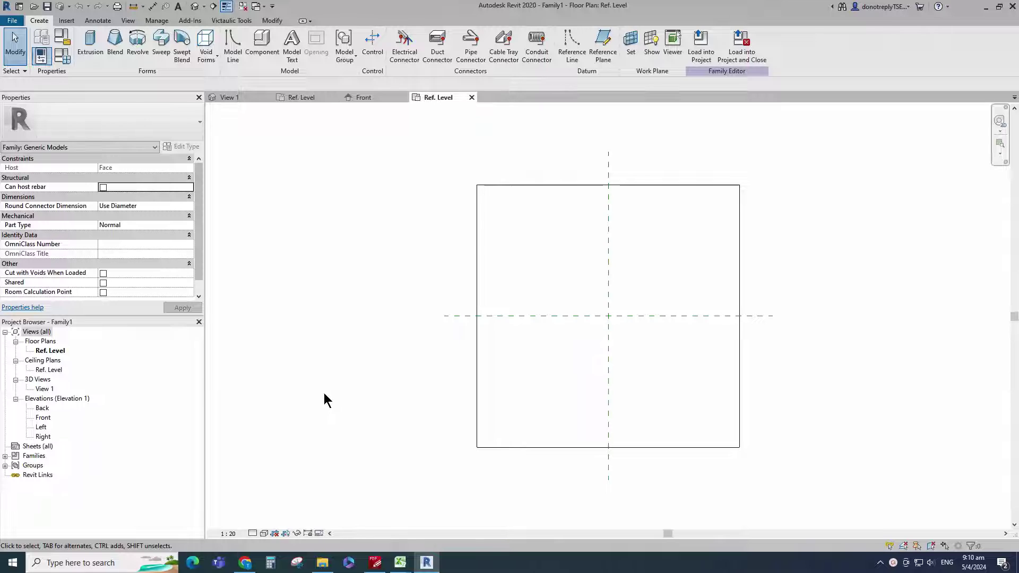
Draw a vertical reference plane offset 50 mm from the Center (Left/Right) plane.
{"action": "scroll", "coordinate": [566, 371], "scroll_direction": "up", "scroll_amount": 1}
{"action": "left_click", "coordinate": [585, 354]}
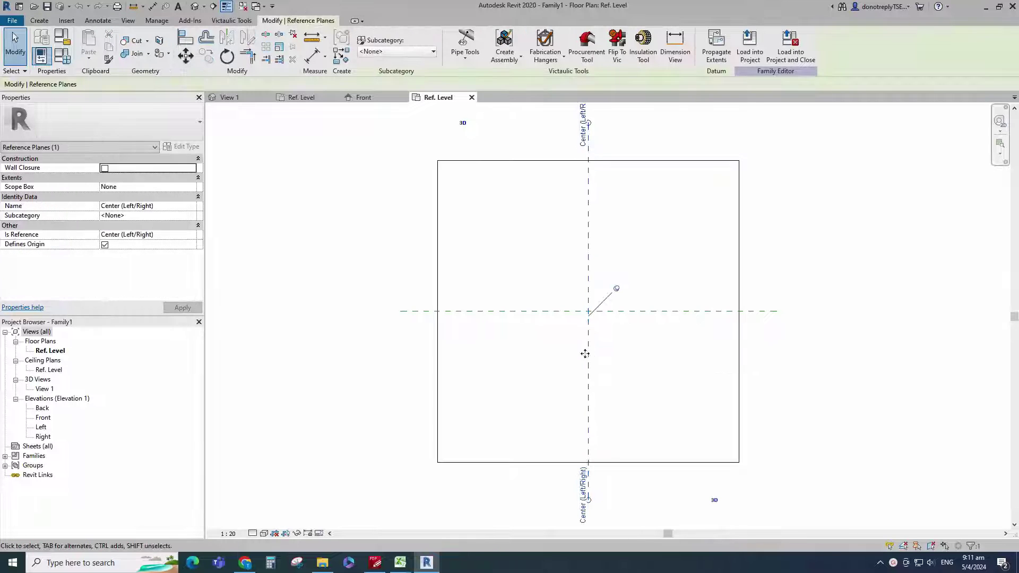
{"action": "left_click", "coordinate": [337, 59]}
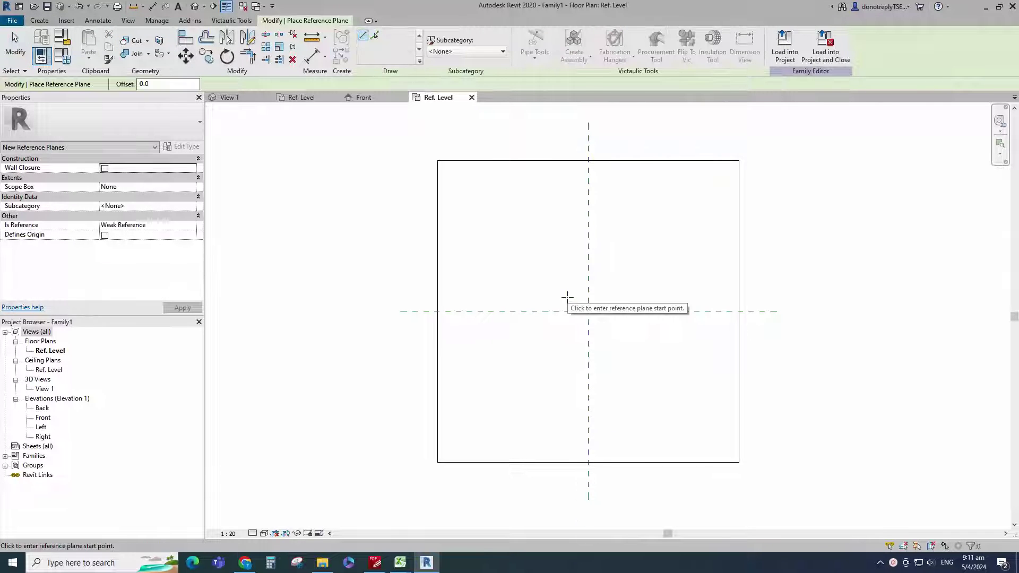
{"action": "scroll", "coordinate": [608, 362], "scroll_direction": "up", "scroll_amount": 1}
{"action": "scroll", "coordinate": [582, 409], "scroll_direction": "down", "scroll_amount": 1}
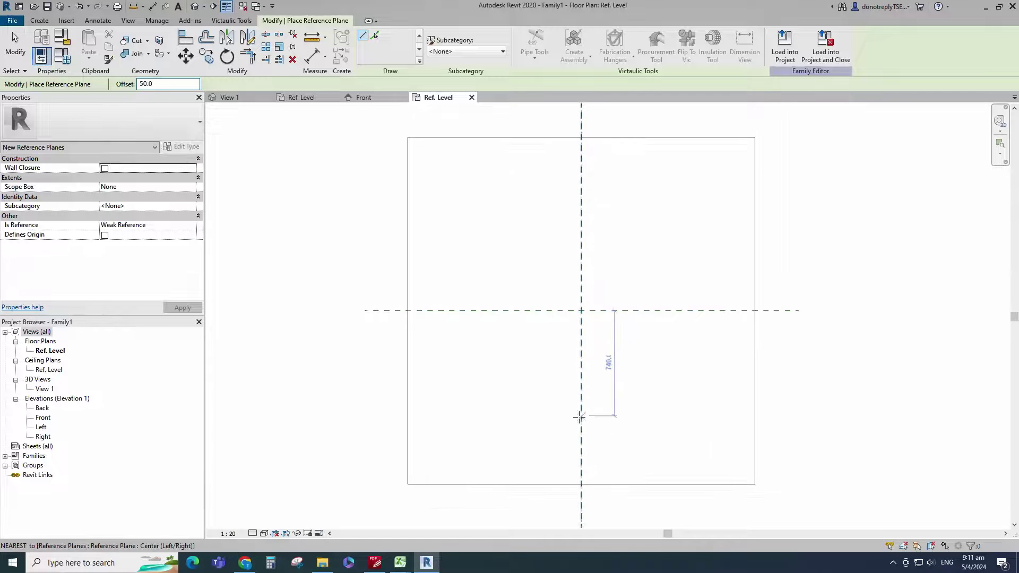
{"action": "left_click", "coordinate": [581, 417]}
{"action": "left_click", "coordinate": [579, 202]}
{"action": "scroll", "coordinate": [592, 436], "scroll_direction": "up", "scroll_amount": 3}
{"action": "key", "text": "Escape"}
Mirror the new vertical reference plane about the Center (Left/Right) plane.
{"action": "left_click", "coordinate": [564, 425]}
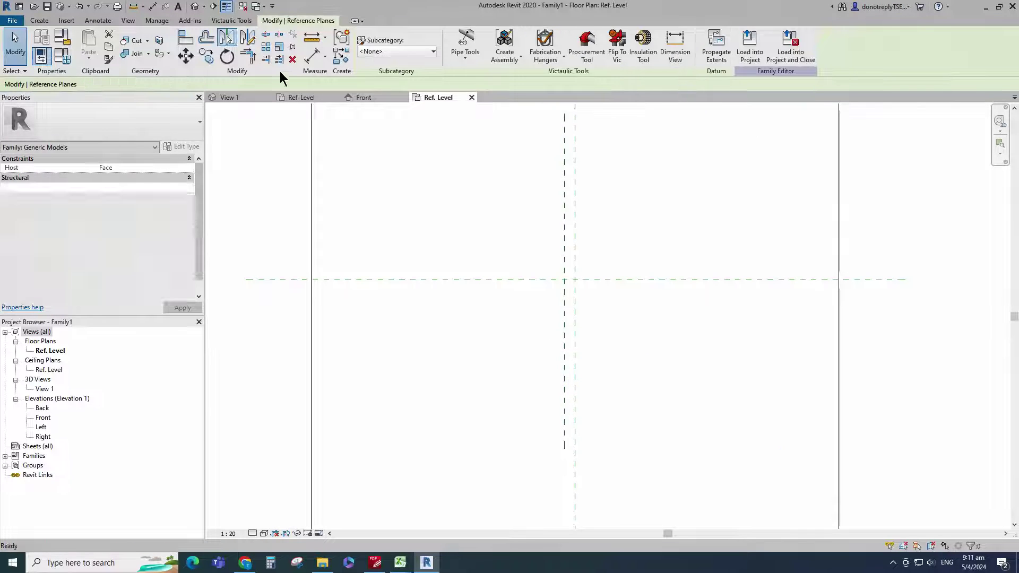
{"action": "left_click", "coordinate": [227, 37]}
{"action": "left_click", "coordinate": [575, 318]}
Add an aligned dimension across the two outer vertical planes and the center plane, and make its segments equal.
{"action": "scroll", "coordinate": [538, 279], "scroll_direction": "down", "scroll_amount": 1}
{"action": "left_click", "coordinate": [312, 56]}
{"action": "scroll", "coordinate": [602, 158], "scroll_direction": "up", "scroll_amount": 2}
{"action": "left_click", "coordinate": [559, 181]}
{"action": "left_click", "coordinate": [547, 169]}
{"action": "left_click", "coordinate": [571, 187]}
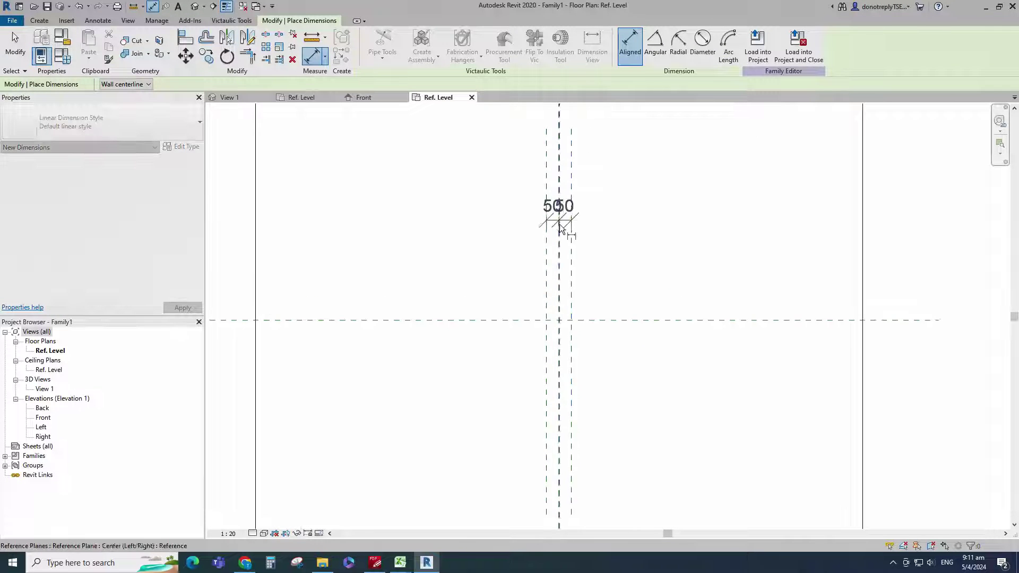
{"action": "left_click", "coordinate": [596, 125]}
{"action": "middle_click_drag", "start_coordinate": [596, 132], "coordinate": [559, 202]}
Add an overall aligned dimension between the two outer vertical reference planes, above the equality dimension.
{"action": "scroll", "coordinate": [559, 203], "scroll_direction": "down", "scroll_amount": 2}
{"action": "left_click", "coordinate": [531, 244]}
{"action": "left_click", "coordinate": [545, 237]}
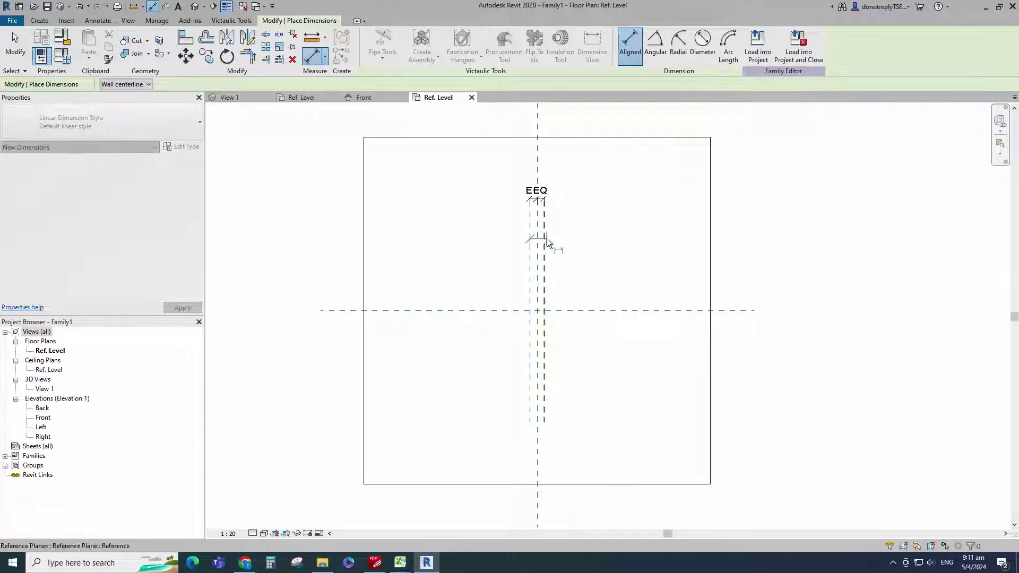
{"action": "left_click", "coordinate": [573, 164]}
{"action": "key", "text": "Escape"}
{"action": "key", "text": "Escape"}
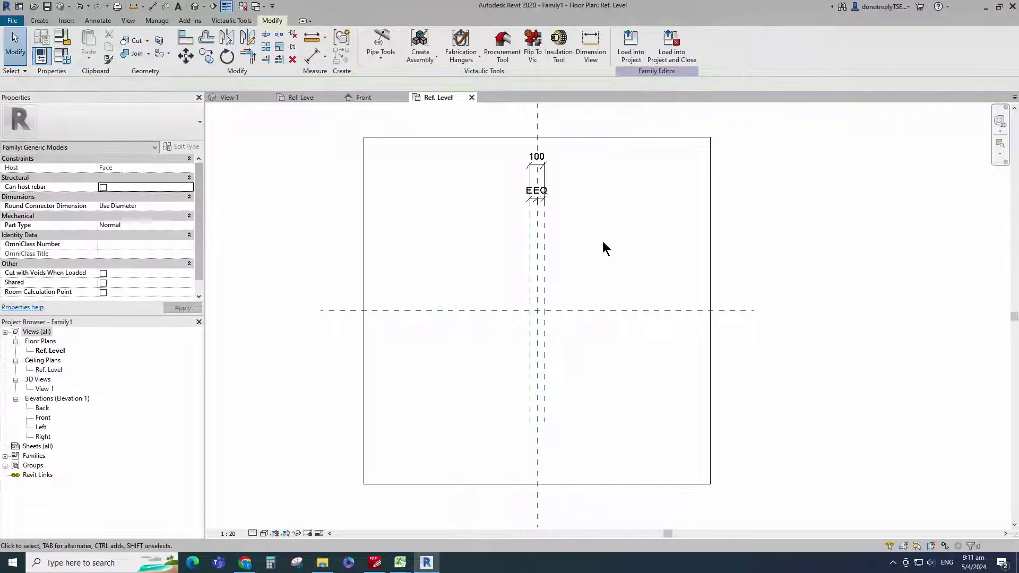
Draw two horizontal reference planes offset 40 mm, one on each side of the Center (Front/Back) plane.
{"action": "left_click", "coordinate": [545, 335]}
{"action": "left_click", "coordinate": [336, 57]}
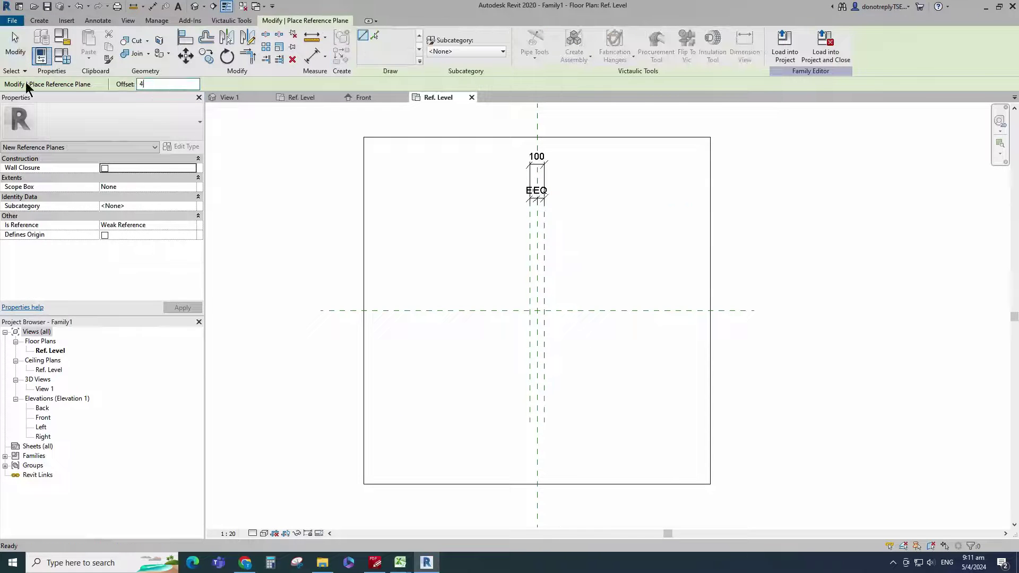
{"action": "left_click", "coordinate": [463, 310]}
{"action": "left_click", "coordinate": [595, 310]}
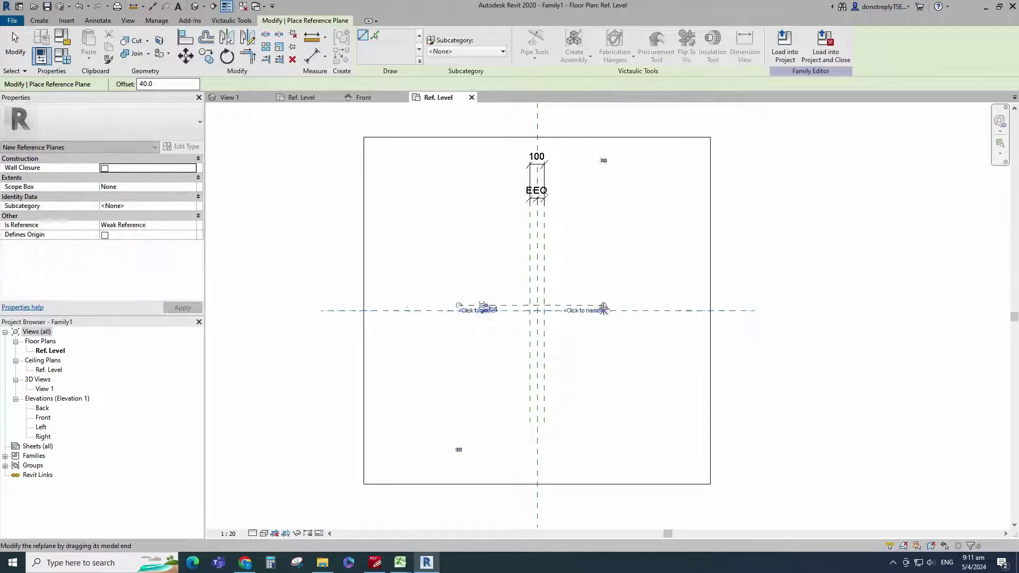
{"action": "scroll", "coordinate": [603, 312], "scroll_direction": "up", "scroll_amount": 5}
{"action": "scroll", "coordinate": [596, 311], "scroll_direction": "down", "scroll_amount": 4}
{"action": "left_click", "coordinate": [596, 310]}
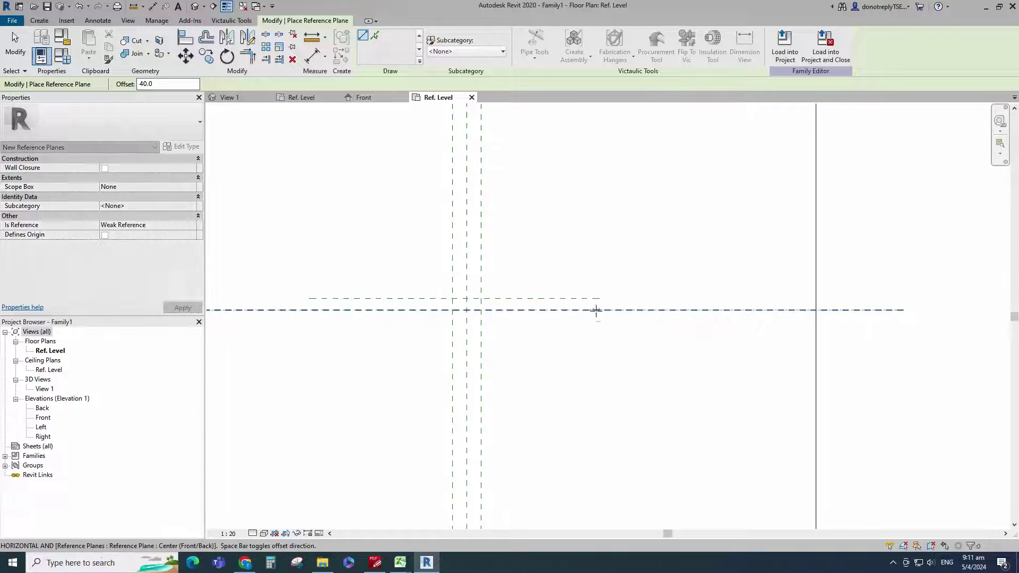
{"action": "left_click", "coordinate": [316, 309]}
Draw two vertical reference planes offset 40 mm, one on each side of the Center (Left/Right) plane.
{"action": "scroll", "coordinate": [510, 384], "scroll_direction": "down", "scroll_amount": 1}
{"action": "left_click", "coordinate": [472, 423]}
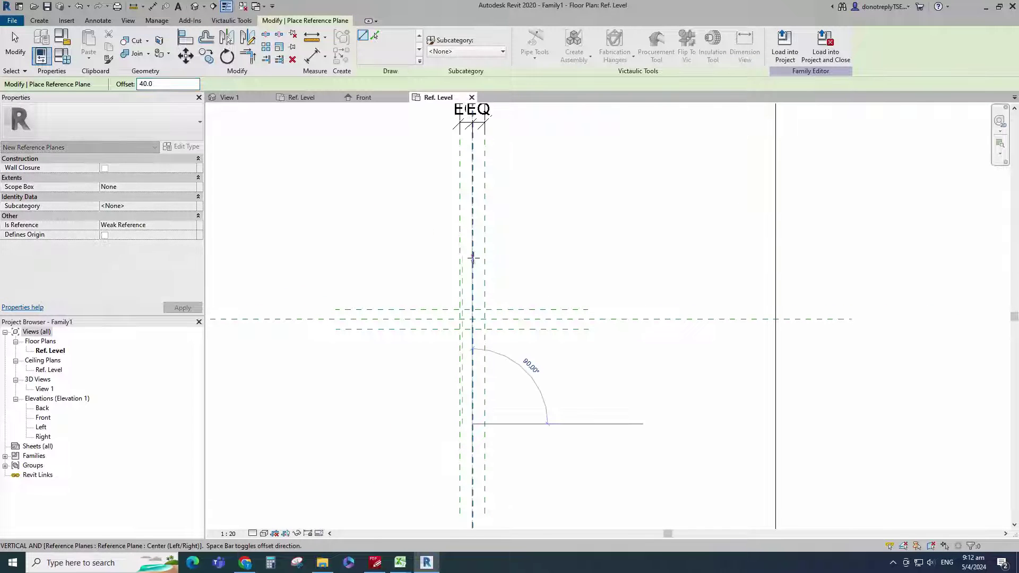
{"action": "left_click", "coordinate": [472, 246]}
{"action": "scroll", "coordinate": [503, 249], "scroll_direction": "up", "scroll_amount": 1}
{"action": "left_click", "coordinate": [467, 272]}
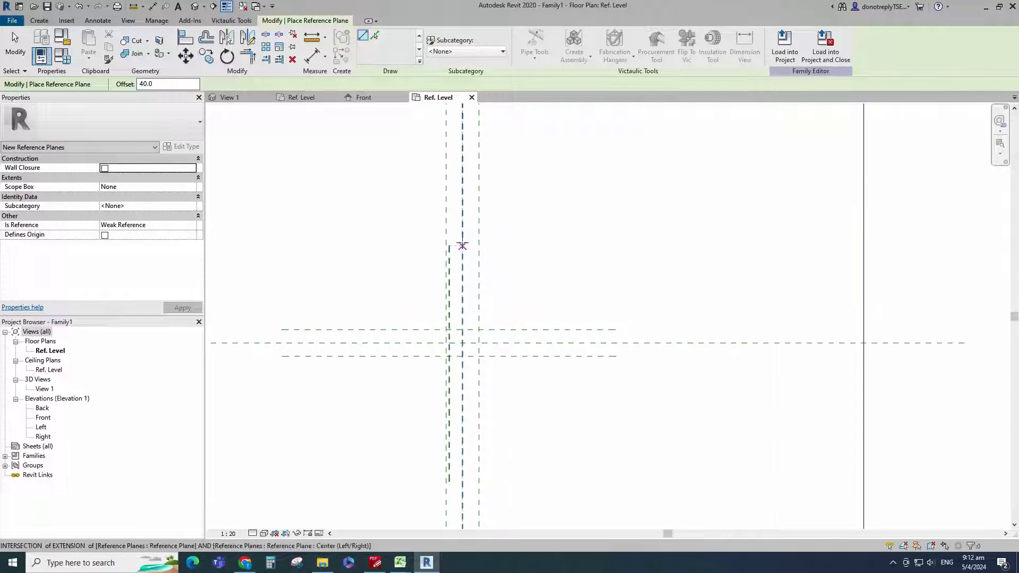
{"action": "left_click", "coordinate": [462, 246]}
{"action": "left_click", "coordinate": [463, 481]}
Dimension the two new horizontal planes with the Center (Front/Back) plane and set the segments equal.
{"action": "key", "text": "d"}
{"action": "key", "text": "i"}
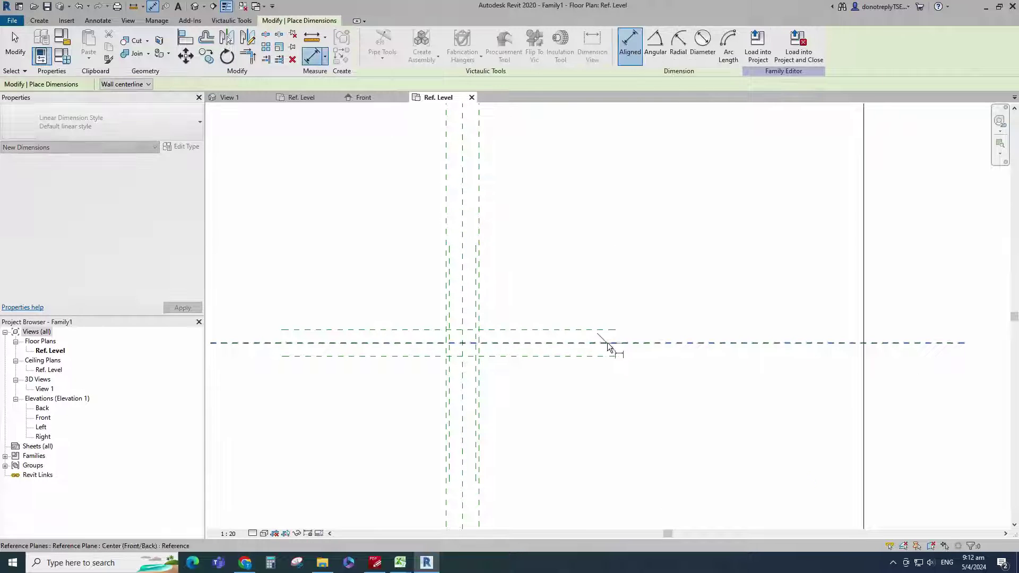
{"action": "left_click", "coordinate": [657, 357]}
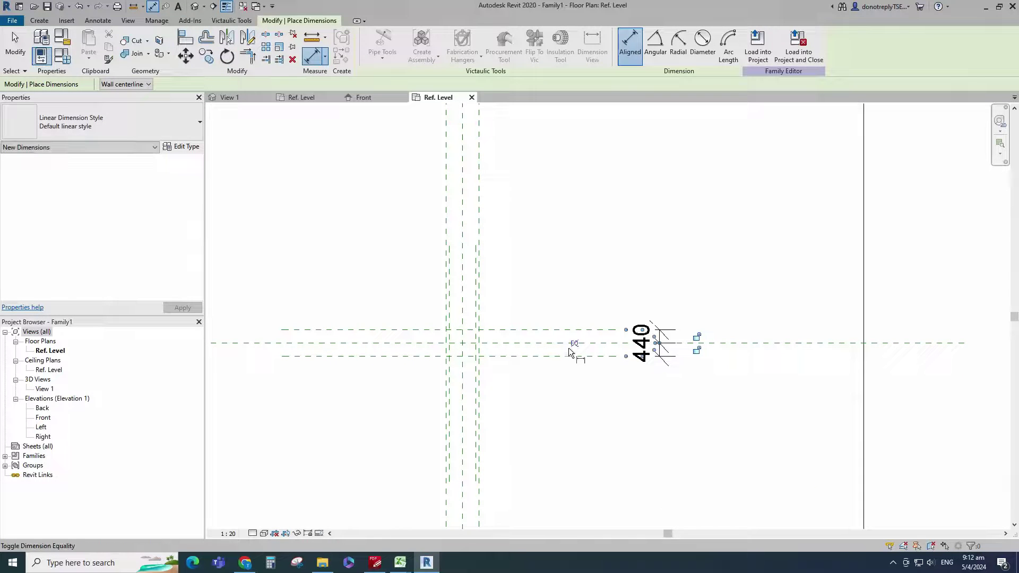
Dimension the two inner vertical planes with the Center (Left/Right) plane and set the segments equal.
{"action": "left_click", "coordinate": [476, 281]}
{"action": "left_click", "coordinate": [462, 273]}
{"action": "left_click", "coordinate": [450, 268]}
{"action": "left_click", "coordinate": [472, 236]}
{"action": "left_click", "coordinate": [463, 152]}
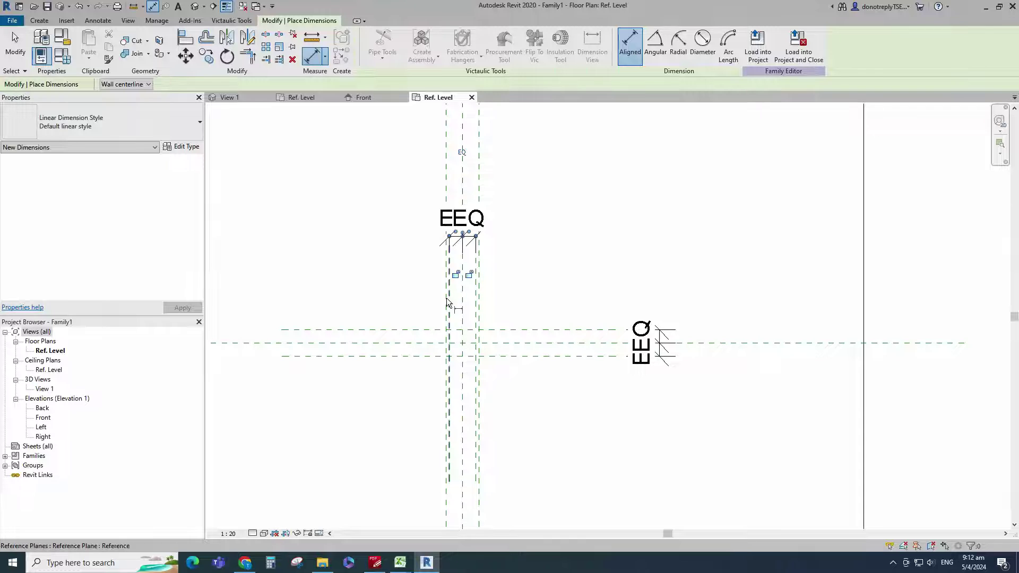
Add an overall aligned dimension between the two inner vertical reference planes.
{"action": "left_click", "coordinate": [449, 298]}
{"action": "left_click", "coordinate": [476, 287]}
{"action": "left_click", "coordinate": [555, 173]}
{"action": "left_click", "coordinate": [461, 210]}
Add an overall aligned dimension between the two horizontal reference planes on either side of the center.
{"action": "left_click", "coordinate": [591, 329]}
{"action": "left_click", "coordinate": [594, 356]}
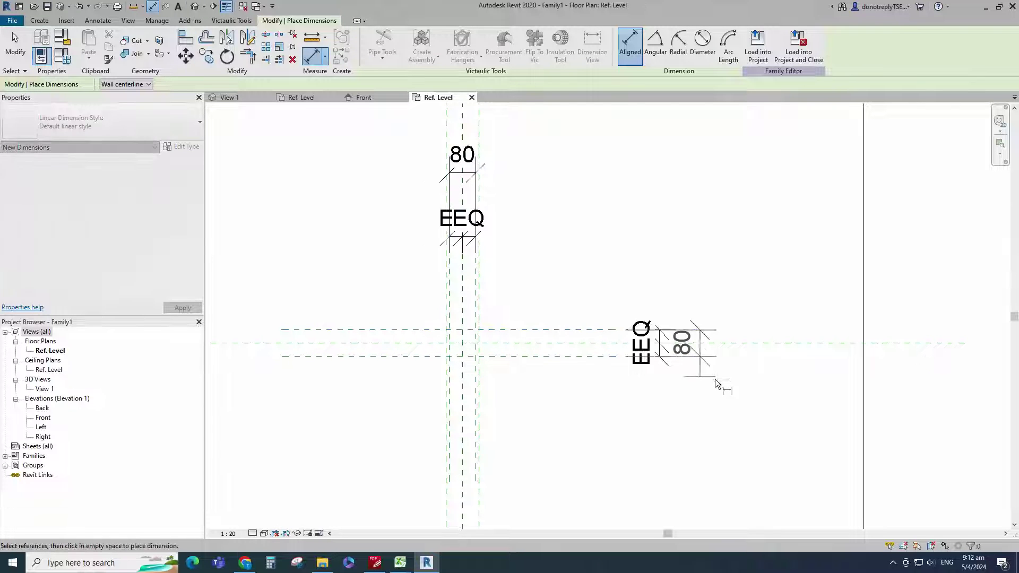
{"action": "left_click", "coordinate": [716, 379]}
{"action": "left_click", "coordinate": [752, 344]}
{"action": "scroll", "coordinate": [732, 383], "scroll_direction": "down", "scroll_amount": 2}
{"action": "key", "text": "Escape"}
{"action": "key", "text": "Escape"}
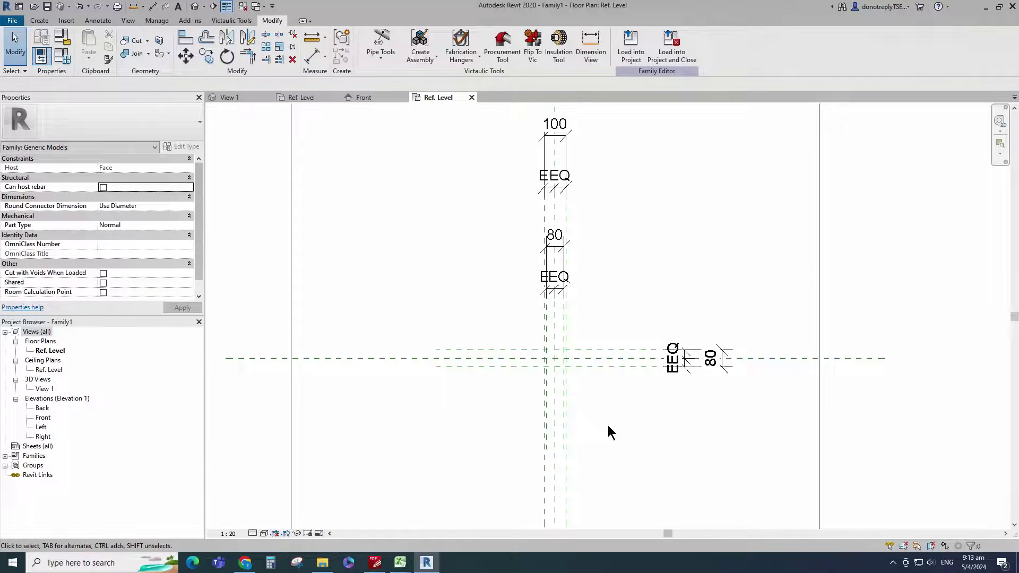
Draw two more horizontal reference planes offset 30 mm, one on each side of the Center (Front/Back) plane.
{"action": "left_click", "coordinate": [589, 368]}
{"action": "key", "text": "r"}
{"action": "key", "text": "p"}
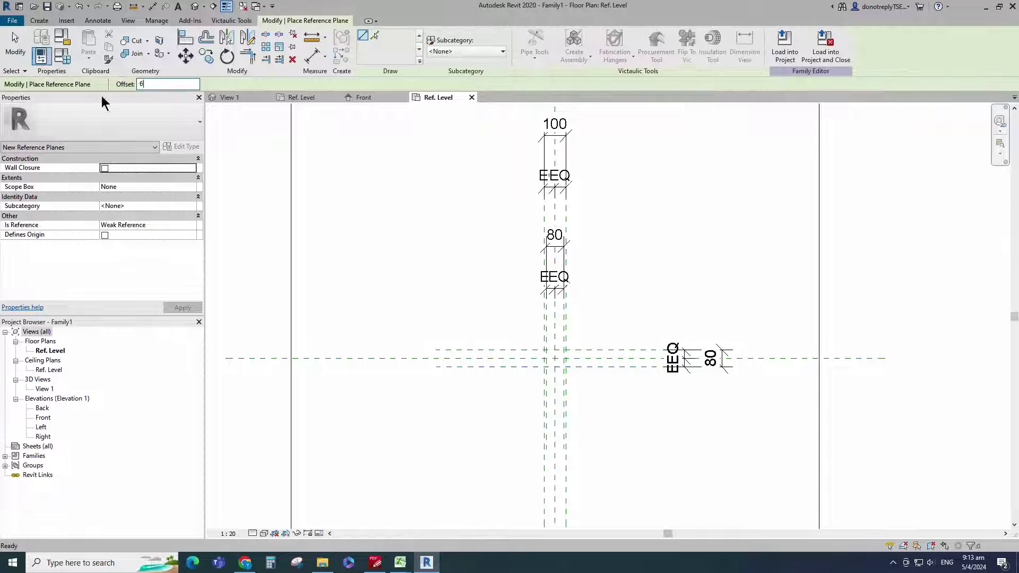
{"action": "key", "text": "BackSpace"}
{"action": "type", "text": "80"}
{"action": "scroll", "coordinate": [574, 397], "scroll_direction": "up", "scroll_amount": 2}
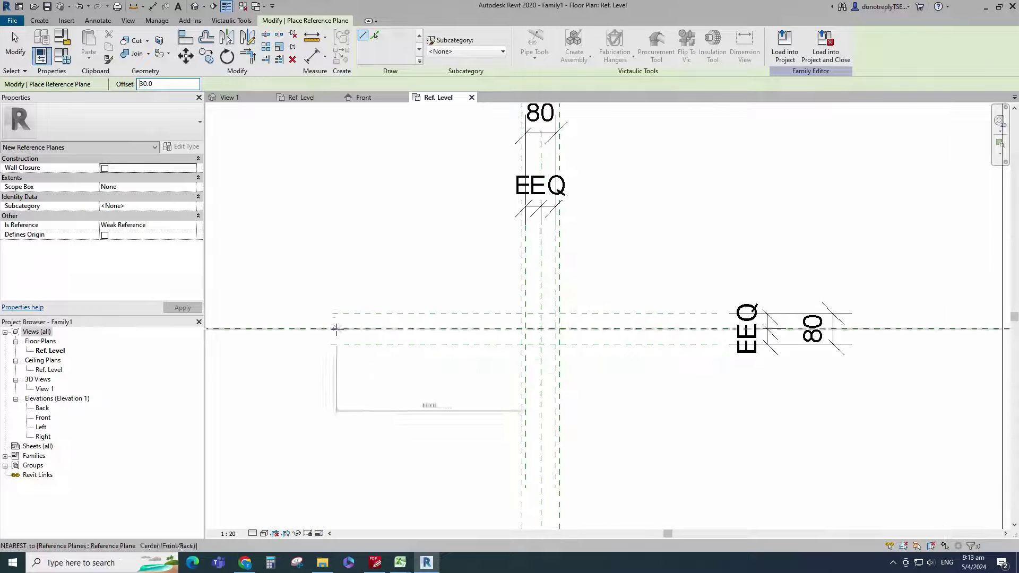
{"action": "left_click", "coordinate": [336, 329]}
{"action": "left_click", "coordinate": [717, 329]}
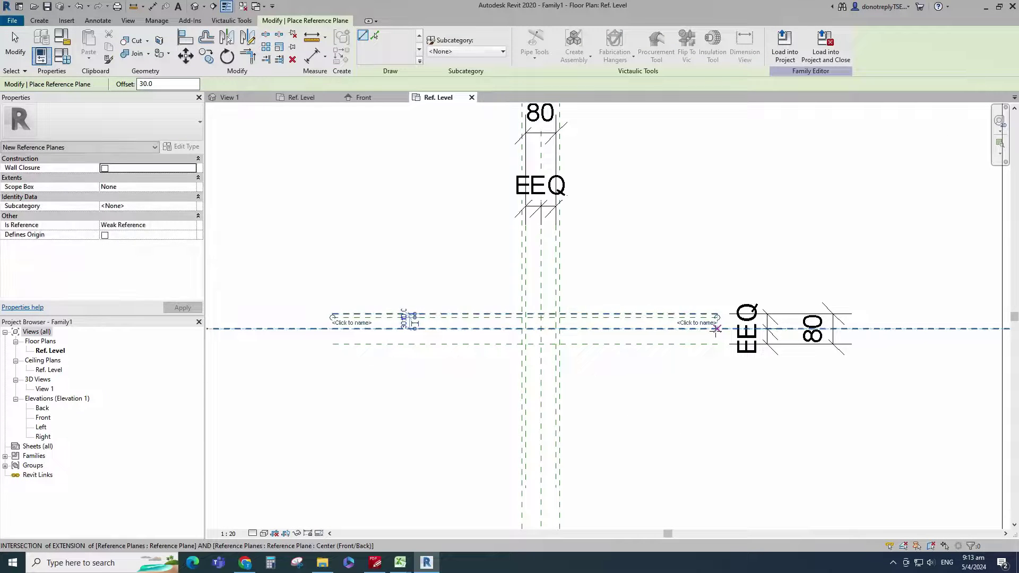
Dimension the two inner horizontal planes with the Center (Front/Back) plane and make the segments equal.
{"action": "left_click", "coordinate": [312, 56]}
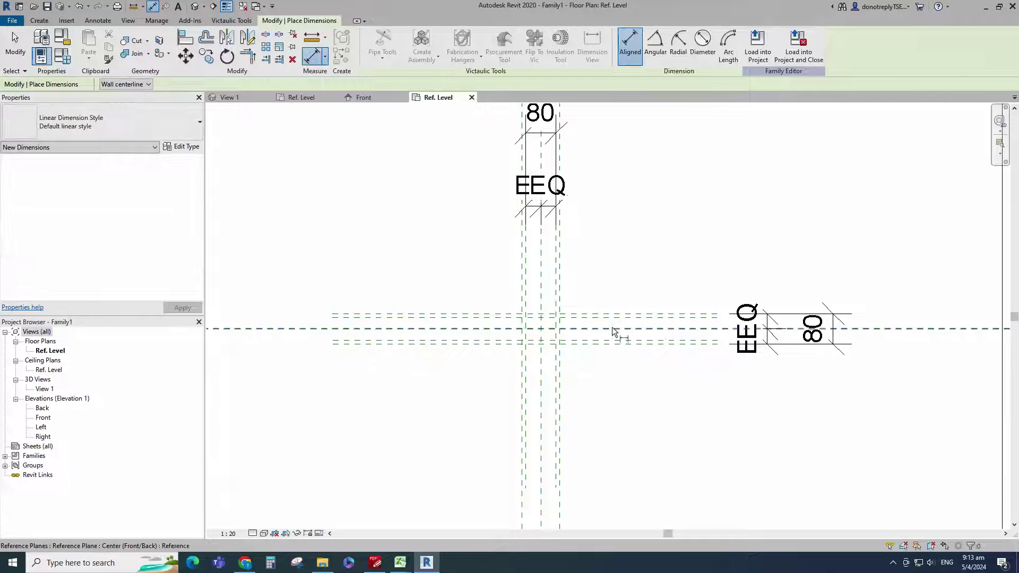
{"action": "left_click", "coordinate": [646, 318]}
{"action": "left_click", "coordinate": [646, 328]}
{"action": "left_click", "coordinate": [650, 340]}
{"action": "scroll", "coordinate": [667, 368], "scroll_direction": "up", "scroll_amount": 1}
{"action": "left_click", "coordinate": [667, 371]}
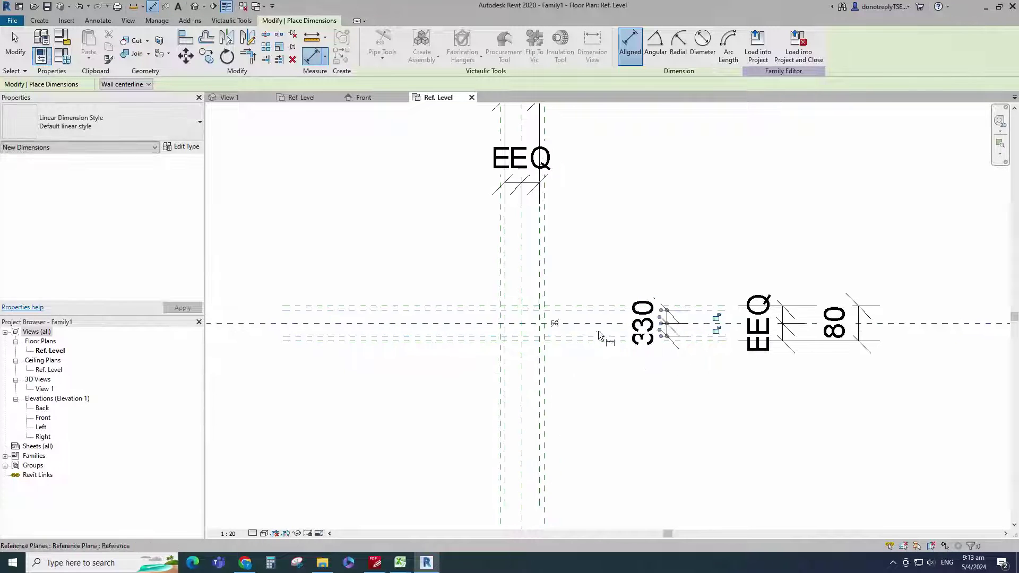
{"action": "left_click", "coordinate": [554, 323]}
Add an overall dimension between the inner horizontal planes and shift the outer pair's equality dimension slightly away from it.
{"action": "left_click", "coordinate": [691, 311]}
{"action": "left_click", "coordinate": [703, 337]}
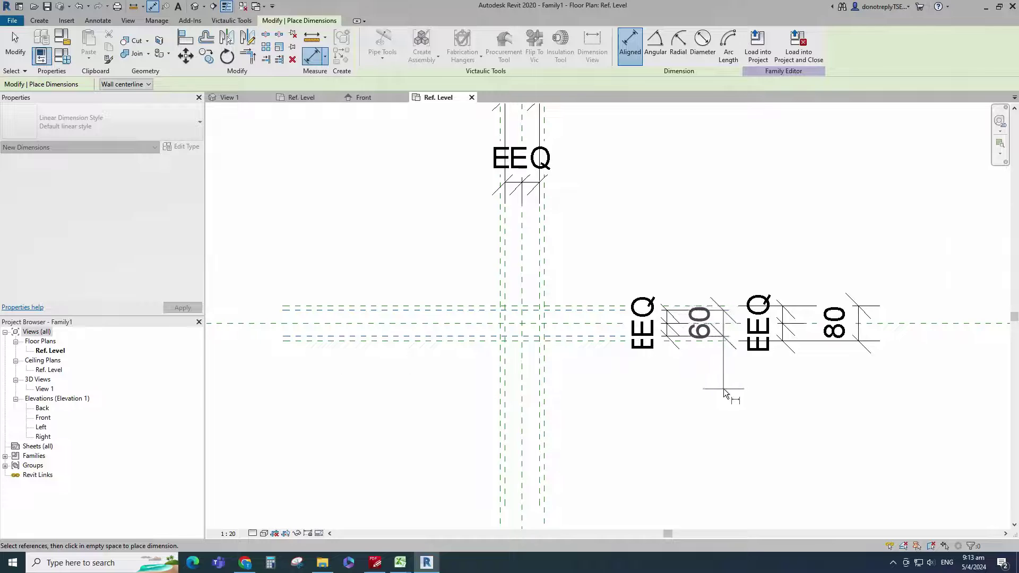
{"action": "left_click", "coordinate": [724, 389]}
{"action": "key", "text": "Escape"}
{"action": "left_click_drag", "start_coordinate": [782, 332], "coordinate": [803, 332]}
Add reference planes offset 5 mm from the existing ones, midway between each inner and outer plane on all four sides.
{"action": "middle_click_drag", "start_coordinate": [535, 286], "coordinate": [628, 335]}
{"action": "left_click", "coordinate": [638, 332]}
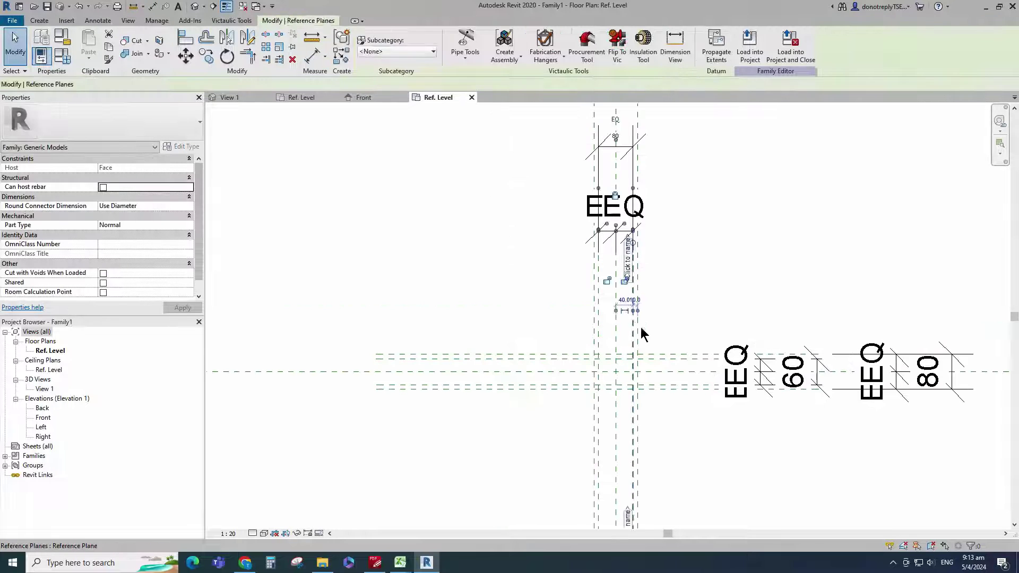
{"action": "left_click", "coordinate": [343, 58]}
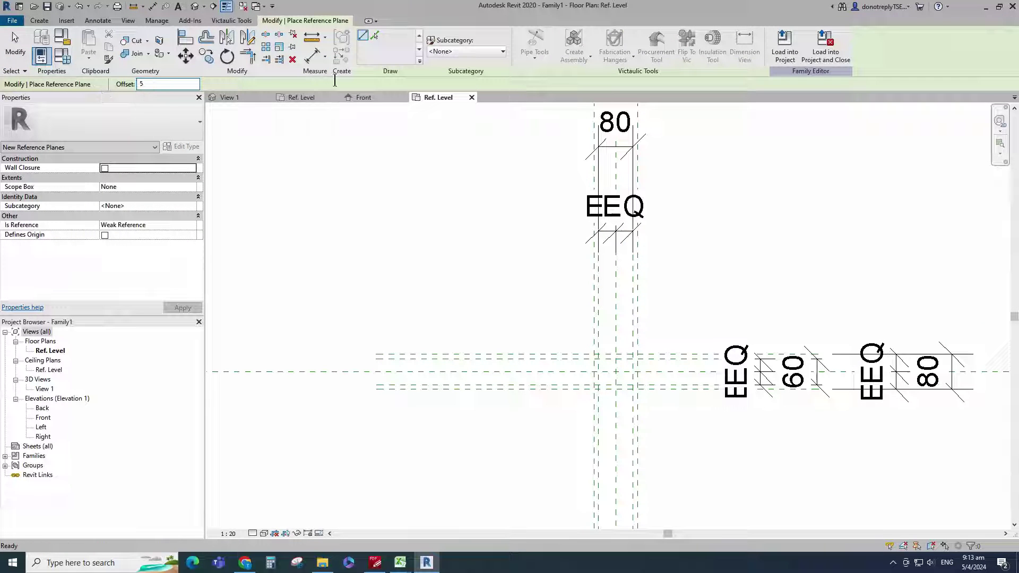
{"action": "scroll", "coordinate": [459, 220], "scroll_direction": "up", "scroll_amount": 1}
{"action": "scroll", "coordinate": [643, 292], "scroll_direction": "up", "scroll_amount": 2}
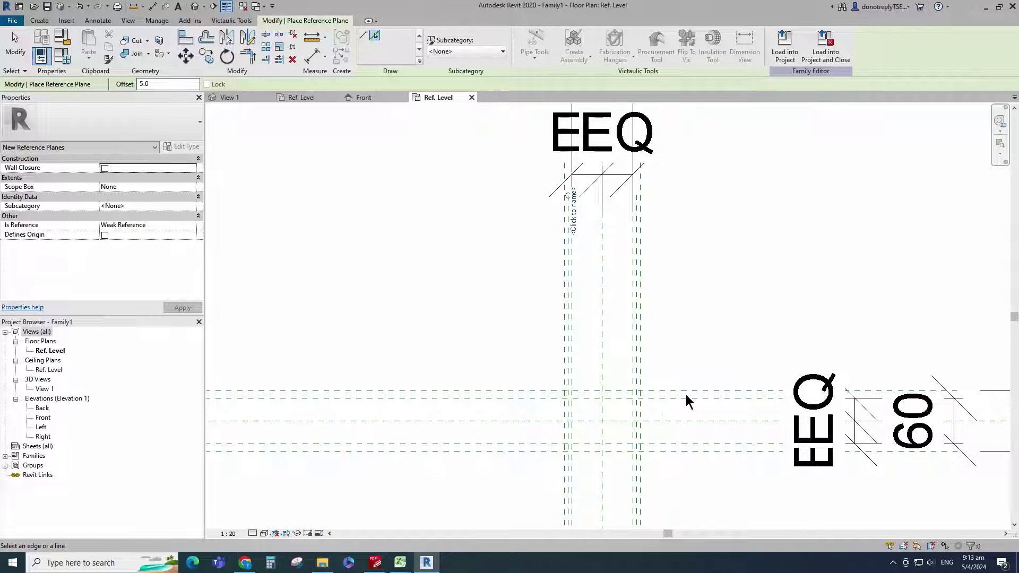
Dimension the three closely spaced upper horizontal reference planes and set their spacing equal.
{"action": "key", "text": "d"}
{"action": "key", "text": "i"}
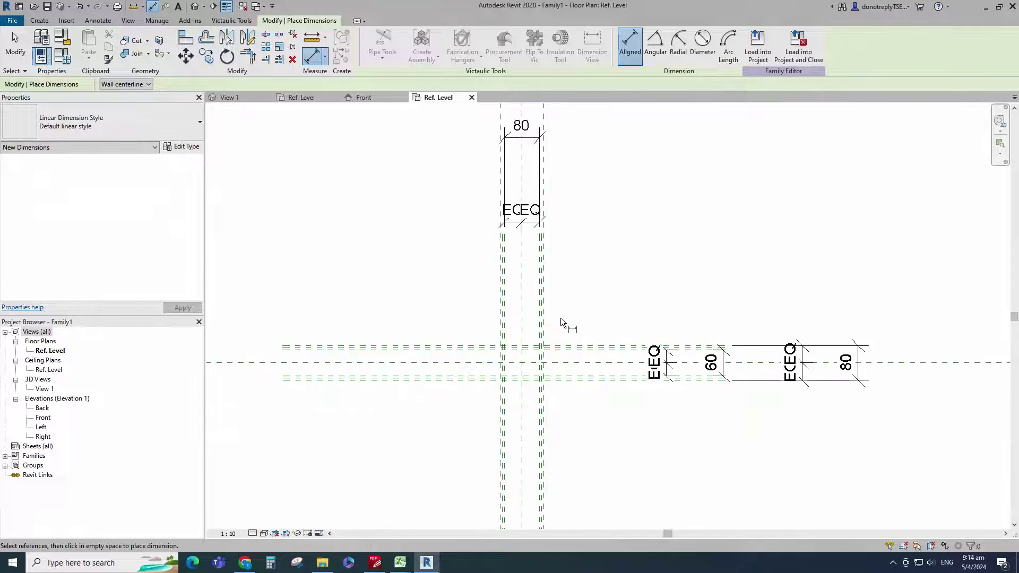
{"action": "scroll", "coordinate": [562, 323], "scroll_direction": "up", "scroll_amount": 5}
{"action": "left_click", "coordinate": [594, 352]}
{"action": "left_click", "coordinate": [595, 357]}
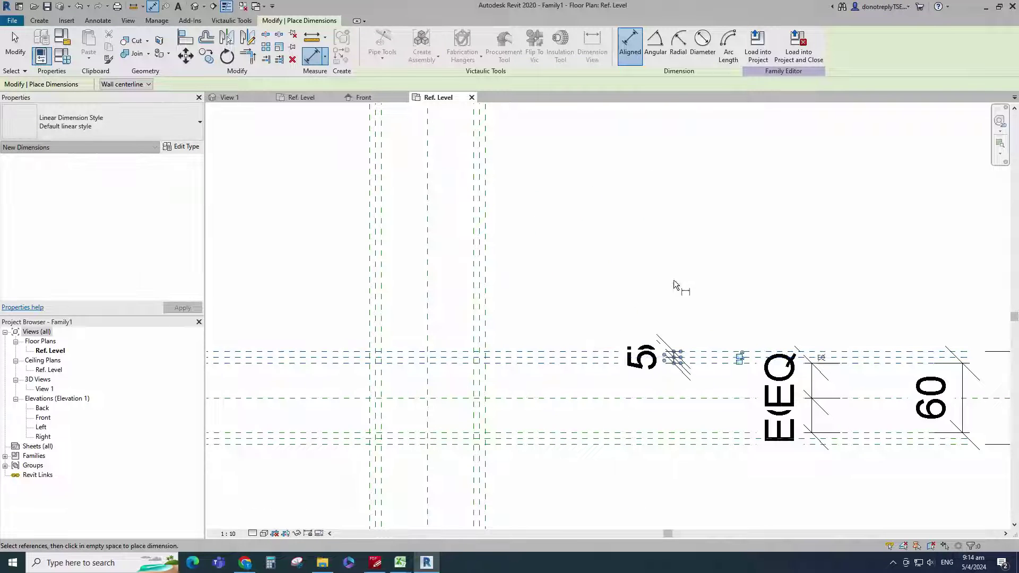
{"action": "left_click", "coordinate": [821, 357]}
Dimension the three closely spaced lower horizontal reference planes and set their spacing equal.
{"action": "left_click", "coordinate": [677, 444]}
{"action": "left_click", "coordinate": [675, 438]}
{"action": "left_click", "coordinate": [675, 433]}
{"action": "left_click", "coordinate": [675, 419]}
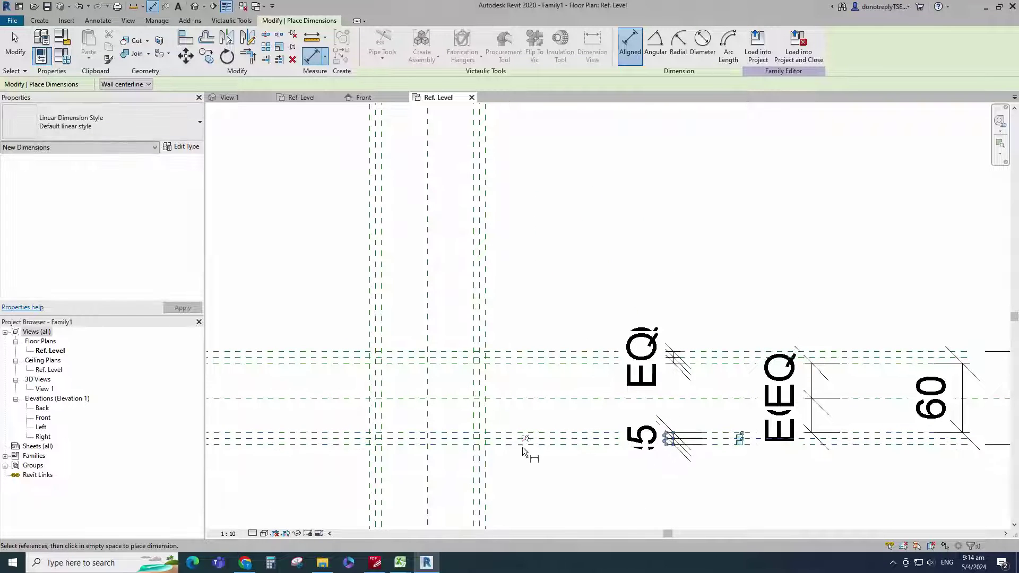
{"action": "left_click", "coordinate": [525, 439]}
Dimension the three closely spaced vertical reference planes right of center and set their spacing equal.
{"action": "scroll", "coordinate": [545, 416], "scroll_direction": "down", "scroll_amount": 2}
{"action": "scroll", "coordinate": [516, 275], "scroll_direction": "up", "scroll_amount": 1}
{"action": "left_click", "coordinate": [515, 303]}
{"action": "left_click", "coordinate": [519, 304]}
{"action": "left_click", "coordinate": [523, 303]}
{"action": "left_click", "coordinate": [540, 283]}
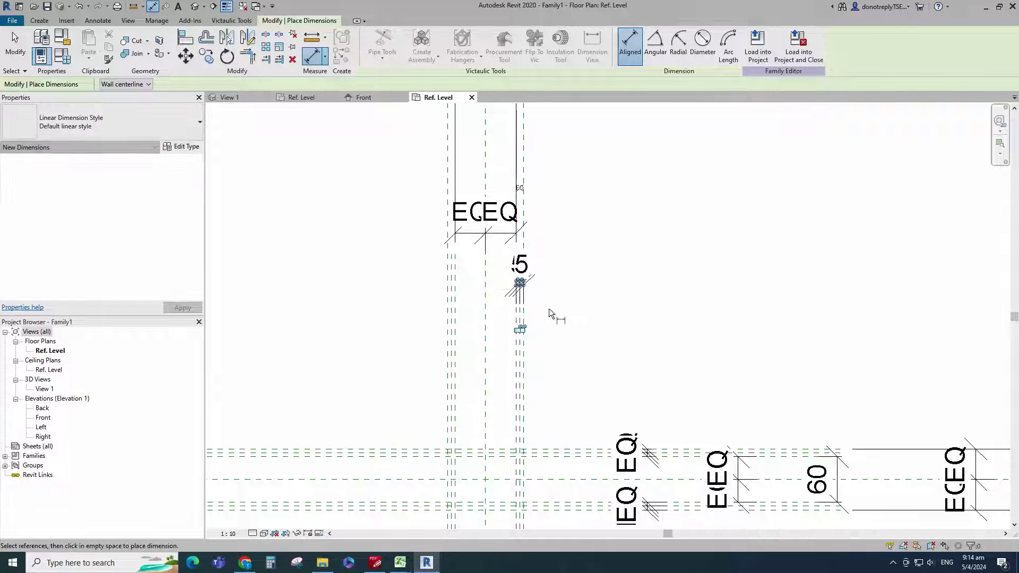
{"action": "left_click", "coordinate": [520, 282]}
Dimension the three closely spaced vertical reference planes left of center and set their spacing equal.
{"action": "scroll", "coordinate": [521, 364], "scroll_direction": "down", "scroll_amount": 3}
{"action": "scroll", "coordinate": [492, 340], "scroll_direction": "up", "scroll_amount": 4}
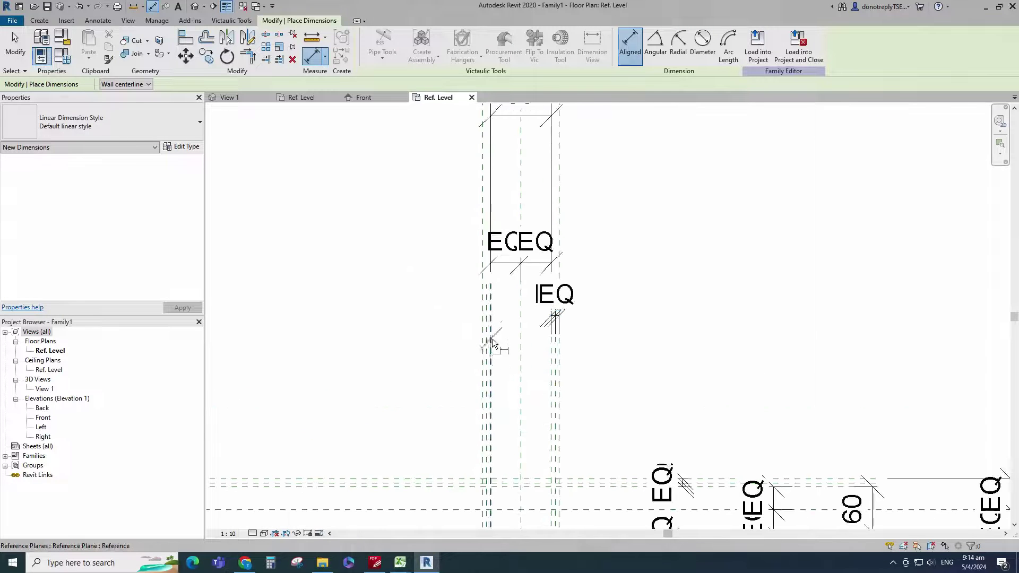
{"action": "left_click", "coordinate": [491, 338]}
{"action": "left_click", "coordinate": [487, 329]}
{"action": "left_click", "coordinate": [482, 322]}
{"action": "left_click", "coordinate": [445, 317]}
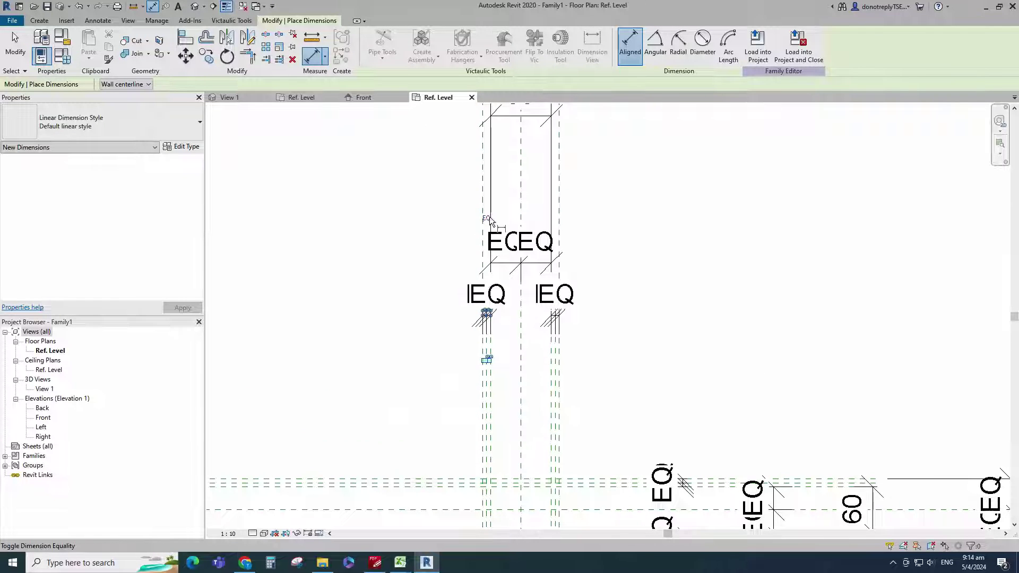
{"action": "scroll", "coordinate": [489, 220], "scroll_direction": "down", "scroll_amount": 3}
{"action": "key", "text": "Escape"}
{"action": "key", "text": "Escape"}
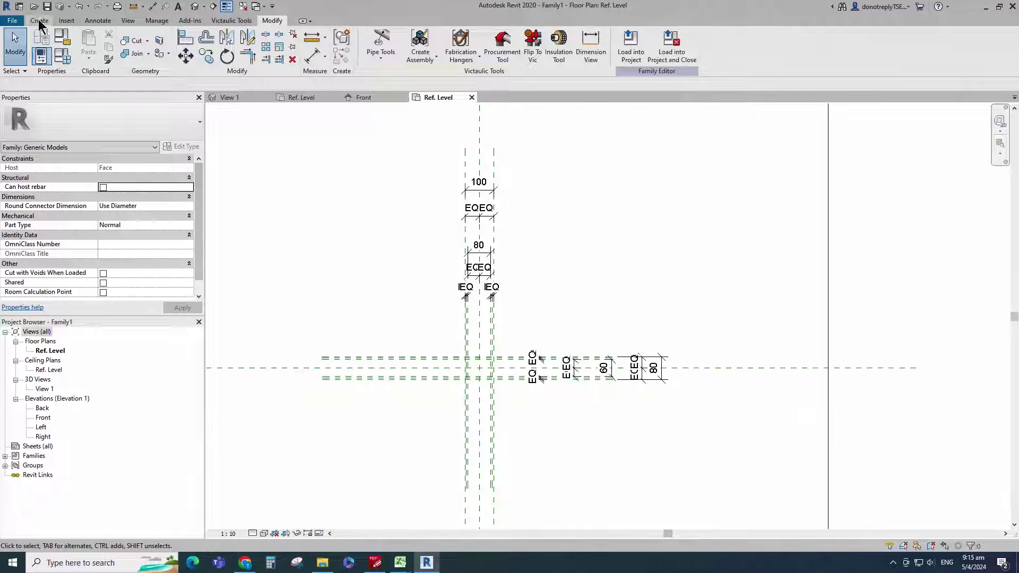
Start a Blend and sketch its base as a 90 × 70 mm rectangle on the middle reference planes, locking its edges to them.
{"action": "left_click", "coordinate": [40, 21]}
{"action": "left_click", "coordinate": [121, 52]}
{"action": "left_click", "coordinate": [451, 35]}
{"action": "scroll", "coordinate": [504, 375], "scroll_direction": "up", "scroll_amount": 6}
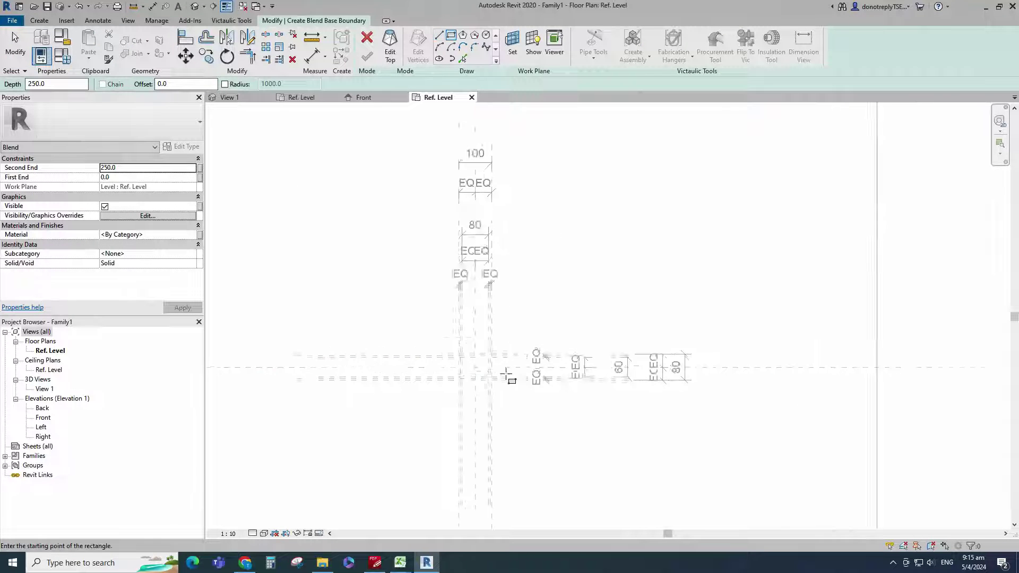
{"action": "left_click", "coordinate": [372, 305]}
{"action": "left_click", "coordinate": [480, 405]}
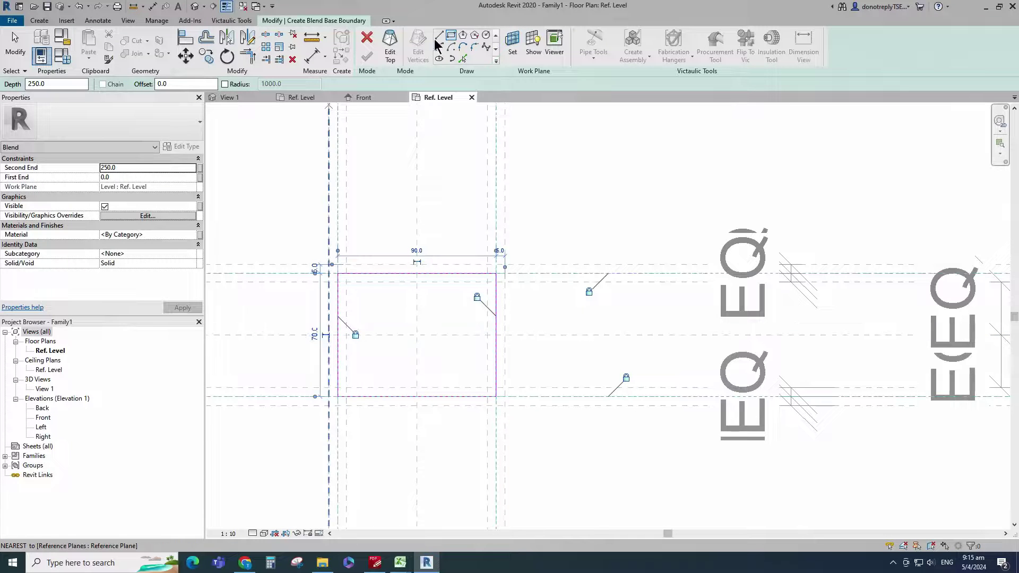
Sketch a 5 mm radius circle at the midpoint of the base rectangle's left edge and mirror it onto the right edge.
{"action": "left_click", "coordinate": [486, 36]}
{"action": "scroll", "coordinate": [353, 348], "scroll_direction": "up", "scroll_amount": 4}
{"action": "left_click", "coordinate": [320, 317]}
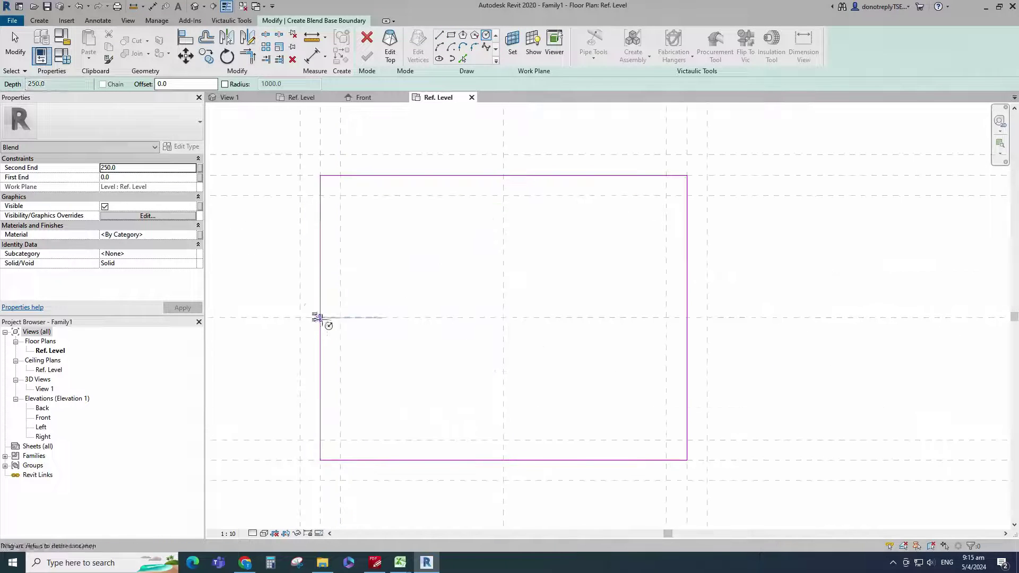
{"action": "left_click", "coordinate": [341, 317]}
{"action": "scroll", "coordinate": [391, 339], "scroll_direction": "down", "scroll_amount": 2}
{"action": "key", "text": "Escape"}
{"action": "key", "text": "Escape"}
{"action": "left_click_drag", "start_coordinate": [279, 296], "coordinate": [368, 360]}
{"action": "left_click", "coordinate": [228, 38]}
{"action": "left_click", "coordinate": [467, 275]}
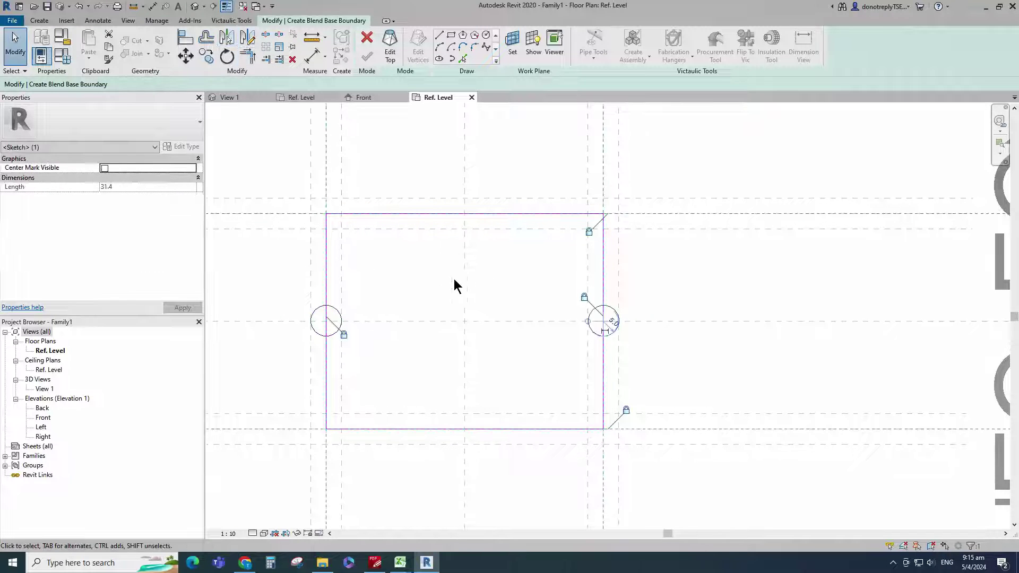
{"action": "key", "text": "Escape"}
Split the base rectangle's left and right edges inside the two circles.
{"action": "key", "text": "s"}
{"action": "key", "text": "d"}
{"action": "left_click", "coordinate": [326, 321]}
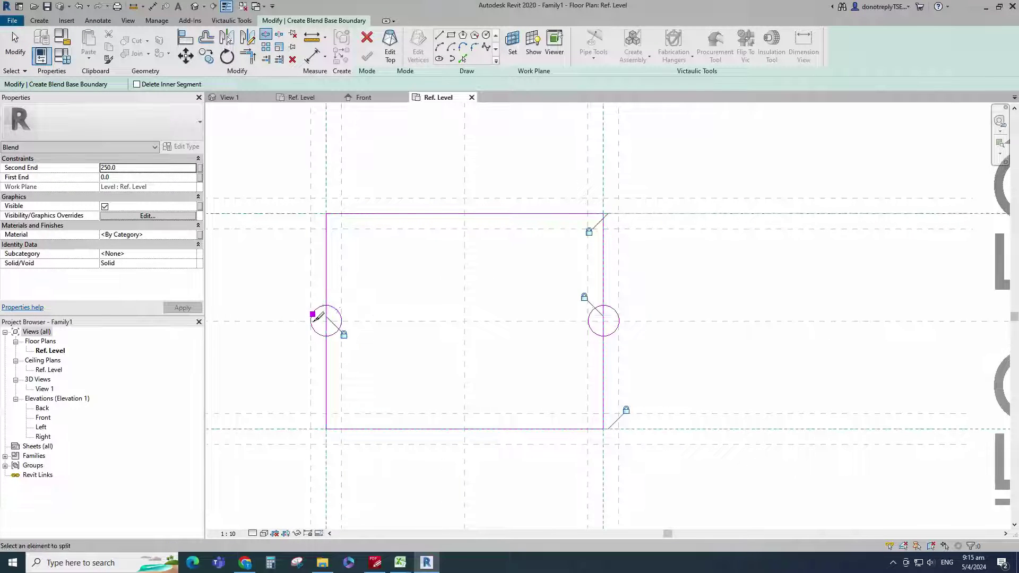
{"action": "left_click", "coordinate": [603, 321]}
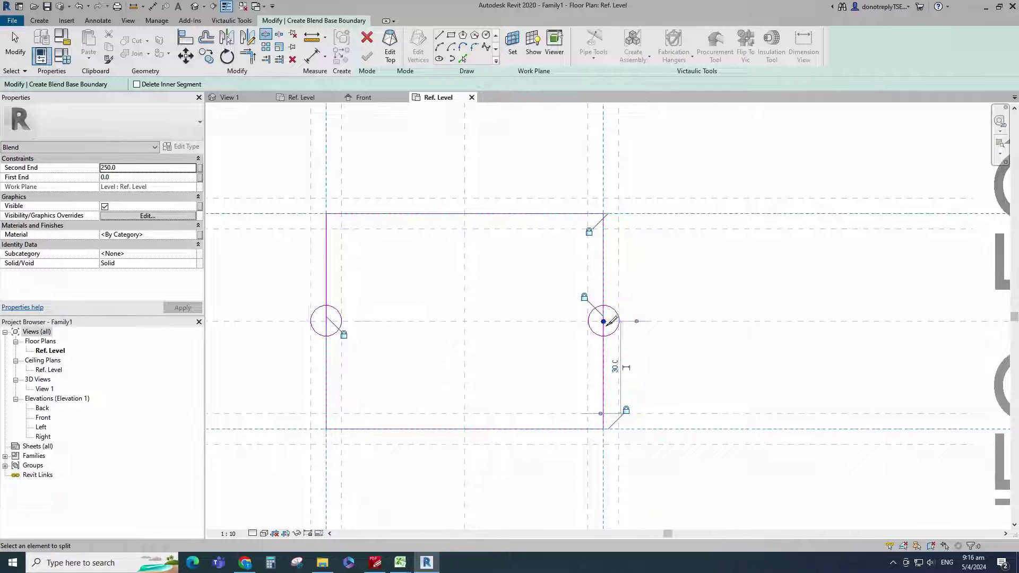
{"action": "scroll", "coordinate": [664, 339], "scroll_direction": "down", "scroll_amount": 1}
Trim the base's side edges and circles to corners, leaving an inward semicircular notch on each side.
{"action": "left_click", "coordinate": [244, 55]}
{"action": "scroll", "coordinate": [443, 312], "scroll_direction": "up", "scroll_amount": 3}
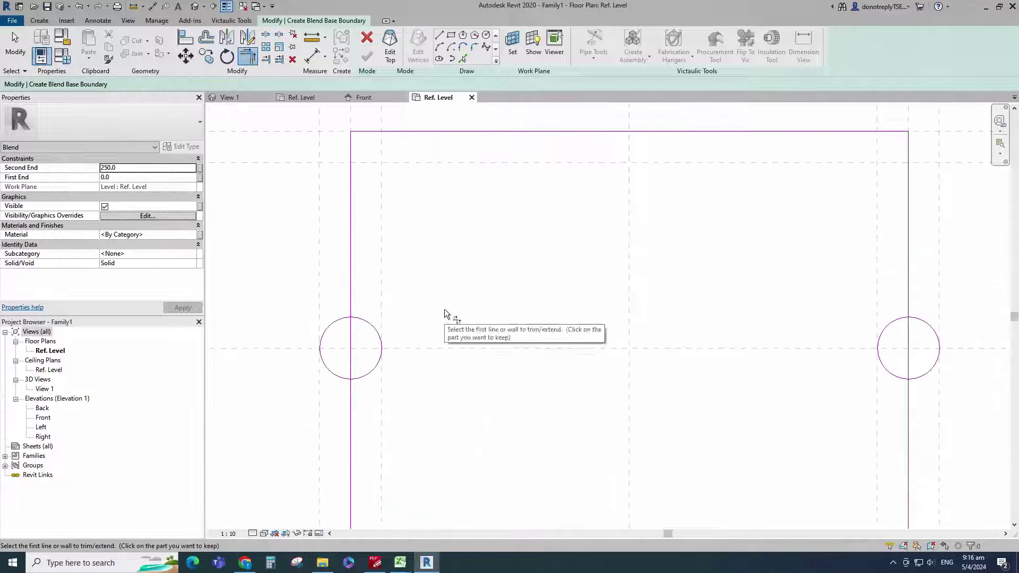
{"action": "left_click", "coordinate": [373, 373]}
{"action": "left_click", "coordinate": [351, 391]}
{"action": "scroll", "coordinate": [358, 391], "scroll_direction": "down", "scroll_amount": 4}
{"action": "middle_click_drag", "start_coordinate": [703, 330], "coordinate": [571, 306]}
{"action": "scroll", "coordinate": [573, 305], "scroll_direction": "up", "scroll_amount": 1}
{"action": "left_click", "coordinate": [534, 314]}
{"action": "left_click", "coordinate": [525, 332]}
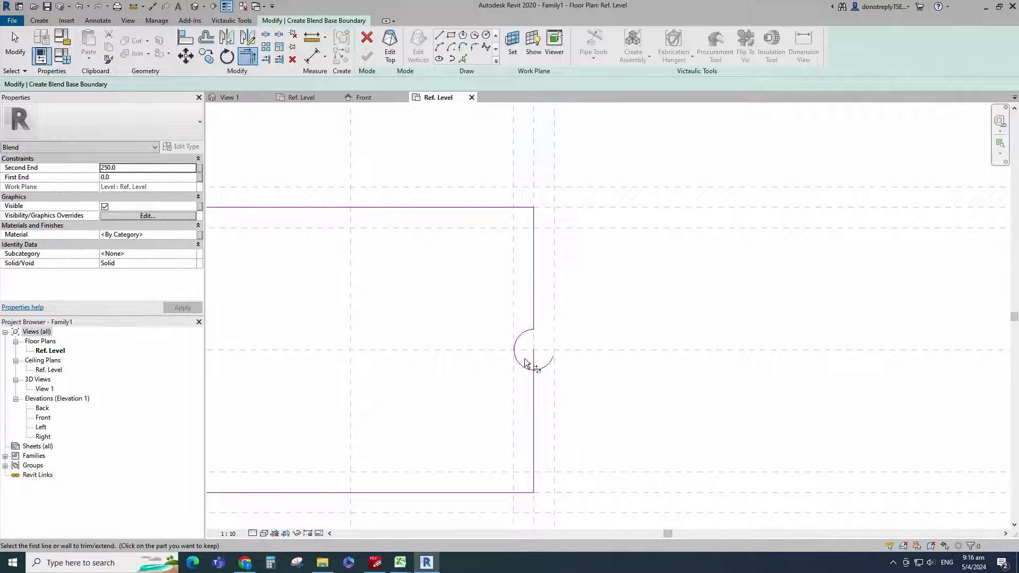
{"action": "left_click", "coordinate": [534, 393]}
{"action": "scroll", "coordinate": [584, 339], "scroll_direction": "down", "scroll_amount": 3}
{"action": "key", "text": "Escape"}
{"action": "key", "text": "Escape"}
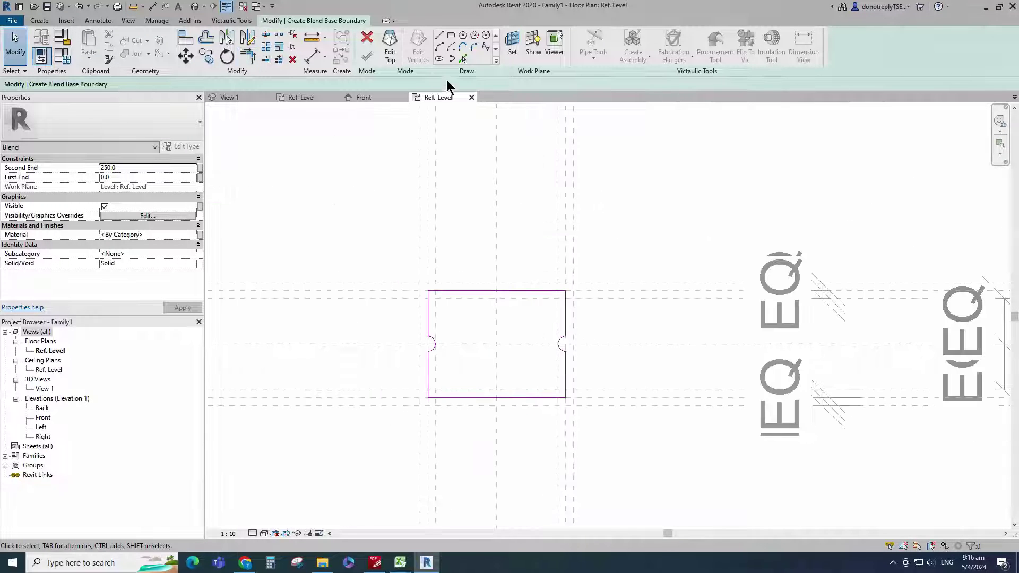
Fillet the four corners of the base profile with a 5 mm radius.
{"action": "left_click", "coordinate": [473, 46]}
{"action": "left_click_drag", "start_coordinate": [167, 87], "coordinate": [139, 91]}
{"action": "type", "text": "5"}
{"action": "scroll", "coordinate": [443, 307], "scroll_direction": "up", "scroll_amount": 6}
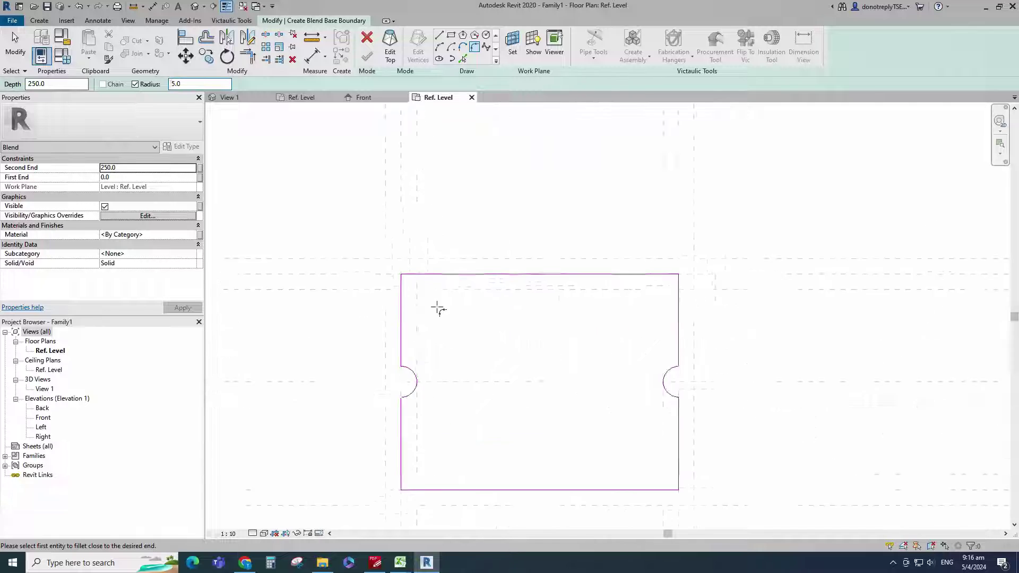
{"action": "left_click", "coordinate": [409, 270]}
{"action": "left_click", "coordinate": [395, 292]}
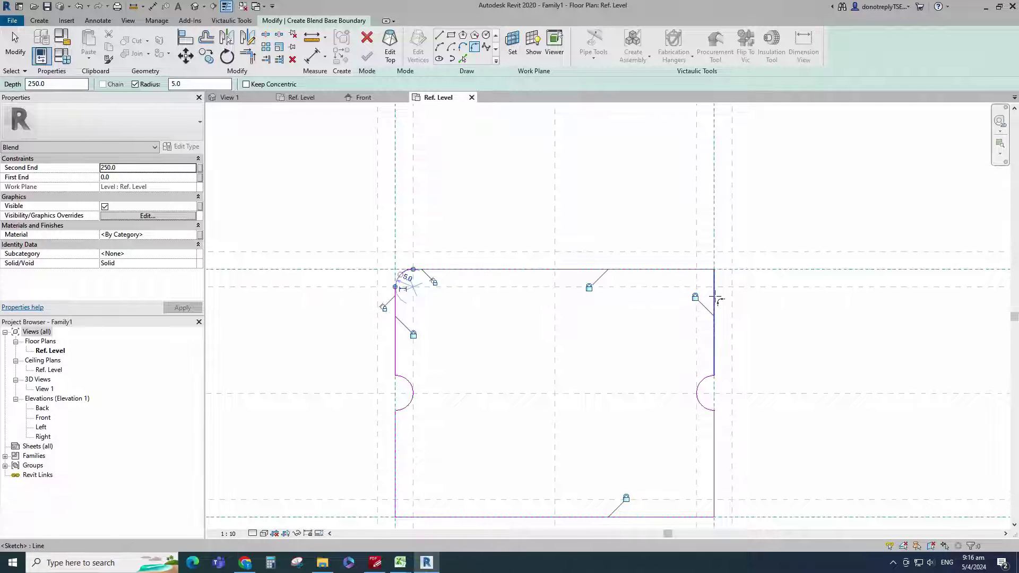
{"action": "left_click", "coordinate": [714, 299]}
{"action": "scroll", "coordinate": [666, 384], "scroll_direction": "down", "scroll_amount": 2}
{"action": "left_click", "coordinate": [658, 416]}
{"action": "left_click", "coordinate": [666, 404]}
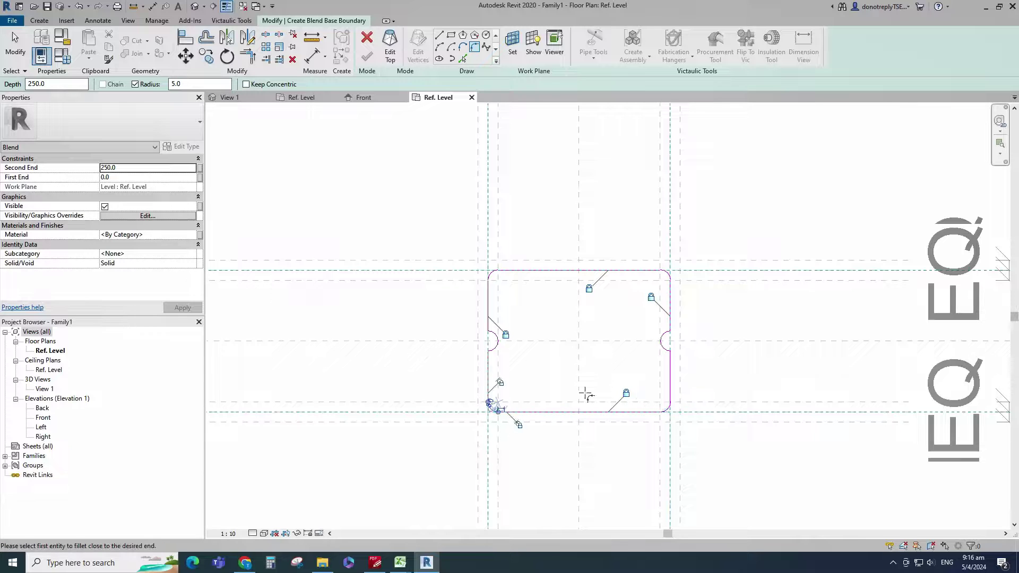
{"action": "scroll", "coordinate": [323, 252], "scroll_direction": "down", "scroll_amount": 1}
Switch to the blend's top boundary and sketch an 80 × 60 mm rectangle on the innermost reference planes, locking its edges to them.
{"action": "left_click", "coordinate": [390, 46]}
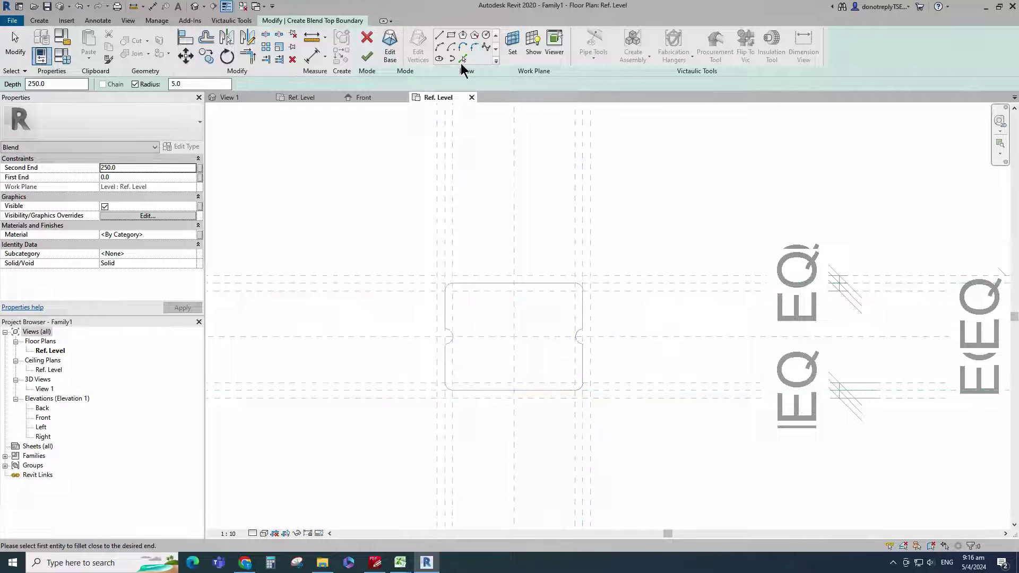
{"action": "left_click", "coordinate": [451, 35]}
{"action": "scroll", "coordinate": [673, 345], "scroll_direction": "up", "scroll_amount": 1}
{"action": "scroll", "coordinate": [485, 319], "scroll_direction": "up", "scroll_amount": 1}
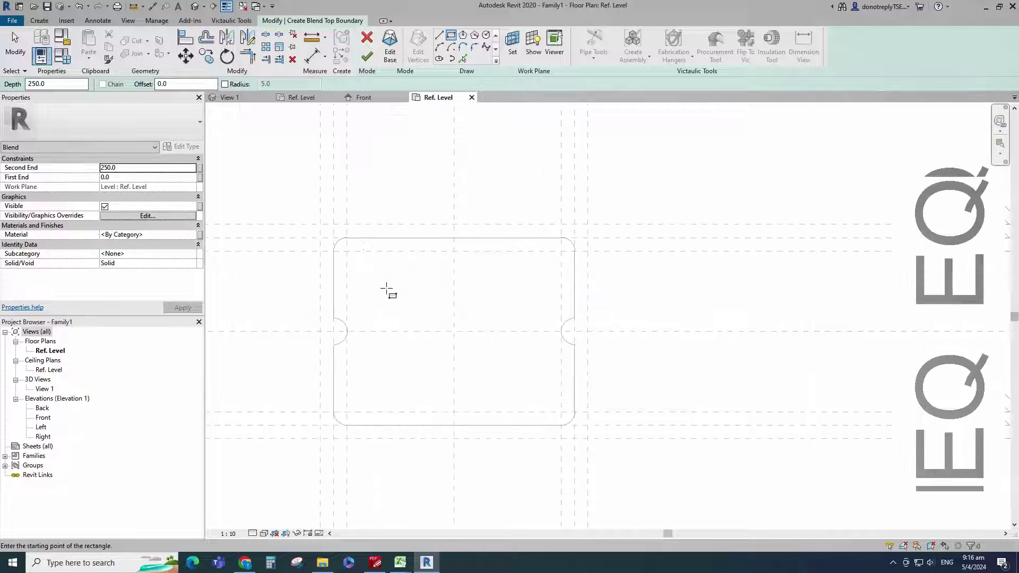
{"action": "left_click", "coordinate": [346, 251]}
{"action": "left_click", "coordinate": [561, 411]}
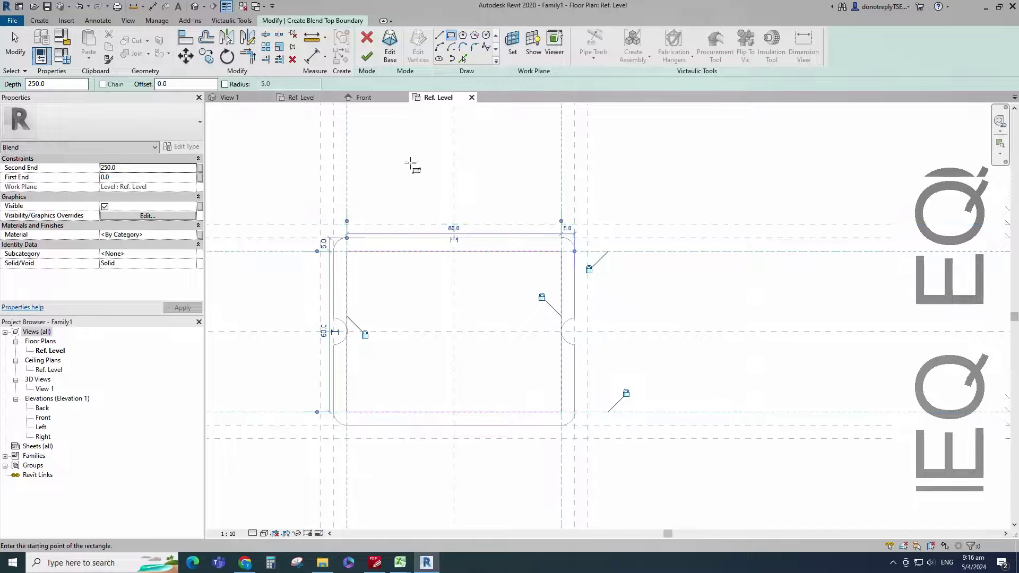
Sketch a circle matching the base notch radius at the top rectangle's left edge midpoint and mirror it onto the right edge.
{"action": "left_click", "coordinate": [486, 35]}
{"action": "scroll", "coordinate": [357, 341], "scroll_direction": "up", "scroll_amount": 4}
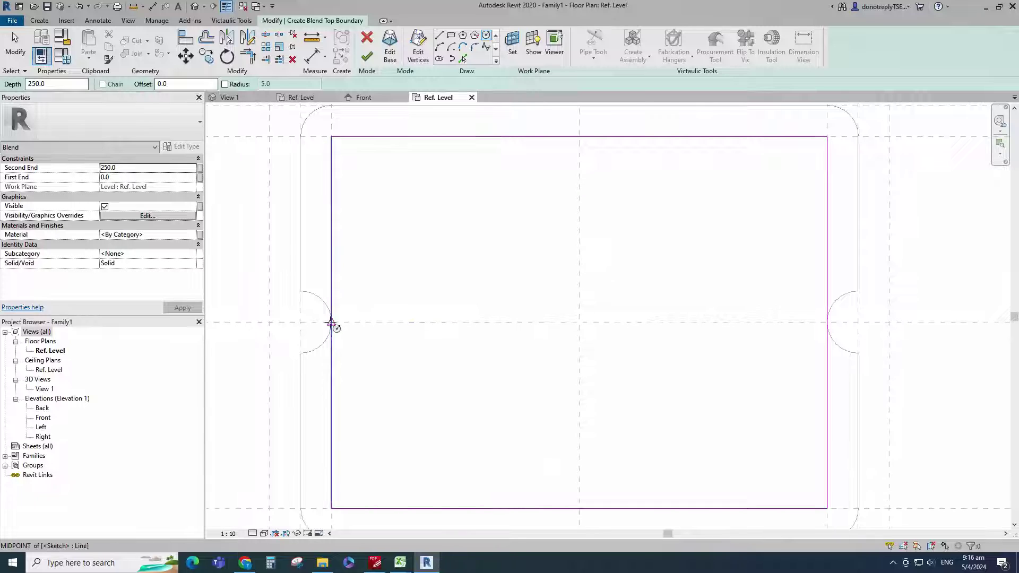
{"action": "left_click", "coordinate": [331, 322]}
{"action": "type", "text": "25"}
{"action": "key", "text": "Return"}
{"action": "key", "text": "Escape"}
{"action": "scroll", "coordinate": [351, 321], "scroll_direction": "down", "scroll_amount": 3}
{"action": "left_click_drag", "start_coordinate": [296, 271], "coordinate": [387, 371]}
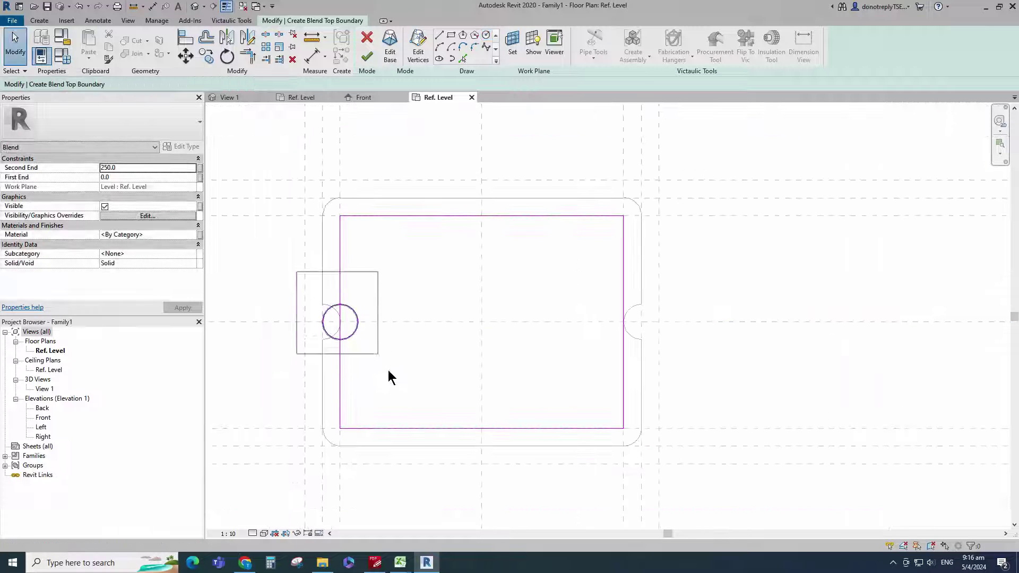
{"action": "left_click", "coordinate": [351, 311]}
{"action": "key", "text": "m"}
{"action": "key", "text": "m"}
{"action": "left_click", "coordinate": [482, 250]}
{"action": "scroll", "coordinate": [453, 305], "scroll_direction": "down", "scroll_amount": 1}
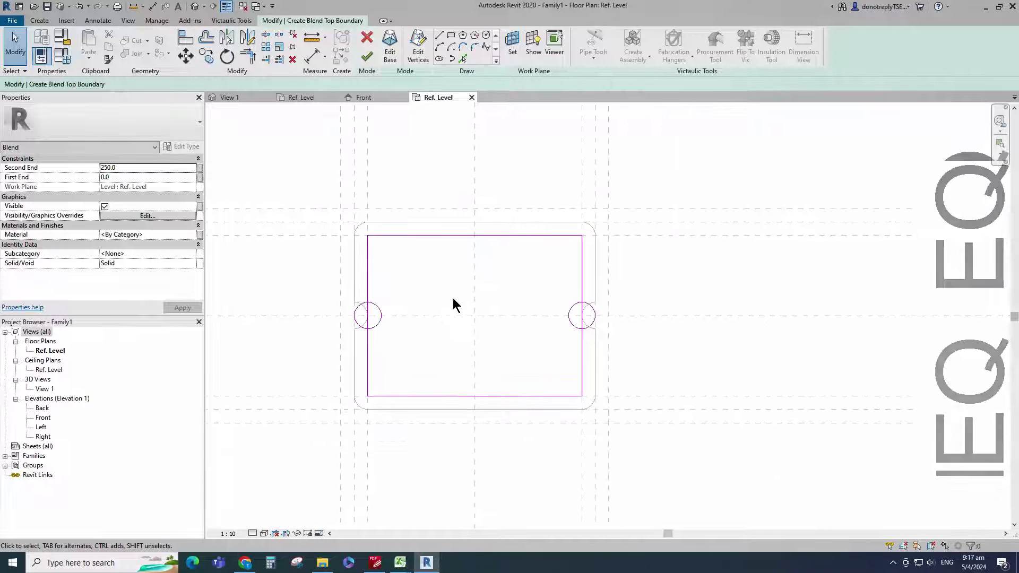
Split the top rectangle's left and right edges inside the two circles.
{"action": "key", "text": "s"}
{"action": "key", "text": "l"}
{"action": "scroll", "coordinate": [405, 323], "scroll_direction": "up", "scroll_amount": 2}
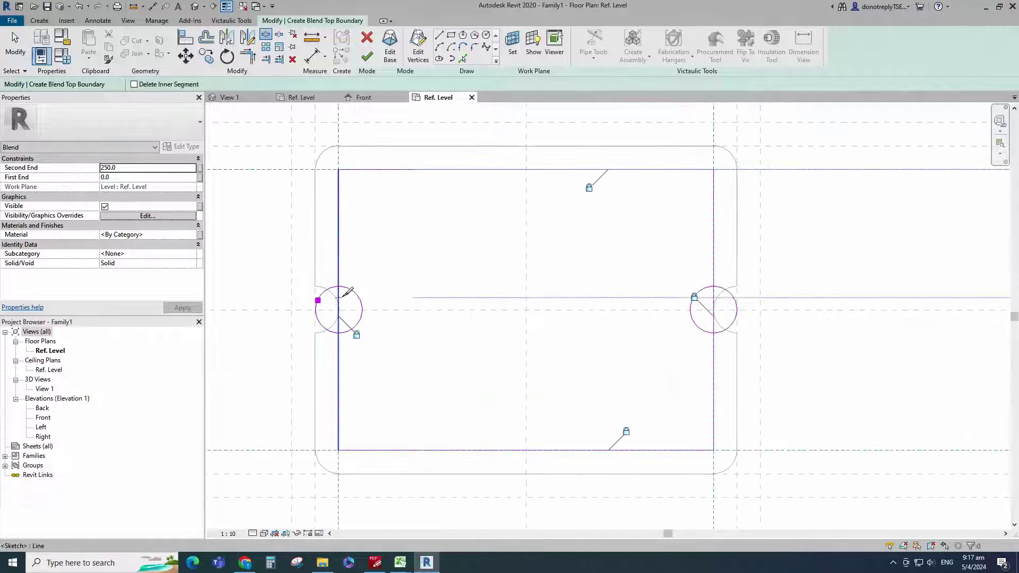
{"action": "left_click", "coordinate": [343, 295]}
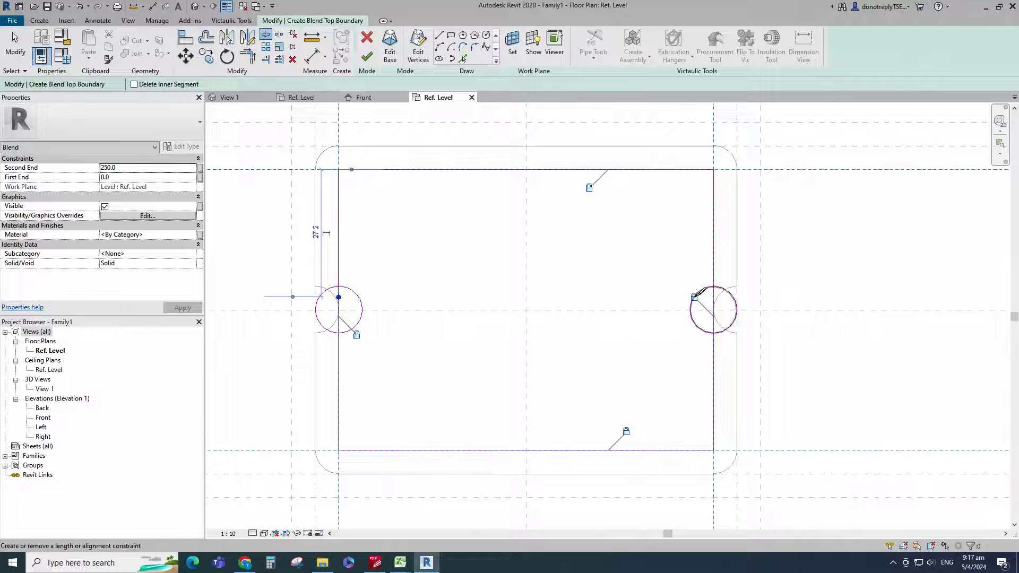
Trim the top profile's side edges and circles to corners, leaving an inward semicircular notch on each side.
{"action": "left_click", "coordinate": [251, 57]}
{"action": "left_click", "coordinate": [339, 237]}
{"action": "left_click", "coordinate": [350, 290]}
{"action": "left_click", "coordinate": [339, 374]}
{"action": "left_click", "coordinate": [345, 332]}
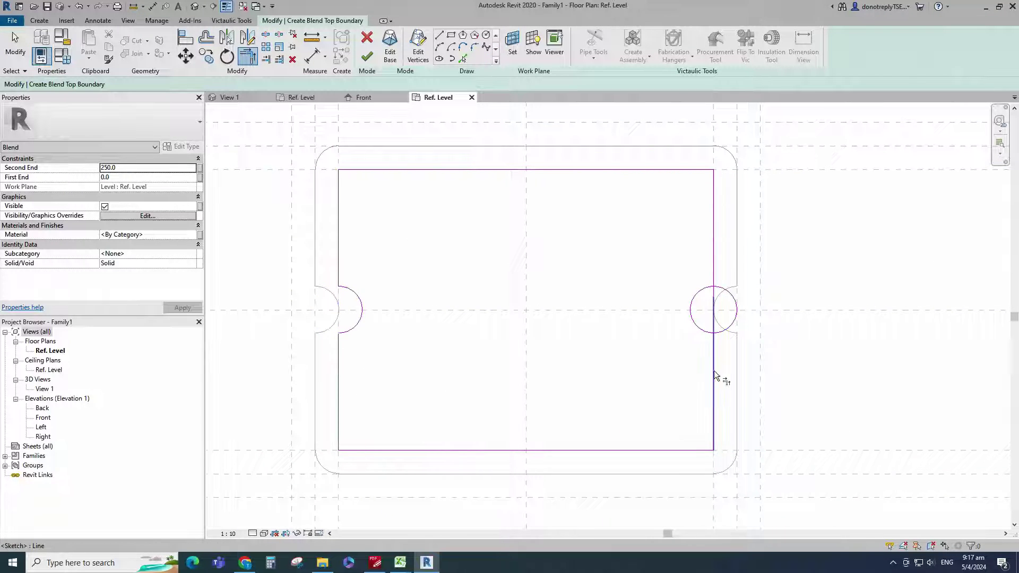
{"action": "left_click", "coordinate": [713, 371]}
{"action": "left_click", "coordinate": [700, 329]}
{"action": "left_click", "coordinate": [713, 267]}
{"action": "left_click", "coordinate": [701, 291]}
{"action": "key", "text": "Escape"}
{"action": "scroll", "coordinate": [643, 353], "scroll_direction": "down", "scroll_amount": 1}
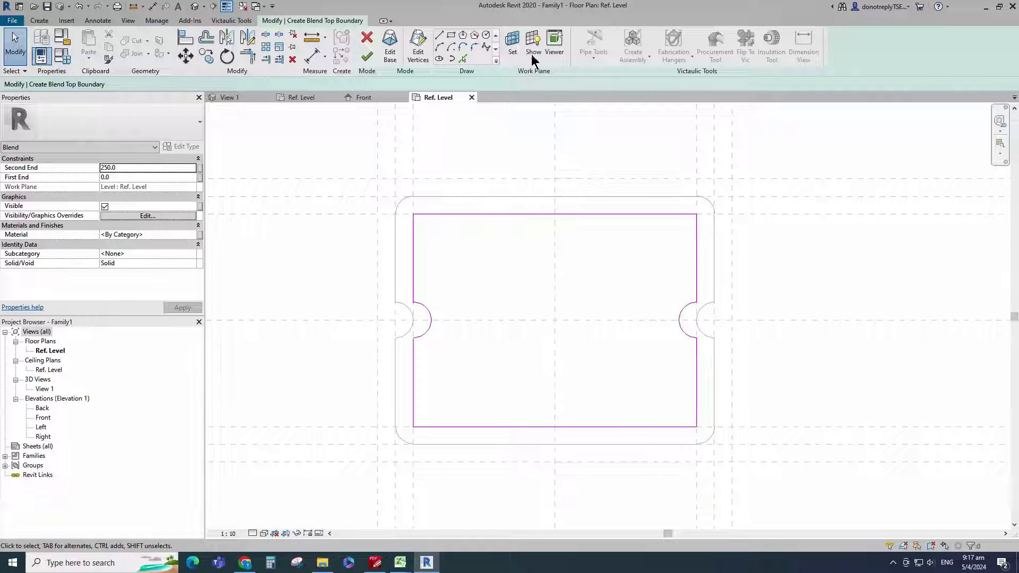
Fillet the four corners of the top profile with a 5 mm radius.
{"action": "left_click", "coordinate": [474, 46]}
{"action": "left_click", "coordinate": [432, 214]}
{"action": "left_click", "coordinate": [405, 251]}
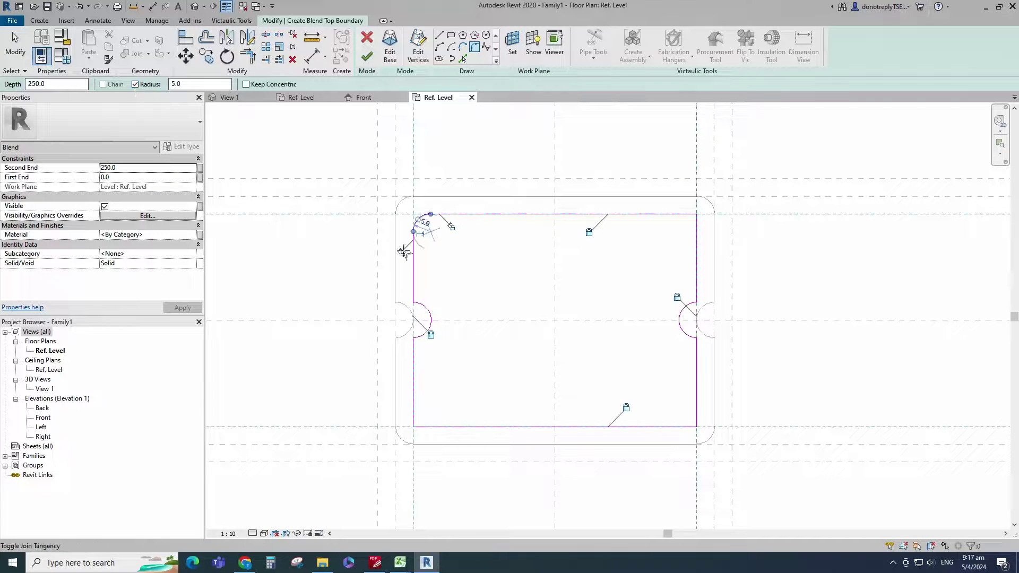
{"action": "left_click", "coordinate": [637, 215]}
{"action": "left_click", "coordinate": [697, 256]}
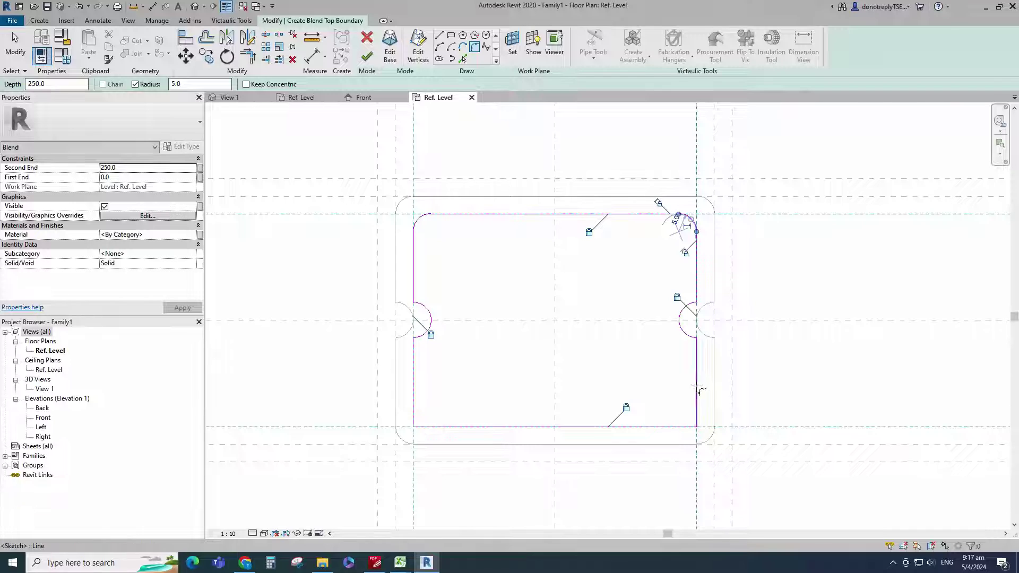
{"action": "left_click", "coordinate": [696, 386]}
{"action": "left_click", "coordinate": [657, 426]}
{"action": "left_click", "coordinate": [486, 427]}
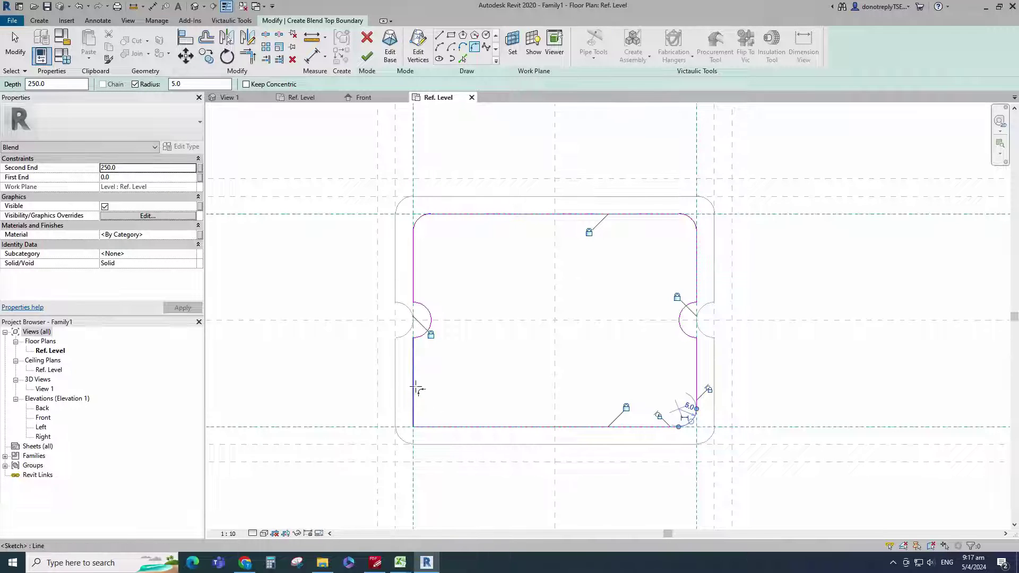
{"action": "left_click", "coordinate": [416, 389]}
{"action": "left_click", "coordinate": [435, 426]}
{"action": "scroll", "coordinate": [330, 352], "scroll_direction": "down", "scroll_amount": 4}
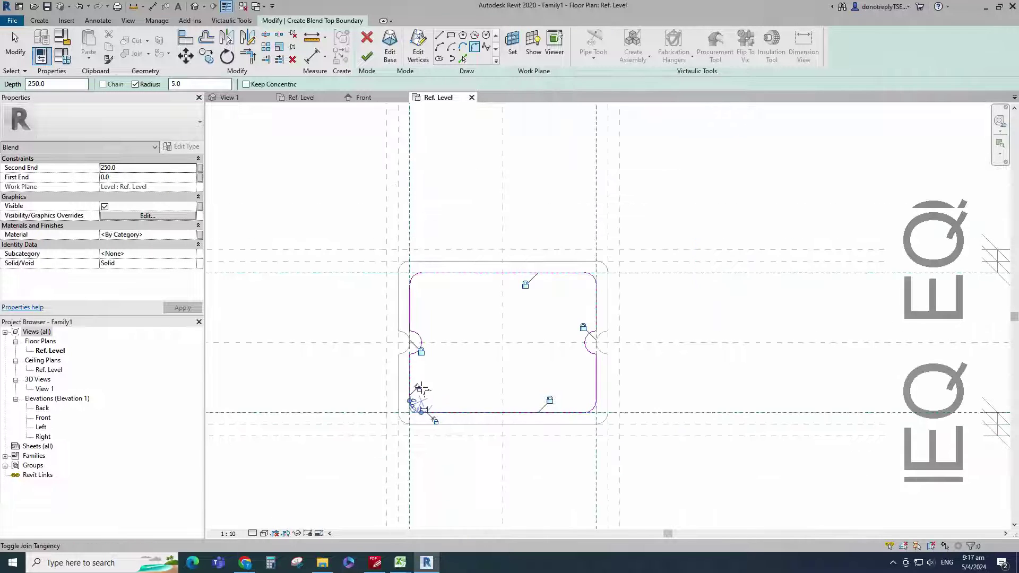
Finish the blend's sketch to create the solid and clear the selection.
{"action": "left_click", "coordinate": [366, 57]}
{"action": "left_click", "coordinate": [629, 221]}
{"action": "scroll", "coordinate": [584, 372], "scroll_direction": "down", "scroll_amount": 2}
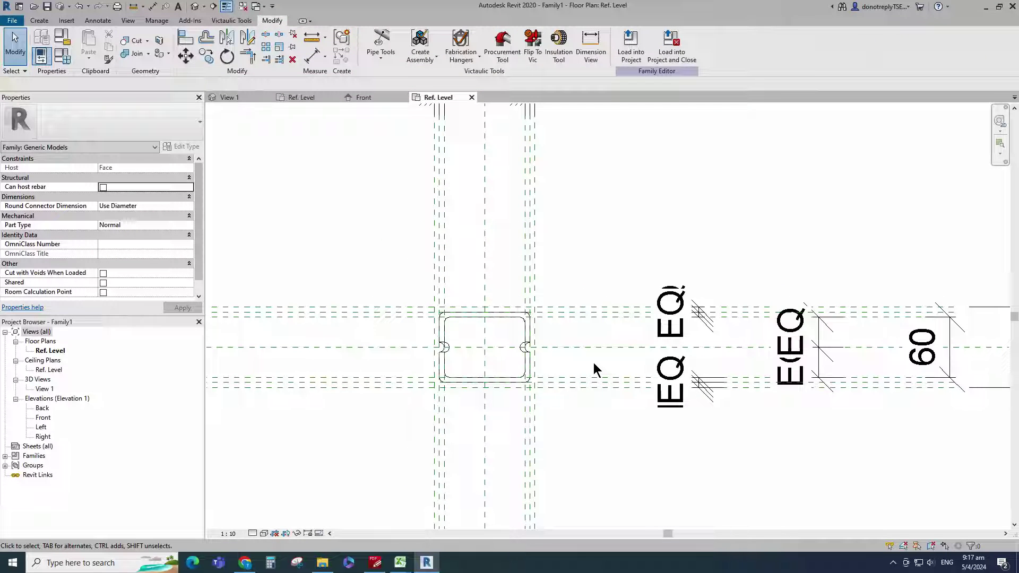
Open the Front elevation and draw a horizontal reference plane across the blend, offset 145 mm above the Ref. Level.
{"action": "double_click", "coordinate": [43, 419]}
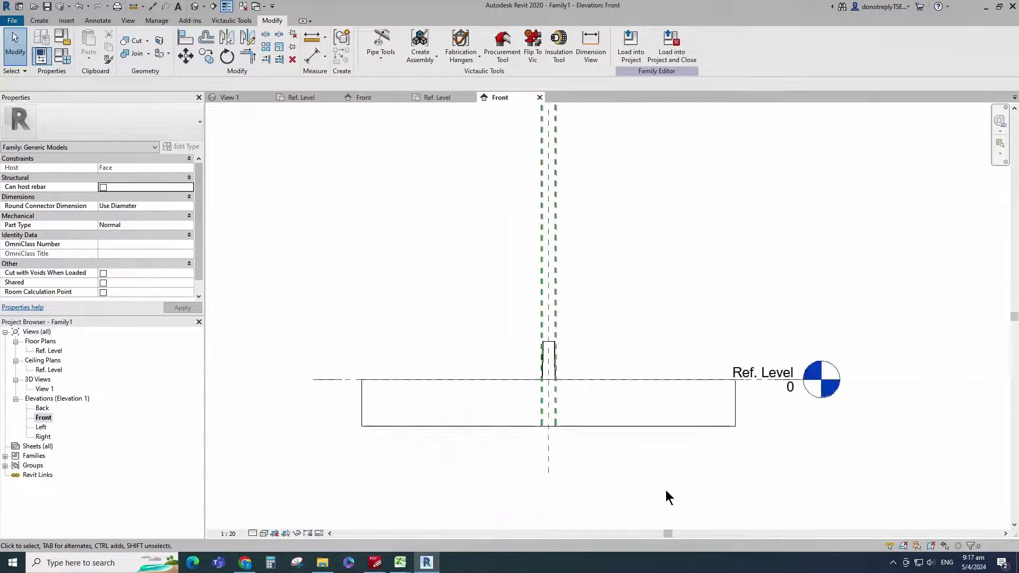
{"action": "scroll", "coordinate": [555, 413], "scroll_direction": "up", "scroll_amount": 4}
{"action": "left_click", "coordinate": [540, 382]}
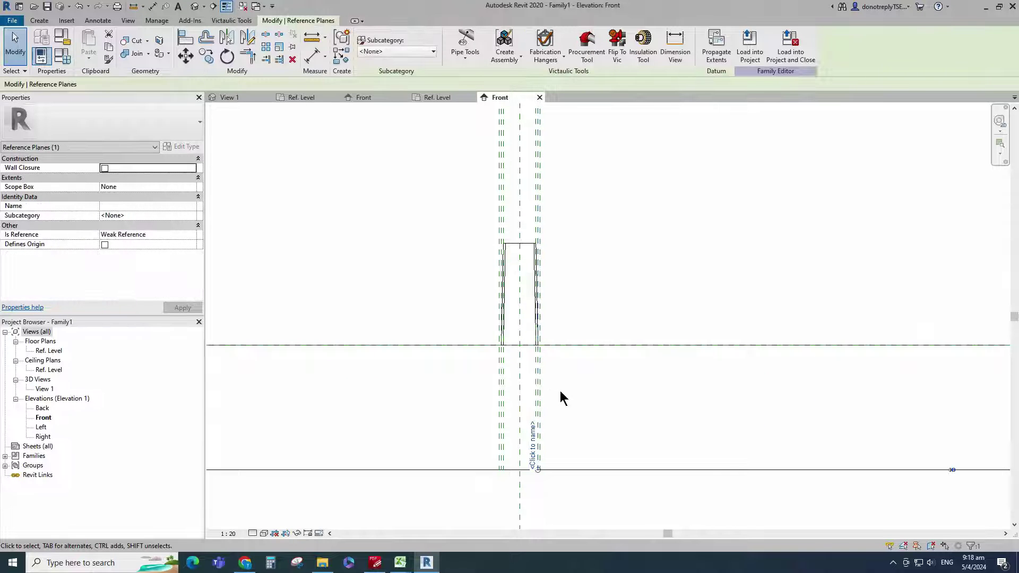
{"action": "left_click", "coordinate": [340, 62]}
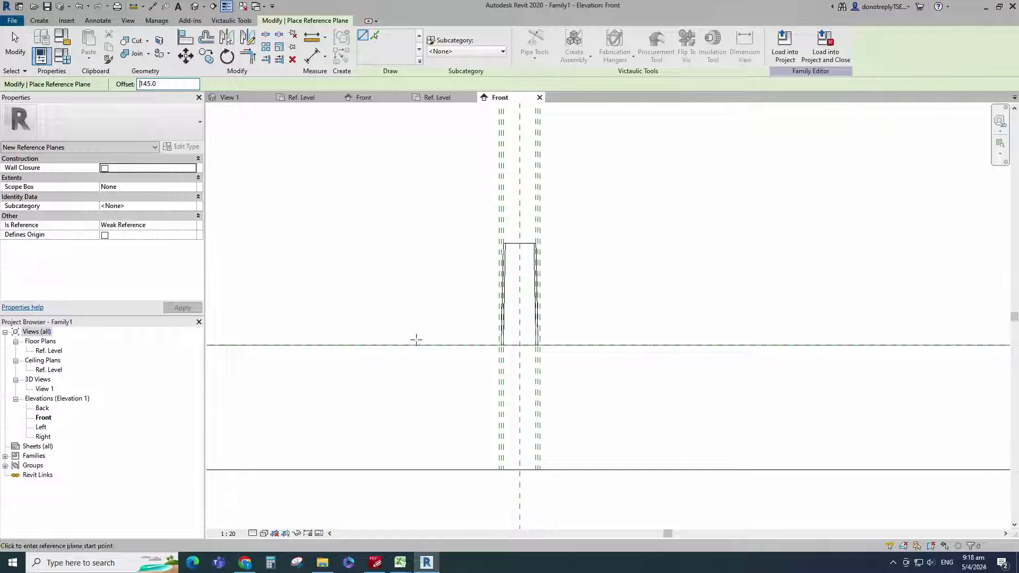
{"action": "left_click", "coordinate": [401, 344]}
{"action": "left_click", "coordinate": [671, 344]}
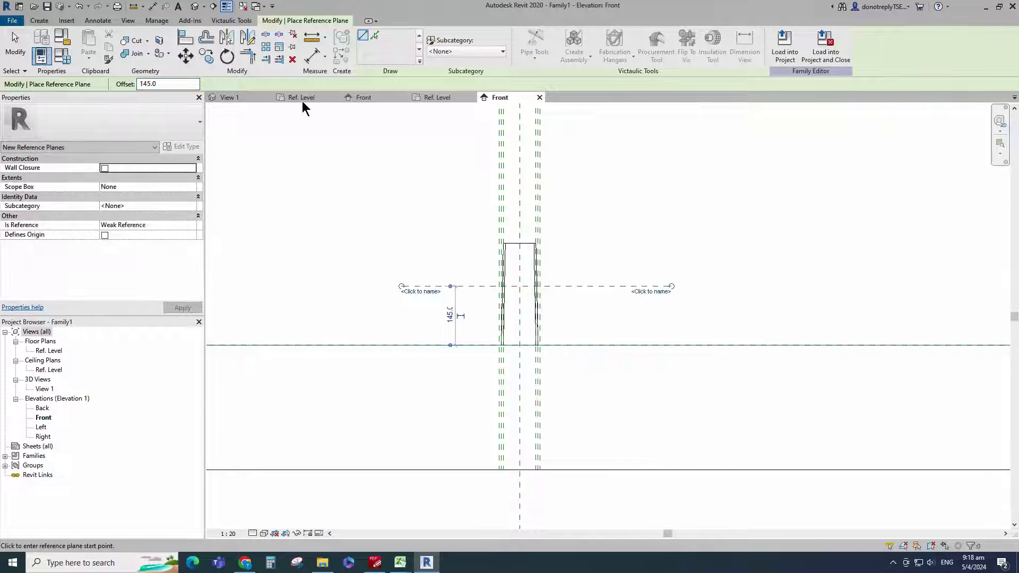
Dimension the distance between the Ref. Level and the new horizontal reference plane.
{"action": "key", "text": "d"}
{"action": "key", "text": "i"}
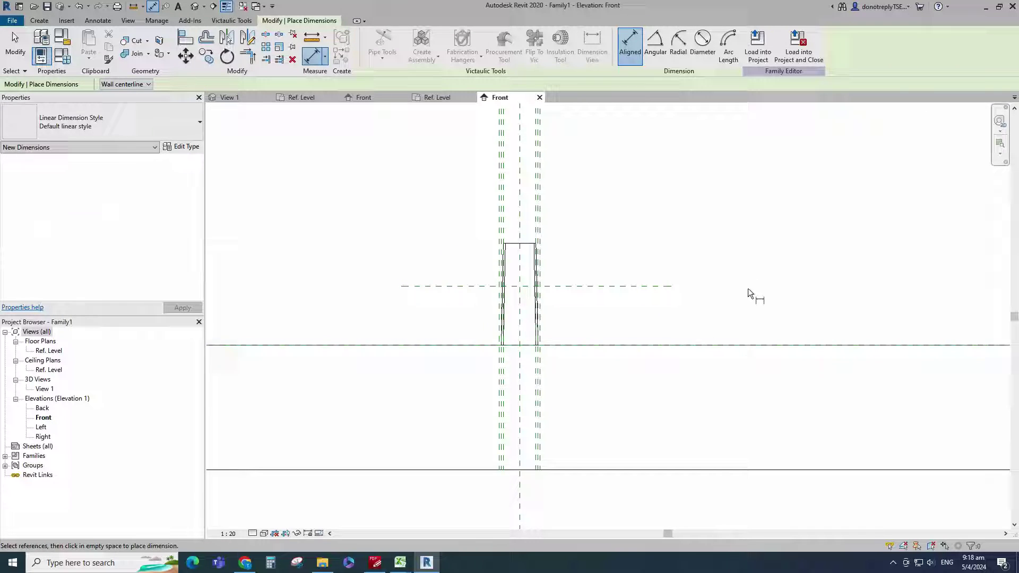
{"action": "left_click", "coordinate": [756, 345]}
{"action": "left_click", "coordinate": [663, 286]}
{"action": "left_click", "coordinate": [802, 233]}
{"action": "key", "text": "Escape"}
{"action": "key", "text": "Escape"}
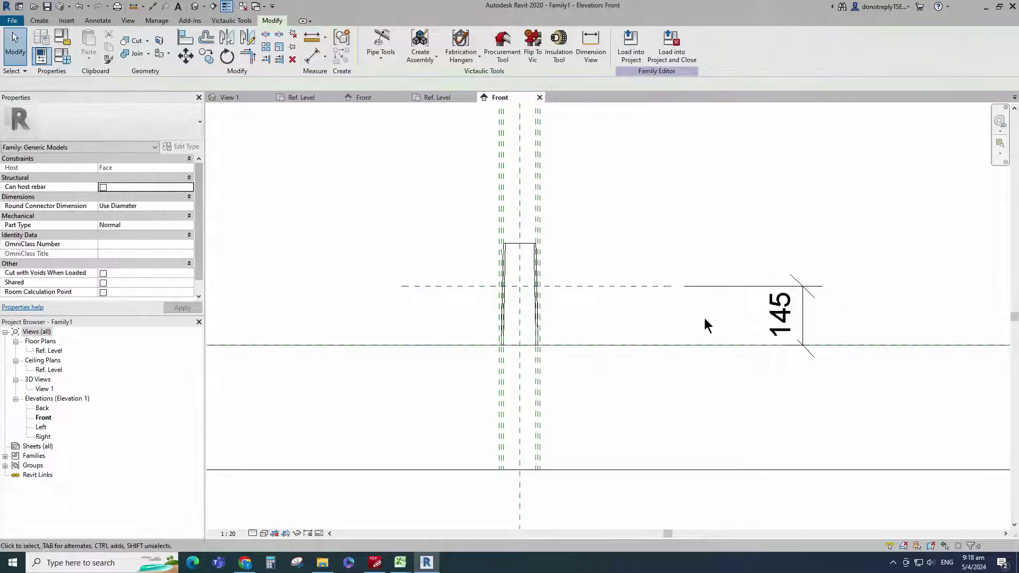
Add a second horizontal reference plane offset 71 mm below the upper one.
{"action": "left_click", "coordinate": [632, 286]}
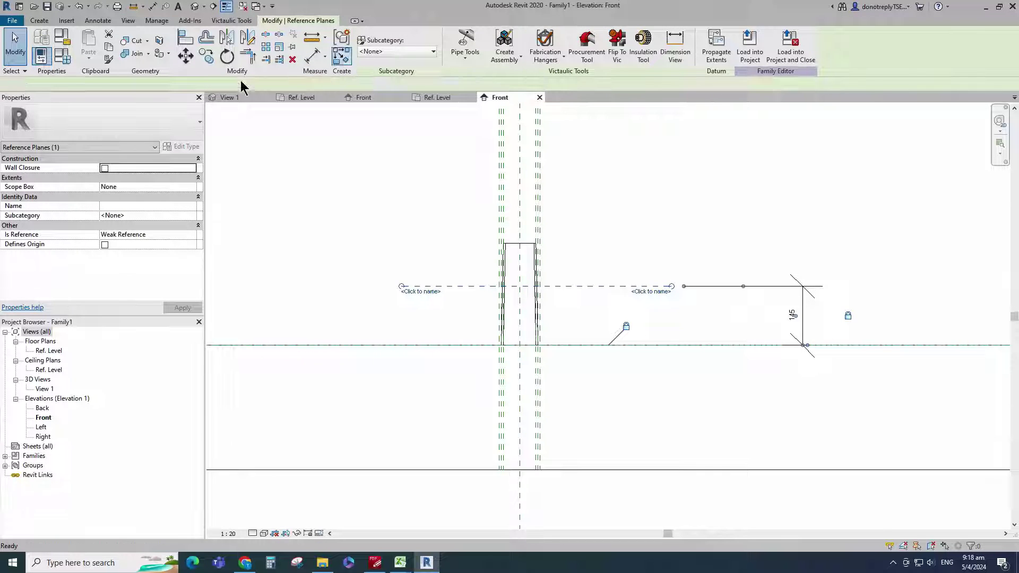
{"action": "type", "text": "rp"}
{"action": "type", "text": "71"}
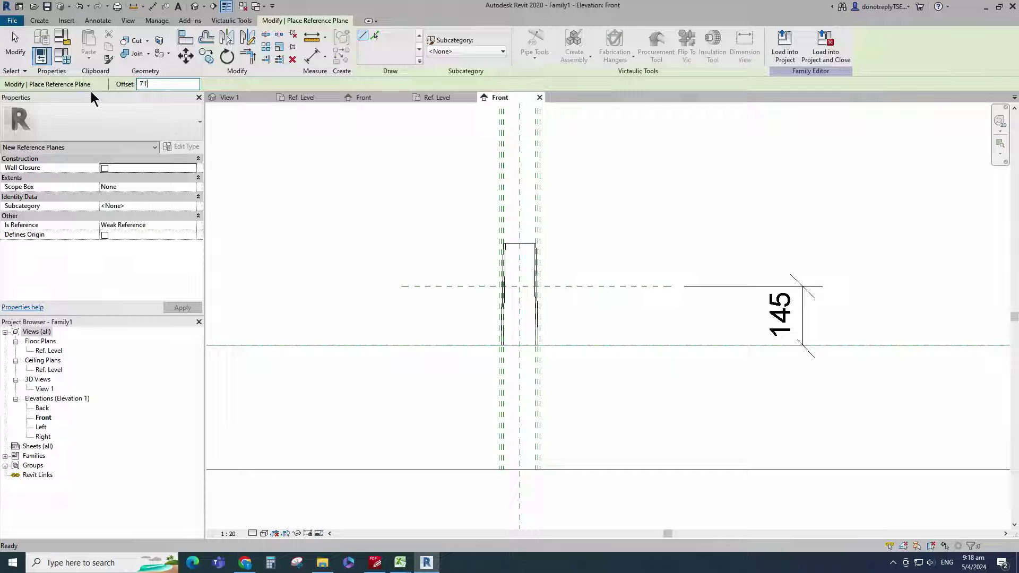
{"action": "left_click", "coordinate": [586, 289]}
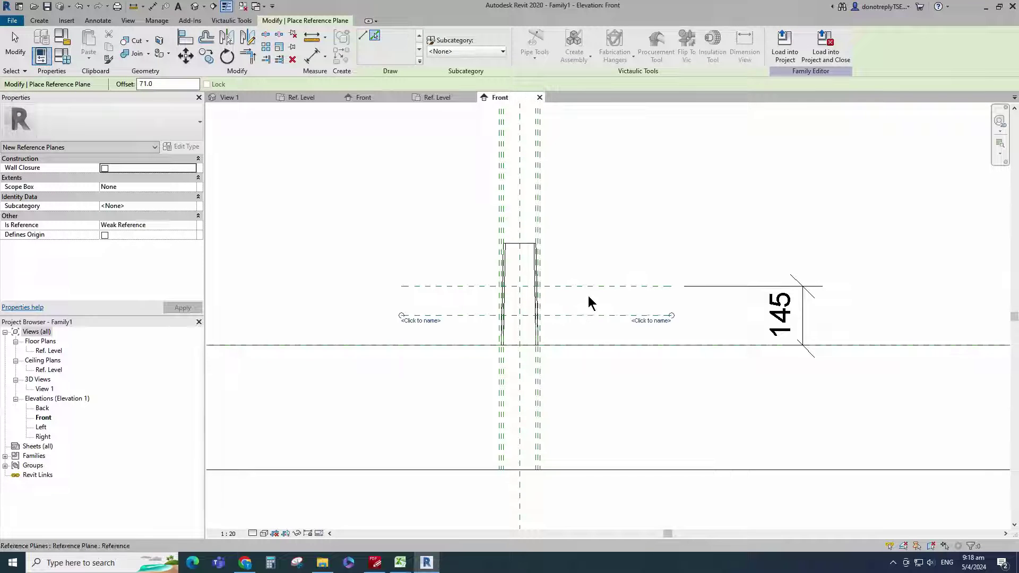
Dimension the distance between the two horizontal reference planes above the Ref. Level.
{"action": "left_click", "coordinate": [312, 55]}
{"action": "left_click", "coordinate": [650, 286]}
{"action": "left_click", "coordinate": [645, 315]}
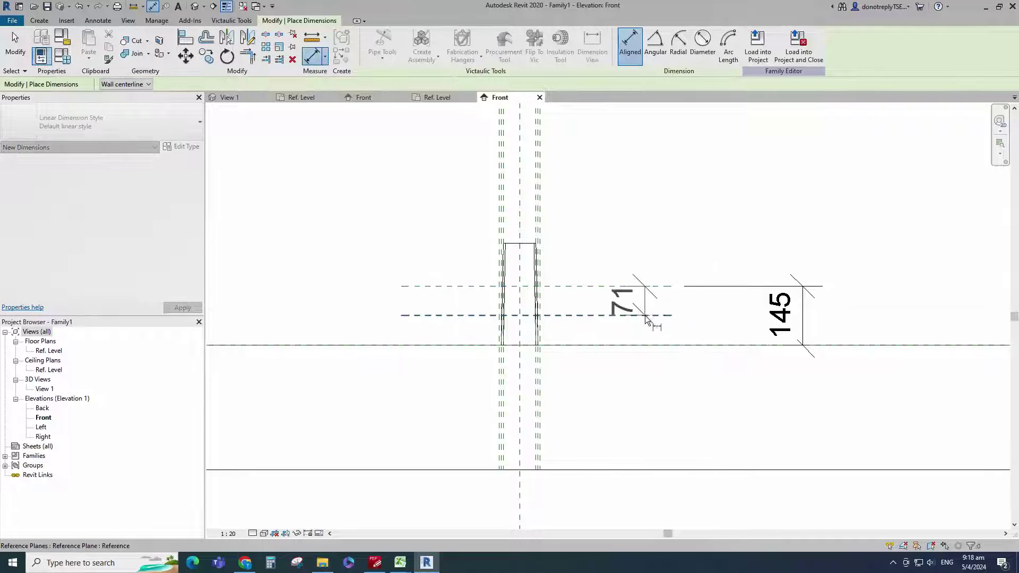
{"action": "left_click", "coordinate": [722, 218]}
{"action": "key", "text": "Escape"}
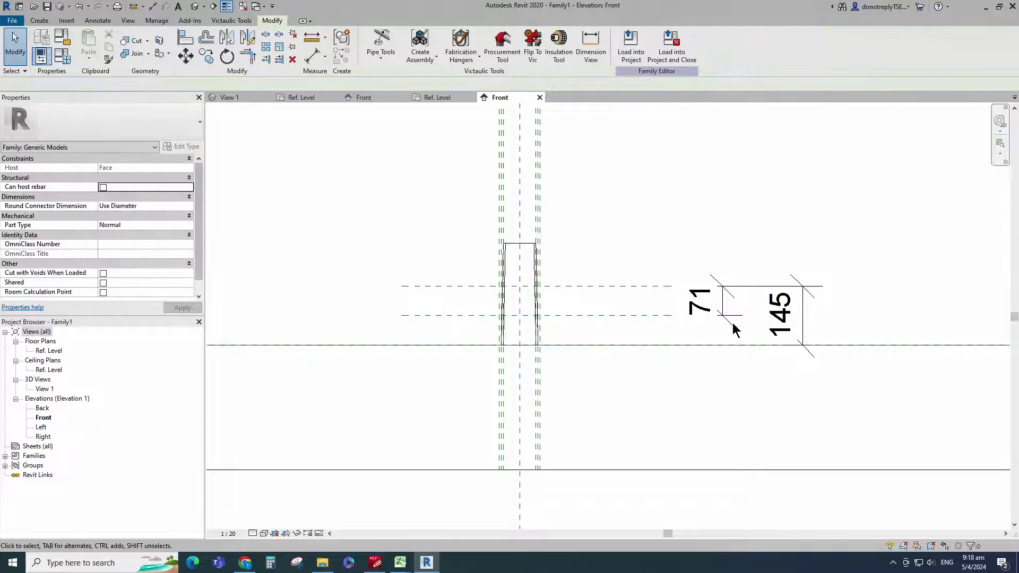
Add two more horizontal reference planes above the lower one, each offset 5 mm from the previous.
{"action": "key", "text": "r"}
{"action": "key", "text": "p"}
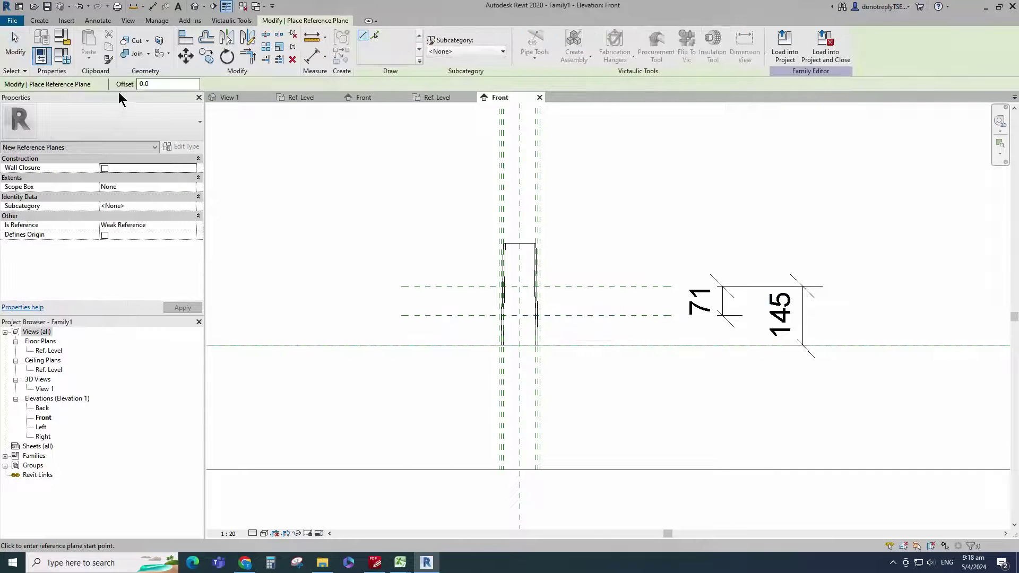
{"action": "type", "text": "5"}
{"action": "left_click", "coordinate": [376, 35]}
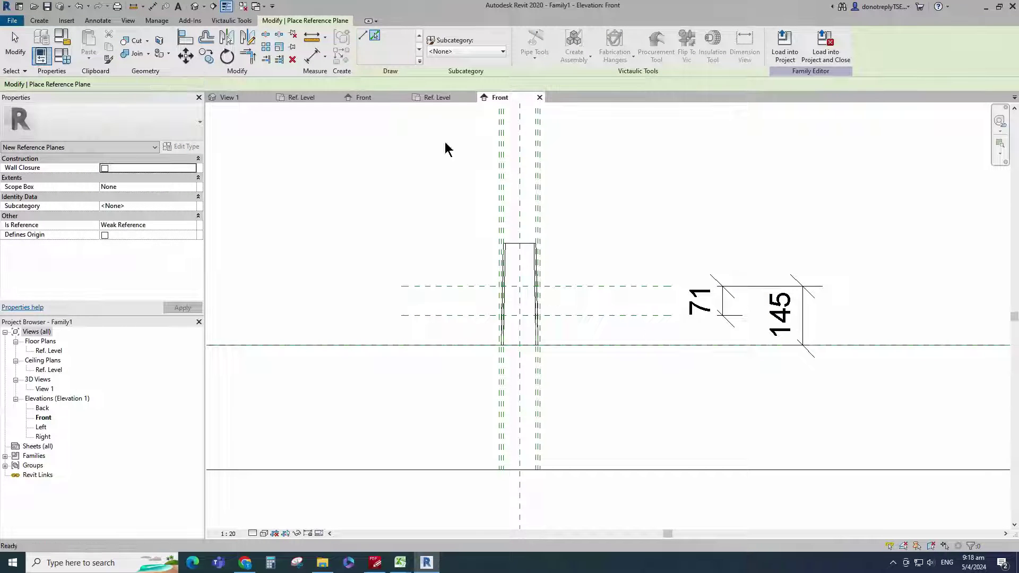
{"action": "left_click", "coordinate": [586, 313]}
{"action": "scroll", "coordinate": [604, 302], "scroll_direction": "up", "scroll_amount": 3}
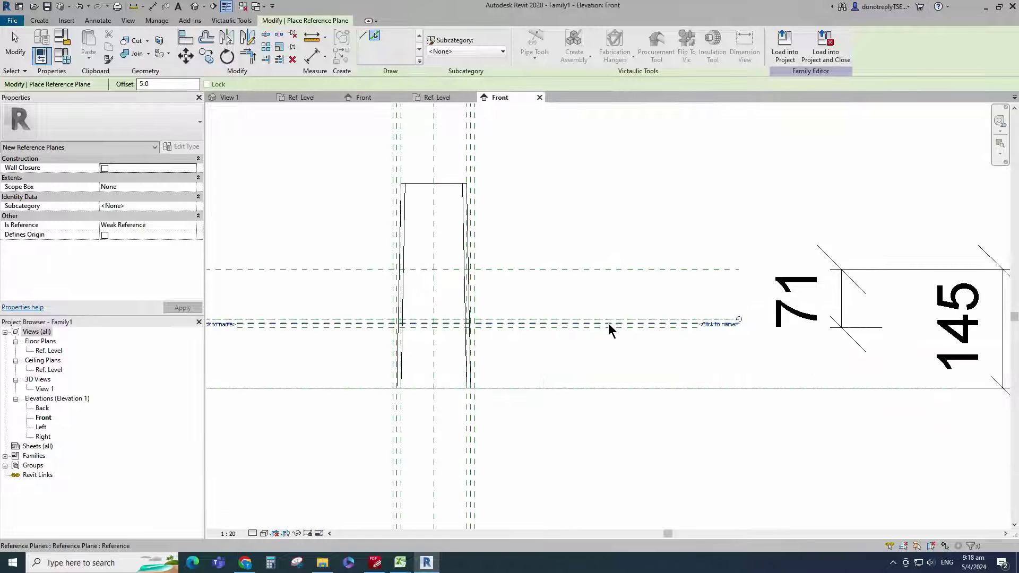
Dimension the gaps between the three closely spaced horizontal reference planes.
{"action": "left_click", "coordinate": [313, 56]}
{"action": "left_click", "coordinate": [670, 320]}
{"action": "left_click", "coordinate": [670, 325]}
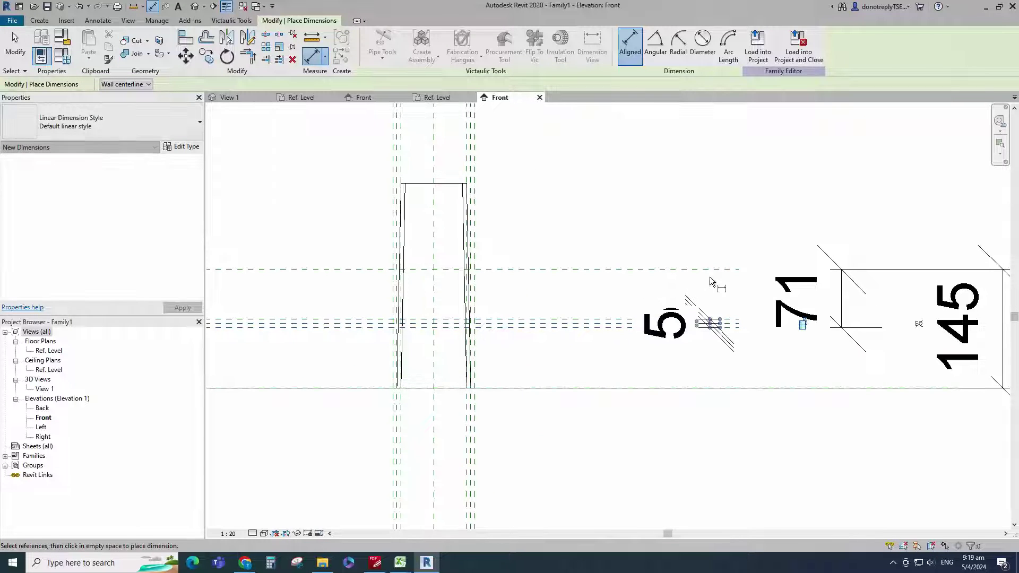
{"action": "scroll", "coordinate": [802, 328], "scroll_direction": "up", "scroll_amount": 2}
{"action": "scroll", "coordinate": [797, 368], "scroll_direction": "down", "scroll_amount": 5}
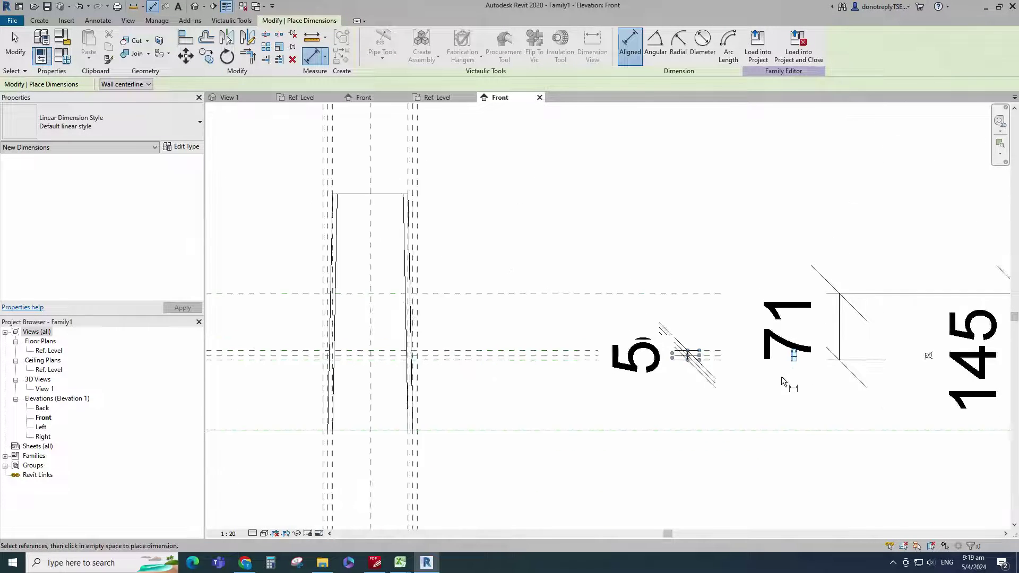
{"action": "key", "text": "Escape"}
{"action": "key", "text": "Escape"}
Set the Front elevation to fine detail level and a shaded visual style.
{"action": "left_click", "coordinate": [253, 533]}
{"action": "left_click", "coordinate": [268, 521]}
{"action": "left_click", "coordinate": [264, 533]}
{"action": "left_click", "coordinate": [284, 491]}
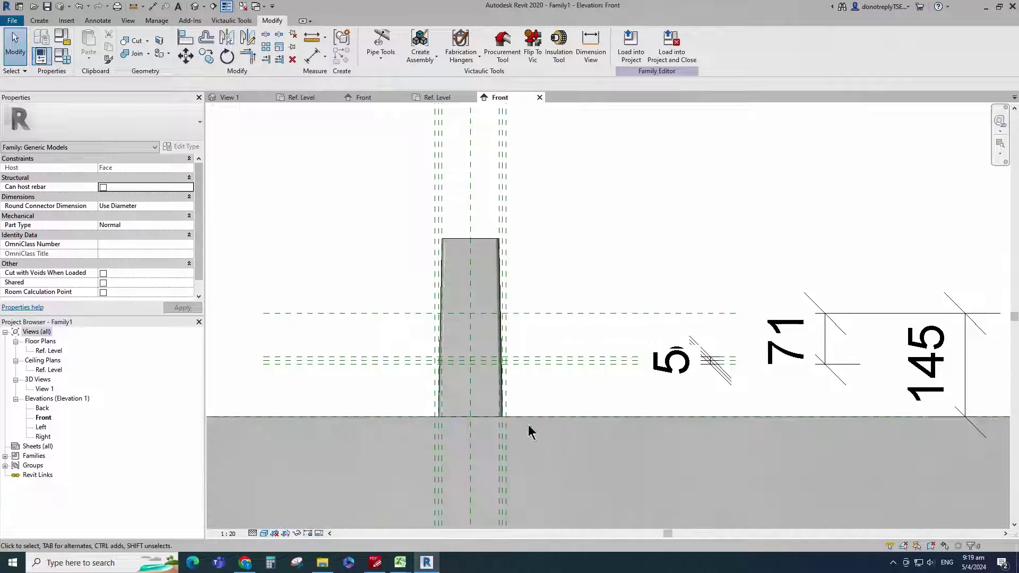
Raise the blend's base to the middle of the three closely spaced horizontal reference planes and lock it there.
{"action": "left_click", "coordinate": [496, 415]}
{"action": "left_click_drag", "start_coordinate": [471, 421], "coordinate": [471, 361]}
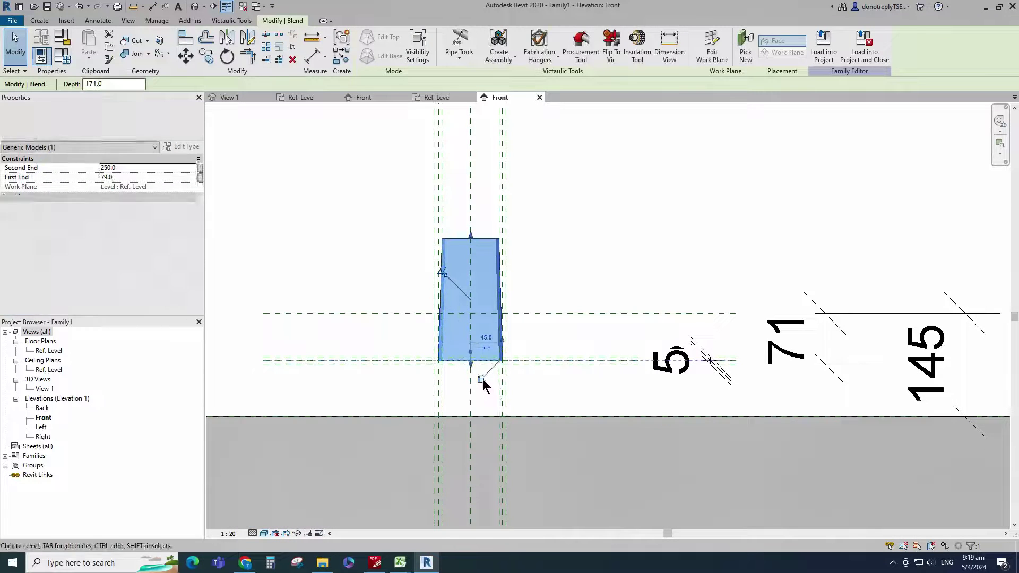
{"action": "left_click", "coordinate": [480, 379]}
Align the blend's top edge with the upper horizontal reference plane and lock the alignment.
{"action": "left_click", "coordinate": [186, 38]}
{"action": "left_click", "coordinate": [514, 313]}
{"action": "left_click", "coordinate": [494, 239]}
{"action": "left_click", "coordinate": [518, 294]}
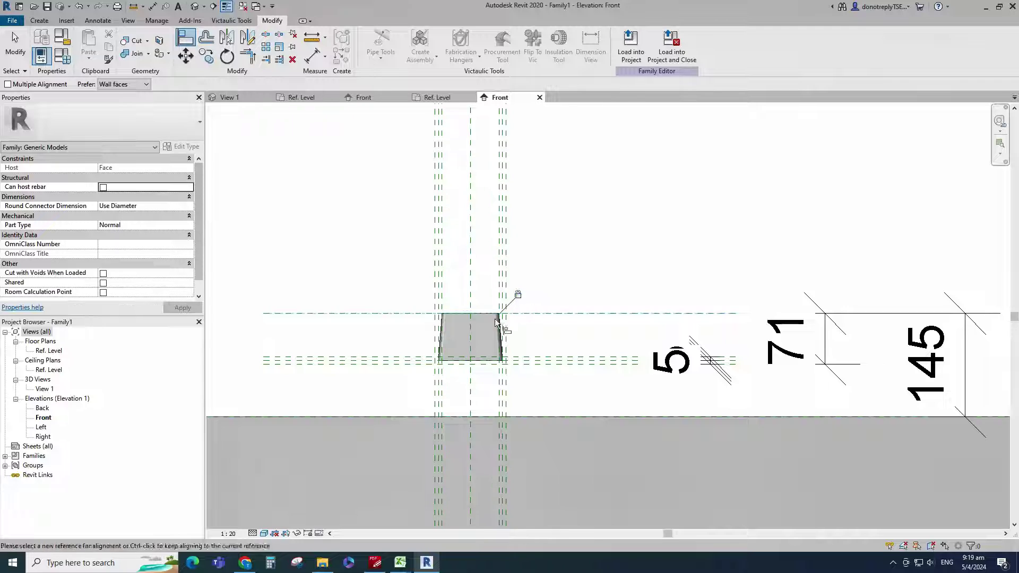
{"action": "scroll", "coordinate": [475, 353], "scroll_direction": "down", "scroll_amount": 2}
{"action": "key", "text": "Escape"}
{"action": "key", "text": "Escape"}
Start a void sweep with the upper horizontal reference plane as work plane and open the Ref. Level floor plan for sketching.
{"action": "left_click", "coordinate": [39, 21]}
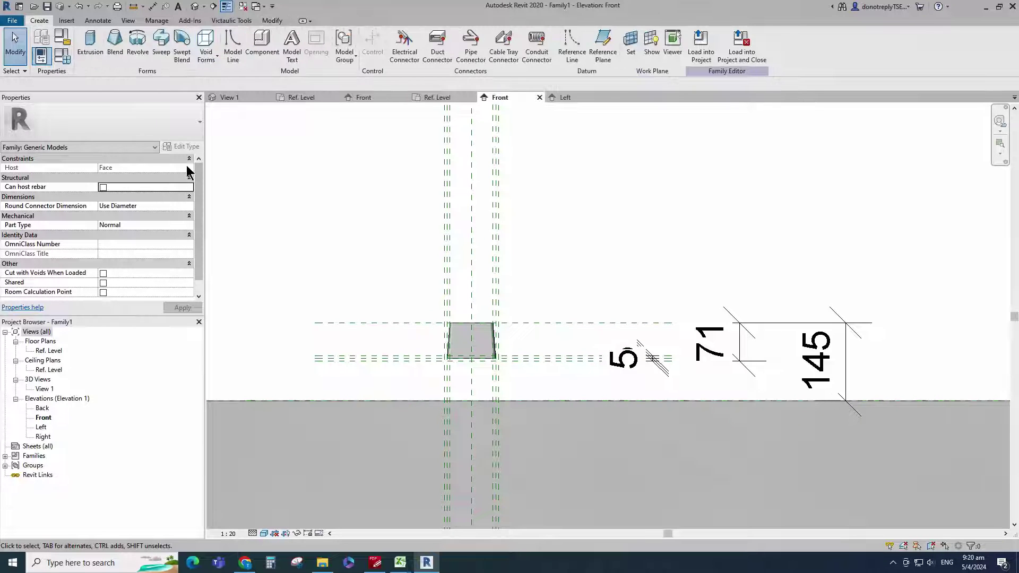
{"action": "left_click", "coordinate": [206, 42]}
{"action": "left_click", "coordinate": [231, 119]}
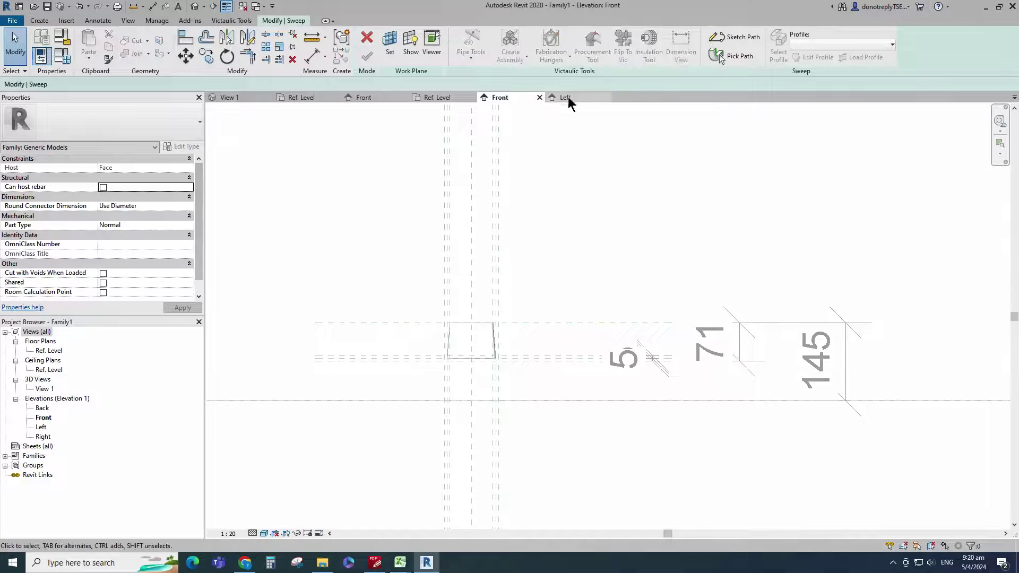
{"action": "left_click", "coordinate": [424, 295]}
{"action": "left_click", "coordinate": [480, 344]}
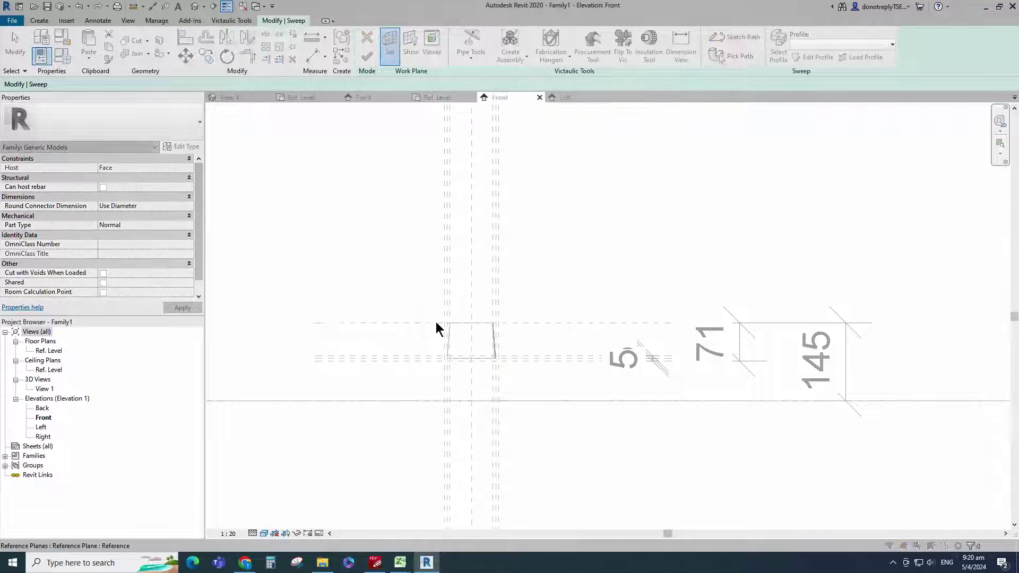
{"action": "left_click", "coordinate": [439, 323]}
{"action": "left_click", "coordinate": [672, 390]}
Sketch the sweep path as an 80 by 60 mm rectangle on the inner reference planes, lock its sides and finish the path.
{"action": "left_click", "coordinate": [375, 35]}
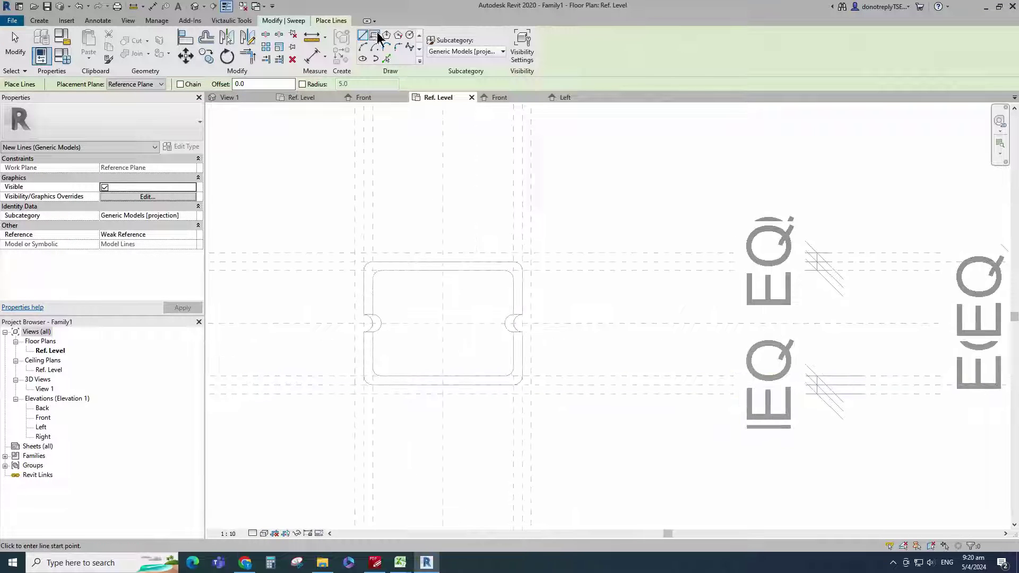
{"action": "scroll", "coordinate": [381, 280], "scroll_direction": "up", "scroll_amount": 2}
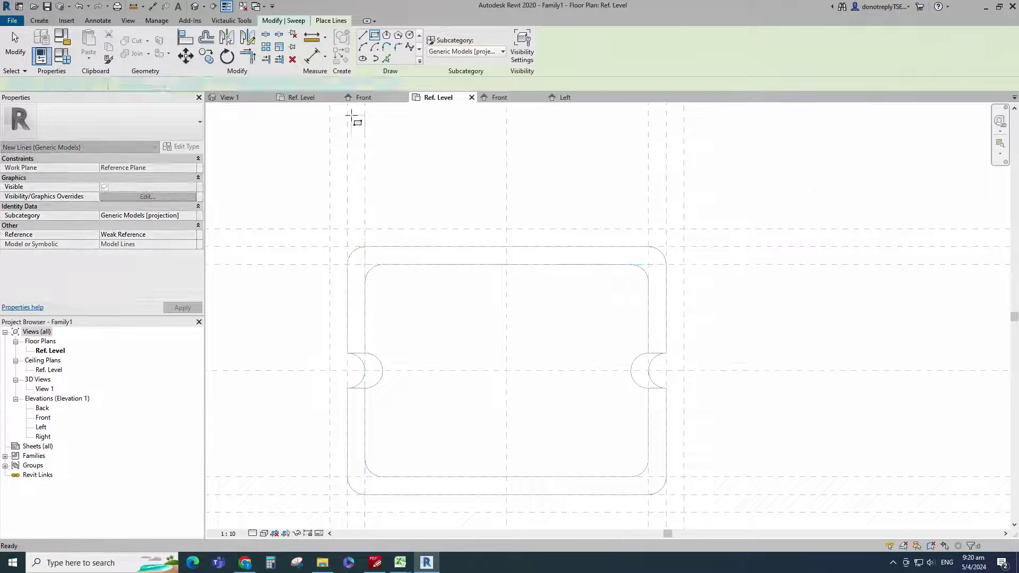
{"action": "left_click", "coordinate": [290, 24]}
{"action": "left_click", "coordinate": [815, 40]}
{"action": "left_click", "coordinate": [379, 218]}
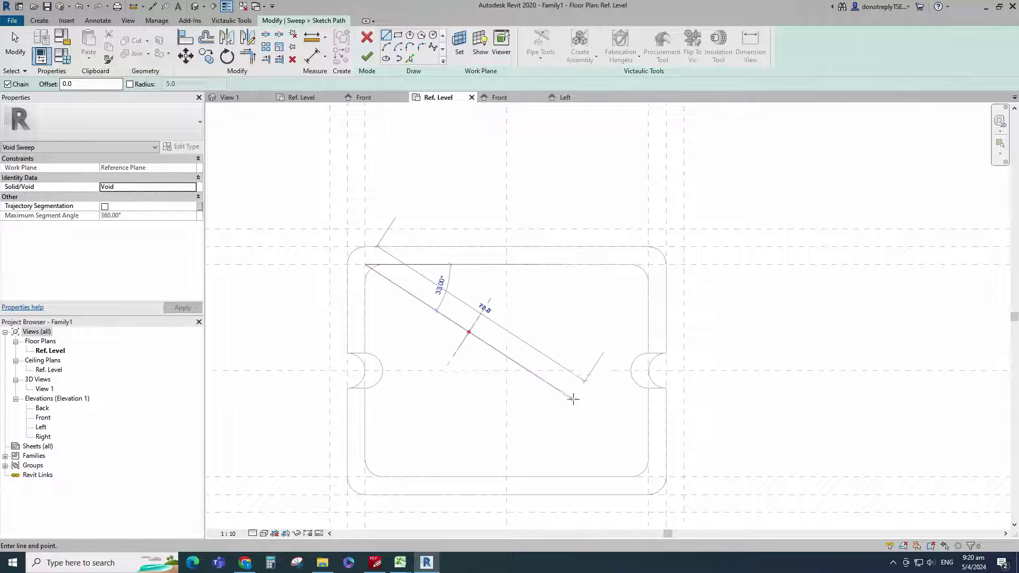
{"action": "key", "text": "Escape"}
{"action": "left_click", "coordinate": [398, 35]}
{"action": "left_click", "coordinate": [364, 265]}
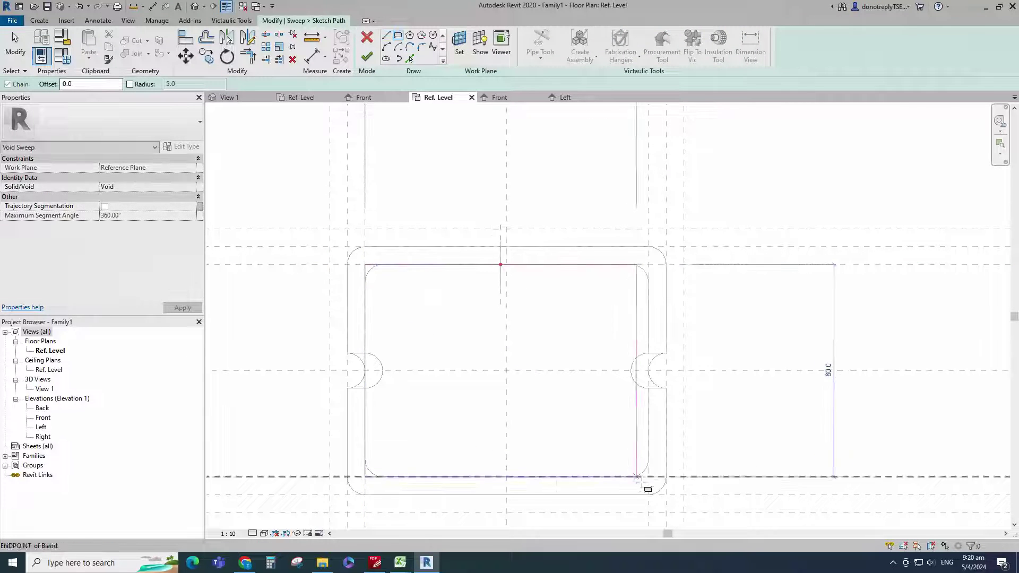
{"action": "left_click", "coordinate": [648, 476]}
{"action": "left_click", "coordinate": [590, 284]}
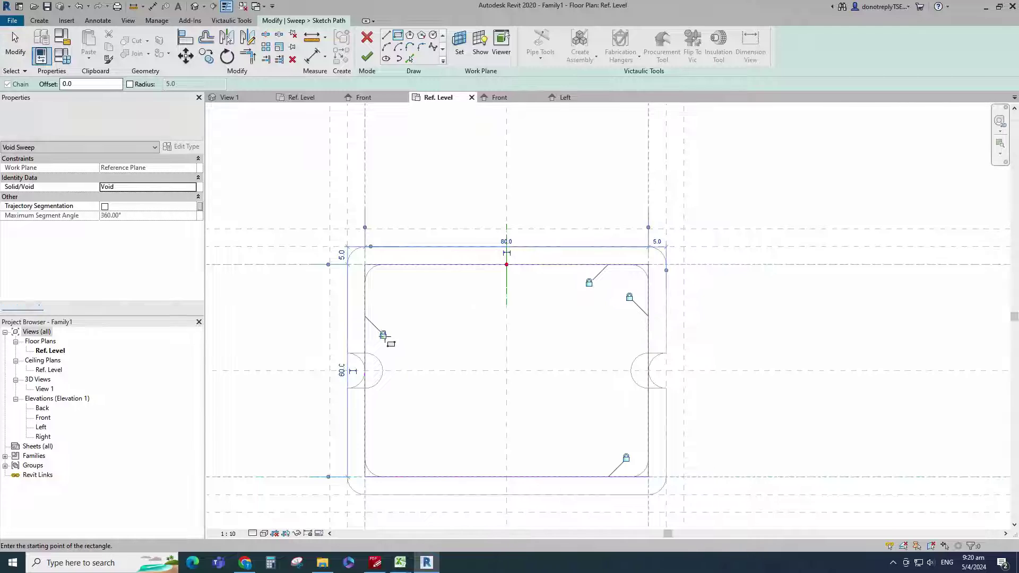
{"action": "scroll", "coordinate": [430, 366], "scroll_direction": "down", "scroll_amount": 2}
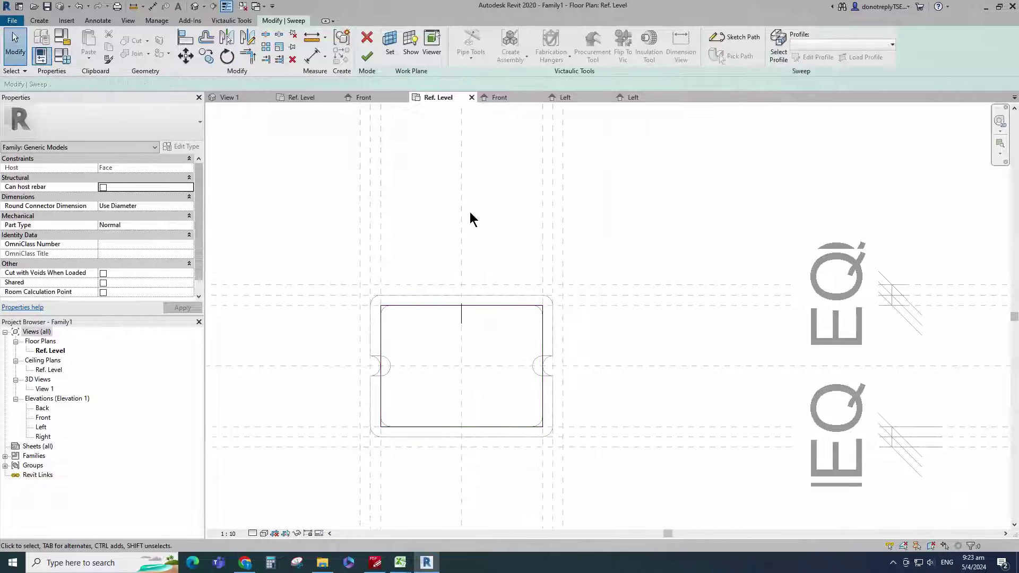
Start editing the void sweep's sketched profile in the Left elevation.
{"action": "left_click", "coordinate": [775, 57]}
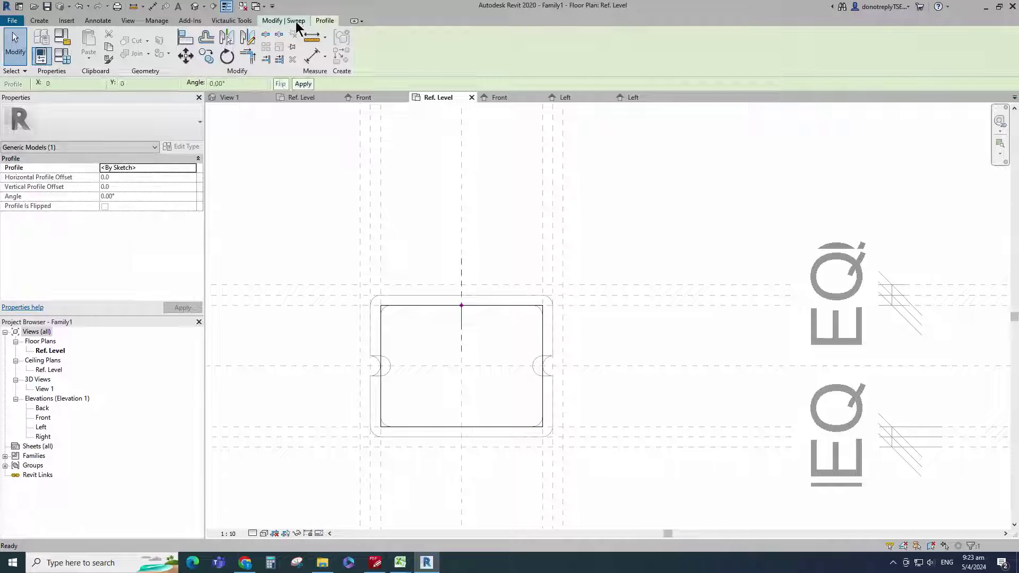
{"action": "left_click", "coordinate": [812, 57]}
{"action": "left_click", "coordinate": [659, 387]}
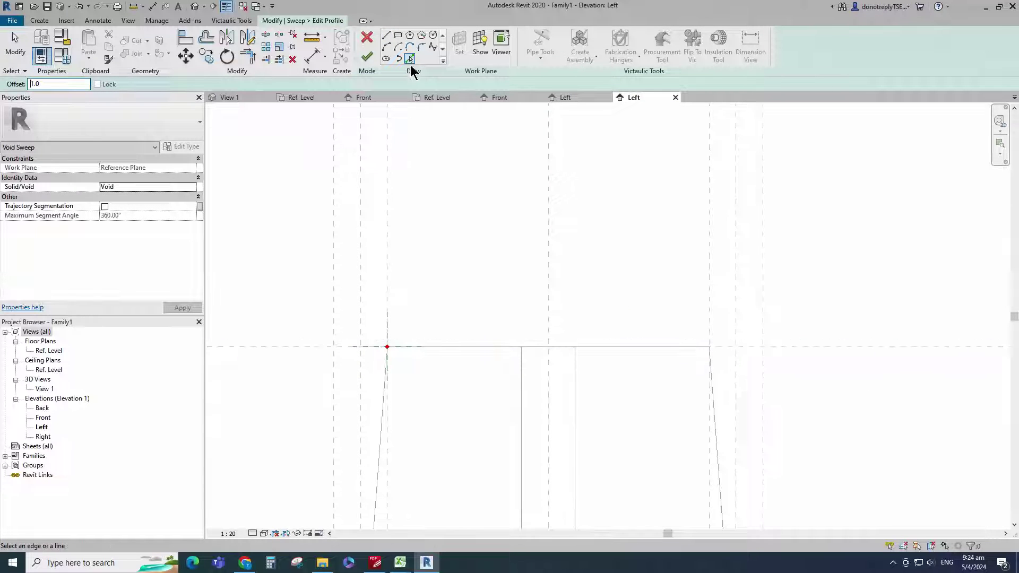
Draw a horizontal profile line 1 mm above the blend's top and a vertical one 1 mm outside its top corner.
{"action": "left_click", "coordinate": [386, 35]}
{"action": "scroll", "coordinate": [351, 349], "scroll_direction": "up", "scroll_amount": 1}
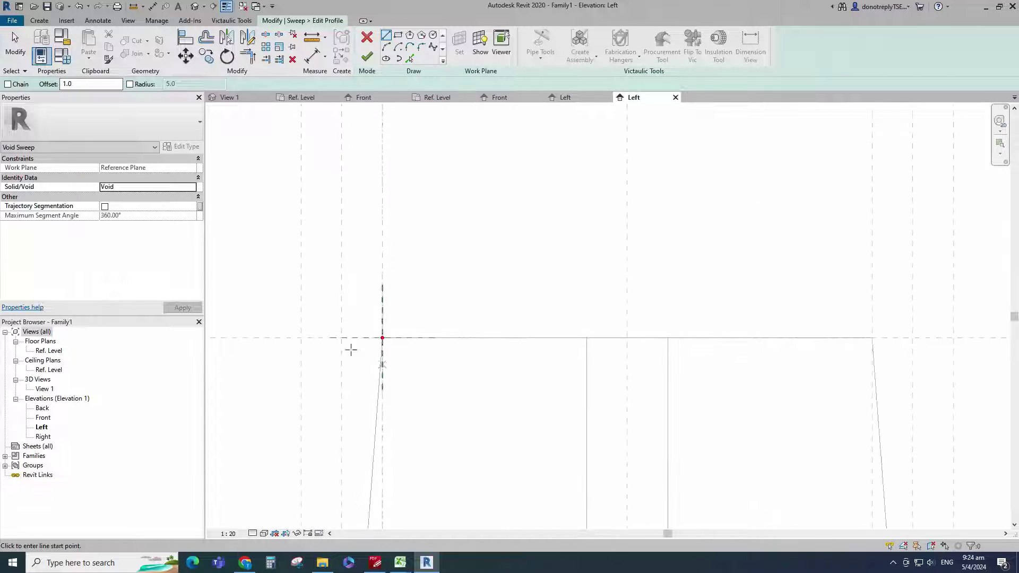
{"action": "left_click", "coordinate": [322, 337]}
{"action": "left_click", "coordinate": [466, 337]}
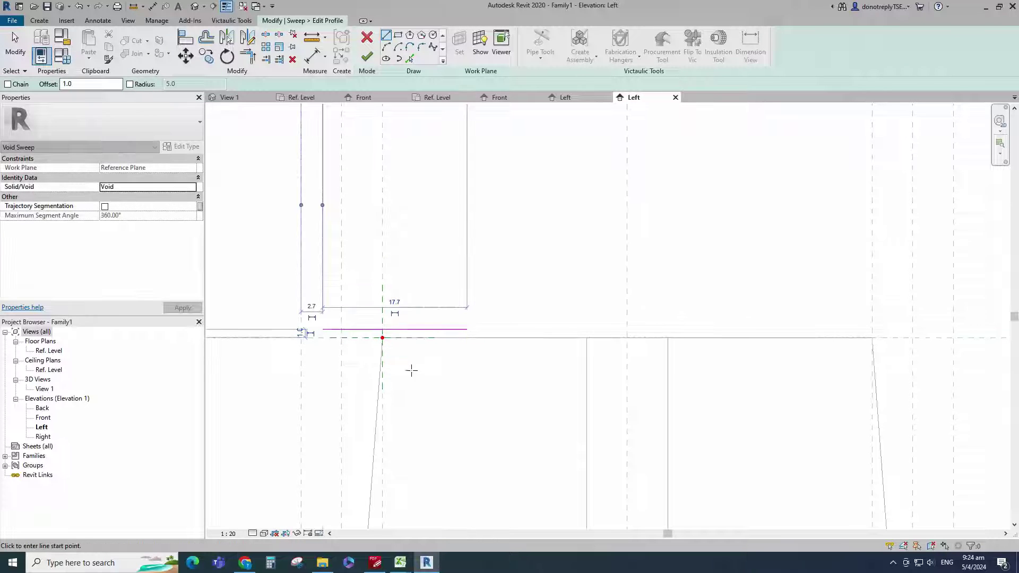
{"action": "left_click", "coordinate": [382, 286]}
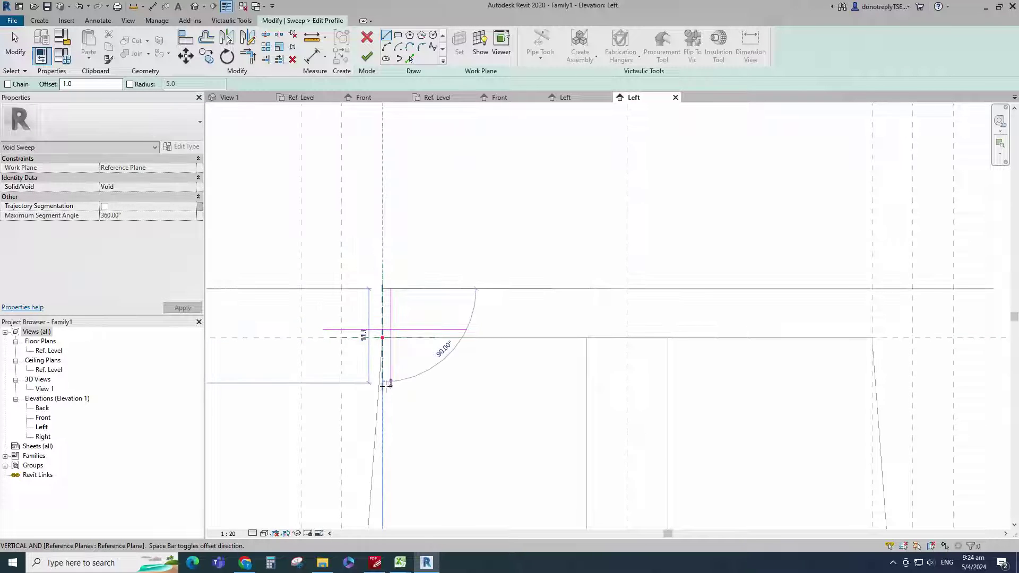
{"action": "left_click", "coordinate": [383, 422]}
{"action": "scroll", "coordinate": [349, 407], "scroll_direction": "down", "scroll_amount": 1}
{"action": "key", "text": "Escape"}
Dimension the vertical and horizontal profile lines from their adjacent reference planes.
{"action": "left_click", "coordinate": [313, 56]}
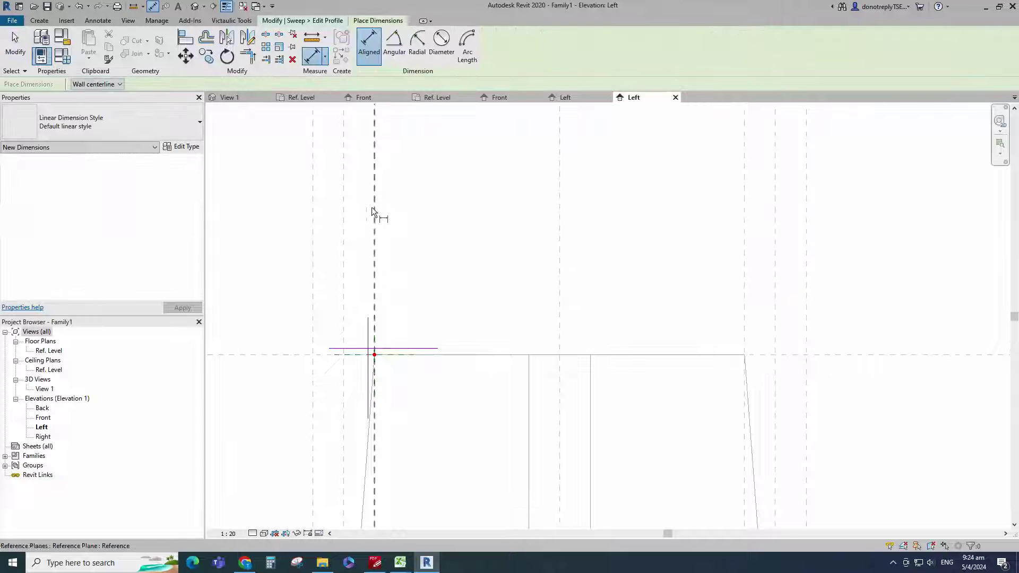
{"action": "scroll", "coordinate": [375, 346], "scroll_direction": "down", "scroll_amount": 3}
{"action": "left_click", "coordinate": [393, 229]}
{"action": "scroll", "coordinate": [383, 285], "scroll_direction": "down", "scroll_amount": 5}
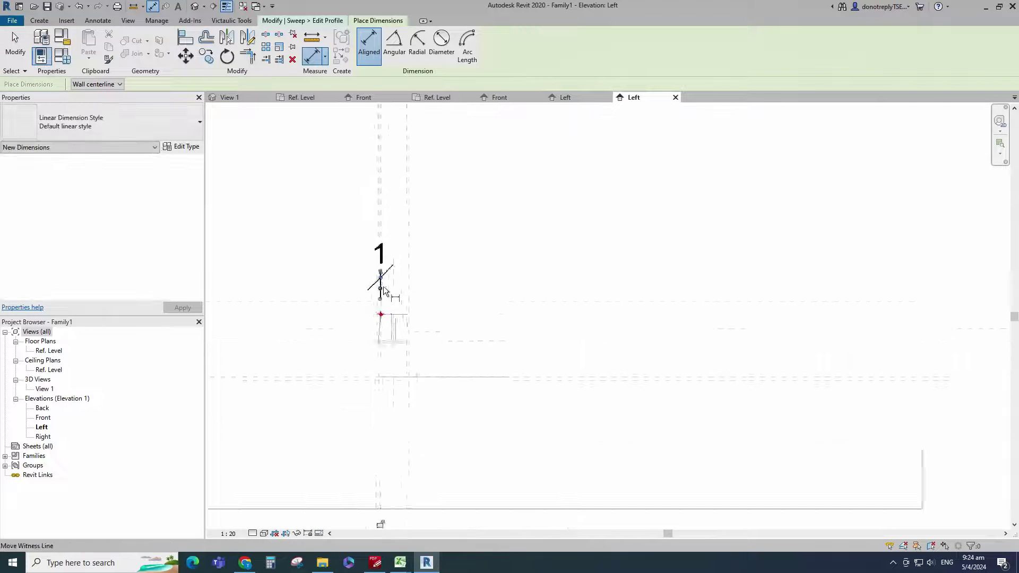
{"action": "scroll", "coordinate": [371, 289], "scroll_direction": "up", "scroll_amount": 10}
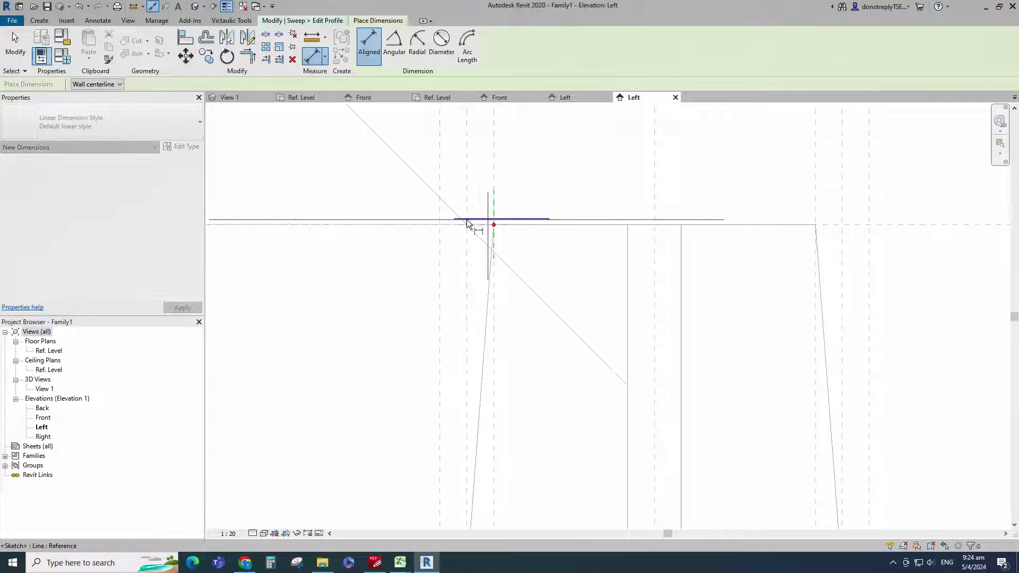
{"action": "scroll", "coordinate": [644, 294], "scroll_direction": "down", "scroll_amount": 5}
{"action": "scroll", "coordinate": [619, 244], "scroll_direction": "up", "scroll_amount": 3}
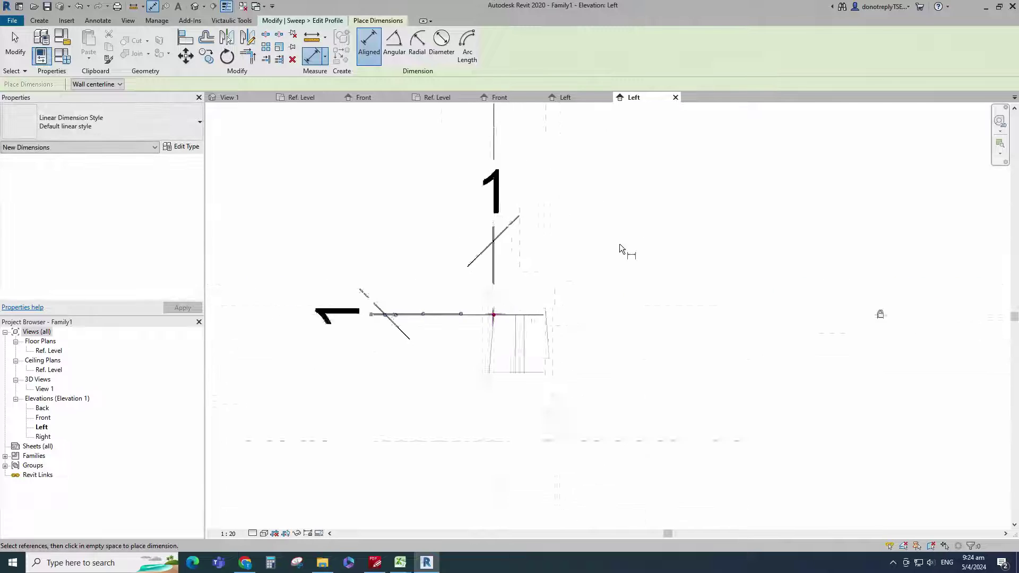
{"action": "key", "text": "Escape"}
Trim the horizontal and vertical profile lines to a corner outside the blend's top edge.
{"action": "scroll", "coordinate": [425, 368], "scroll_direction": "up", "scroll_amount": 6}
{"action": "left_click", "coordinate": [252, 58]}
{"action": "scroll", "coordinate": [334, 293], "scroll_direction": "up", "scroll_amount": 2}
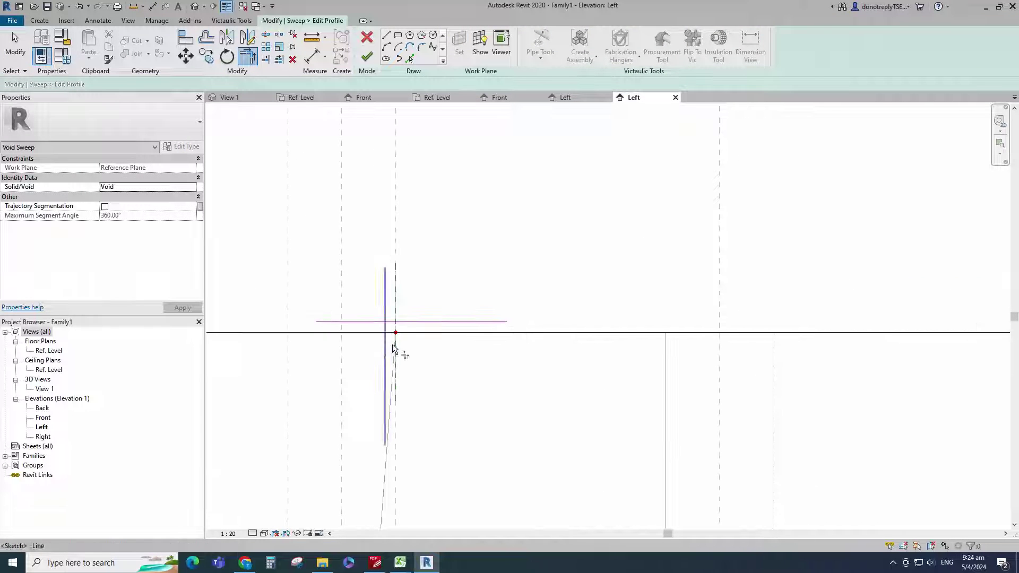
{"action": "scroll", "coordinate": [393, 215], "scroll_direction": "down", "scroll_amount": 1}
Set the length of both the horizontal and the vertical profile line to 10 mm.
{"action": "left_click", "coordinate": [438, 295]}
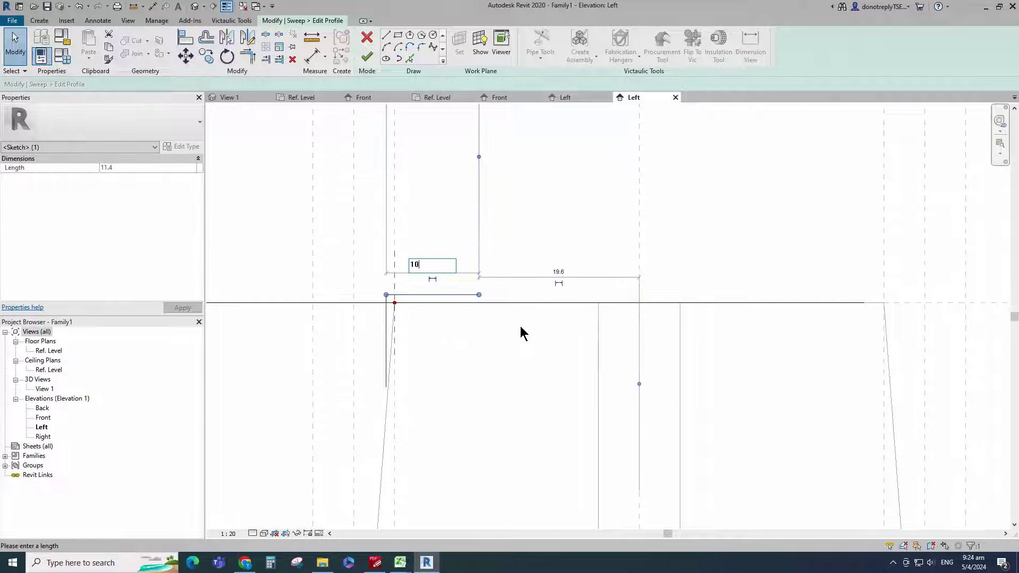
{"action": "left_click", "coordinate": [386, 359]}
{"action": "left_click", "coordinate": [403, 341]}
{"action": "type", "text": "10"}
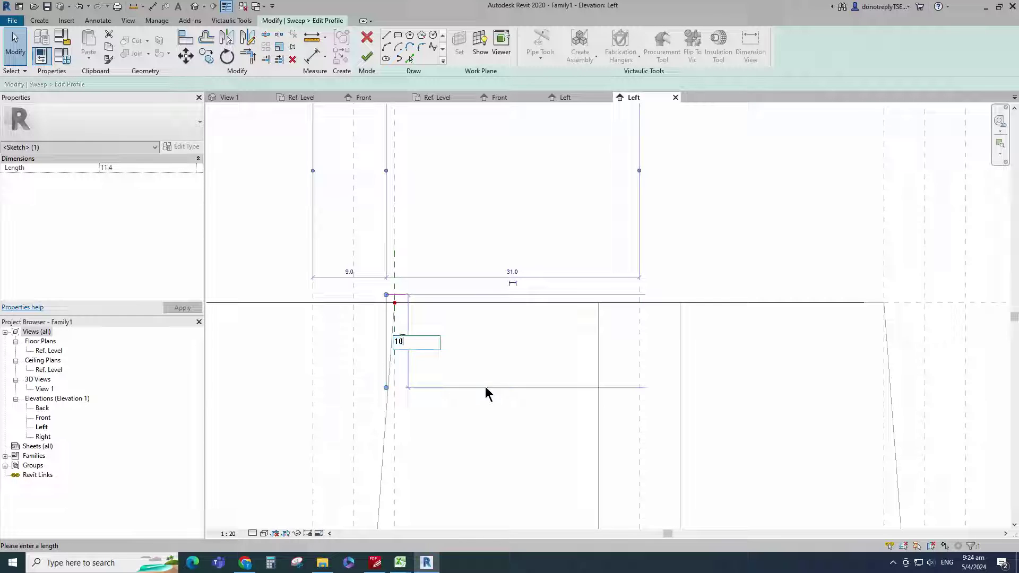
{"action": "key", "text": "Return"}
{"action": "left_click", "coordinate": [455, 335]}
{"action": "scroll", "coordinate": [393, 325], "scroll_direction": "down", "scroll_amount": 3}
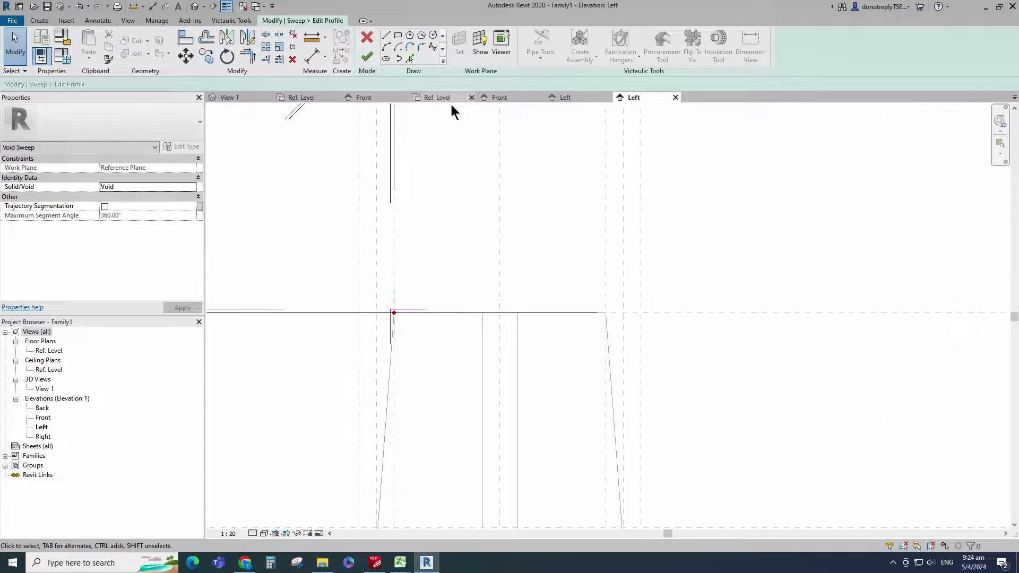
Close the profile with a 10 mm radius arc tangent to both lines at their free ends, and finish the profile sketch.
{"action": "left_click", "coordinate": [386, 47]}
{"action": "scroll", "coordinate": [402, 342], "scroll_direction": "up", "scroll_amount": 3}
{"action": "left_click", "coordinate": [390, 341]}
{"action": "left_click", "coordinate": [424, 309]}
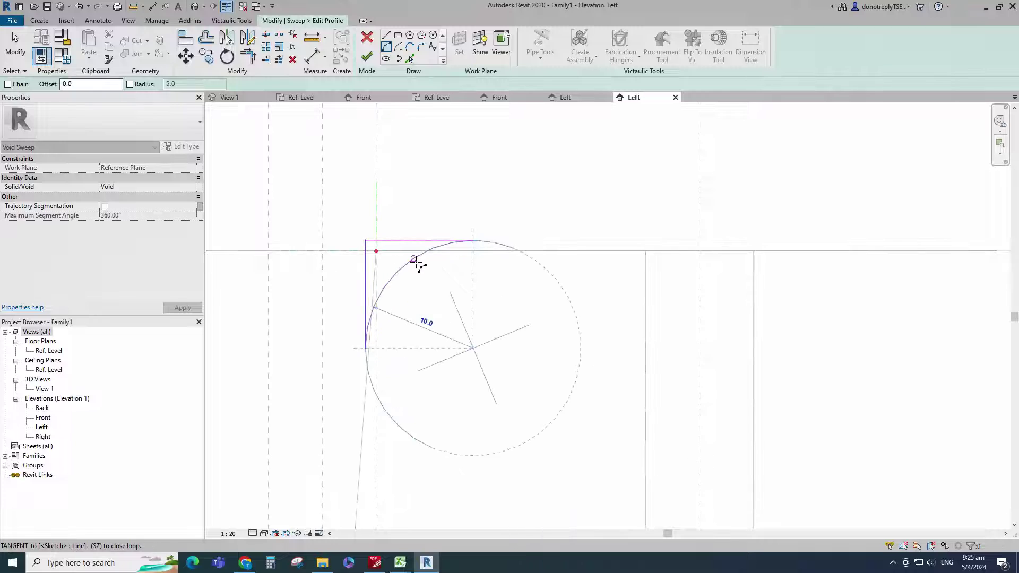
{"action": "left_click", "coordinate": [377, 335]}
{"action": "scroll", "coordinate": [345, 340], "scroll_direction": "down", "scroll_amount": 3}
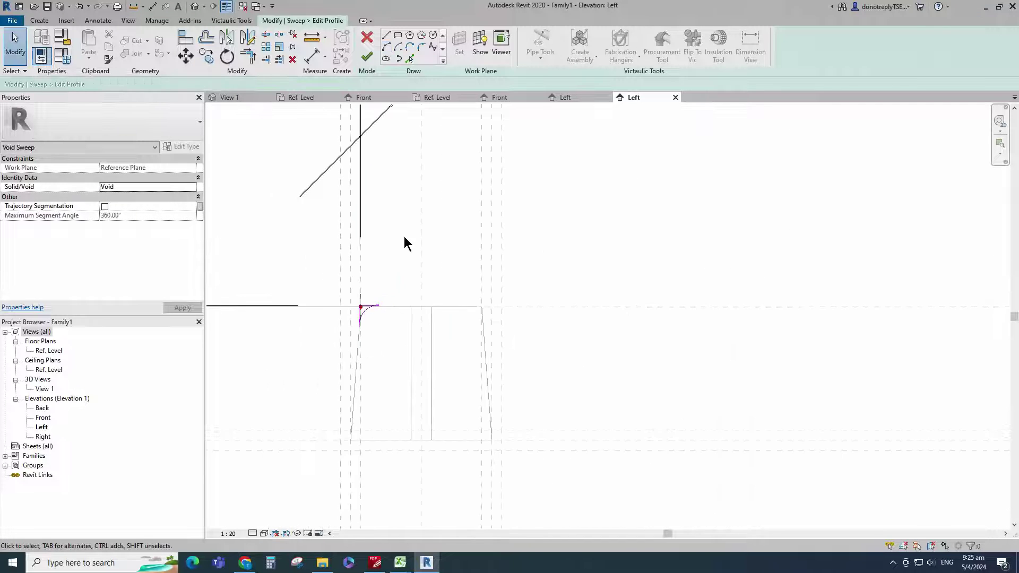
{"action": "left_click", "coordinate": [366, 56]}
{"action": "scroll", "coordinate": [501, 229], "scroll_direction": "down", "scroll_amount": 1}
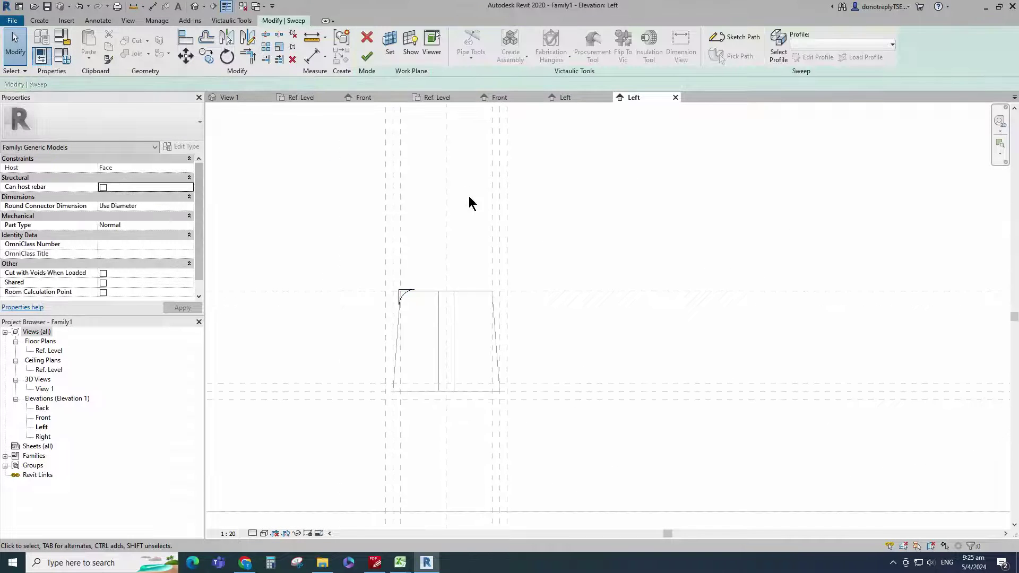
Finish the void sweep and set the visual style of the 3D view View 1 to Realistic.
{"action": "left_click", "coordinate": [365, 58]}
{"action": "scroll", "coordinate": [403, 348], "scroll_direction": "down", "scroll_amount": 1}
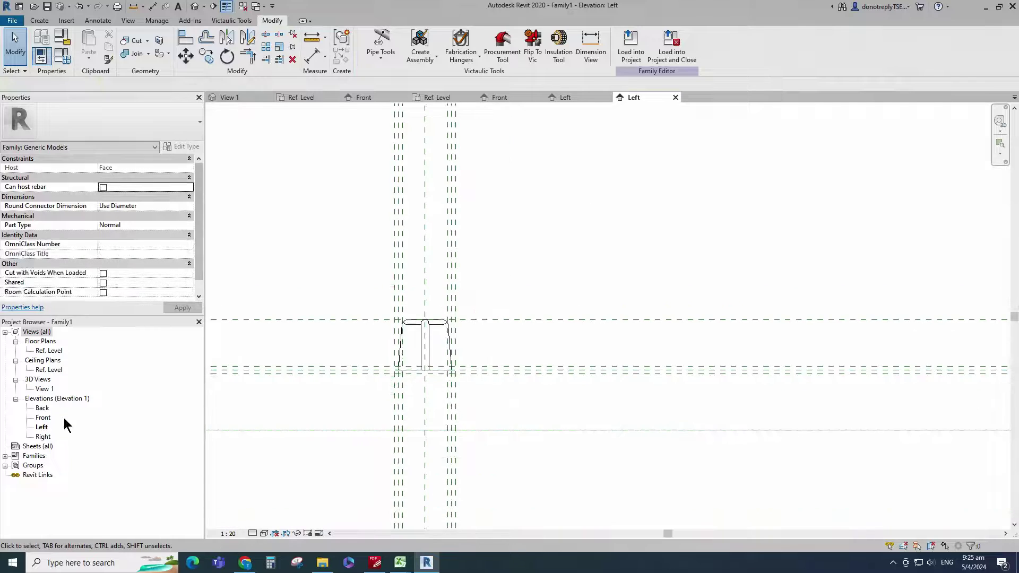
{"action": "double_click", "coordinate": [44, 389]}
{"action": "left_click", "coordinate": [263, 533]}
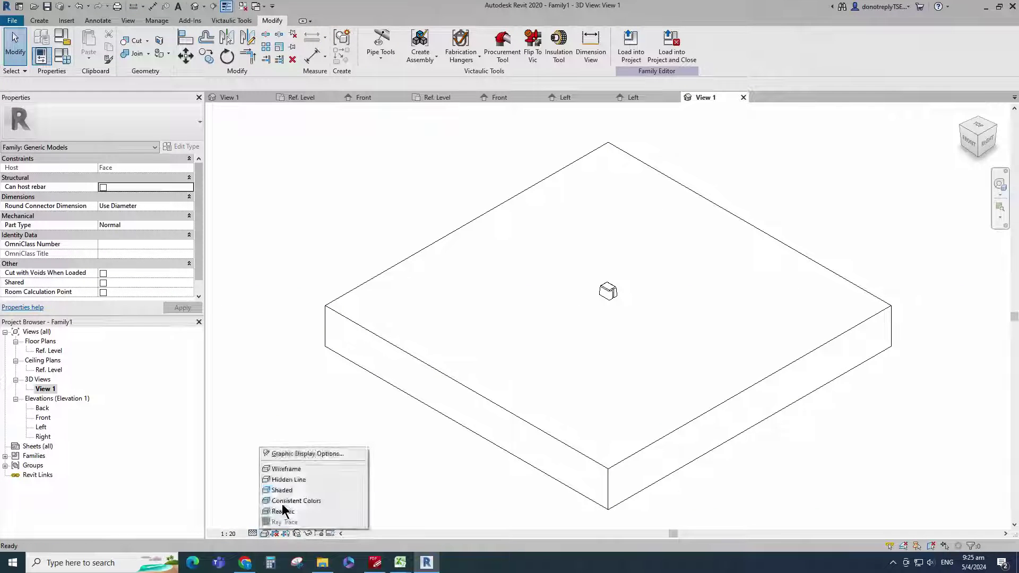
{"action": "left_click", "coordinate": [283, 511]}
Temporarily hide the large host extrusion in the 3D view.
{"action": "scroll", "coordinate": [630, 293], "scroll_direction": "up", "scroll_amount": 5}
{"action": "mouse_move", "coordinate": [667, 291]}
{"action": "middle_mouse_down", "text": "shift"}
{"action": "mouse_move", "coordinate": [719, 411]}
{"action": "mouse_move", "coordinate": [452, 414]}
{"action": "mouse_move", "coordinate": [580, 380]}
{"action": "mouse_move", "coordinate": [568, 425]}
{"action": "middle_mouse_up", "text": "shift"}
{"action": "left_click", "coordinate": [568, 425]}
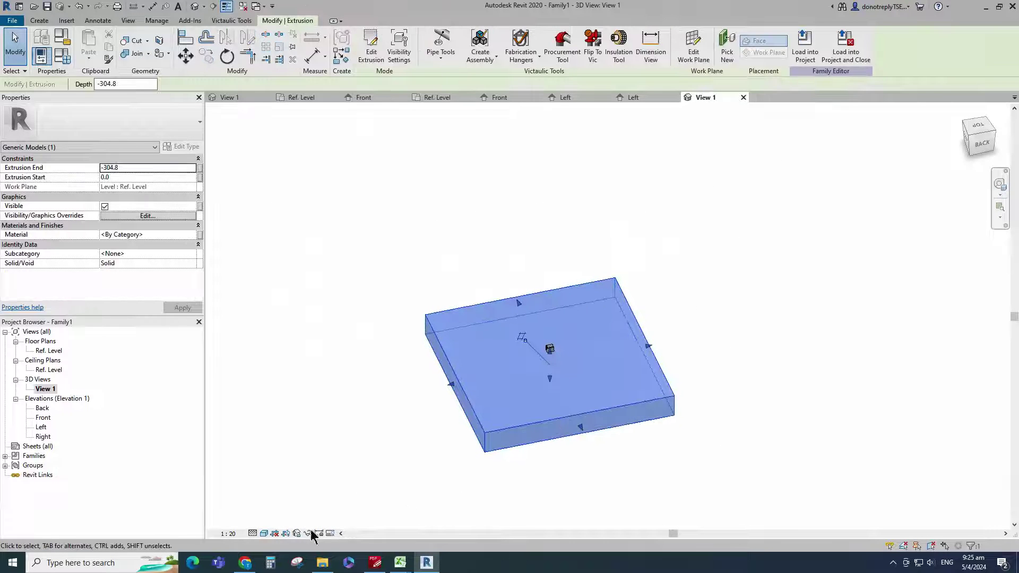
{"action": "left_click", "coordinate": [308, 534]}
{"action": "left_click", "coordinate": [333, 517]}
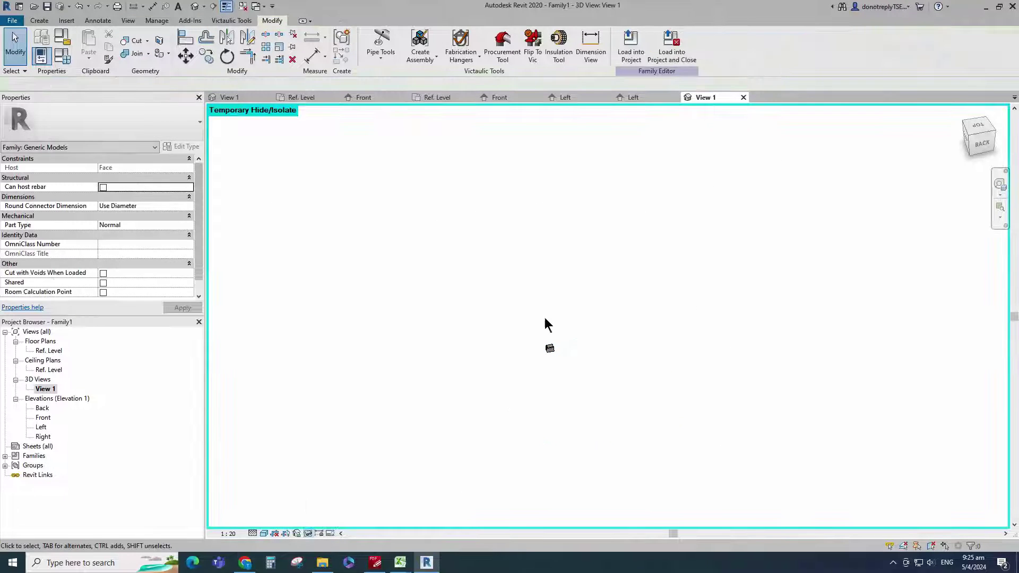
Associate the blend's material with a new type family parameter named Material, grouped under Materials and Finishes.
{"action": "scroll", "coordinate": [557, 384], "scroll_direction": "up", "scroll_amount": 2}
{"action": "left_click", "coordinate": [543, 355]}
{"action": "scroll", "coordinate": [727, 396], "scroll_direction": "down", "scroll_amount": 2}
{"action": "left_click", "coordinate": [200, 235]}
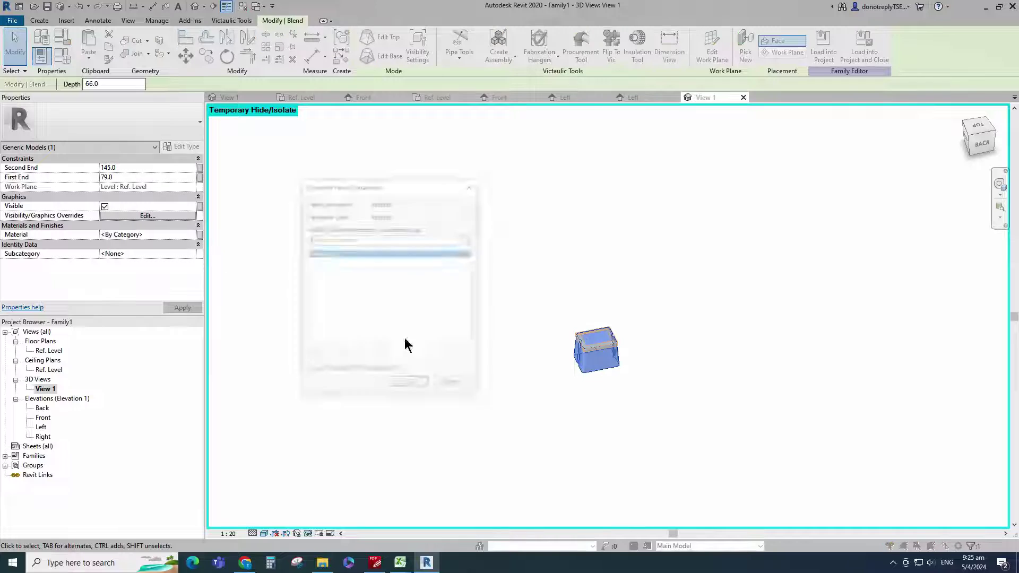
{"action": "left_click", "coordinate": [312, 359]}
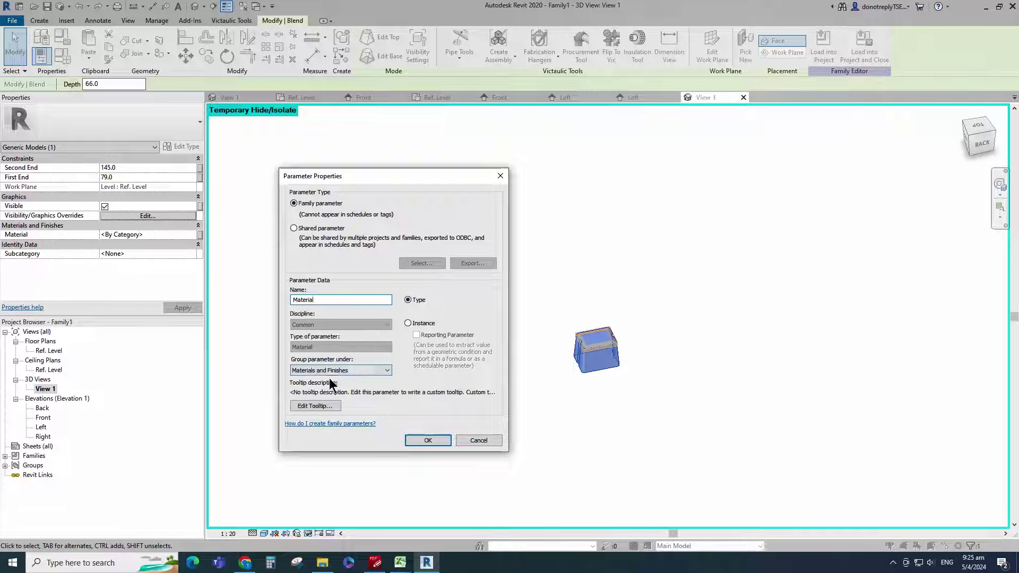
{"action": "left_click", "coordinate": [419, 440]}
{"action": "left_click", "coordinate": [409, 384]}
{"action": "left_click", "coordinate": [638, 440]}
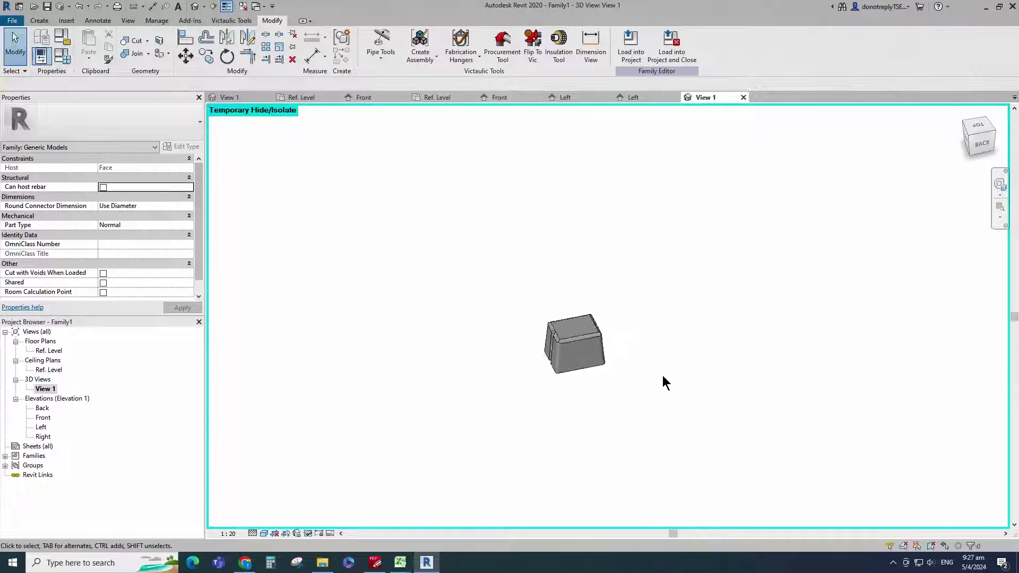
{"action": "scroll", "coordinate": [636, 380], "scroll_direction": "up", "scroll_amount": 3}
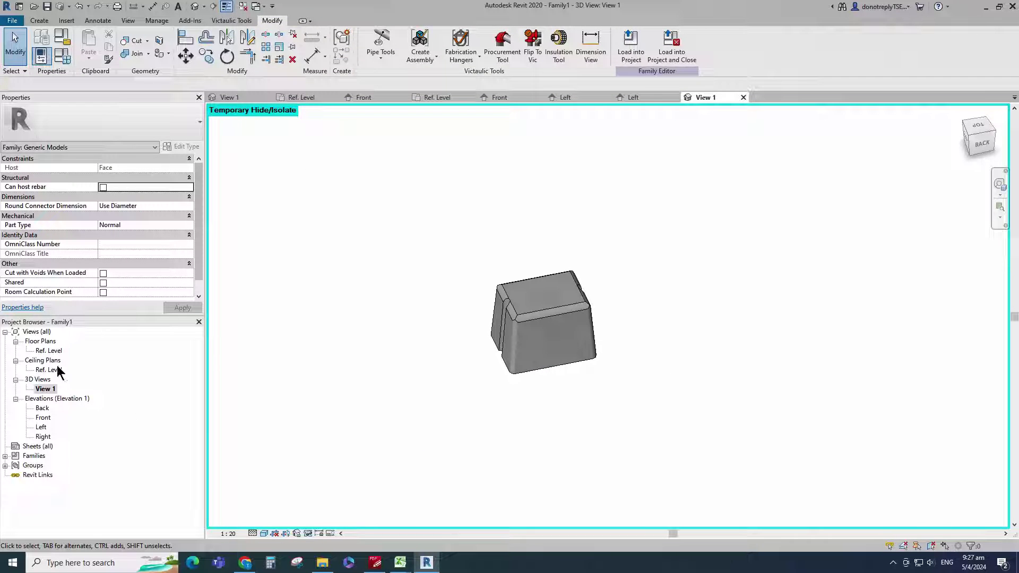
On the Ref. Level plan, start an extrusion and sketch a 100 by 80 mm rectangle on the outermost reference planes around the blend.
{"action": "double_click", "coordinate": [48, 350]}
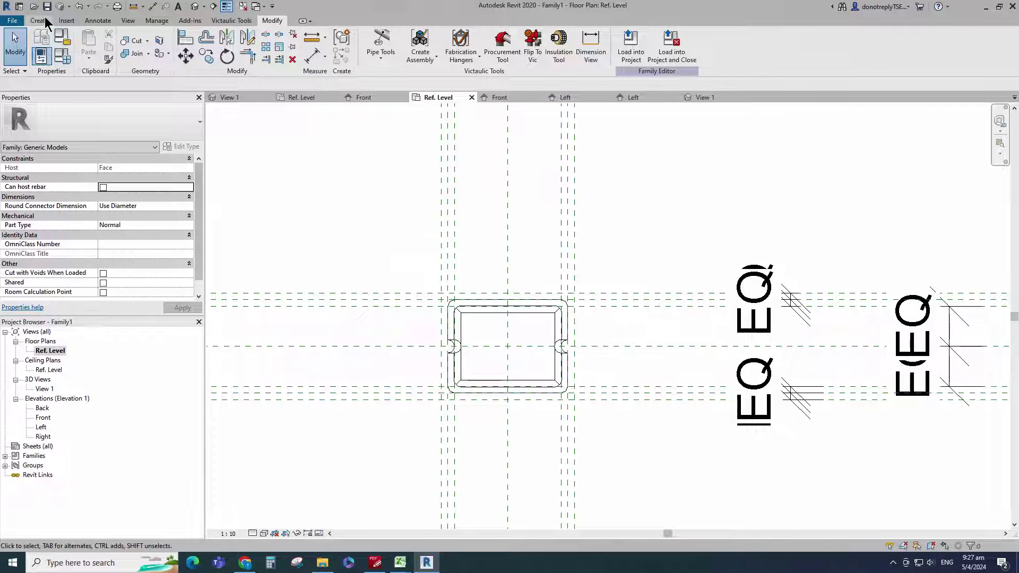
{"action": "left_click", "coordinate": [46, 21]}
{"action": "left_click", "coordinate": [87, 50]}
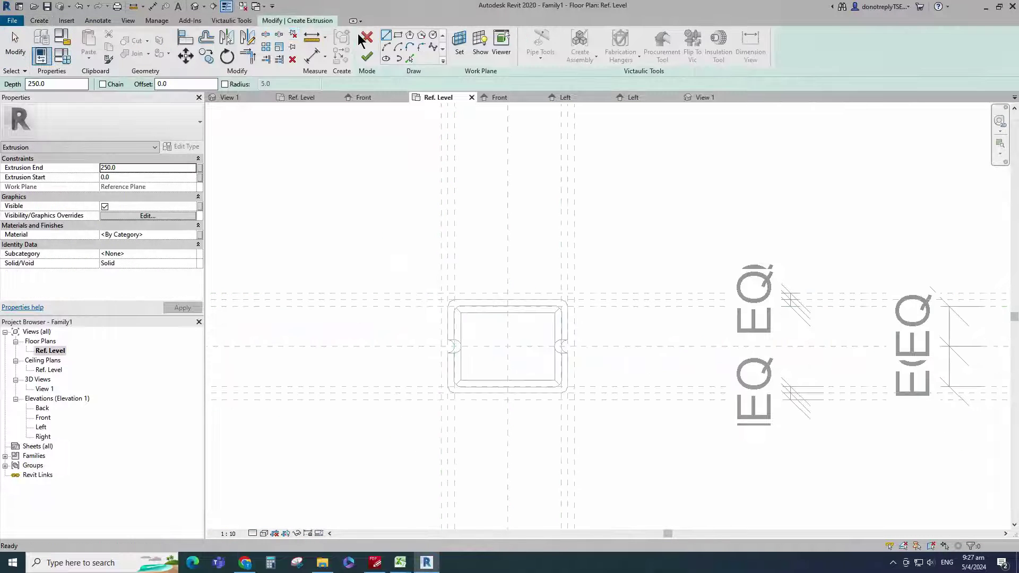
{"action": "left_click", "coordinate": [398, 36]}
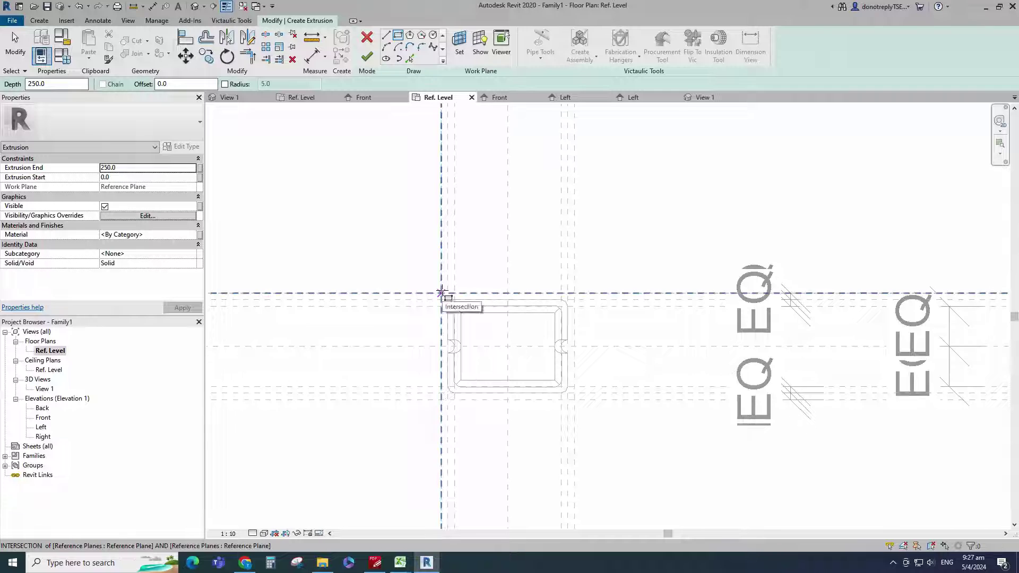
{"action": "left_click", "coordinate": [441, 292]}
{"action": "left_click", "coordinate": [574, 400]}
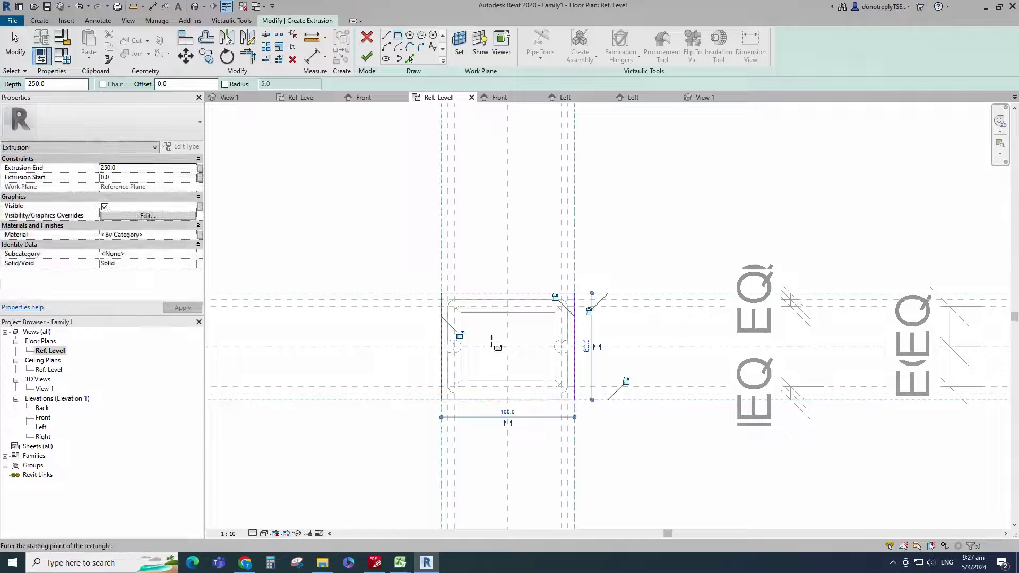
Fillet all four corners of the rectangle with a 2 mm radius and finish the extrusion.
{"action": "left_click", "coordinate": [421, 47]}
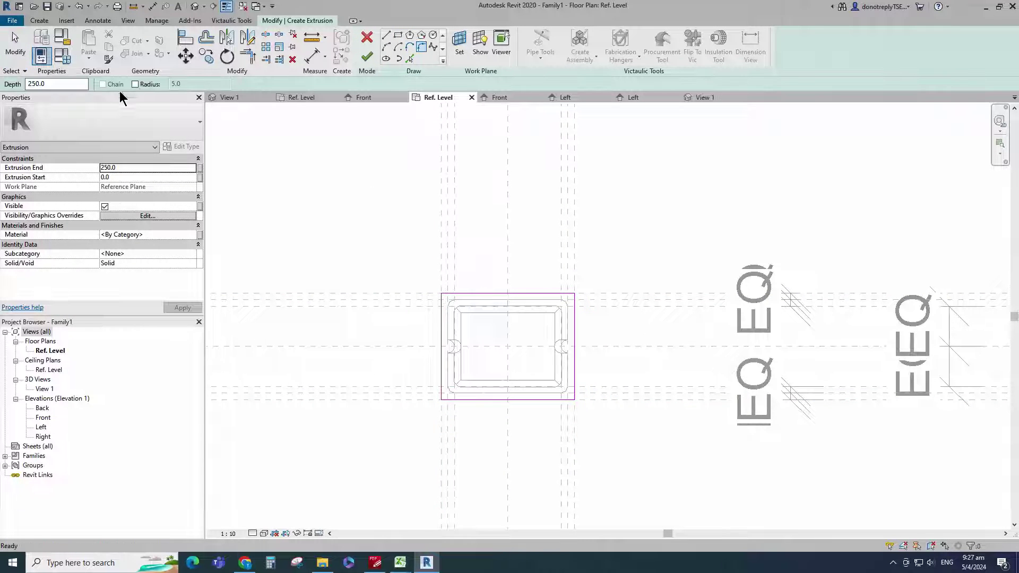
{"action": "scroll", "coordinate": [594, 302], "scroll_direction": "up", "scroll_amount": 2}
{"action": "left_click", "coordinate": [549, 284]}
{"action": "left_click", "coordinate": [560, 296]}
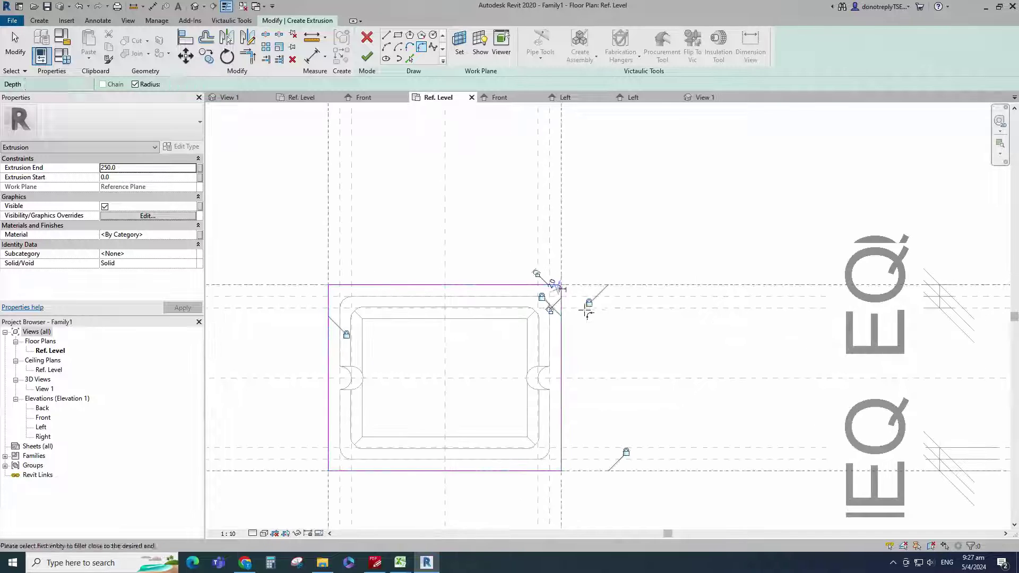
{"action": "left_click", "coordinate": [372, 284]}
{"action": "left_click", "coordinate": [329, 299]}
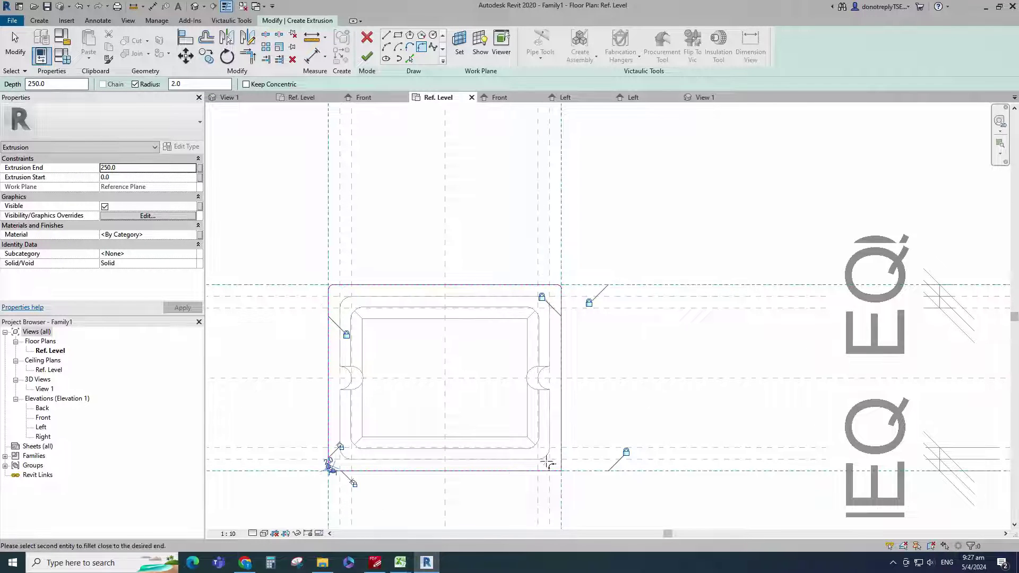
{"action": "scroll", "coordinate": [533, 369], "scroll_direction": "down", "scroll_amount": 2}
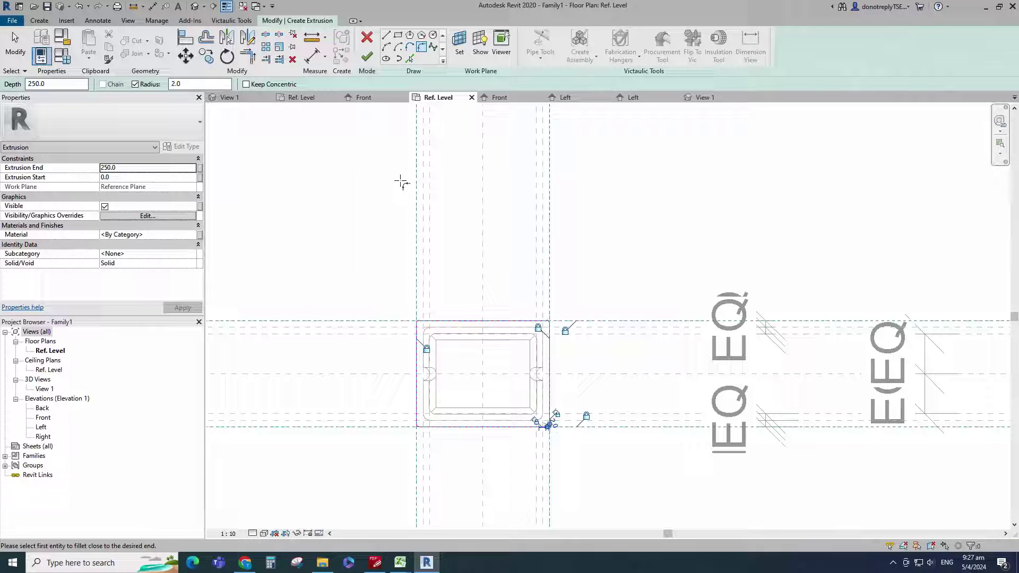
{"action": "left_click", "coordinate": [366, 57]}
{"action": "left_click", "coordinate": [648, 253]}
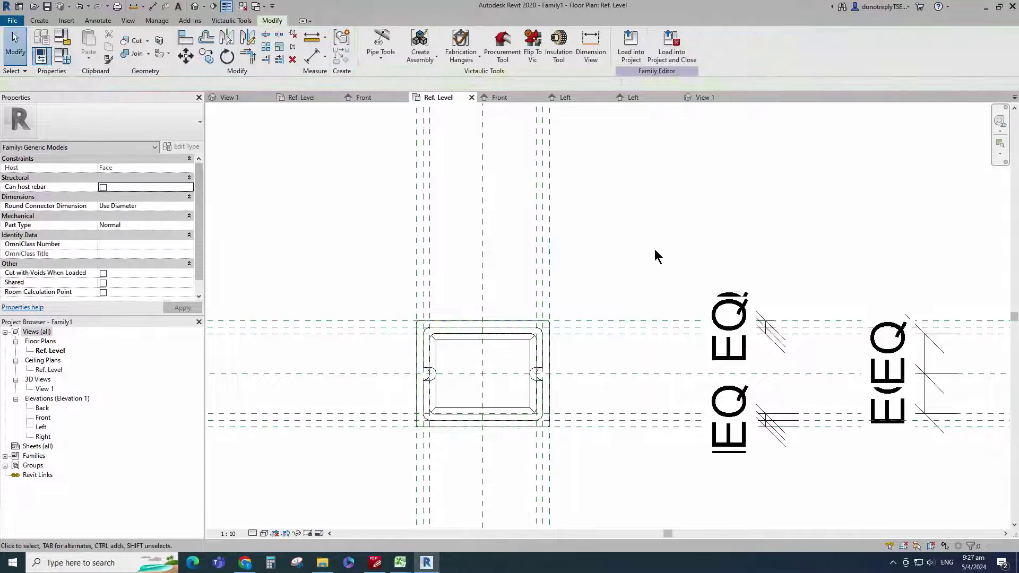
In the Front elevation, align the new extrusion's faces to the blend's base plane and the lowest reference plane, forming a 5 mm flange.
{"action": "double_click", "coordinate": [43, 417]}
{"action": "scroll", "coordinate": [502, 291], "scroll_direction": "up", "scroll_amount": 3}
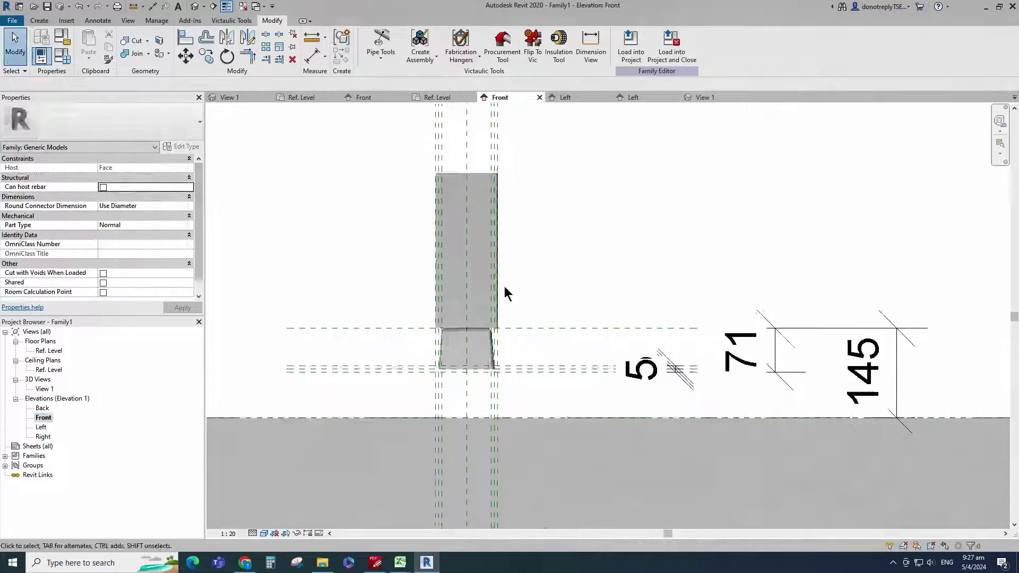
{"action": "left_click", "coordinate": [185, 39]}
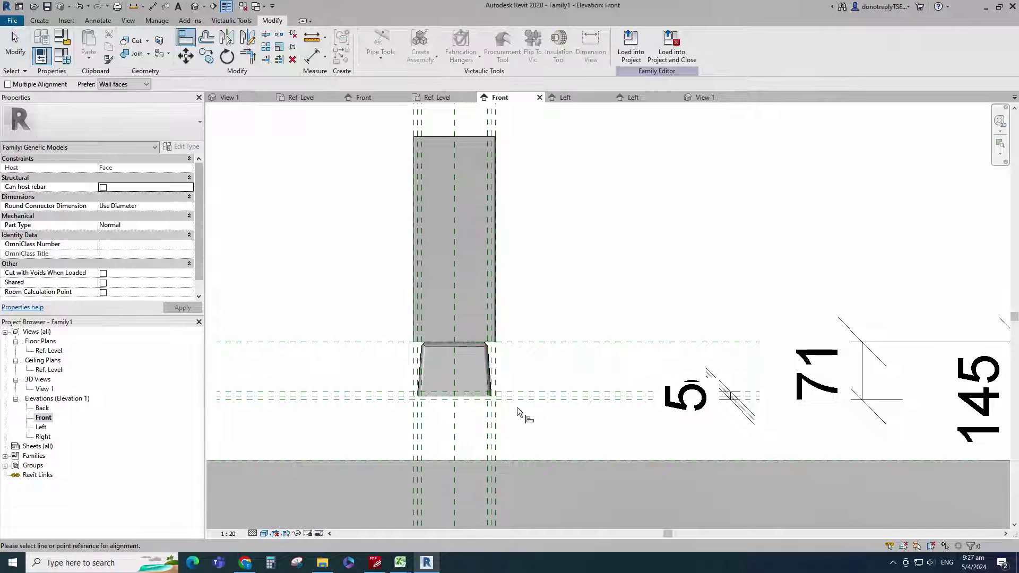
{"action": "left_click", "coordinate": [489, 343]}
{"action": "left_click", "coordinate": [491, 137]}
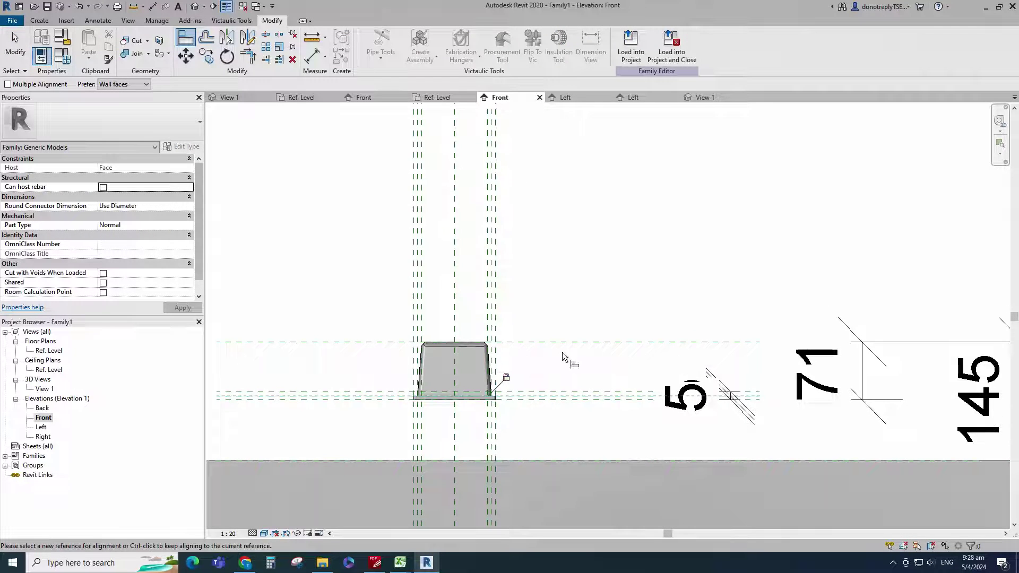
{"action": "scroll", "coordinate": [562, 352], "scroll_direction": "down", "scroll_amount": 3}
{"action": "key", "text": "Escape"}
{"action": "key", "text": "Escape"}
In the 3D view, associate the base flange's material with the existing Material family parameter.
{"action": "double_click", "coordinate": [45, 388]}
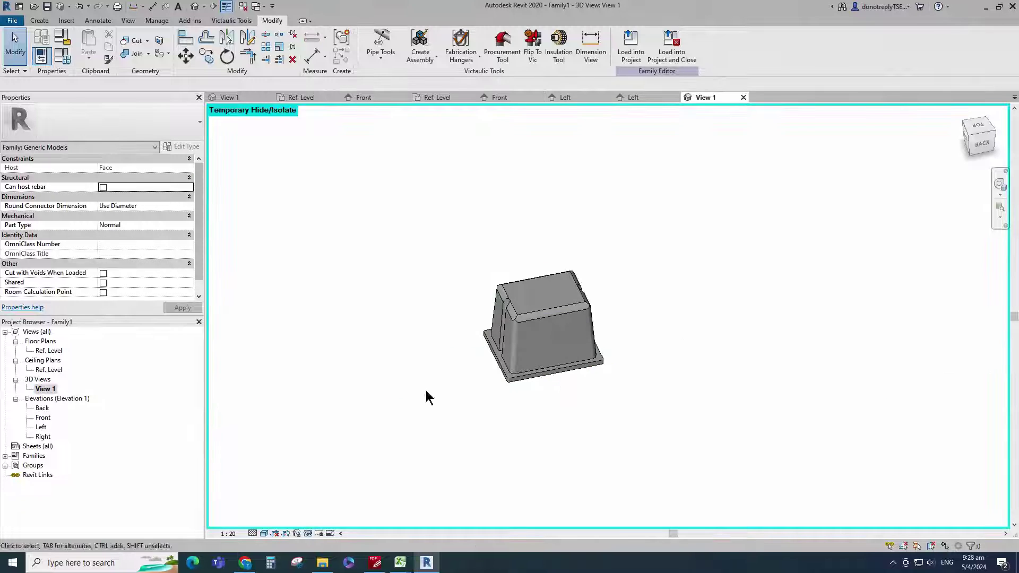
{"action": "middle_click_drag", "start_coordinate": [533, 420], "coordinate": [603, 420], "text": "shift"}
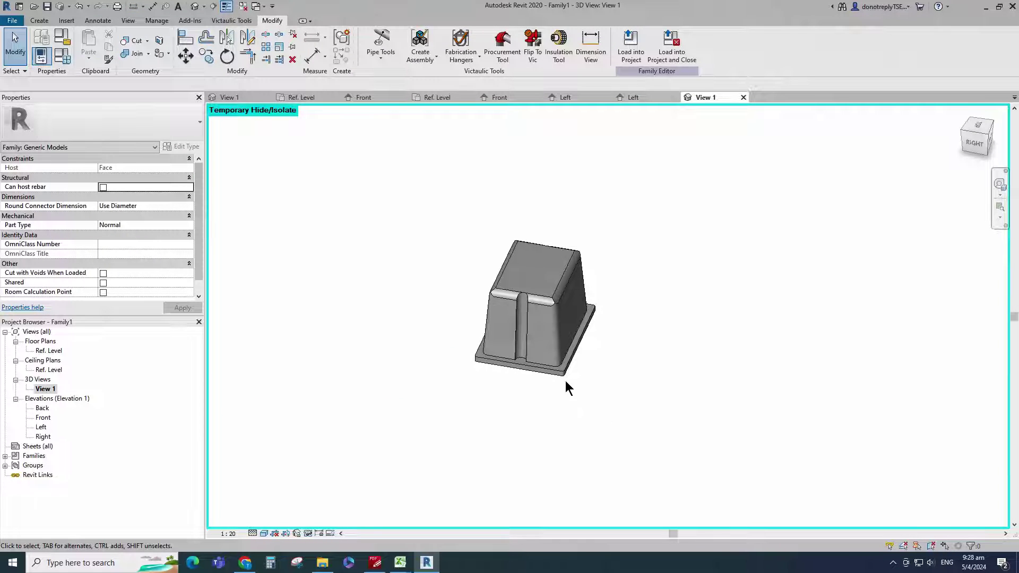
{"action": "left_click", "coordinate": [564, 378]}
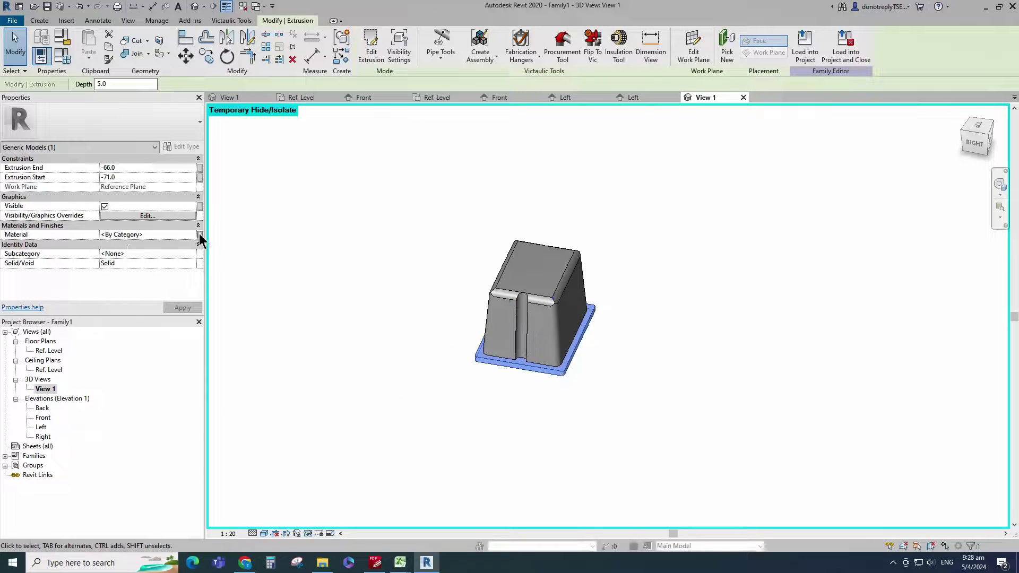
{"action": "left_click", "coordinate": [199, 234]}
{"action": "left_click", "coordinate": [317, 260]}
{"action": "left_click", "coordinate": [409, 380]}
{"action": "left_click", "coordinate": [392, 396]}
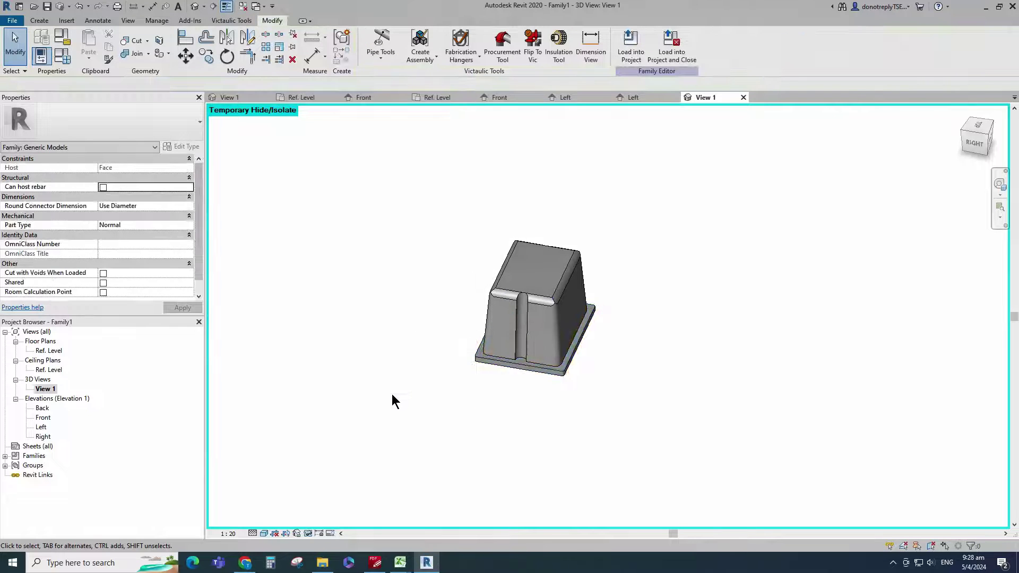
In the Front elevation, add a vertical reference plane offset 15 mm outward from the flange's right edge plane.
{"action": "middle_click_drag", "start_coordinate": [392, 393], "coordinate": [472, 359], "text": "shift"}
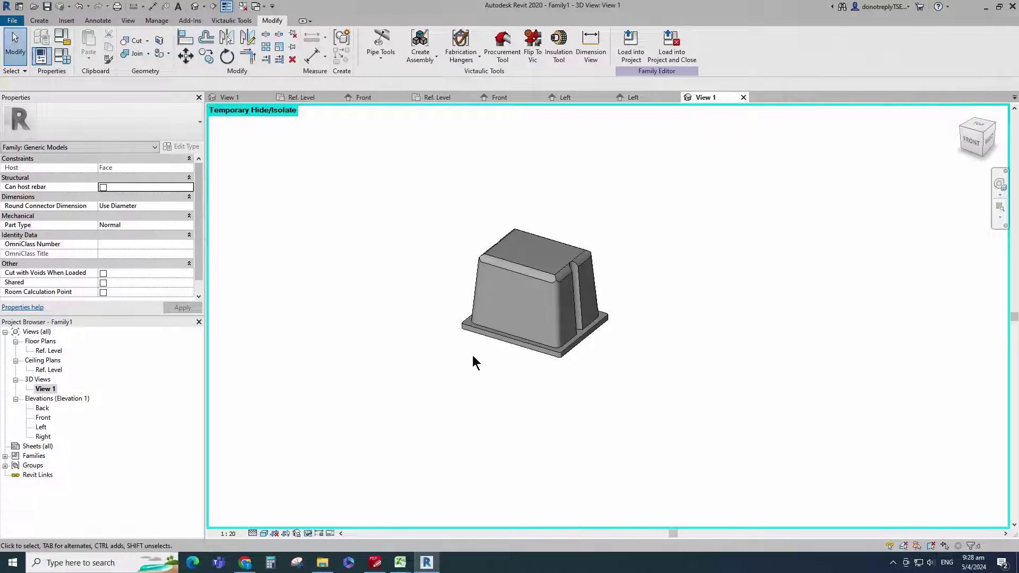
{"action": "double_click", "coordinate": [41, 419]}
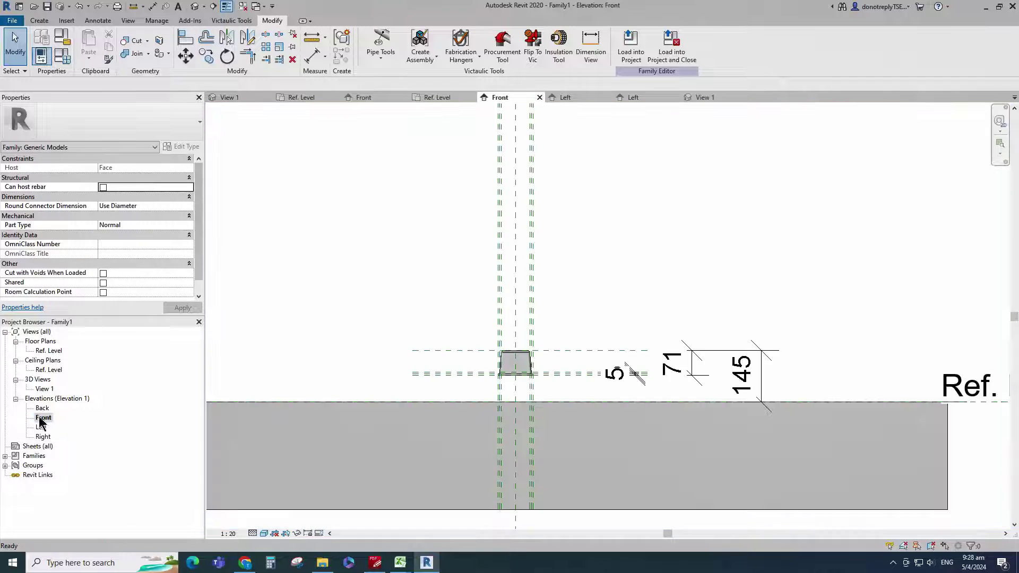
{"action": "scroll", "coordinate": [563, 331], "scroll_direction": "up", "scroll_amount": 2}
{"action": "key", "text": "r"}
{"action": "key", "text": "p"}
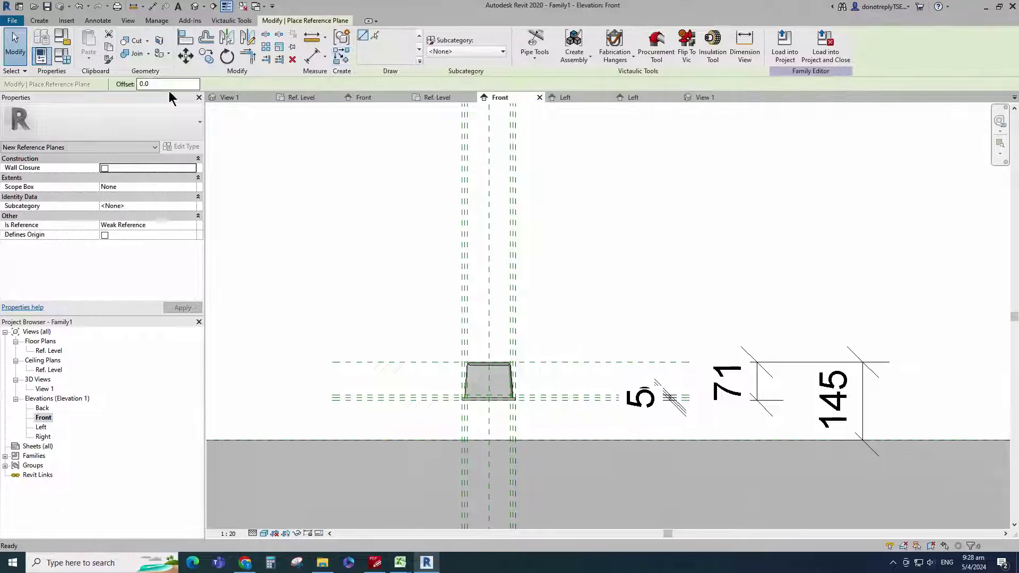
{"action": "scroll", "coordinate": [619, 255], "scroll_direction": "down", "scroll_amount": 1}
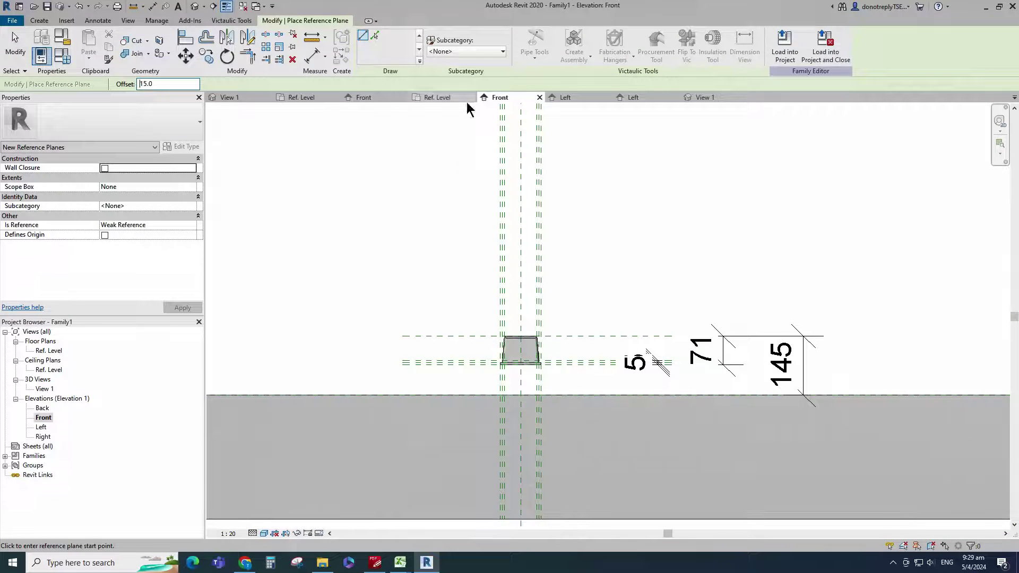
{"action": "scroll", "coordinate": [591, 261], "scroll_direction": "up", "scroll_amount": 2}
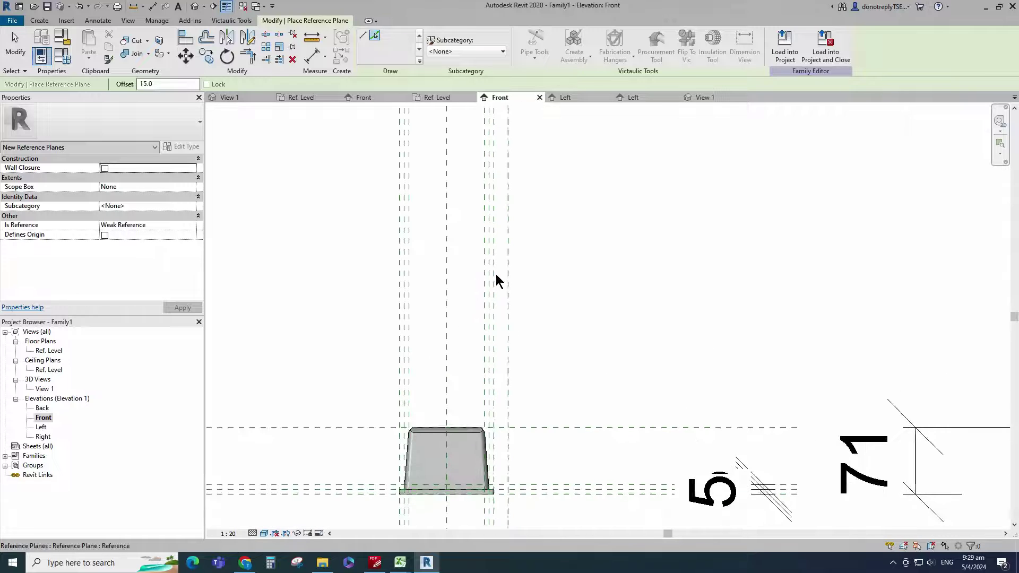
Dimension the distance between the flange's right edge plane and the new vertical reference plane.
{"action": "left_click", "coordinate": [312, 56]}
{"action": "left_click", "coordinate": [508, 206]}
{"action": "scroll", "coordinate": [501, 259], "scroll_direction": "down", "scroll_amount": 6}
{"action": "left_click", "coordinate": [515, 223]}
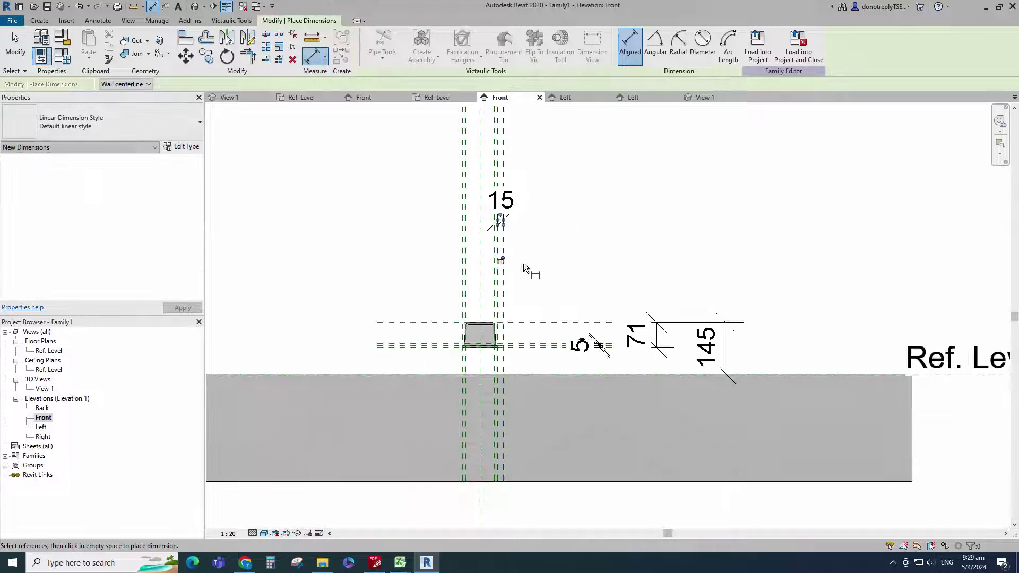
{"action": "scroll", "coordinate": [446, 233], "scroll_direction": "up", "scroll_amount": 2}
{"action": "key", "text": "Escape"}
{"action": "scroll", "coordinate": [704, 317], "scroll_direction": "down", "scroll_amount": 1}
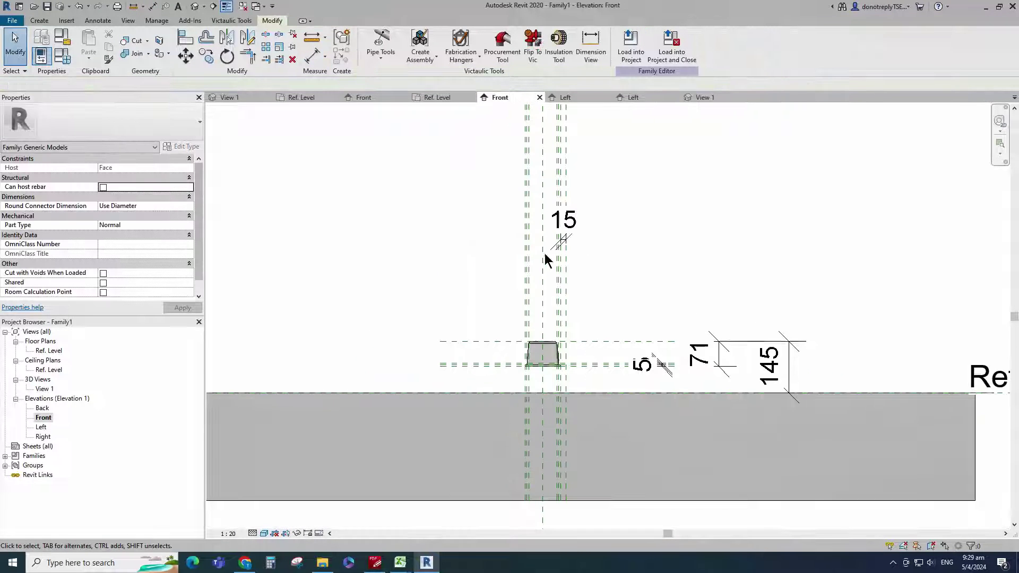
Add a vertical reference plane offset 160 mm from the outermost right plane, on the far left side of the flange.
{"action": "left_click", "coordinate": [568, 275]}
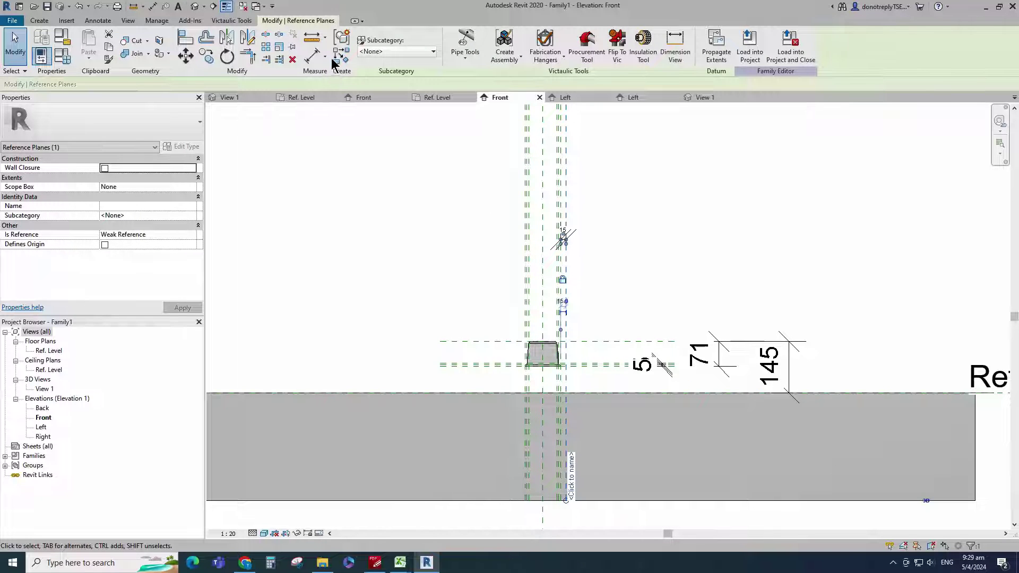
{"action": "left_click", "coordinate": [341, 56]}
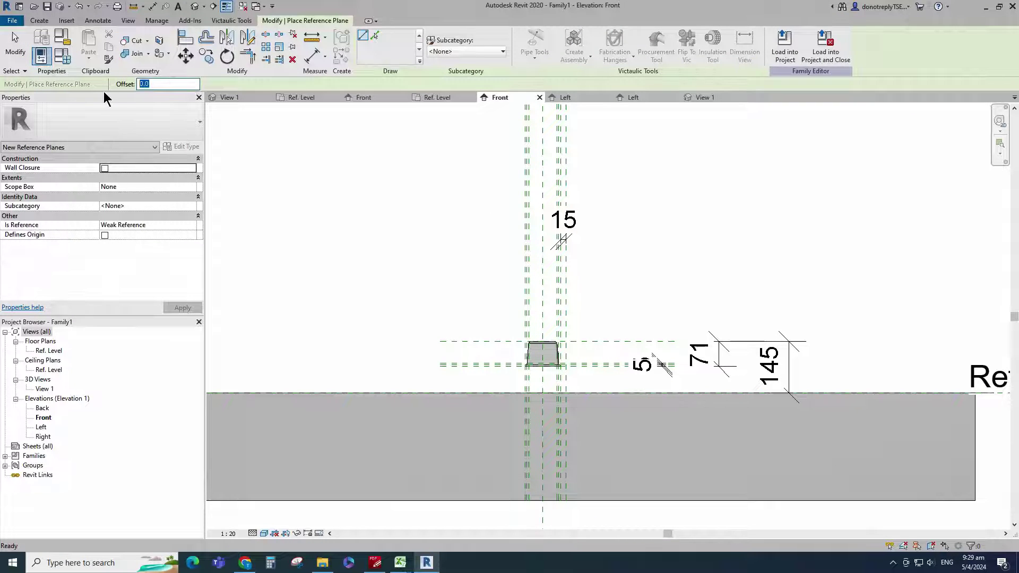
{"action": "type", "text": "160"}
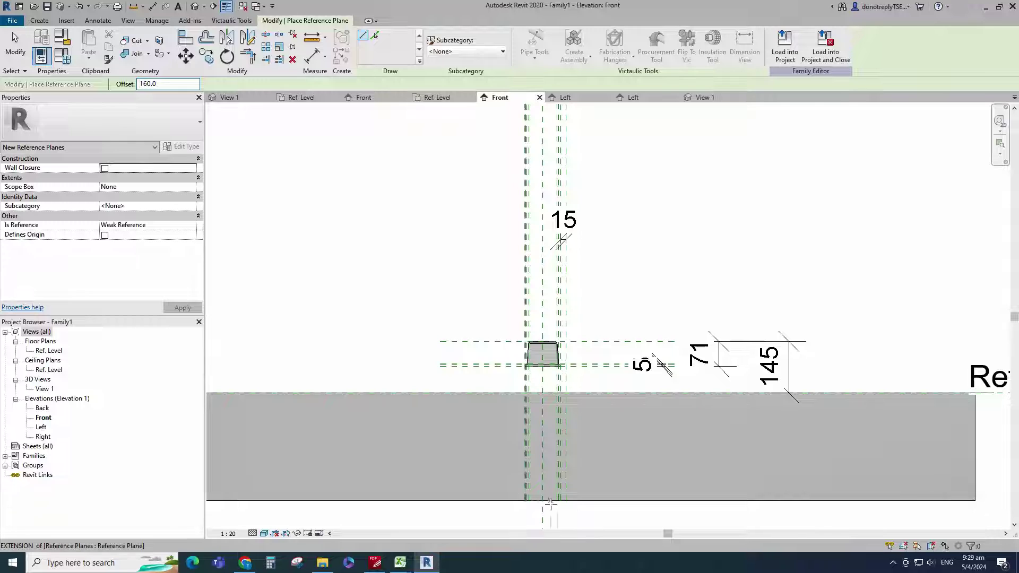
{"action": "left_click", "coordinate": [565, 499]}
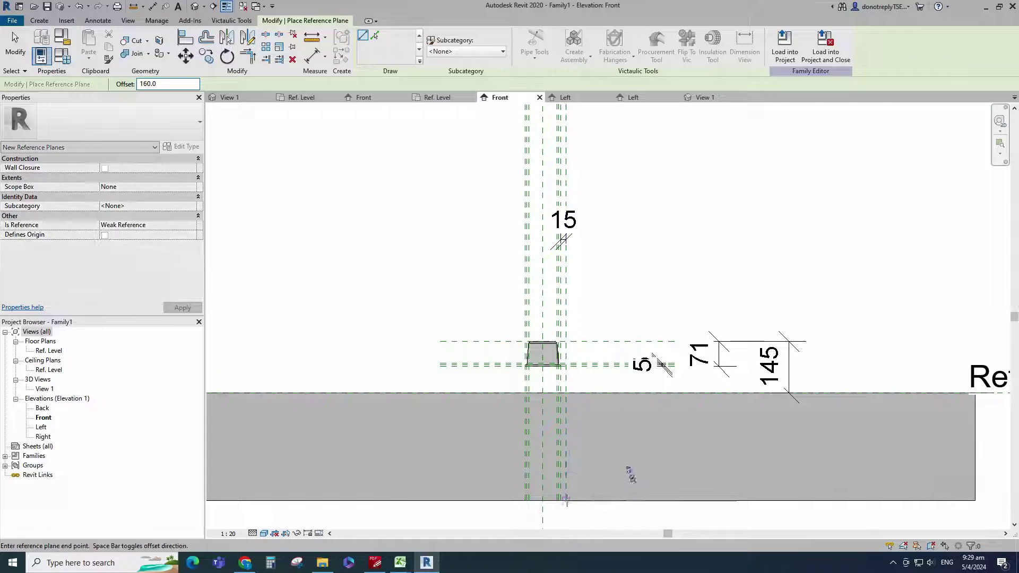
{"action": "left_click", "coordinate": [572, 185]}
Dimension the distance between the two outermost vertical reference planes above the blend.
{"action": "key", "text": "d"}
{"action": "key", "text": "i"}
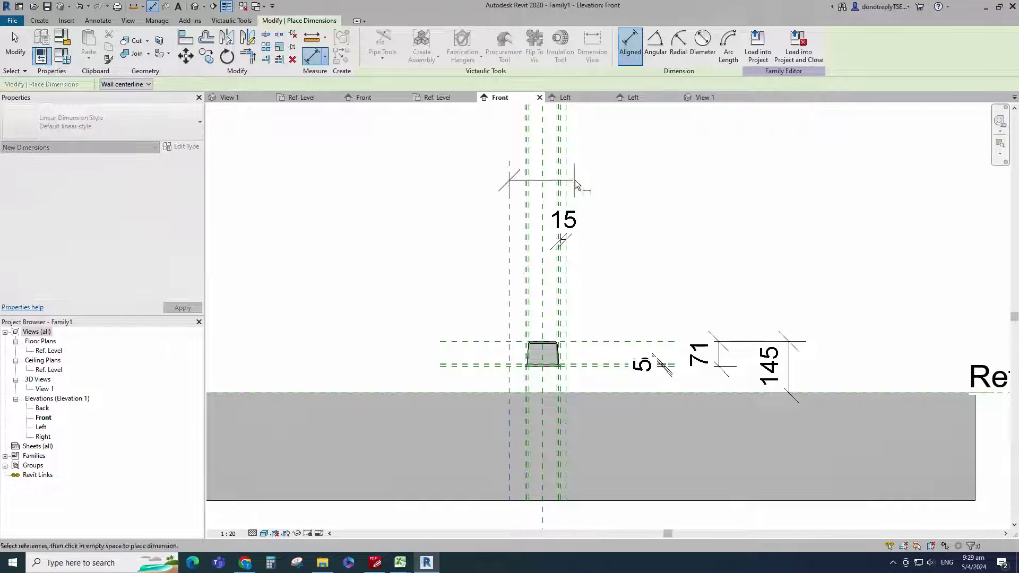
{"action": "left_click", "coordinate": [645, 167]}
{"action": "key", "text": "Escape"}
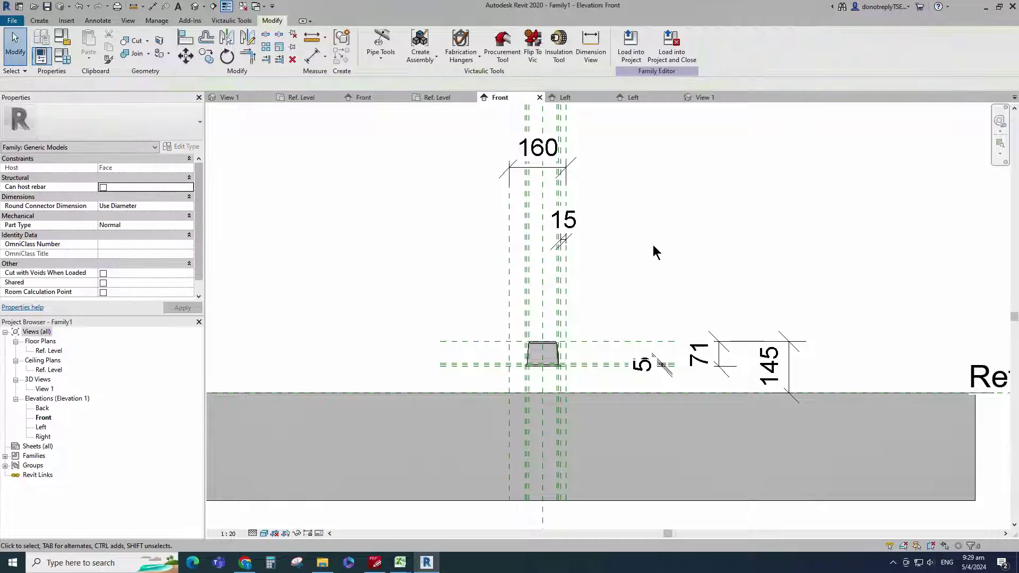
Add a horizontal reference plane 5 mm below the flange's underside and dimension that gap.
{"action": "scroll", "coordinate": [588, 386], "scroll_direction": "up", "scroll_amount": 3}
{"action": "left_click", "coordinate": [575, 351]}
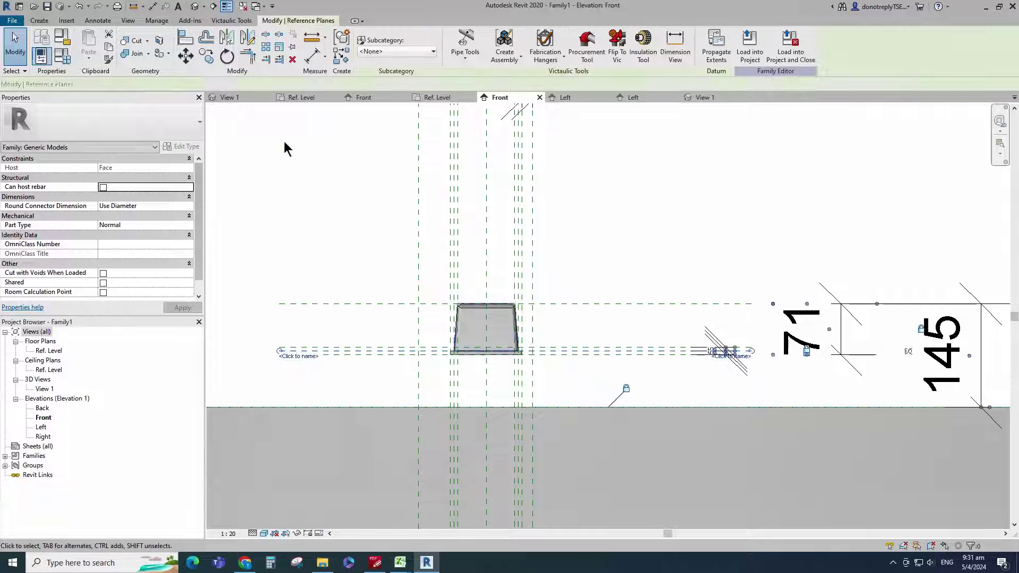
{"action": "key", "text": "Escape"}
{"action": "scroll", "coordinate": [576, 353], "scroll_direction": "up", "scroll_amount": 2}
{"action": "key", "text": "d"}
{"action": "key", "text": "i"}
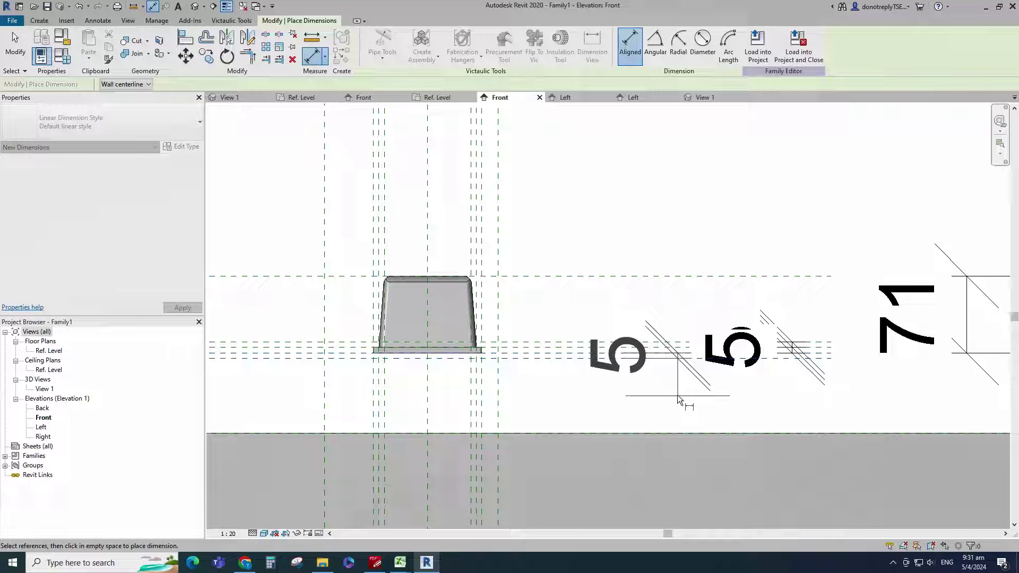
{"action": "key", "text": "Escape"}
{"action": "key", "text": "Escape"}
{"action": "scroll", "coordinate": [817, 371], "scroll_direction": "down", "scroll_amount": 2}
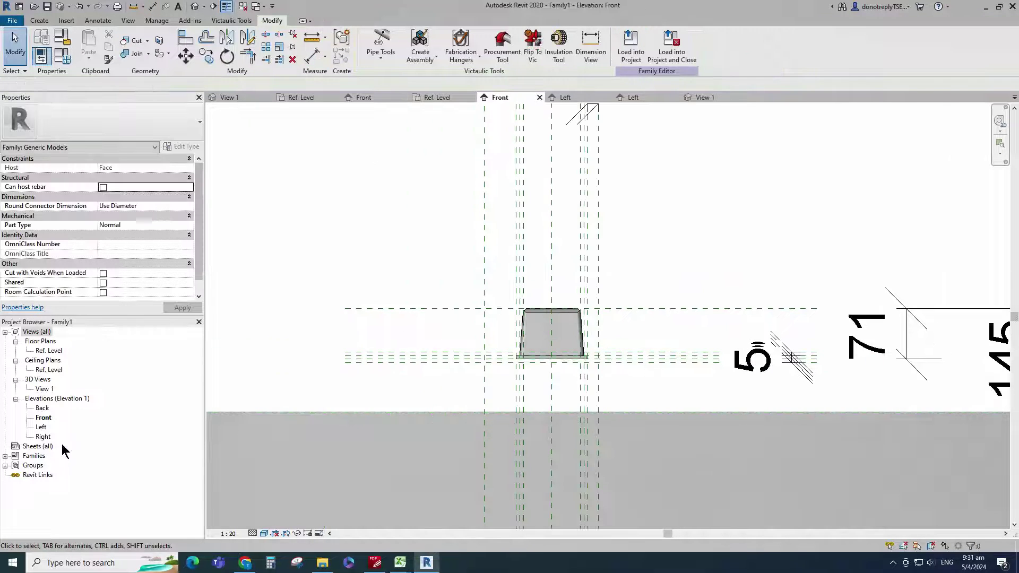
In the Left elevation, add reference planes offset 2.5 mm: one vertical, outward from the inner right plane, and one horizontal, above Ref. Level.
{"action": "double_click", "coordinate": [41, 427]}
{"action": "scroll", "coordinate": [493, 505], "scroll_direction": "down", "scroll_amount": 1}
{"action": "scroll", "coordinate": [493, 505], "scroll_direction": "up", "scroll_amount": 2}
{"action": "scroll", "coordinate": [448, 449], "scroll_direction": "up", "scroll_amount": 1}
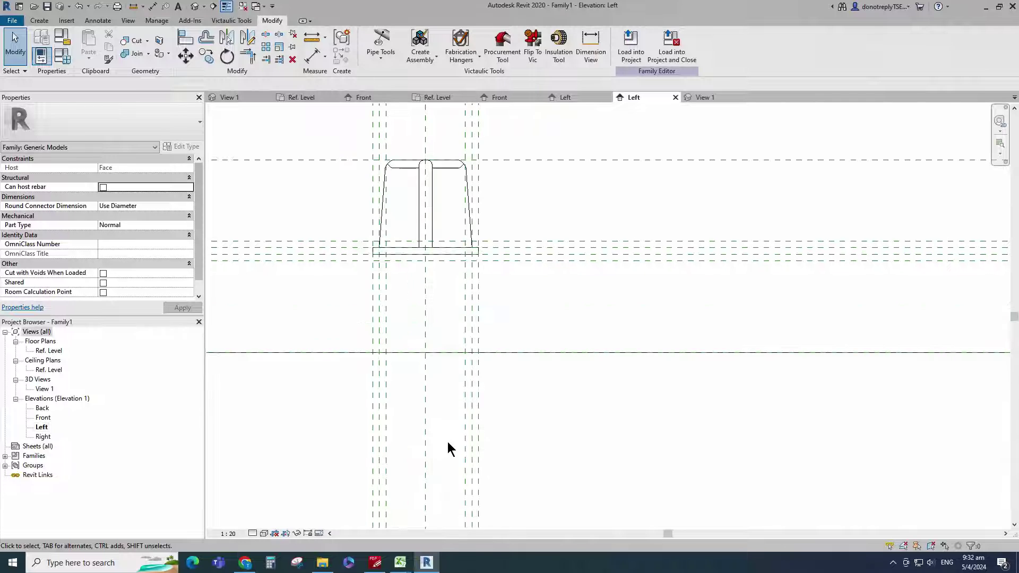
{"action": "key", "text": "r"}
{"action": "key", "text": "p"}
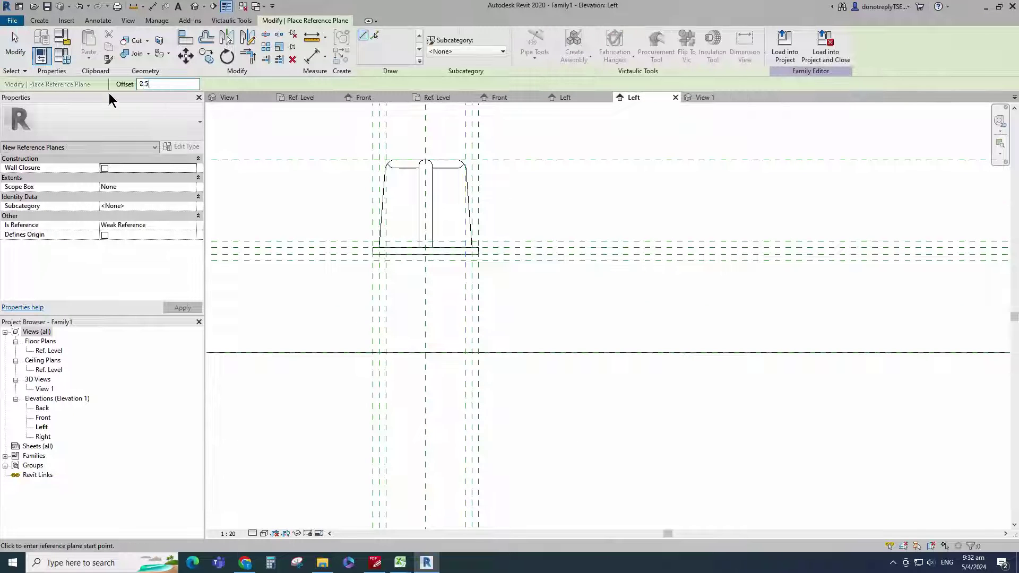
{"action": "scroll", "coordinate": [440, 343], "scroll_direction": "down", "scroll_amount": 4}
{"action": "scroll", "coordinate": [450, 374], "scroll_direction": "up", "scroll_amount": 3}
{"action": "left_click", "coordinate": [453, 406]}
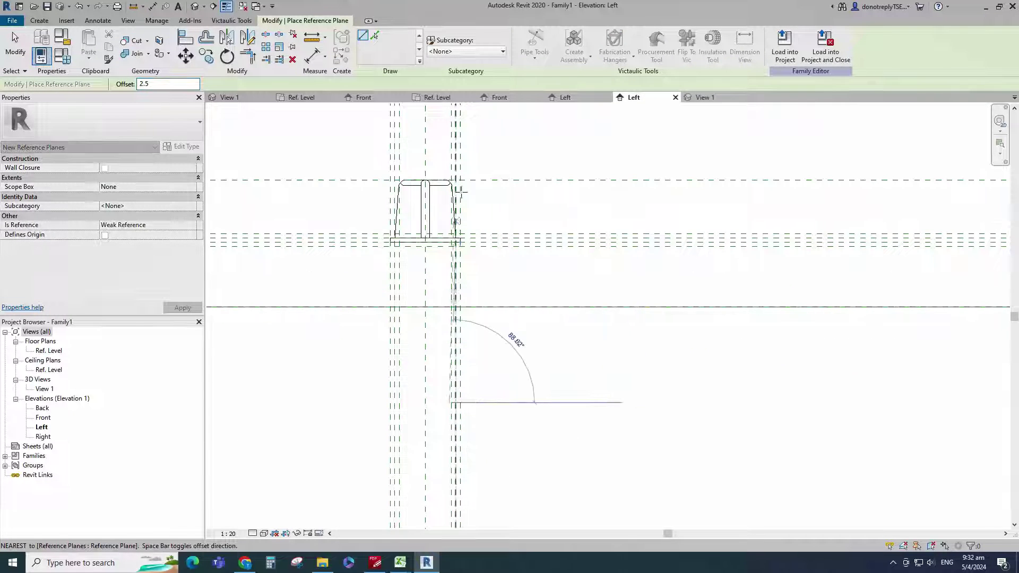
{"action": "scroll", "coordinate": [457, 161], "scroll_direction": "up", "scroll_amount": 1}
{"action": "left_click", "coordinate": [450, 114]}
{"action": "left_click", "coordinate": [257, 356]}
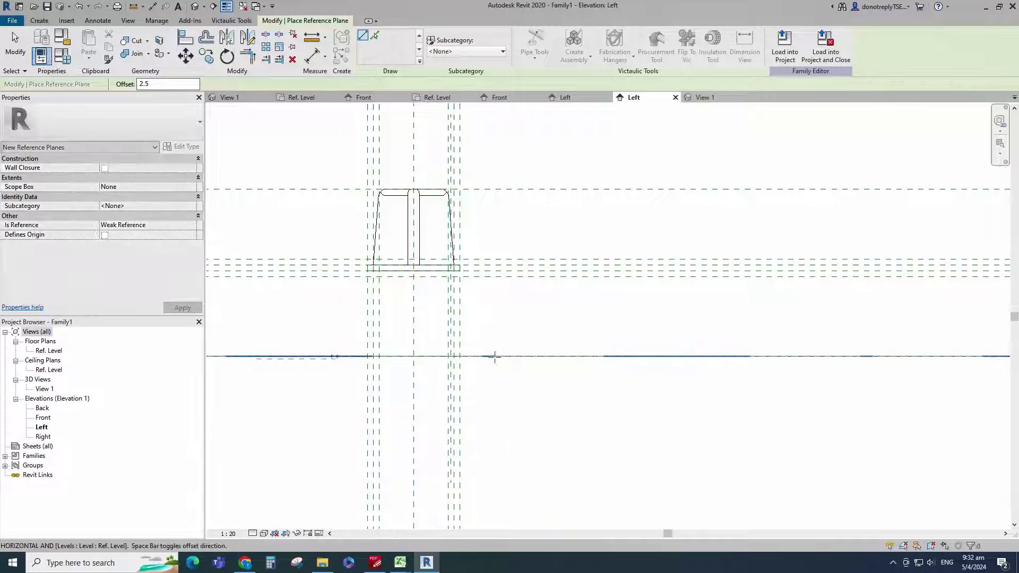
{"action": "left_click", "coordinate": [592, 356]}
Dimension the new vertical plane between its two neighbouring planes with equal spacing, and set the view scale to 1:10.
{"action": "left_click", "coordinate": [311, 55]}
{"action": "scroll", "coordinate": [488, 398], "scroll_direction": "up", "scroll_amount": 4}
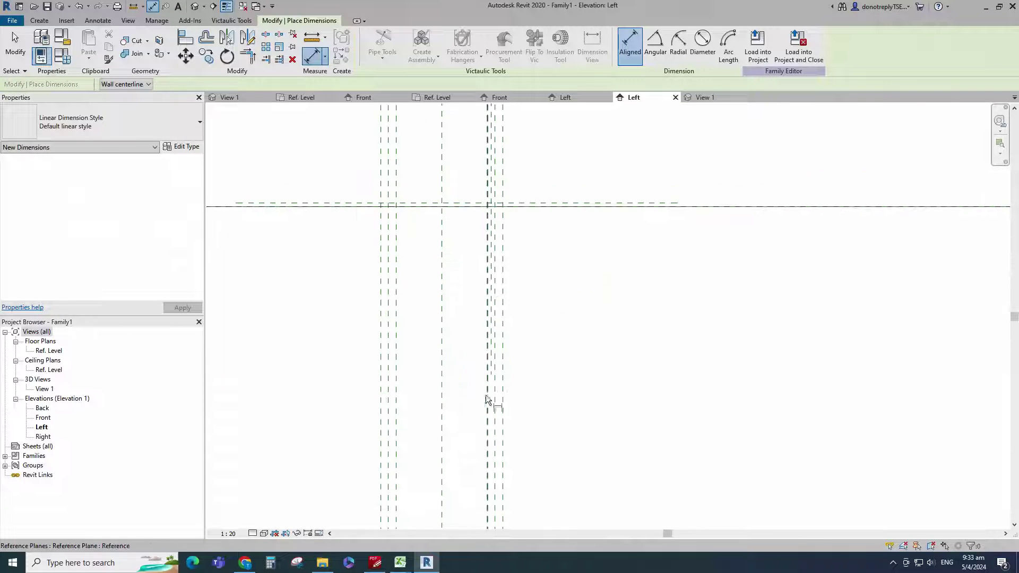
{"action": "scroll", "coordinate": [495, 352], "scroll_direction": "down", "scroll_amount": 4}
{"action": "left_click", "coordinate": [550, 435]}
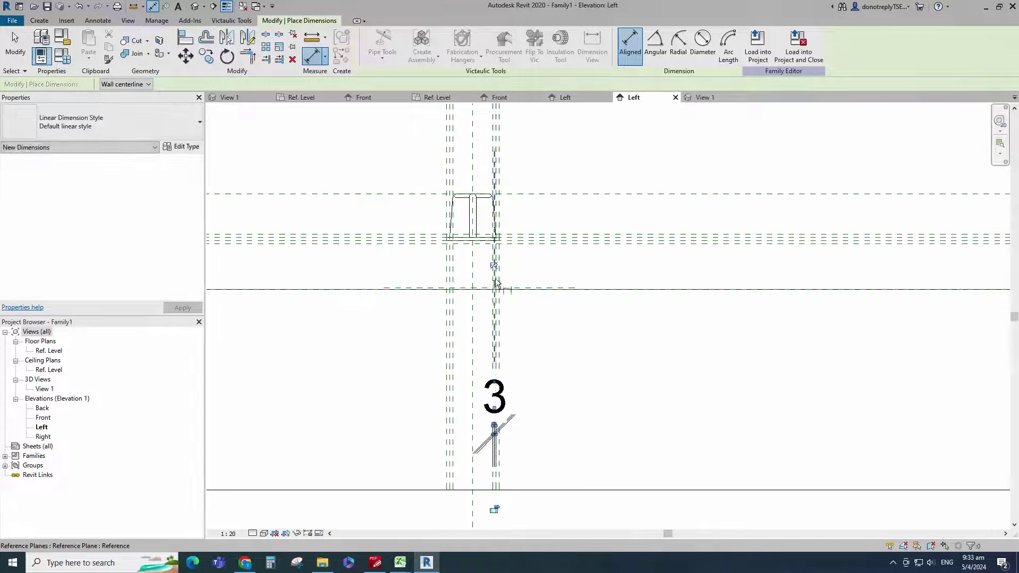
{"action": "left_click", "coordinate": [494, 265]}
{"action": "left_click", "coordinate": [229, 534]}
{"action": "left_click", "coordinate": [232, 416]}
Dimension the distance between Ref. Level and the horizontal reference plane just above it.
{"action": "scroll", "coordinate": [559, 314], "scroll_direction": "up", "scroll_amount": 3}
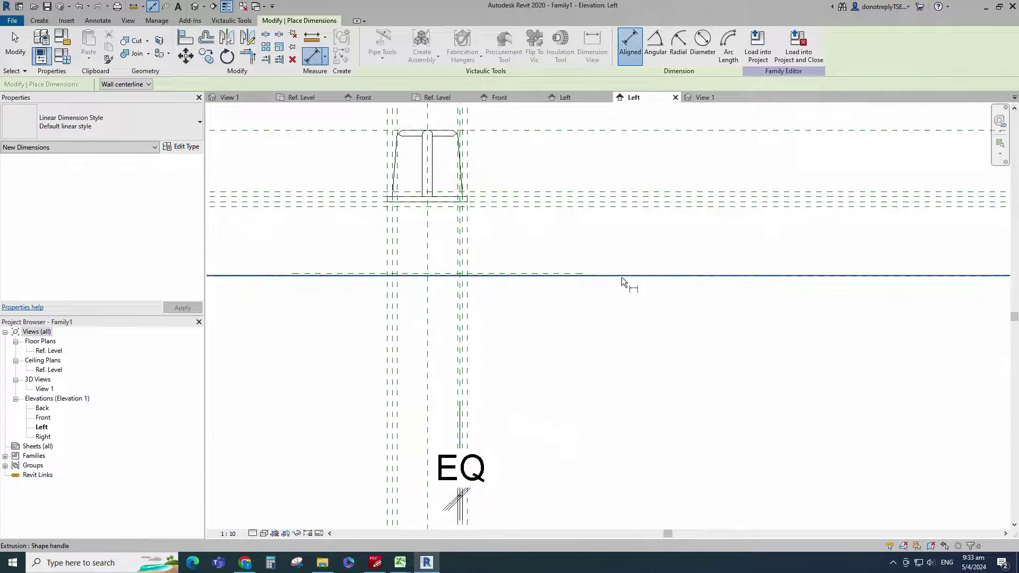
{"action": "scroll", "coordinate": [589, 276], "scroll_direction": "up", "scroll_amount": 4}
{"action": "left_click", "coordinate": [565, 273]}
{"action": "left_click", "coordinate": [562, 278]}
{"action": "scroll", "coordinate": [523, 328], "scroll_direction": "down", "scroll_amount": 3}
{"action": "left_click", "coordinate": [703, 311]}
{"action": "key", "text": "Escape"}
{"action": "key", "text": "Escape"}
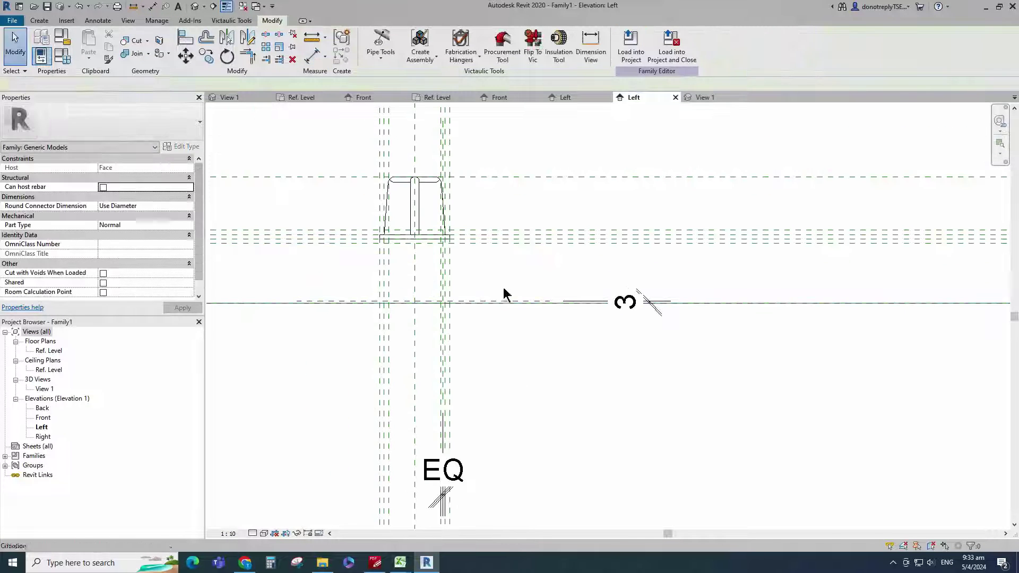
Start an extrusion with a 69 mm high vertical rectangle between the two closely spaced right planes, locking its edges to the planes and Ref. Level.
{"action": "scroll", "coordinate": [335, 263], "scroll_direction": "up", "scroll_amount": 2}
{"action": "left_click", "coordinate": [90, 45]}
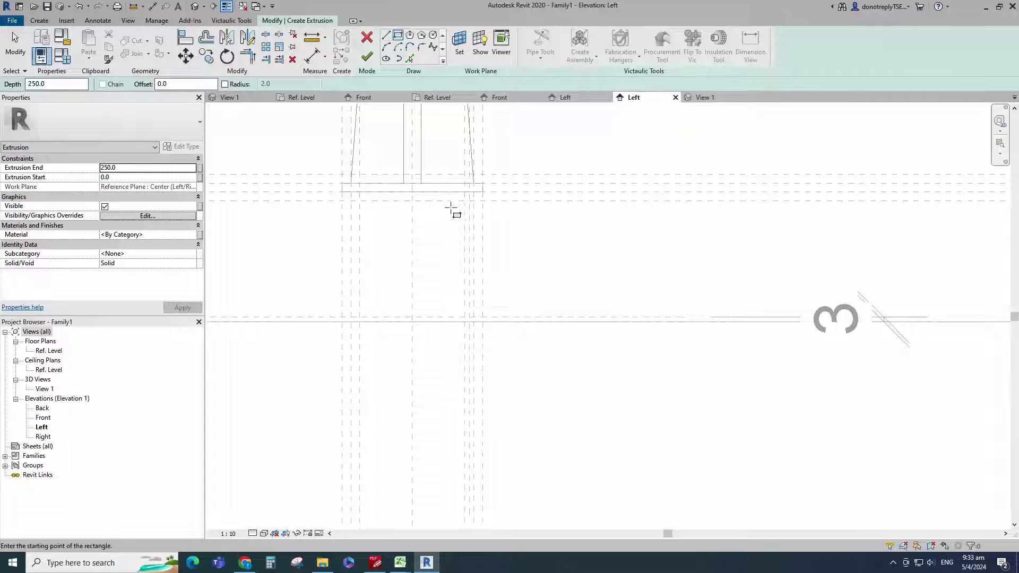
{"action": "scroll", "coordinate": [467, 323], "scroll_direction": "up", "scroll_amount": 5}
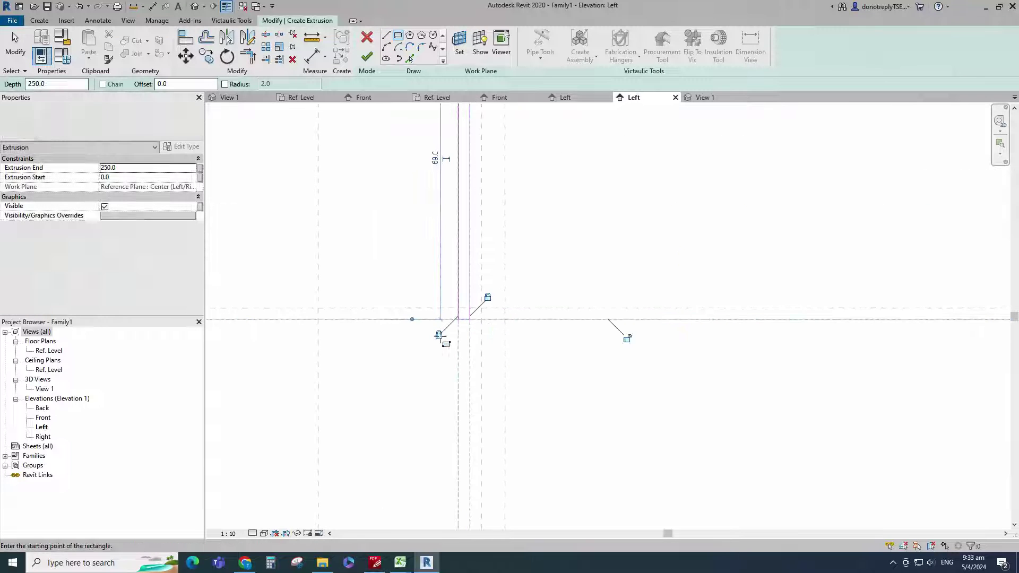
{"action": "left_click", "coordinate": [626, 338]}
{"action": "scroll", "coordinate": [482, 366], "scroll_direction": "down", "scroll_amount": 4}
{"action": "left_click", "coordinate": [811, 223]}
{"action": "scroll", "coordinate": [421, 368], "scroll_direction": "up", "scroll_amount": 3}
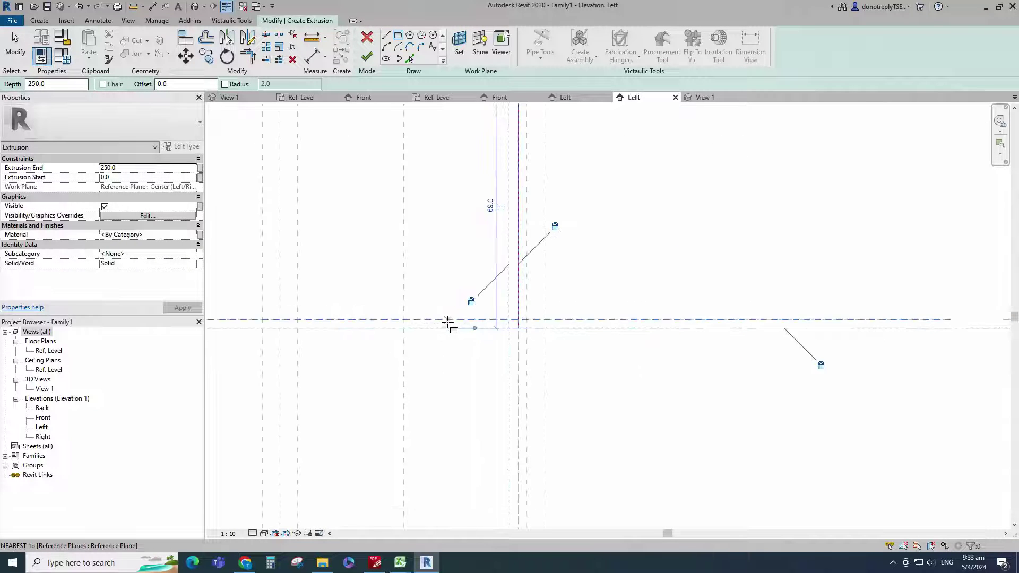
Sketch a 2.5 mm thick horizontal rectangle along Ref. Level, running inward from the foot of the vertical rectangle.
{"action": "left_click", "coordinate": [447, 321]}
{"action": "left_click", "coordinate": [518, 328]}
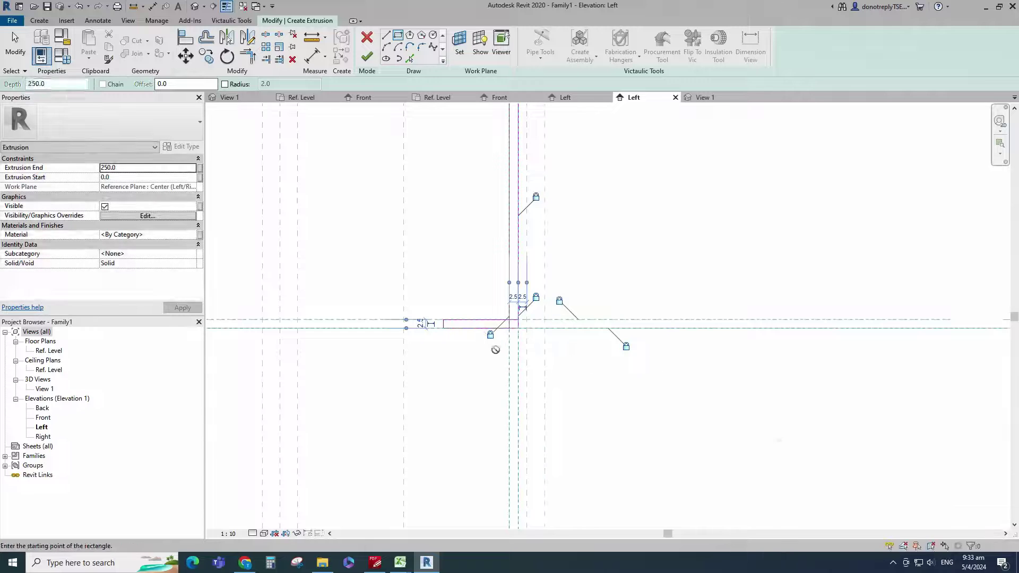
{"action": "scroll", "coordinate": [455, 398], "scroll_direction": "down", "scroll_amount": 2}
{"action": "key", "text": "Escape"}
{"action": "key", "text": "Escape"}
{"action": "scroll", "coordinate": [444, 412], "scroll_direction": "down", "scroll_amount": 4}
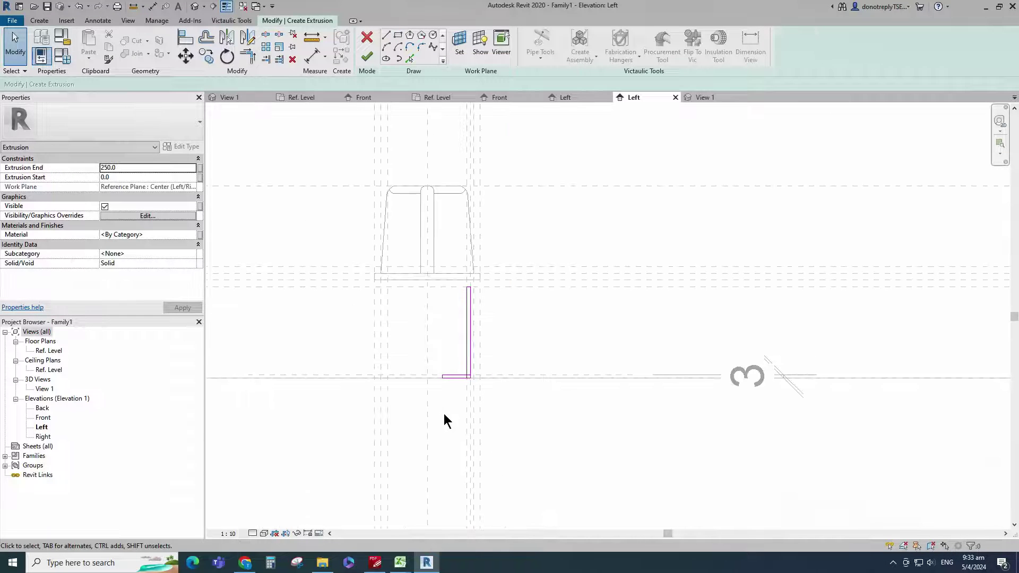
Dimension the horizontal leg's free end between the center plane and the vertical leg's inner edge with equal spacing.
{"action": "left_click", "coordinate": [312, 56]}
{"action": "scroll", "coordinate": [438, 371], "scroll_direction": "up", "scroll_amount": 3}
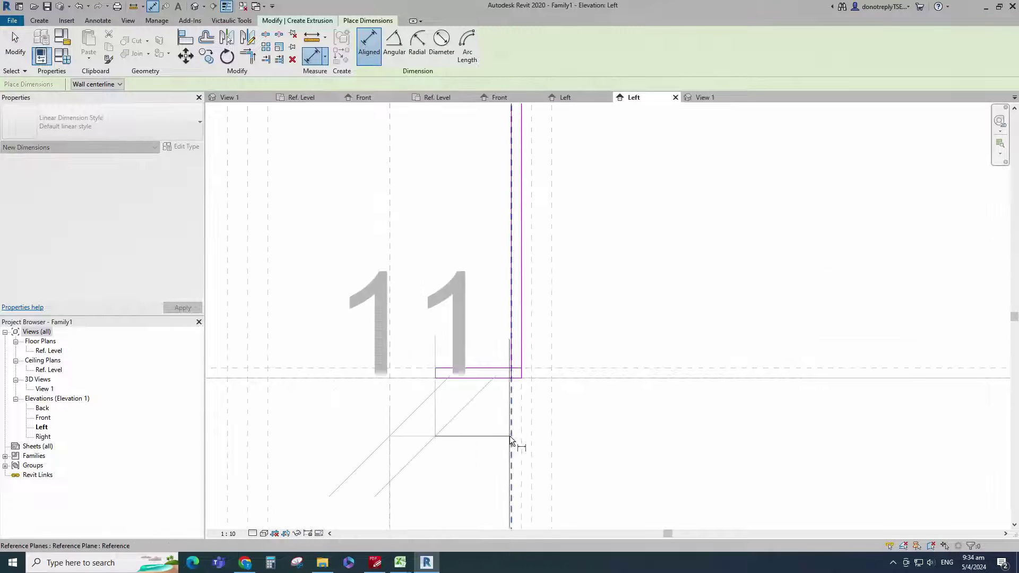
{"action": "scroll", "coordinate": [509, 435], "scroll_direction": "down", "scroll_amount": 4}
{"action": "scroll", "coordinate": [507, 381], "scroll_direction": "up", "scroll_amount": 1}
{"action": "left_click", "coordinate": [534, 409]}
{"action": "left_click", "coordinate": [425, 310]}
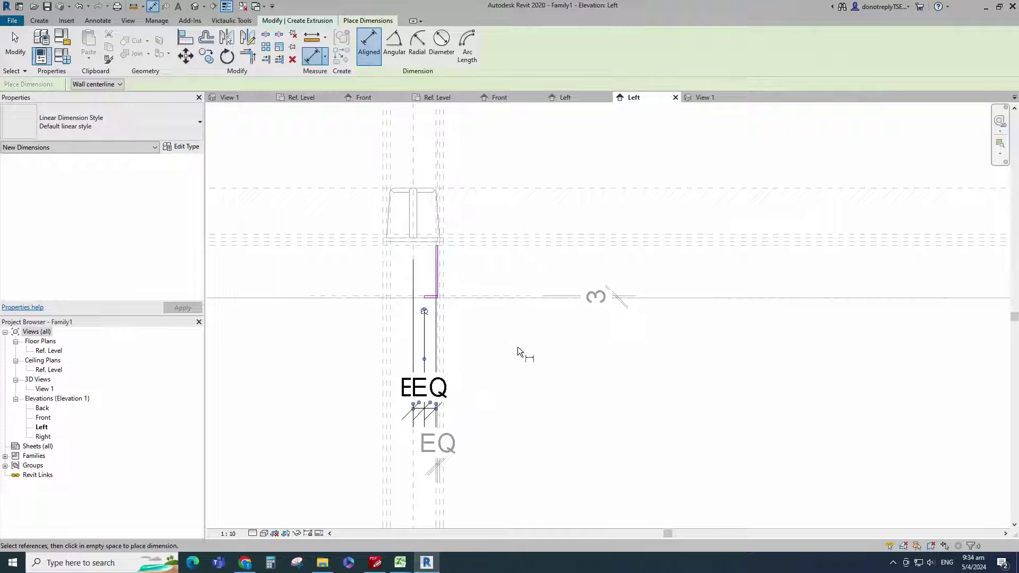
{"action": "key", "text": "Escape"}
{"action": "key", "text": "Escape"}
Fillet the inner corner of the L-shaped sketch with a 1 mm radius.
{"action": "scroll", "coordinate": [438, 297], "scroll_direction": "up", "scroll_amount": 3}
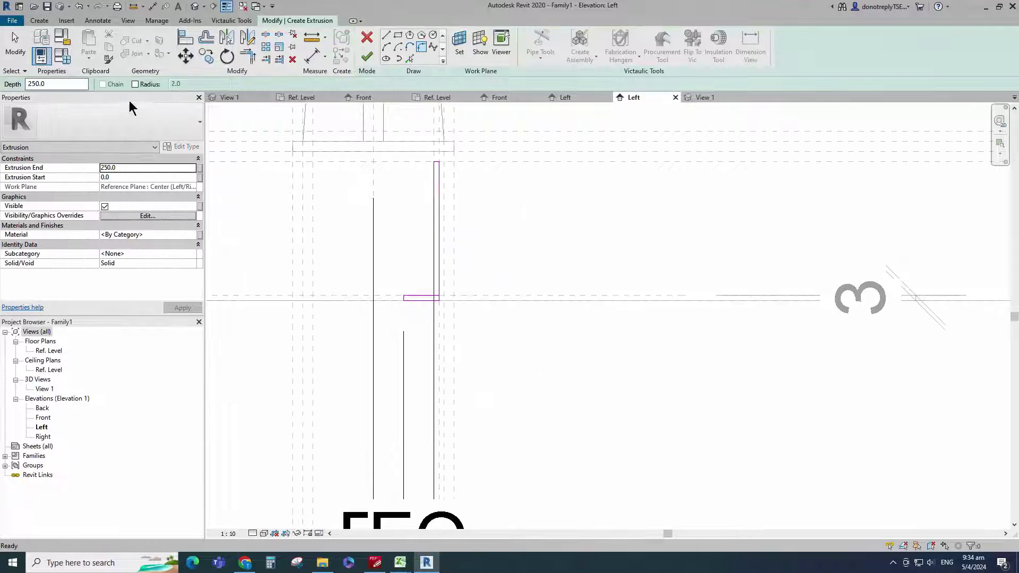
{"action": "type", "text": "1"}
{"action": "scroll", "coordinate": [447, 298], "scroll_direction": "up", "scroll_amount": 4}
{"action": "left_click", "coordinate": [405, 270]}
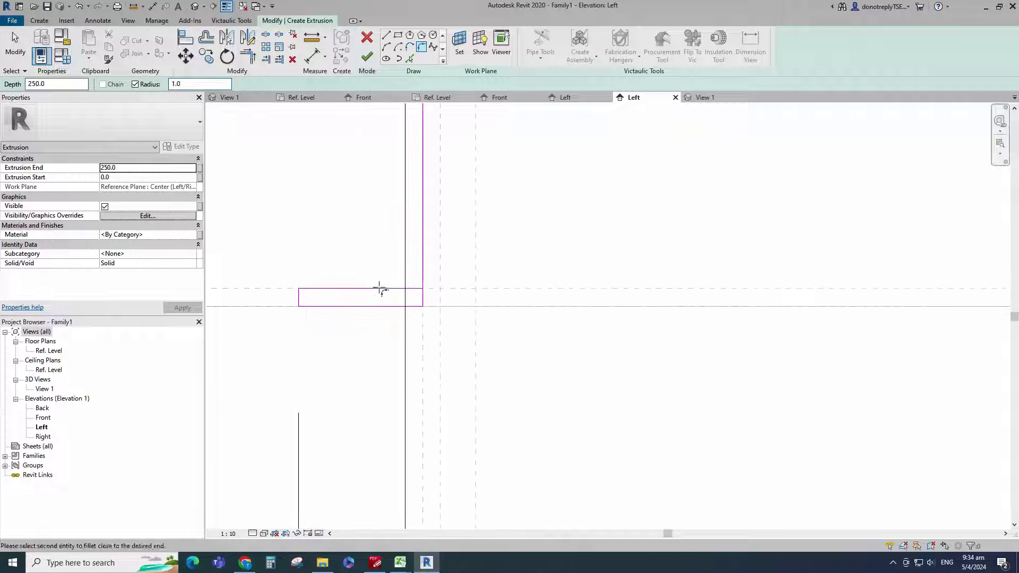
{"action": "left_click", "coordinate": [397, 289]}
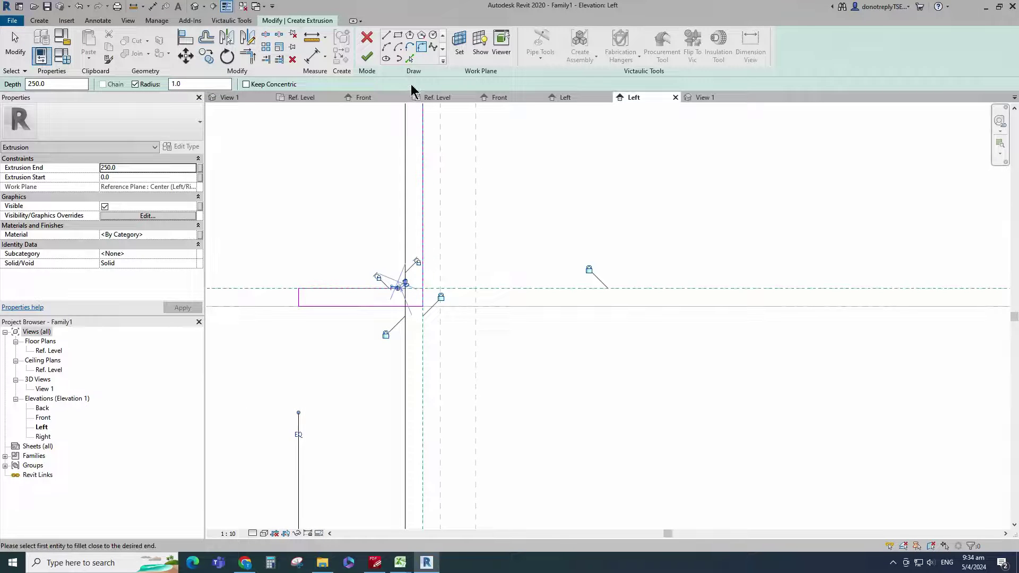
Offset the inner fillet arc outward by 2.5 mm to form the outer corner arc of the L-shaped sketch.
{"action": "left_click", "coordinate": [409, 59]}
{"action": "type", "text": "2"}
{"action": "scroll", "coordinate": [409, 304], "scroll_direction": "up", "scroll_amount": 4}
{"action": "type", "text": ".5"}
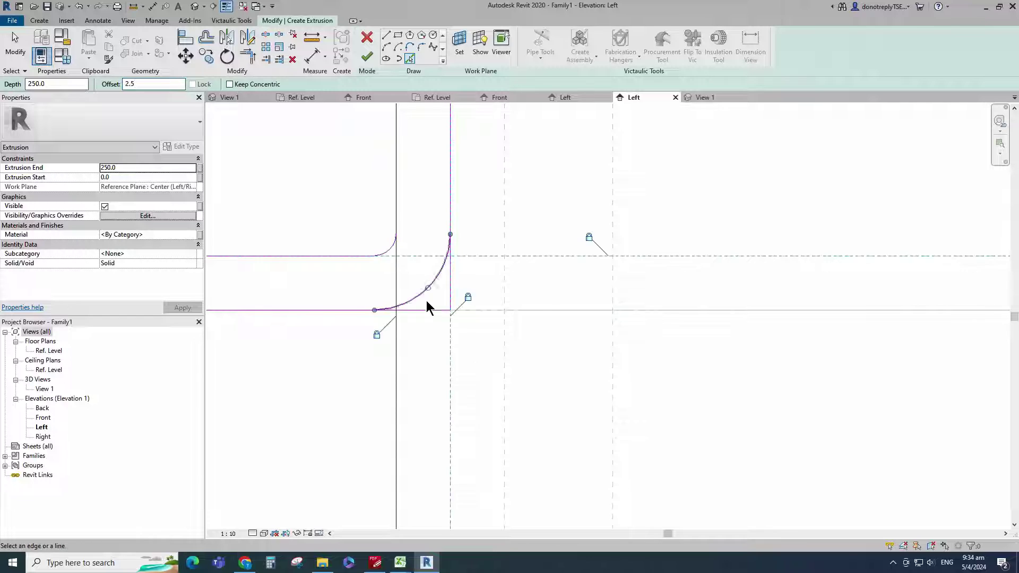
{"action": "scroll", "coordinate": [473, 369], "scroll_direction": "down", "scroll_amount": 4}
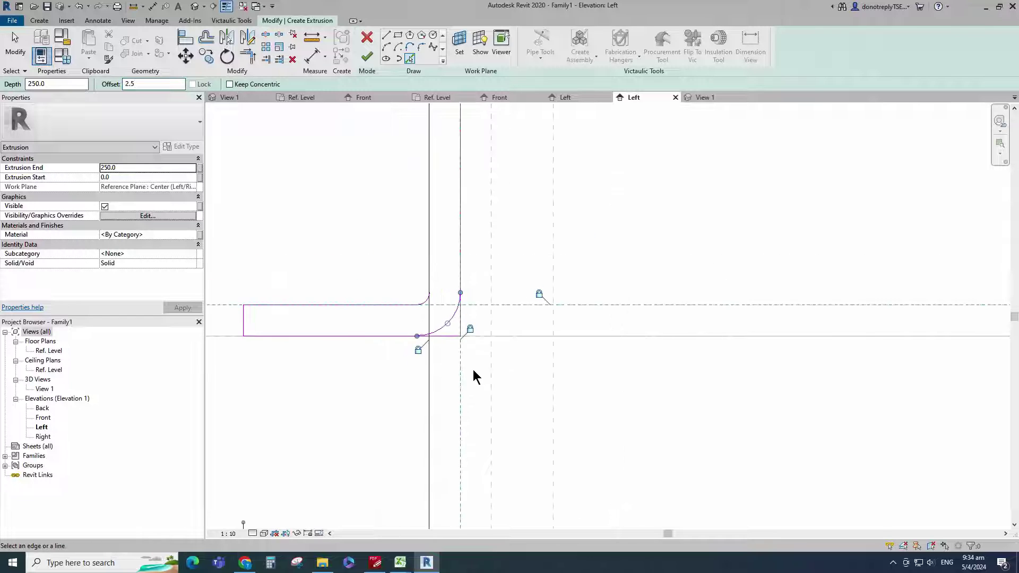
Trim the sketch lines to the outer arc into one closed L-shaped profile and finish the extrusion.
{"action": "key", "text": "t"}
{"action": "key", "text": "r"}
{"action": "scroll", "coordinate": [461, 329], "scroll_direction": "down", "scroll_amount": 6}
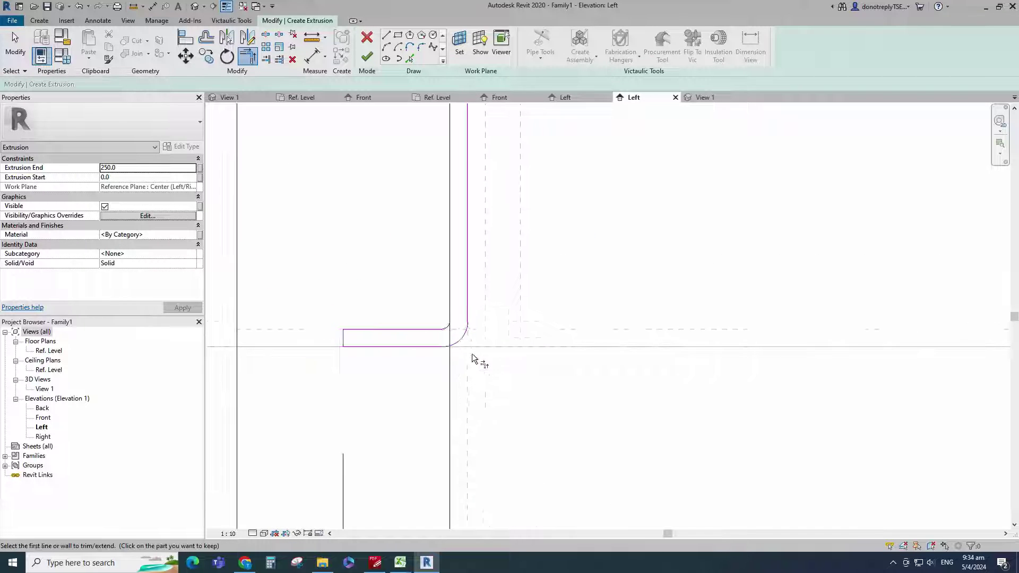
{"action": "left_click", "coordinate": [367, 57]}
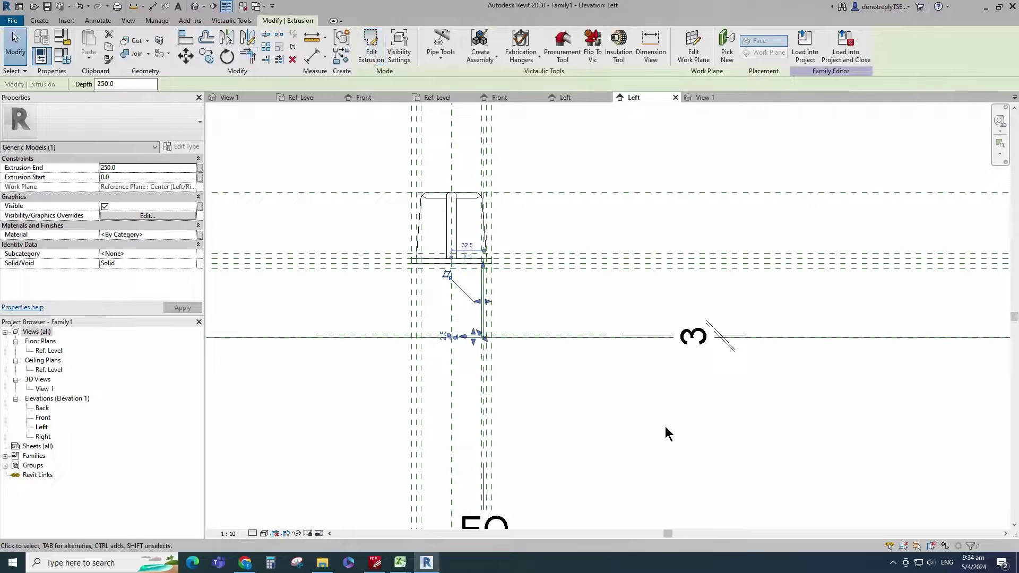
Change the Left elevation's visual style to Shaded.
{"action": "left_click", "coordinate": [263, 533]}
{"action": "left_click", "coordinate": [287, 491]}
{"action": "scroll", "coordinate": [493, 305], "scroll_direction": "up", "scroll_amount": 3}
{"action": "scroll", "coordinate": [465, 313], "scroll_direction": "down", "scroll_amount": 2}
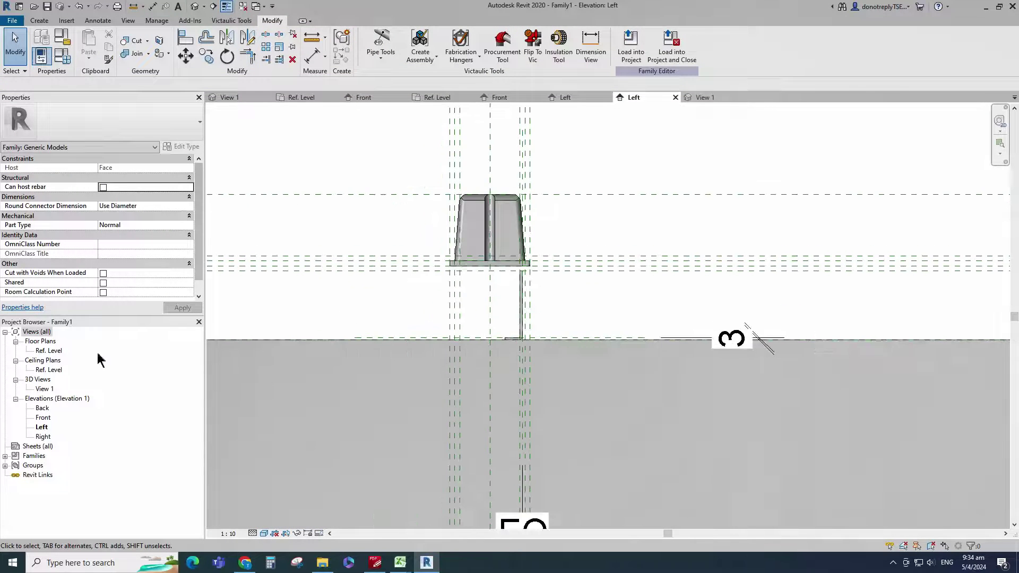
In the Front elevation, stretch both ends of the L-shaped extrusion to the outermost left and right vertical reference planes.
{"action": "double_click", "coordinate": [44, 417]}
{"action": "scroll", "coordinate": [553, 455], "scroll_direction": "up", "scroll_amount": 2}
{"action": "left_click", "coordinate": [531, 366]}
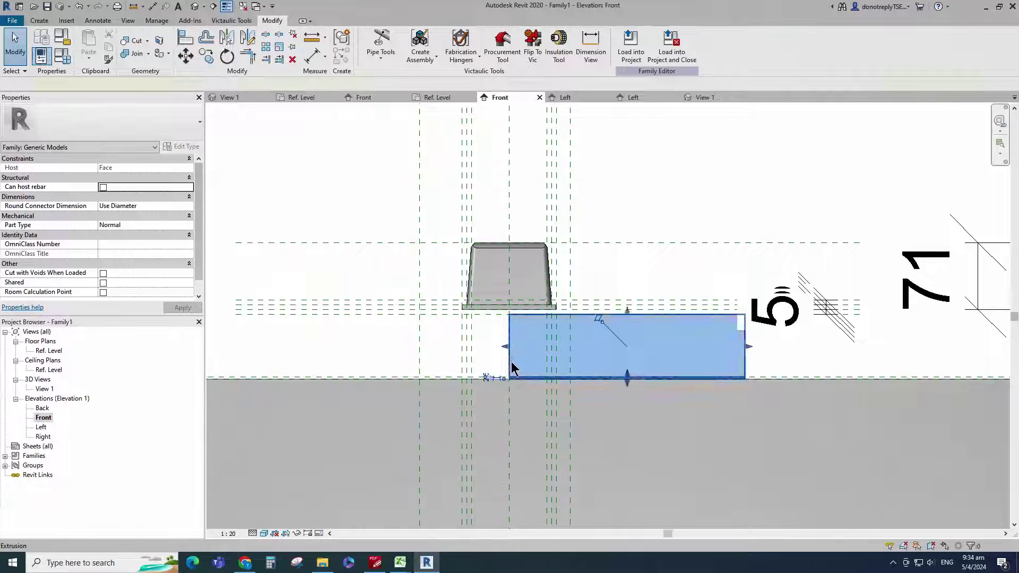
{"action": "left_click_drag", "start_coordinate": [425, 356], "coordinate": [419, 348]}
{"action": "left_click_drag", "start_coordinate": [749, 345], "coordinate": [572, 363]}
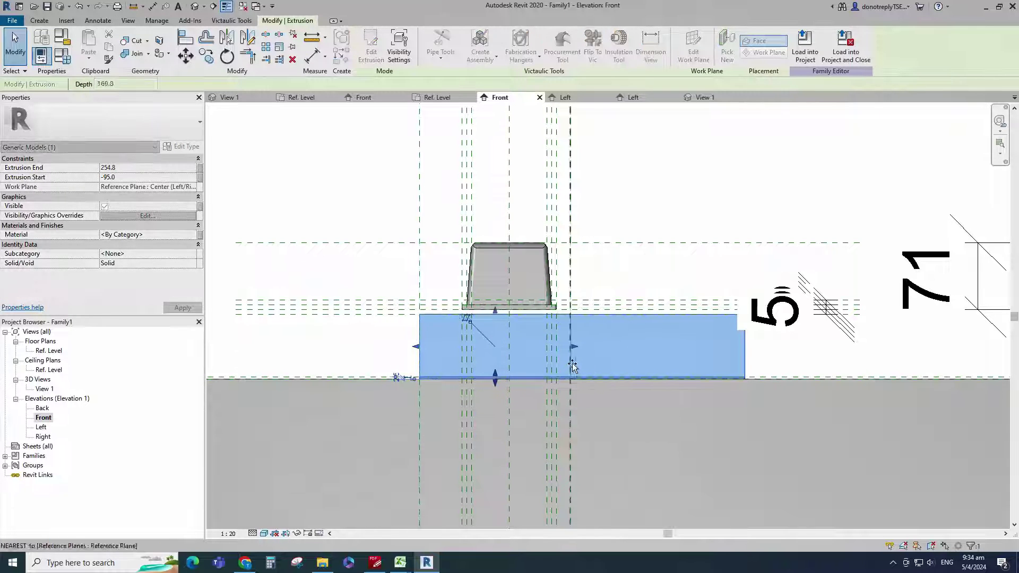
{"action": "left_click", "coordinate": [654, 346]}
{"action": "scroll", "coordinate": [496, 271], "scroll_direction": "down", "scroll_amount": 2}
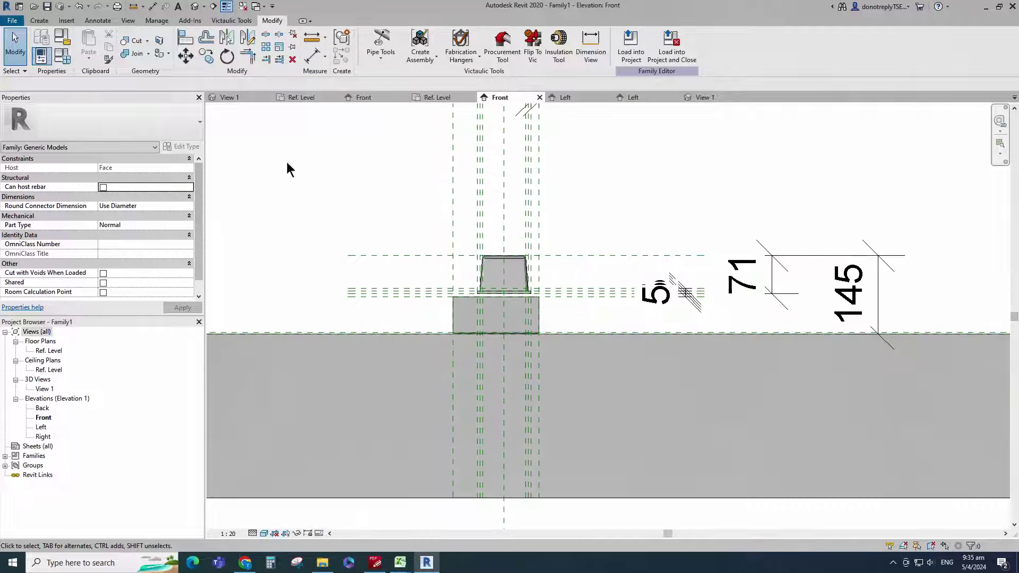
Start a void extrusion in the Front elevation and sketch a closed right triangle, 45 mm wide at the top, over the bracket's left end.
{"action": "left_click", "coordinate": [39, 20]}
{"action": "left_click", "coordinate": [209, 53]}
{"action": "left_click", "coordinate": [228, 77]}
{"action": "scroll", "coordinate": [493, 361], "scroll_direction": "up", "scroll_amount": 3}
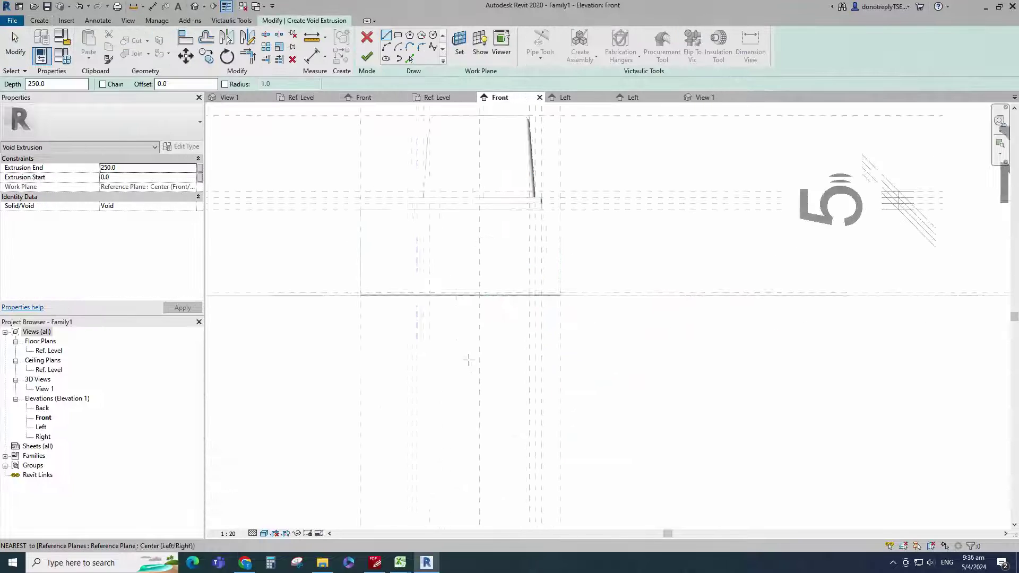
{"action": "scroll", "coordinate": [360, 310], "scroll_direction": "up", "scroll_amount": 5}
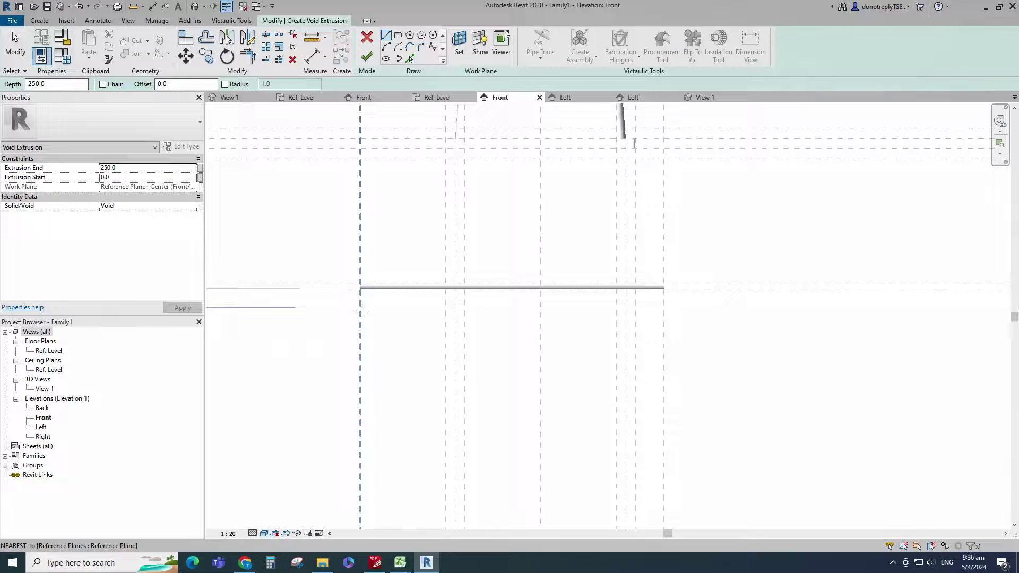
{"action": "left_click", "coordinate": [360, 275]}
{"action": "scroll", "coordinate": [372, 326], "scroll_direction": "down", "scroll_amount": 3}
{"action": "left_click", "coordinate": [365, 202]}
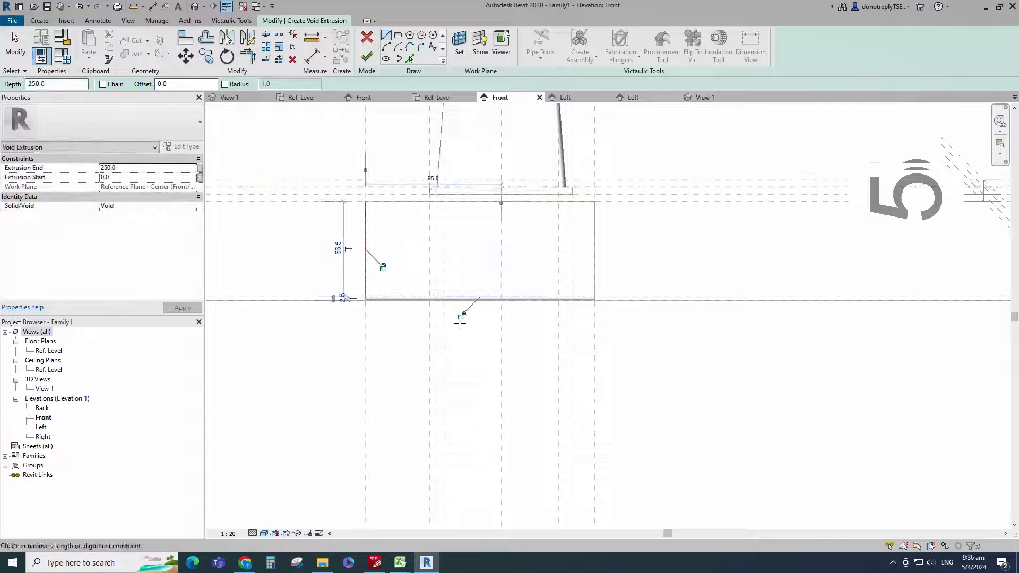
{"action": "left_click", "coordinate": [366, 202]}
{"action": "left_click", "coordinate": [430, 201]}
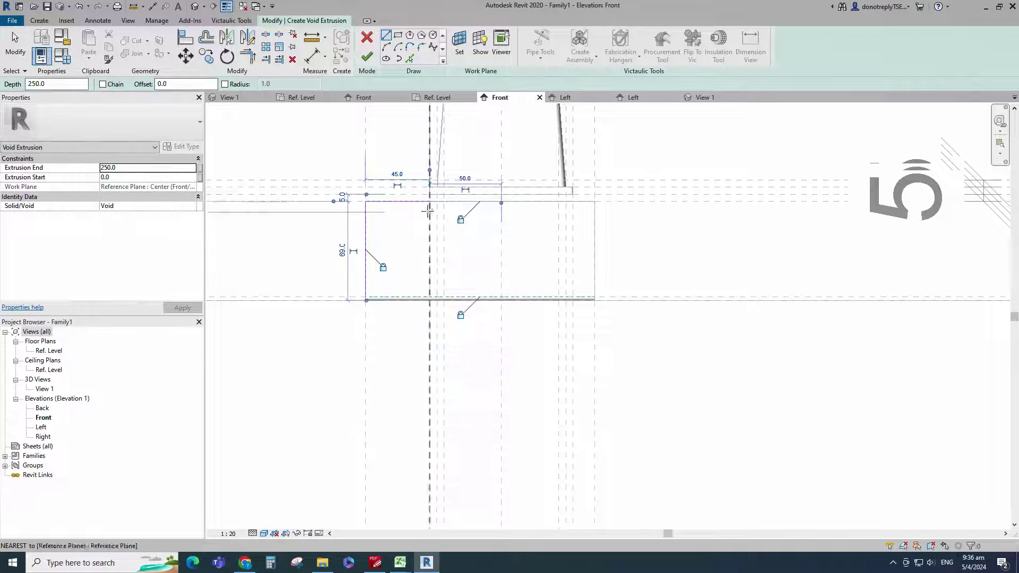
{"action": "left_click", "coordinate": [429, 202]}
{"action": "left_click", "coordinate": [366, 298]}
Sketch a closed right triangle, 15 mm wide at the top, over the bracket's right end.
{"action": "scroll", "coordinate": [615, 264], "scroll_direction": "up", "scroll_amount": 1}
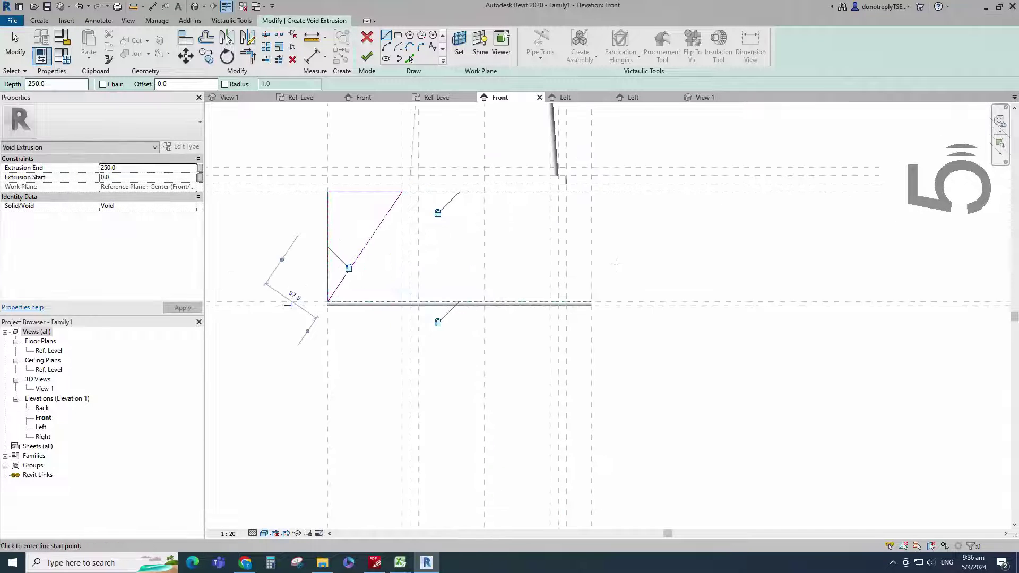
{"action": "left_click", "coordinate": [566, 192]}
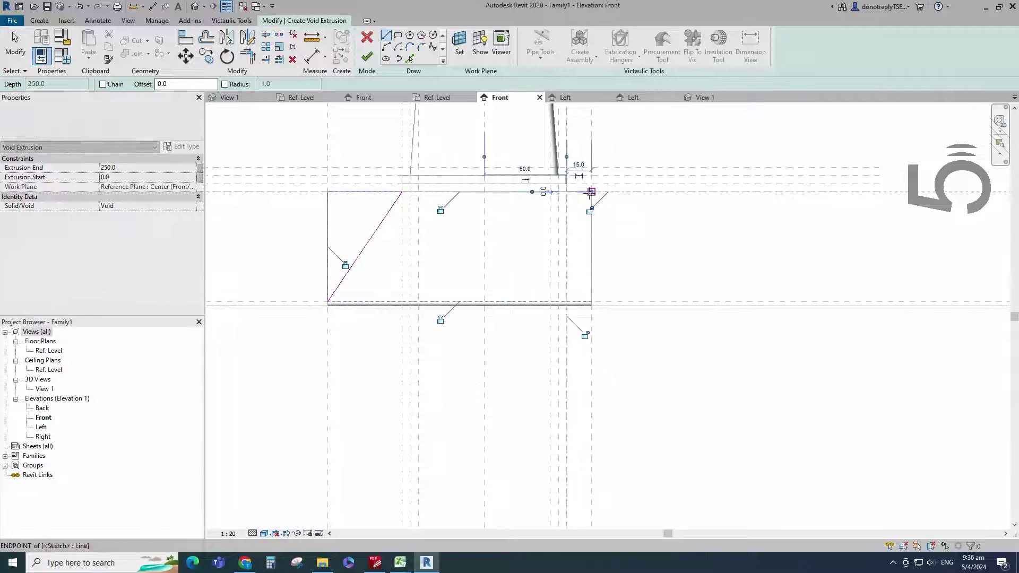
{"action": "left_click", "coordinate": [567, 303]}
{"action": "left_click", "coordinate": [591, 192]}
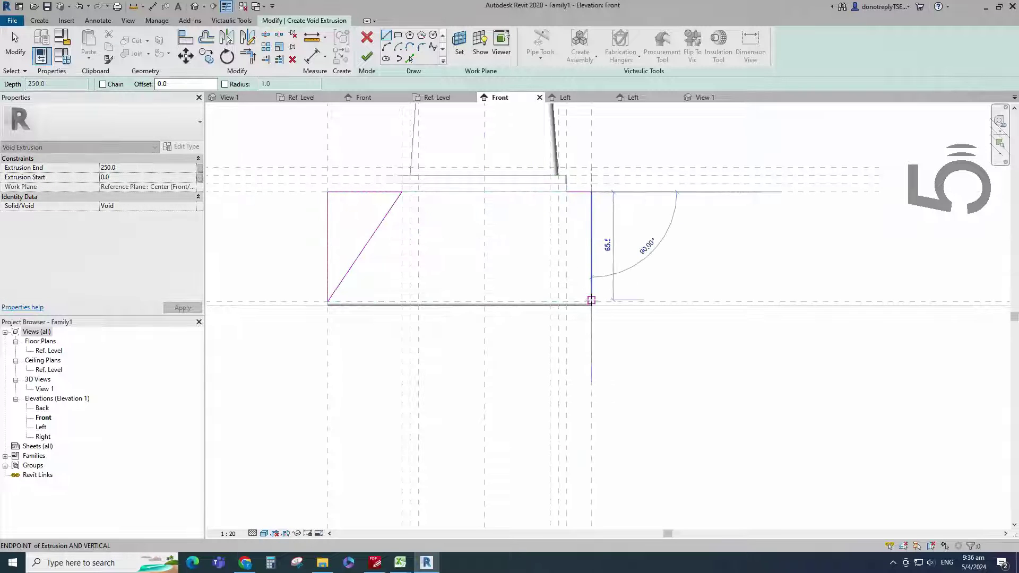
{"action": "left_click", "coordinate": [591, 300]}
{"action": "left_click", "coordinate": [591, 300]}
{"action": "left_click", "coordinate": [566, 192]}
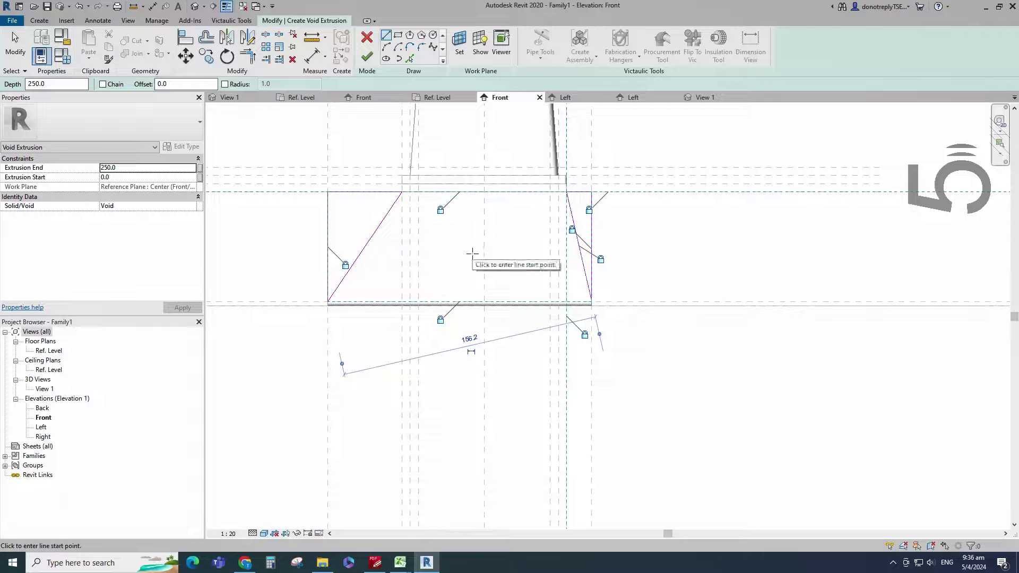
{"action": "key", "text": "Escape"}
Sketch a rectangle about 48 mm wide and 32 mm high across the bracket's centre, with its base on the Ref. Level.
{"action": "scroll", "coordinate": [537, 321], "scroll_direction": "down", "scroll_amount": 1}
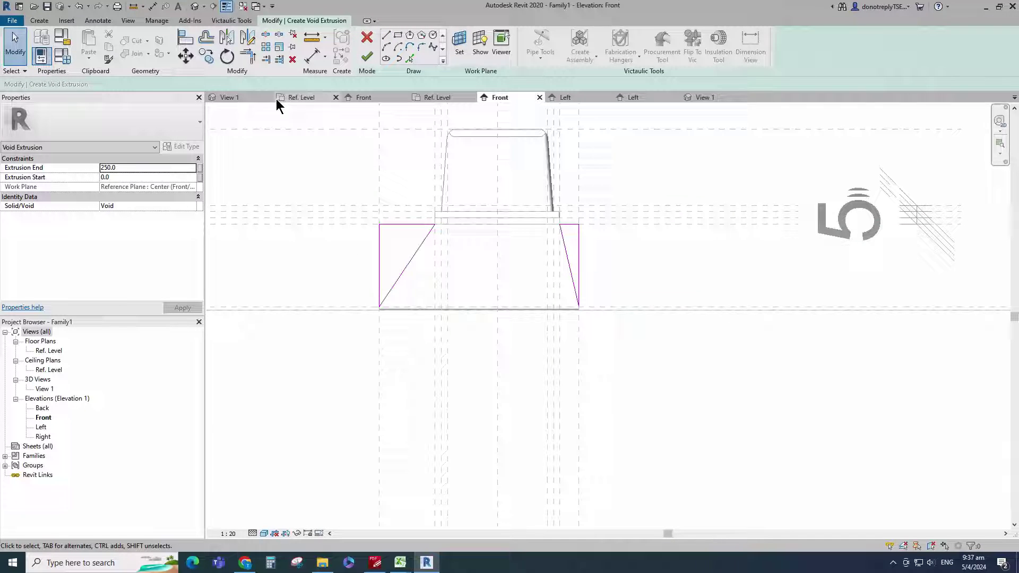
{"action": "left_click", "coordinate": [397, 35]}
{"action": "left_click", "coordinate": [466, 271]}
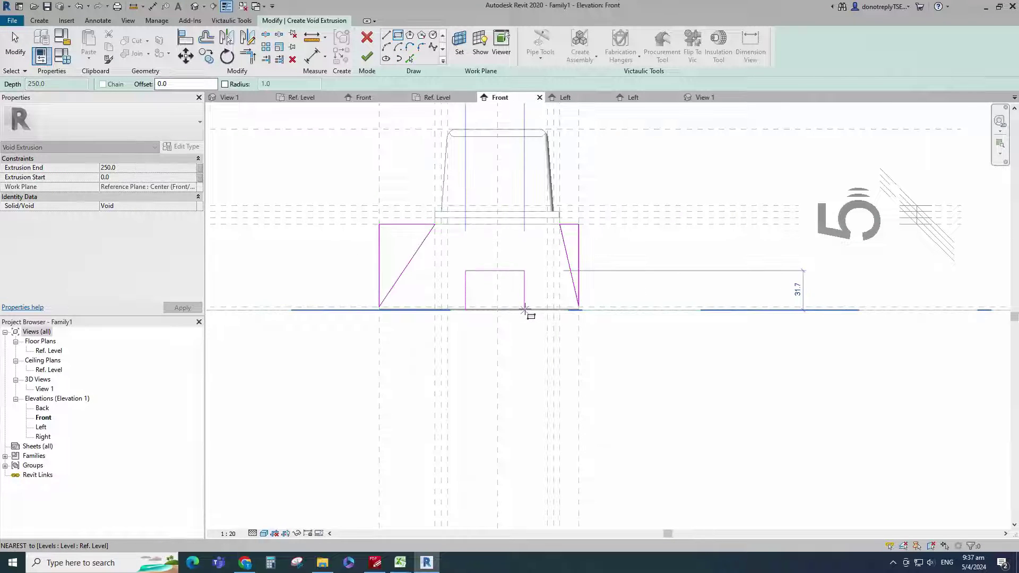
{"action": "left_click", "coordinate": [525, 310]}
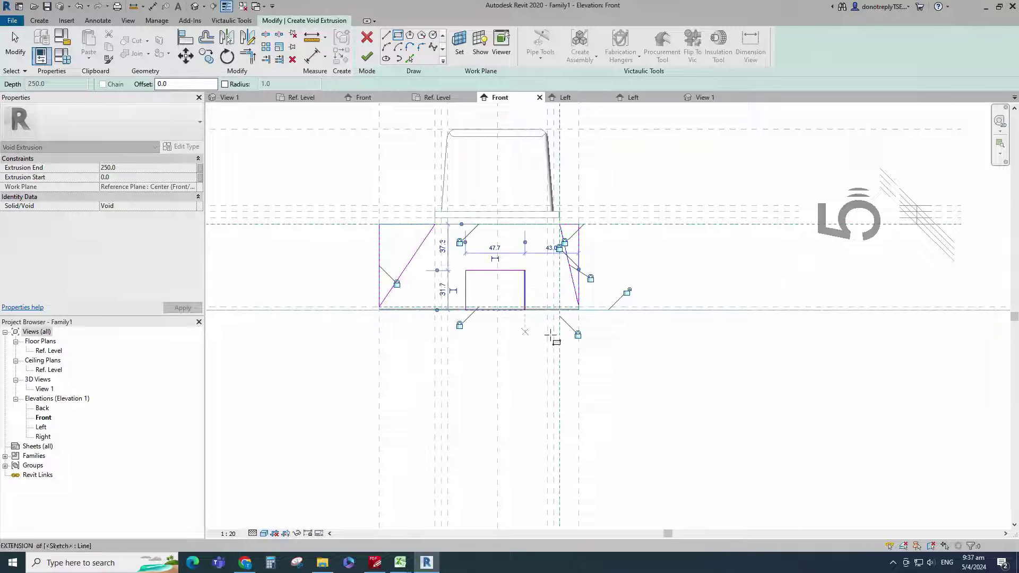
Dimension the left flank's middle reference plane, the rectangle's left edge and the centre plane, with both spacings set equal.
{"action": "left_click", "coordinate": [312, 56]}
{"action": "left_click", "coordinate": [442, 375]}
{"action": "left_click", "coordinate": [466, 300]}
{"action": "left_click", "coordinate": [497, 339]}
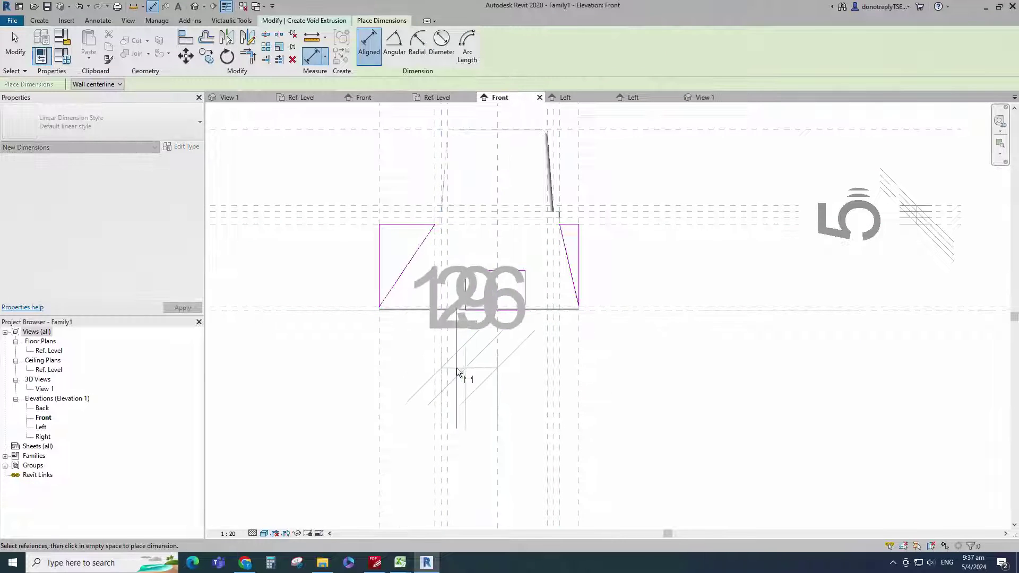
{"action": "scroll", "coordinate": [456, 367], "scroll_direction": "down", "scroll_amount": 5}
{"action": "left_click", "coordinate": [524, 231]}
{"action": "left_click", "coordinate": [472, 366]}
Dimension the centre plane, the rectangle's right edge and the right flank's middle reference plane, with equal spacings.
{"action": "scroll", "coordinate": [483, 343], "scroll_direction": "up", "scroll_amount": 4}
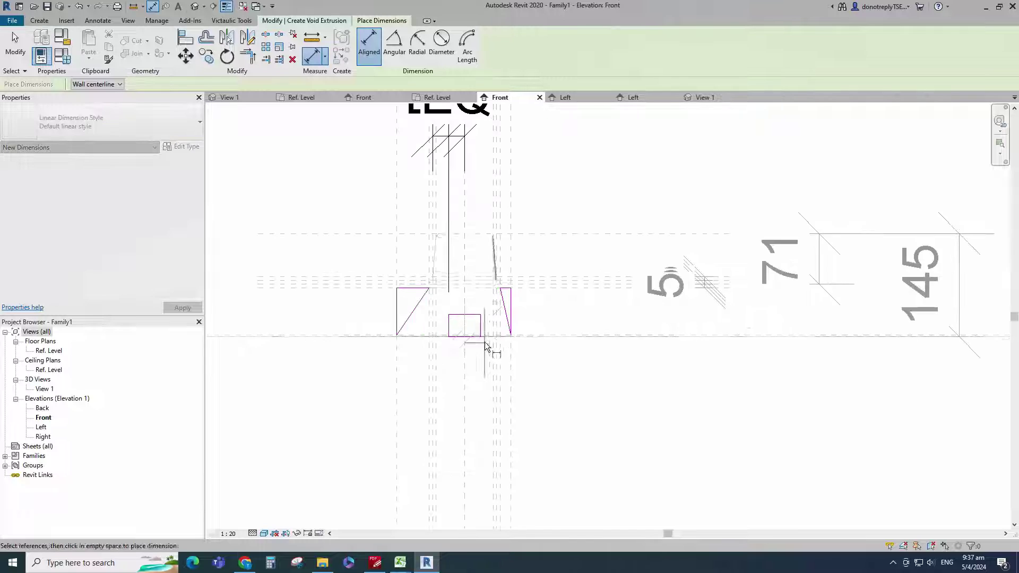
{"action": "left_click", "coordinate": [483, 335]}
{"action": "left_click", "coordinate": [497, 353]}
{"action": "scroll", "coordinate": [494, 374], "scroll_direction": "down", "scroll_amount": 7}
{"action": "left_click", "coordinate": [555, 280]}
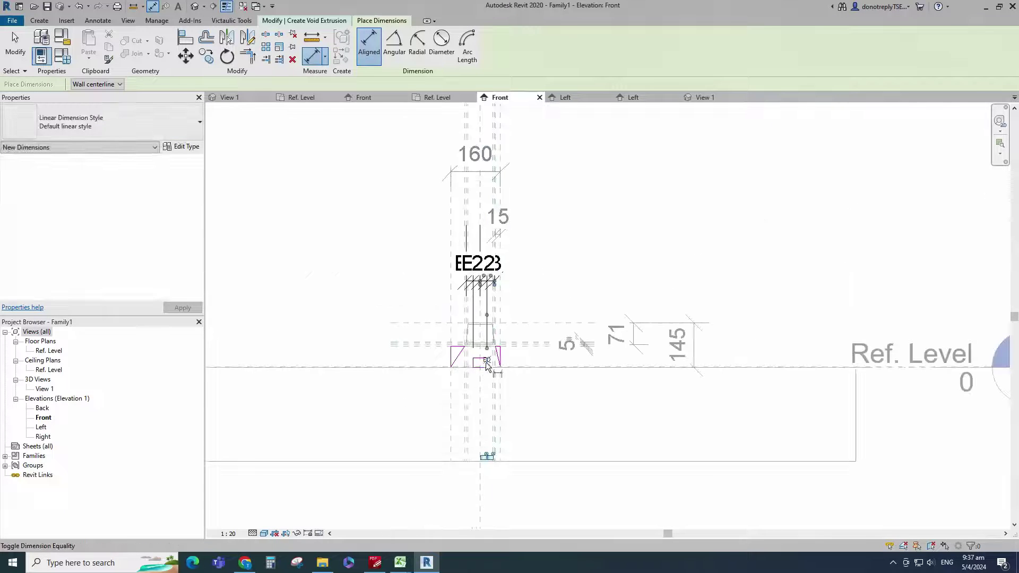
Dimension the bracket's top reference plane, the rectangle's top edge and the Ref. Level vertically, with equal spacings.
{"action": "scroll", "coordinate": [481, 390], "scroll_direction": "up", "scroll_amount": 5}
{"action": "scroll", "coordinate": [551, 340], "scroll_direction": "up", "scroll_amount": 1}
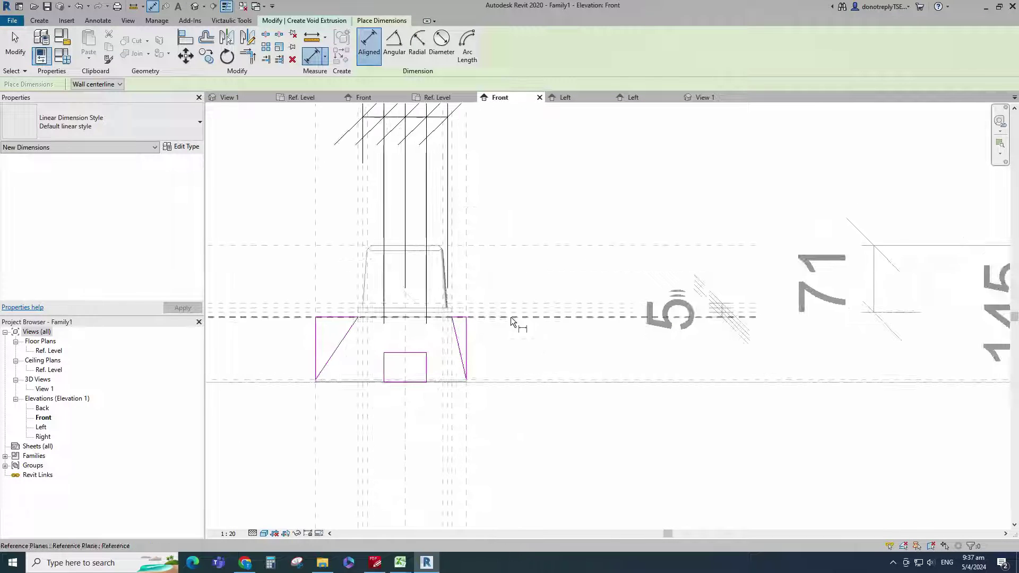
{"action": "left_click", "coordinate": [510, 317]}
{"action": "left_click", "coordinate": [422, 354]}
{"action": "left_click", "coordinate": [511, 381]}
{"action": "scroll", "coordinate": [583, 413], "scroll_direction": "down", "scroll_amount": 4}
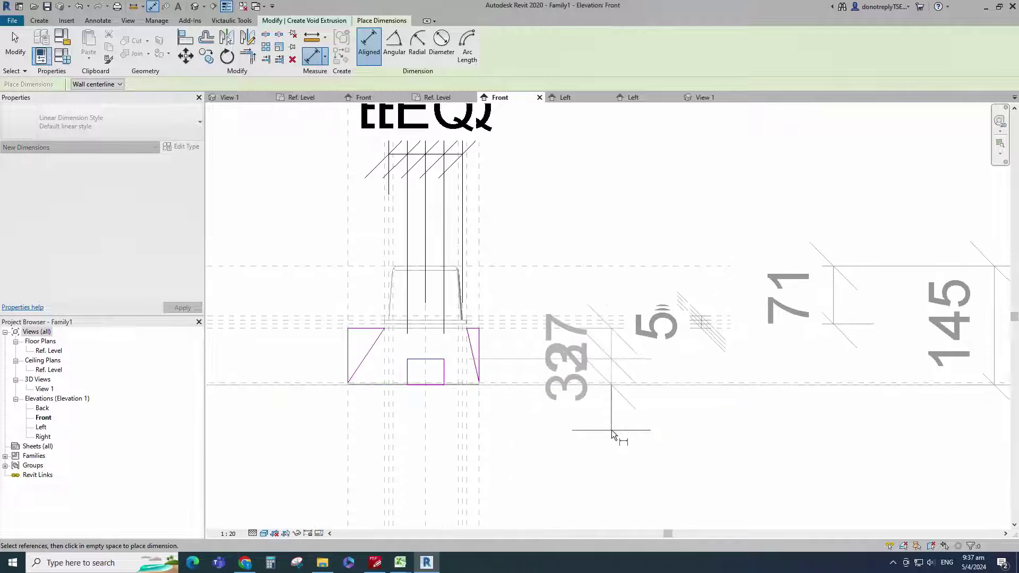
{"action": "left_click", "coordinate": [364, 427]}
{"action": "scroll", "coordinate": [657, 414], "scroll_direction": "down", "scroll_amount": 3}
{"action": "scroll", "coordinate": [484, 406], "scroll_direction": "down", "scroll_amount": 3}
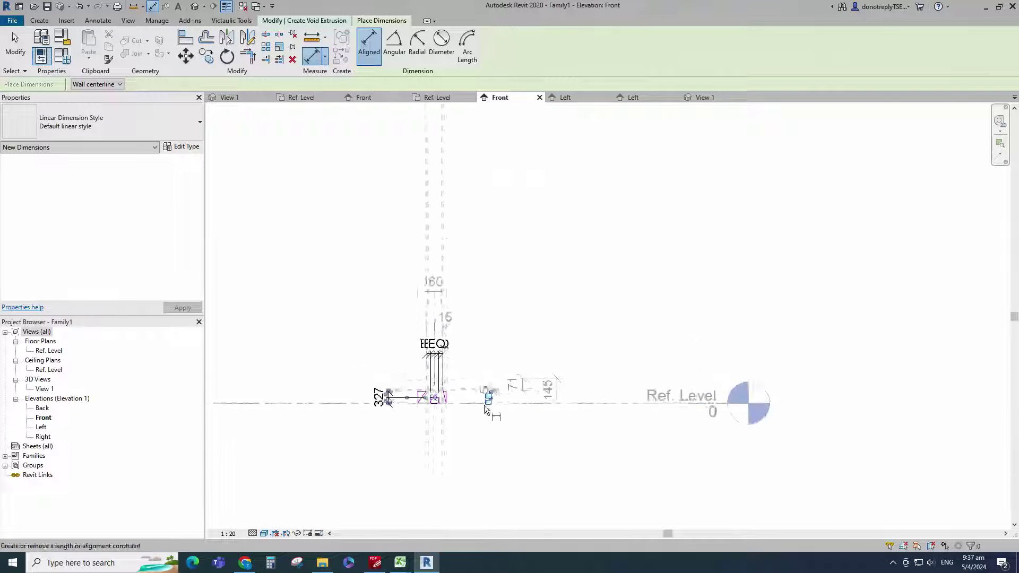
{"action": "scroll", "coordinate": [460, 393], "scroll_direction": "up", "scroll_amount": 6}
{"action": "key", "text": "Escape"}
{"action": "key", "text": "Escape"}
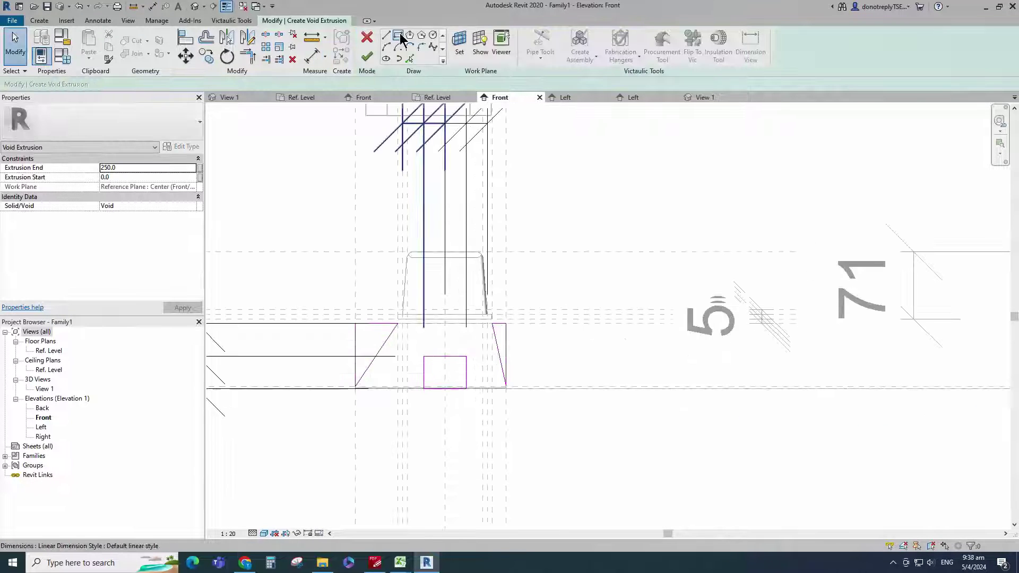
Sketch a second rectangle hanging from the bracket's top edge, aligned with the lower rectangle's sides, and set its height to 22.9 mm.
{"action": "left_click", "coordinate": [398, 35]}
{"action": "scroll", "coordinate": [429, 339], "scroll_direction": "up", "scroll_amount": 2}
{"action": "left_click", "coordinate": [423, 309]}
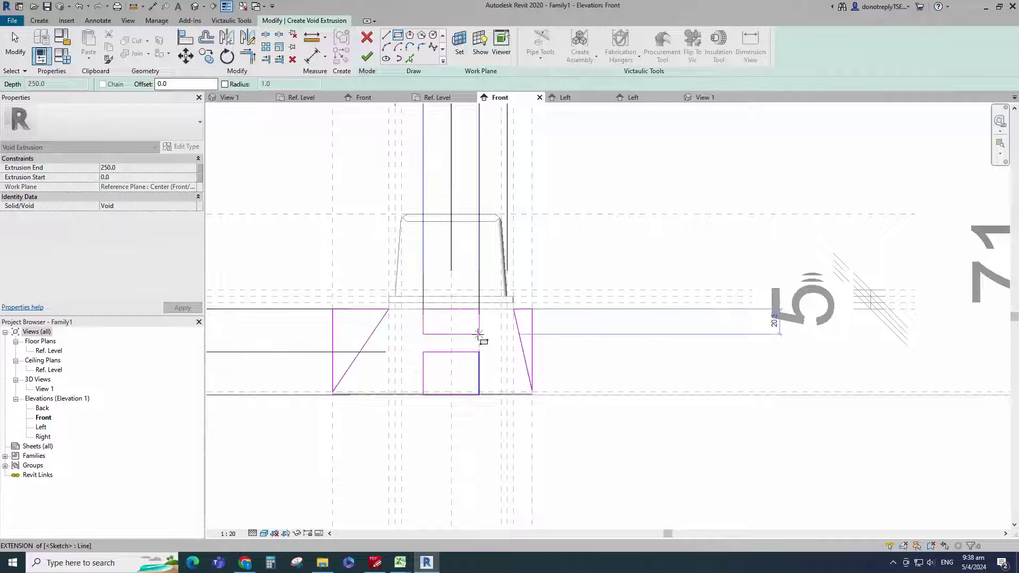
{"action": "left_click", "coordinate": [477, 337]}
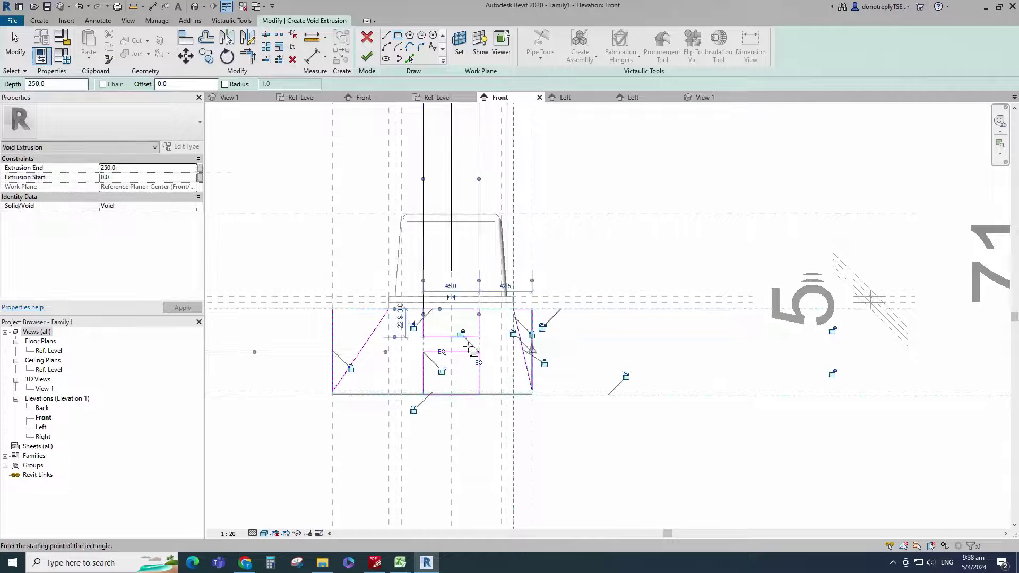
{"action": "scroll", "coordinate": [441, 343], "scroll_direction": "up", "scroll_amount": 2}
{"action": "type", "text": "22.9"}
{"action": "key", "text": "Return"}
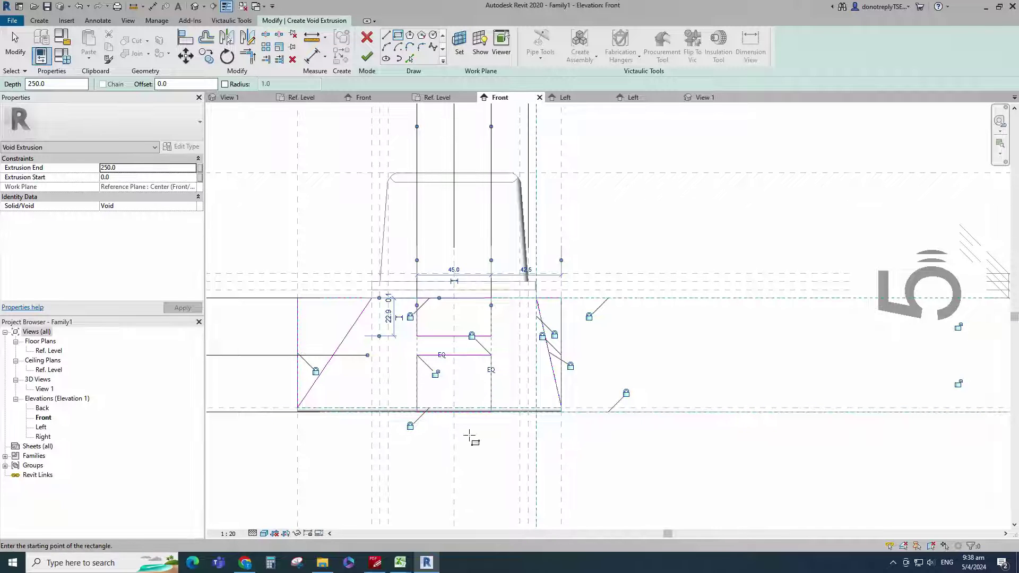
{"action": "key", "text": "Escape"}
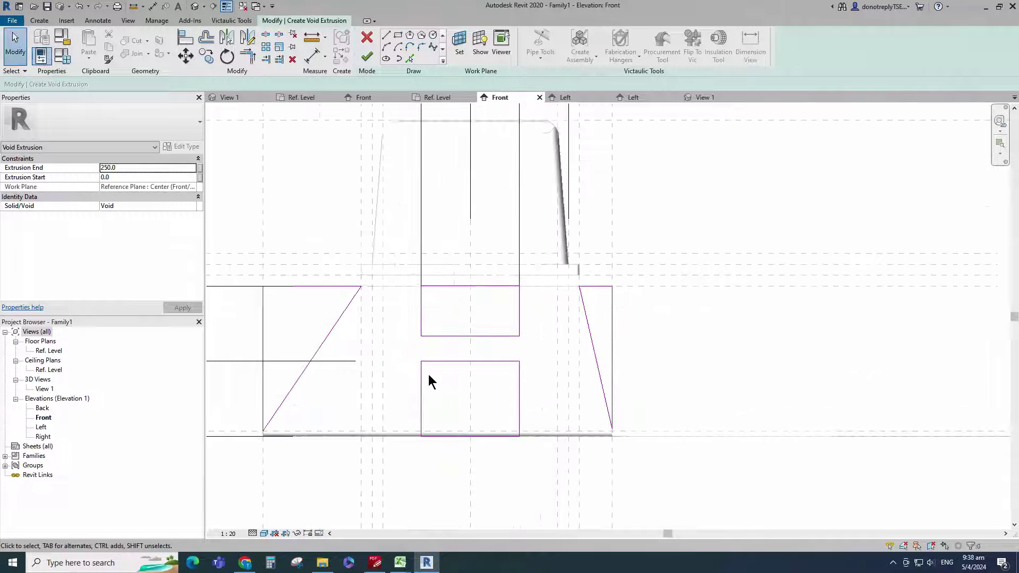
Fillet the lower rectangle's top corners and the upper rectangle's bottom corners with a 2 mm radius.
{"action": "scroll", "coordinate": [427, 379], "scroll_direction": "up", "scroll_amount": 2}
{"action": "left_click", "coordinate": [421, 47]}
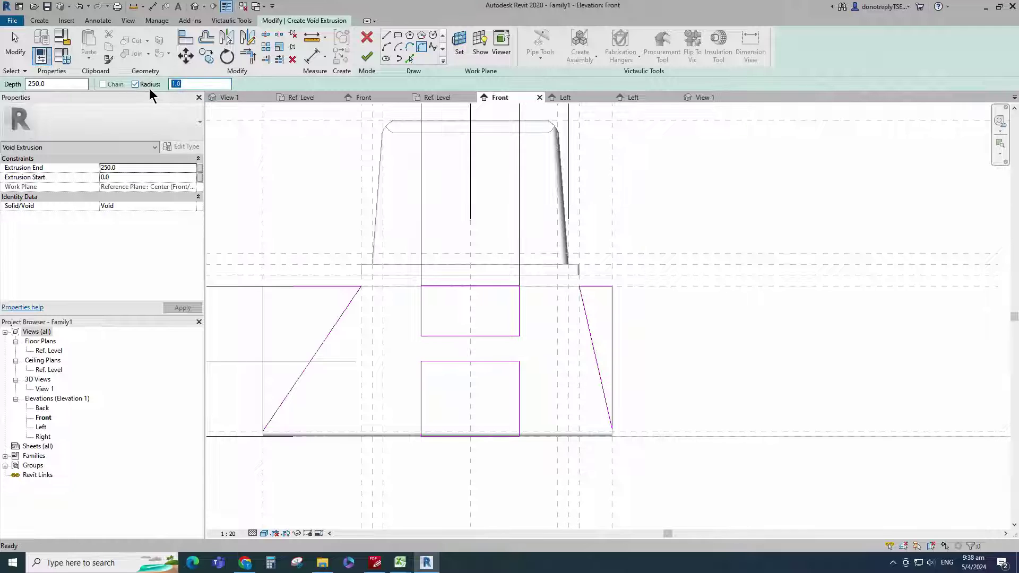
{"action": "left_click", "coordinate": [443, 361]}
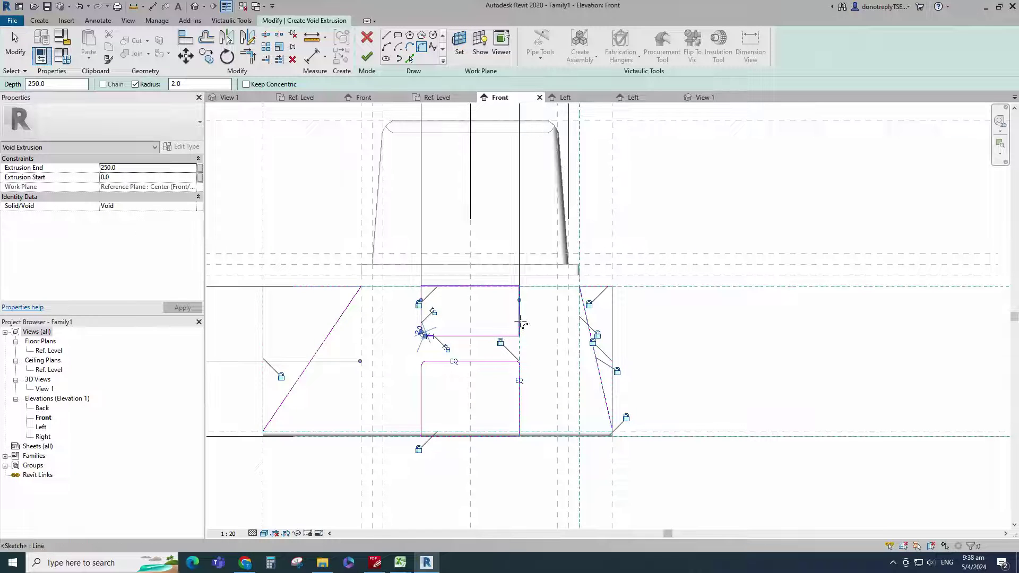
{"action": "scroll", "coordinate": [479, 356], "scroll_direction": "down", "scroll_amount": 4}
{"action": "key", "text": "Escape"}
{"action": "key", "text": "Escape"}
Sketch a circle of about 5 mm radius beside the left slanted line, level with the lower rectangle's top edge.
{"action": "scroll", "coordinate": [435, 429], "scroll_direction": "up", "scroll_amount": 1}
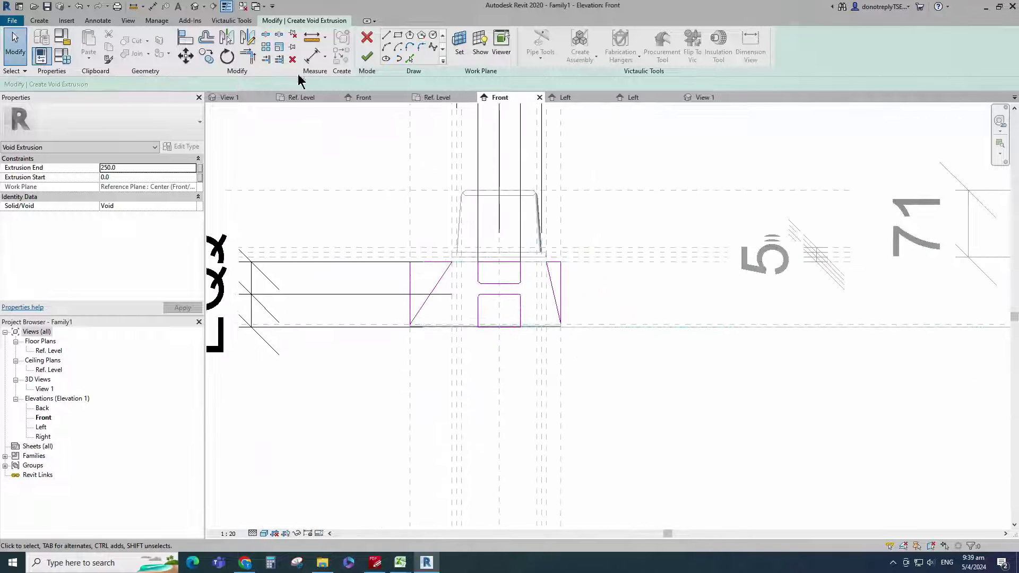
{"action": "scroll", "coordinate": [477, 291], "scroll_direction": "up", "scroll_amount": 2}
{"action": "left_click", "coordinate": [419, 294]}
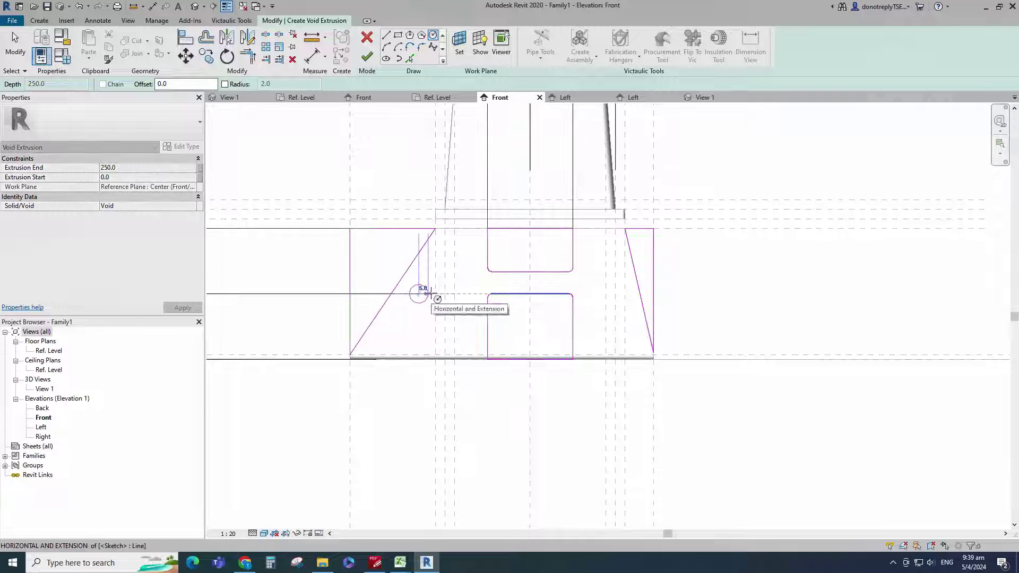
{"action": "left_click", "coordinate": [429, 294]}
{"action": "key", "text": "Escape"}
{"action": "key", "text": "Escape"}
Copy the circle horizontally to the bracket's right side and finish the void extrusion.
{"action": "left_click", "coordinate": [425, 301]}
{"action": "left_click", "coordinate": [206, 55]}
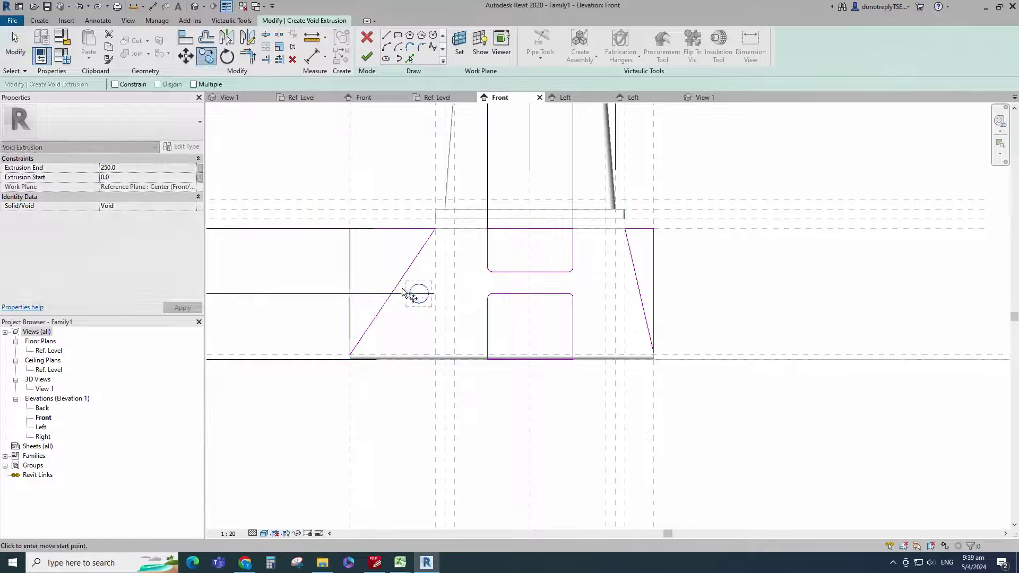
{"action": "left_click", "coordinate": [615, 294]}
{"action": "left_click", "coordinate": [762, 319]}
{"action": "scroll", "coordinate": [364, 411], "scroll_direction": "down", "scroll_amount": 3}
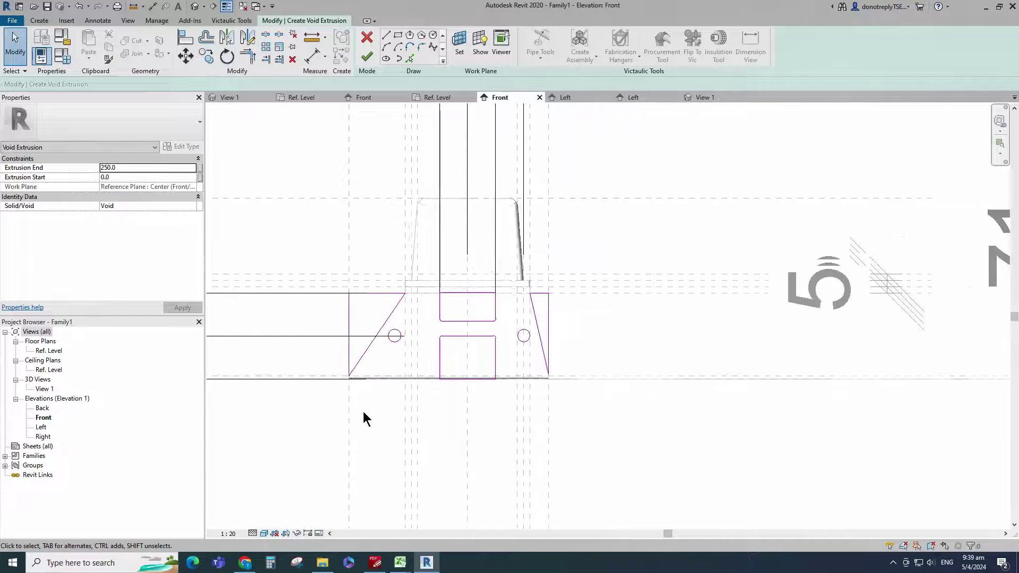
{"action": "middle_click_drag", "start_coordinate": [364, 413], "coordinate": [461, 410]}
{"action": "left_click", "coordinate": [366, 55]}
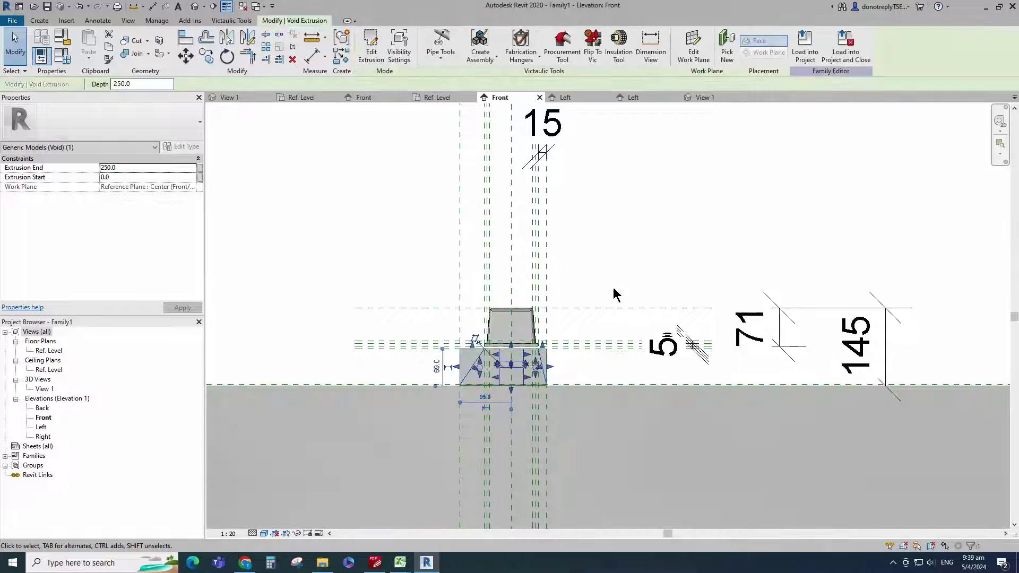
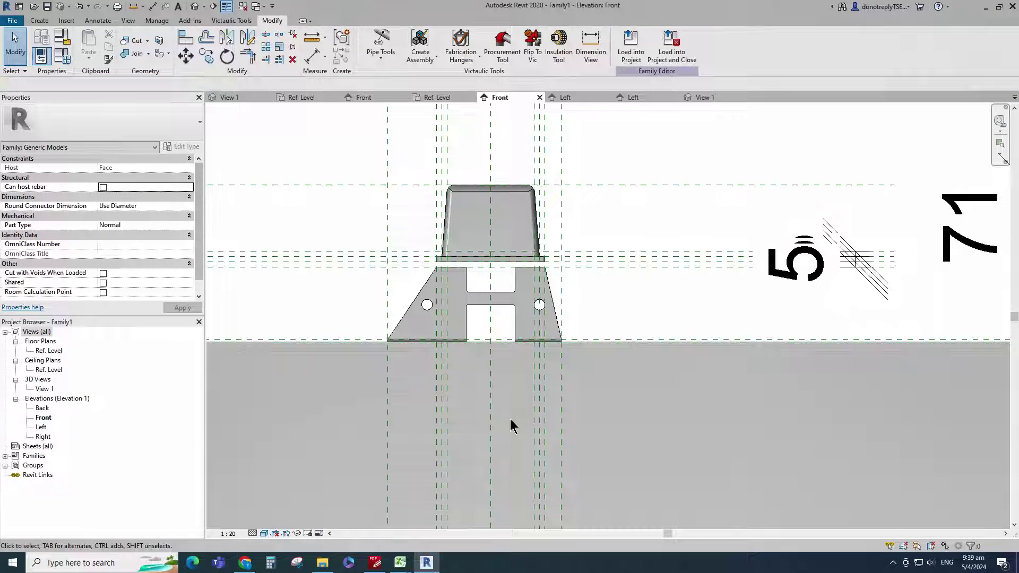
In the Left elevation, shorten the void extrusion so that it ends just beyond the bracket's vertical leg.
{"action": "double_click", "coordinate": [41, 427]}
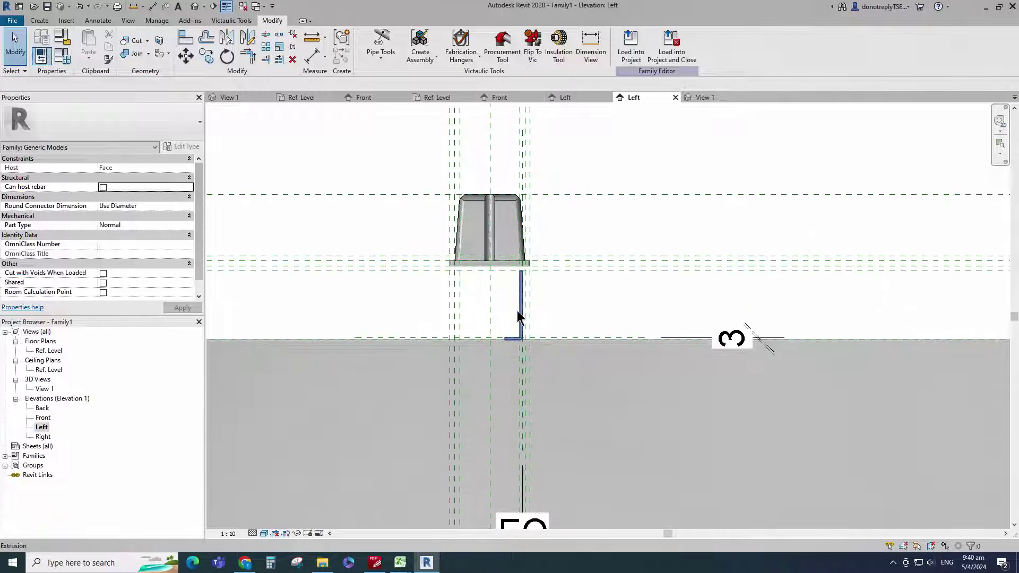
{"action": "left_click", "coordinate": [520, 305]}
{"action": "left_click_drag", "start_coordinate": [745, 310], "coordinate": [530, 318]}
{"action": "left_click", "coordinate": [647, 304]}
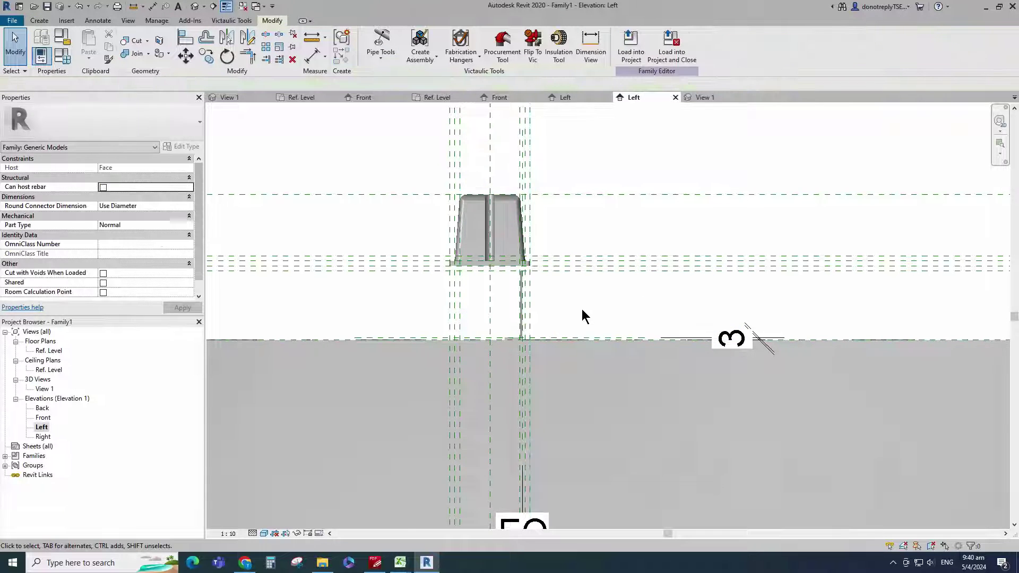
Add a horizontal reference plane offset 24 mm below the reference plane at the underside of the base flange.
{"action": "scroll", "coordinate": [577, 274], "scroll_direction": "up", "scroll_amount": 2}
{"action": "left_click", "coordinate": [566, 262]}
{"action": "left_click", "coordinate": [340, 58]}
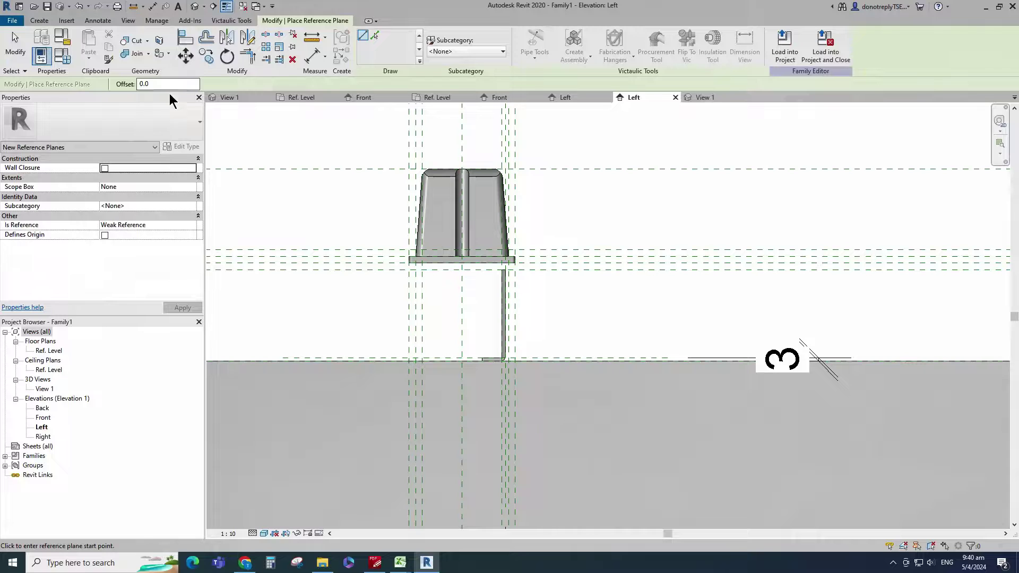
{"action": "type", "text": "24"}
{"action": "left_click", "coordinate": [256, 269]}
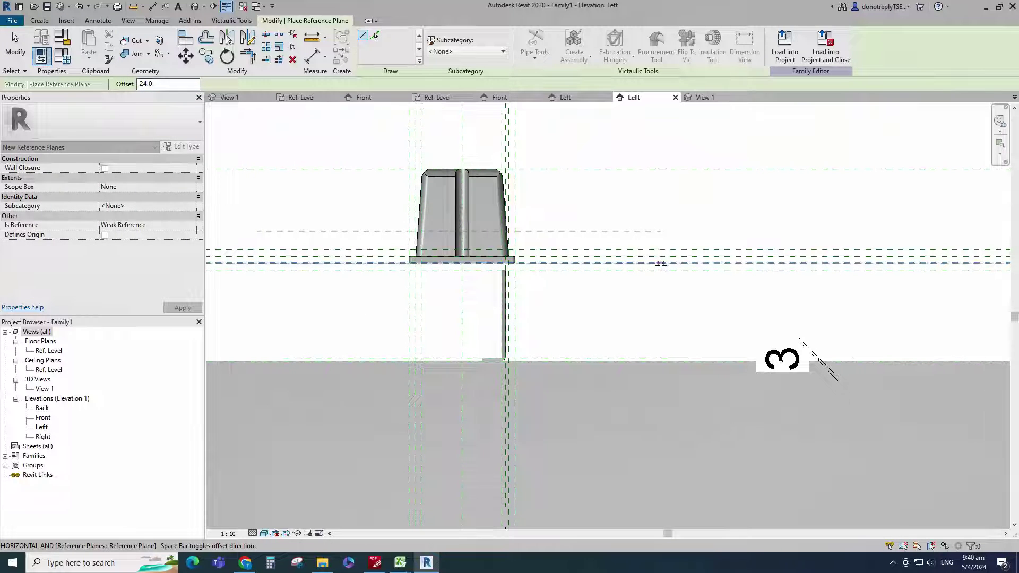
{"action": "left_click", "coordinate": [667, 264]}
Dimension the distance between the reference plane at the base flange's underside and the horizontal plane below it.
{"action": "key", "text": "d"}
{"action": "key", "text": "i"}
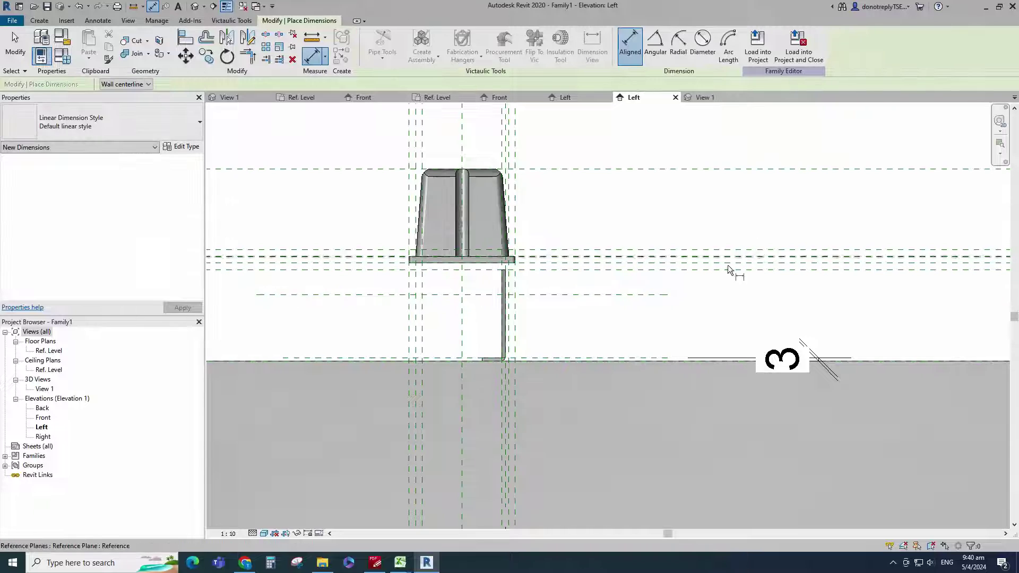
{"action": "left_click", "coordinate": [670, 262]}
{"action": "left_click", "coordinate": [819, 210]}
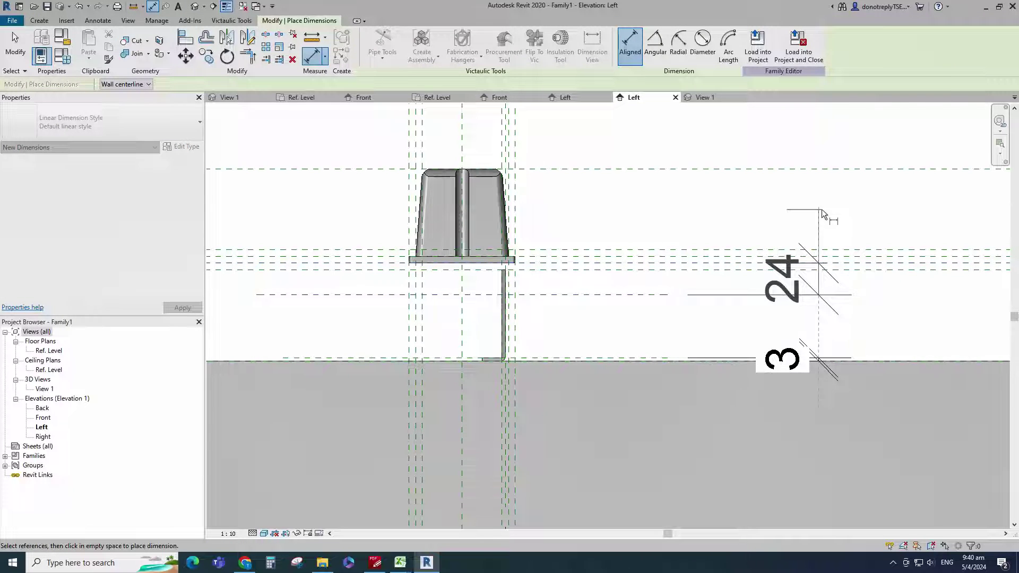
{"action": "key", "text": "Escape"}
{"action": "key", "text": "Escape"}
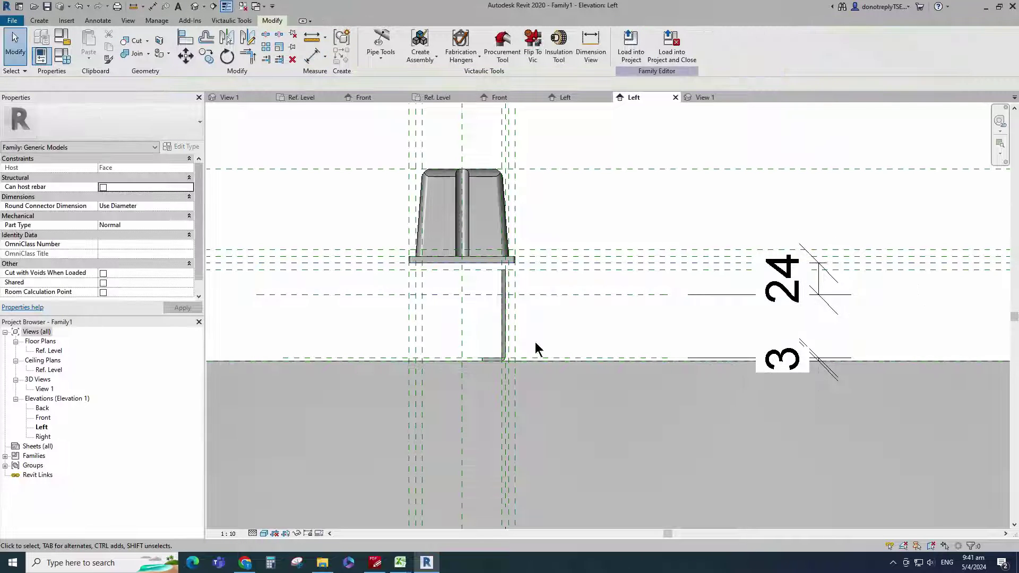
Create a solid extrusion from a narrow rectangle against the bracket leg's outer face, running from the flange's underside to the 24 mm plane.
{"action": "left_click", "coordinate": [40, 21]}
{"action": "left_click", "coordinate": [90, 42]}
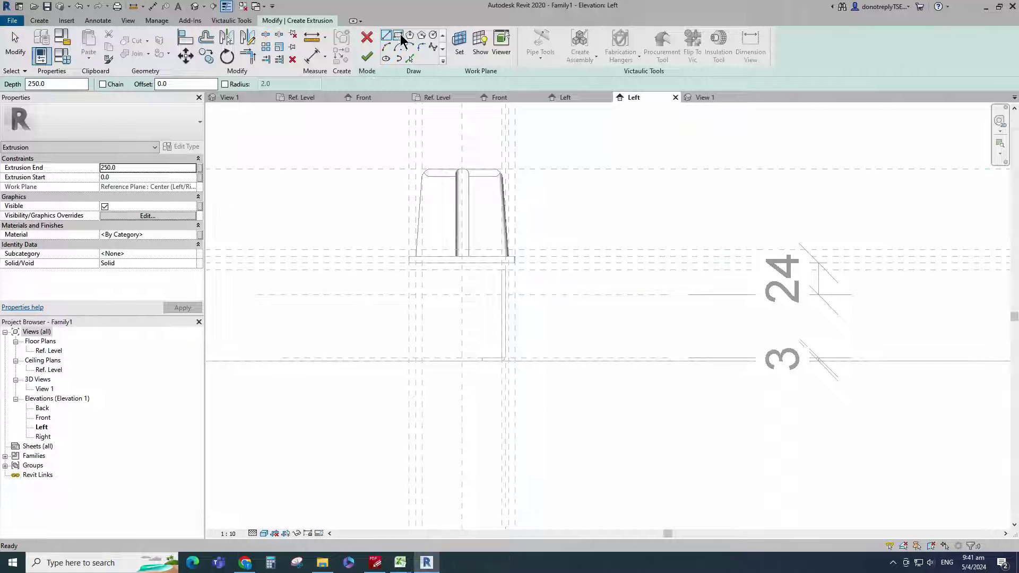
{"action": "scroll", "coordinate": [530, 312], "scroll_direction": "up", "scroll_amount": 3}
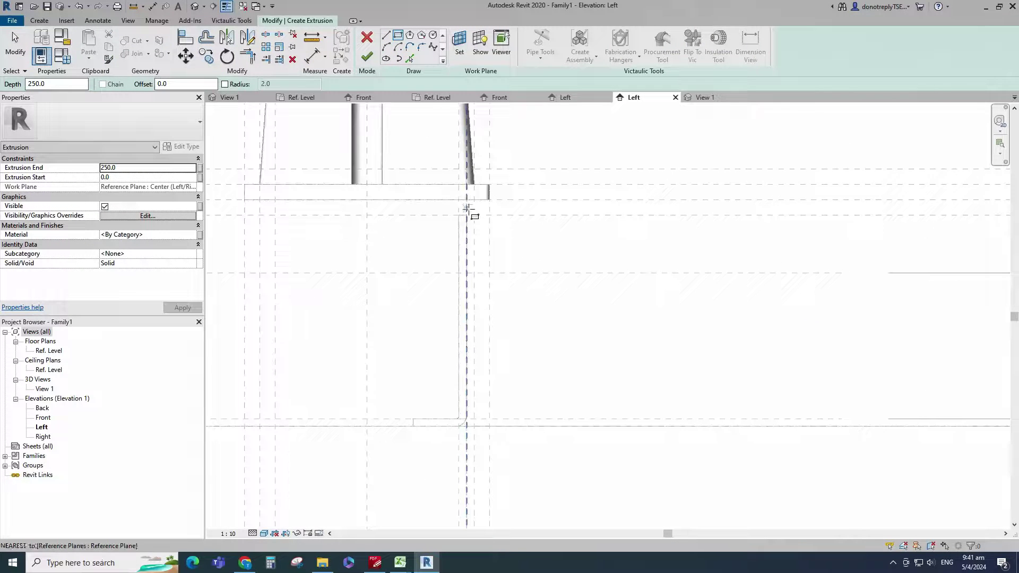
{"action": "left_click", "coordinate": [467, 199]}
{"action": "left_click", "coordinate": [474, 273]}
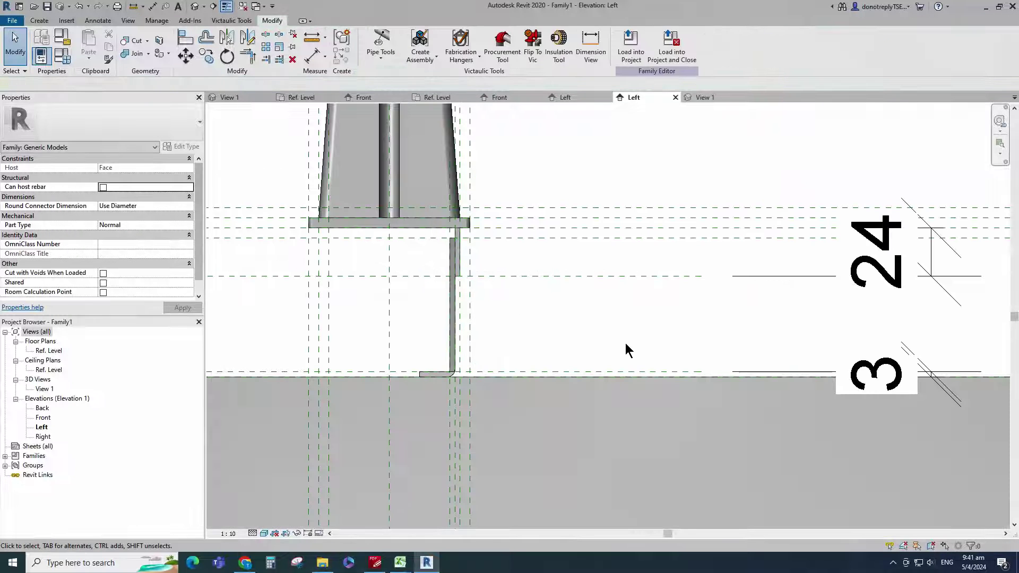
{"action": "scroll", "coordinate": [653, 342], "scroll_direction": "down", "scroll_amount": 1}
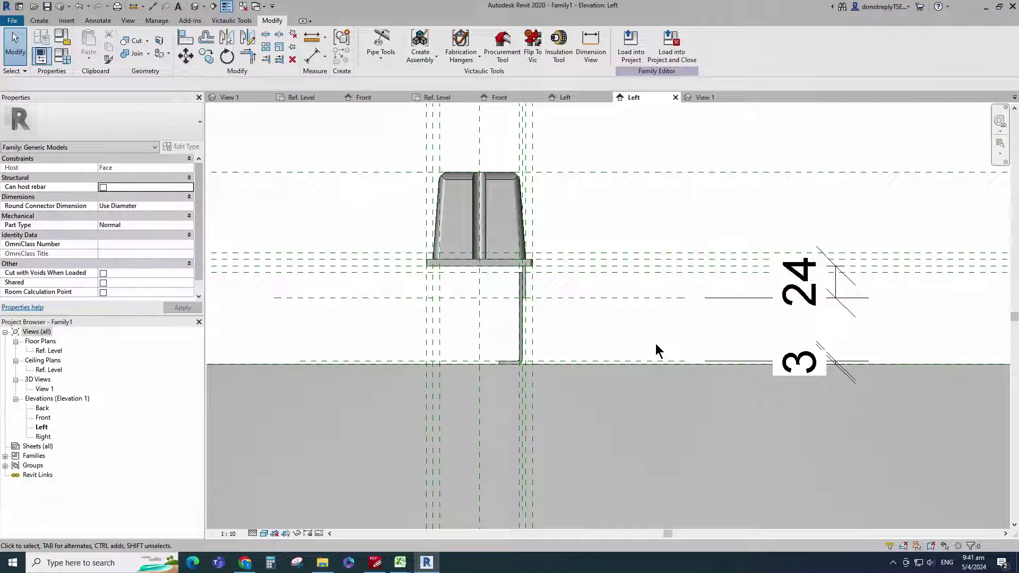
In the Front elevation, stretch the new plate's ends to the reference planes at the blend's base sides, and inspect it in 3D.
{"action": "double_click", "coordinate": [43, 418]}
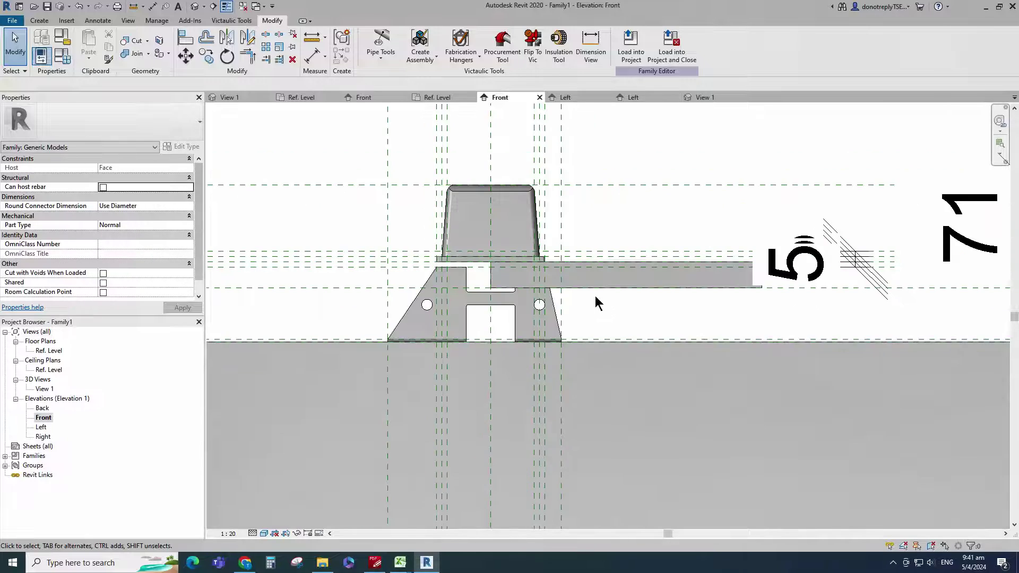
{"action": "scroll", "coordinate": [468, 280], "scroll_direction": "up", "scroll_amount": 1}
{"action": "left_click", "coordinate": [497, 278]}
{"action": "left_click_drag", "start_coordinate": [493, 273], "coordinate": [432, 272]}
{"action": "left_click_drag", "start_coordinate": [843, 280], "coordinate": [562, 273]}
{"action": "left_click", "coordinate": [696, 322]}
{"action": "scroll", "coordinate": [603, 304], "scroll_direction": "down", "scroll_amount": 2}
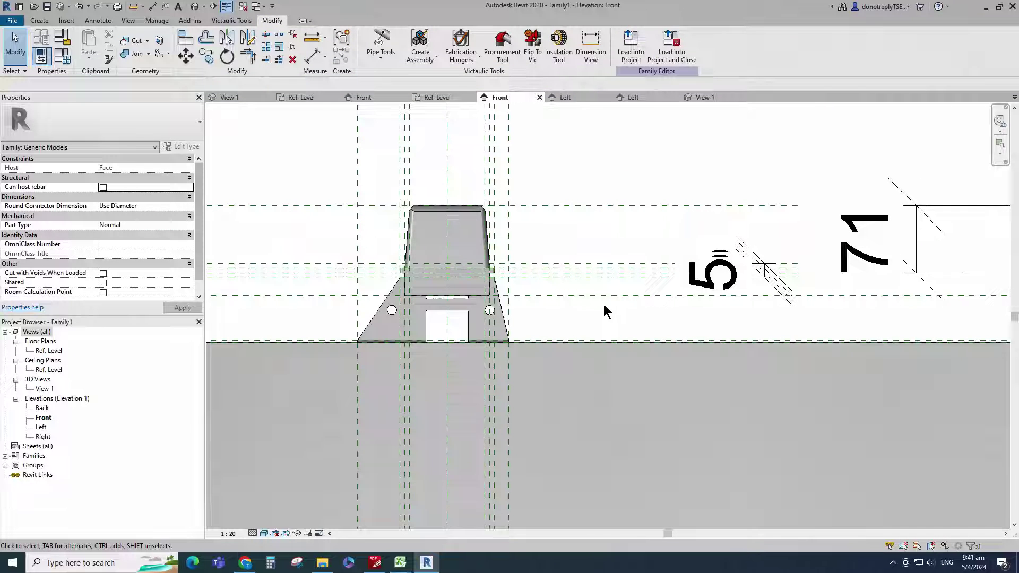
{"action": "double_click", "coordinate": [44, 388]}
{"action": "middle_click_drag", "start_coordinate": [488, 432], "coordinate": [615, 427], "text": "shift"}
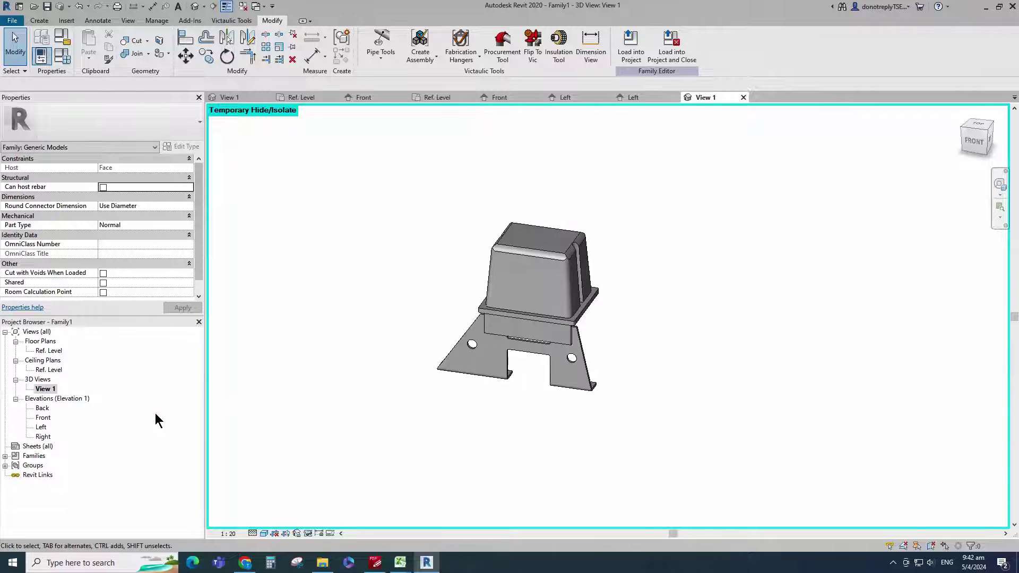
In the Front elevation, add vertical reference planes offset 7 mm inward from the innermost plane on each side of the blend.
{"action": "double_click", "coordinate": [43, 418]}
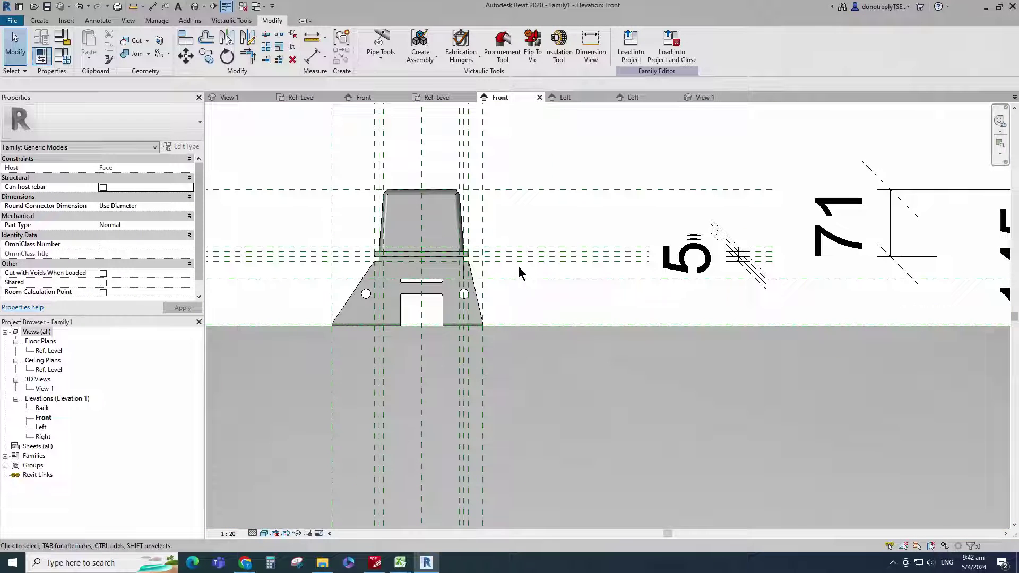
{"action": "left_click", "coordinate": [518, 261]}
{"action": "left_click", "coordinate": [343, 56]}
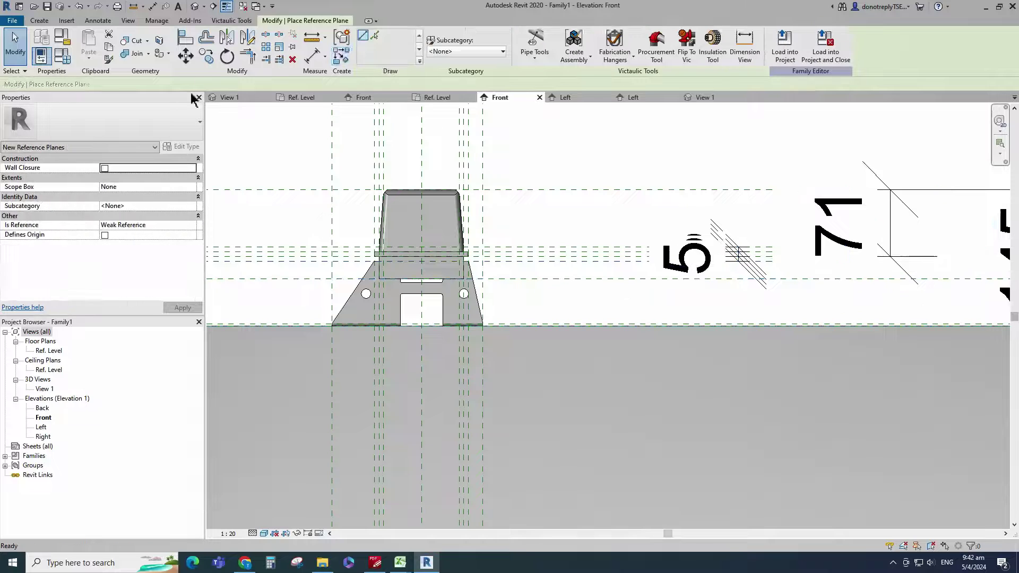
{"action": "left_click_drag", "start_coordinate": [175, 85], "coordinate": [100, 90]}
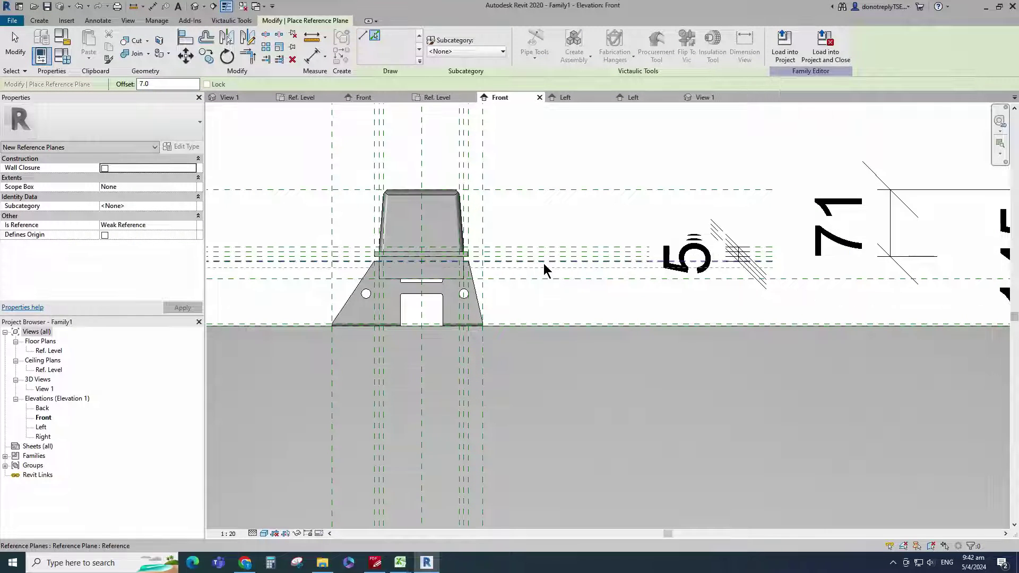
{"action": "scroll", "coordinate": [543, 263], "scroll_direction": "up", "scroll_amount": 2}
Dimension the spacing between the new left-hand vertical reference plane and its neighbouring plane above the blend.
{"action": "left_click", "coordinate": [312, 55]}
{"action": "scroll", "coordinate": [386, 264], "scroll_direction": "down", "scroll_amount": 1}
{"action": "scroll", "coordinate": [382, 261], "scroll_direction": "down", "scroll_amount": 2}
{"action": "left_click", "coordinate": [398, 191]}
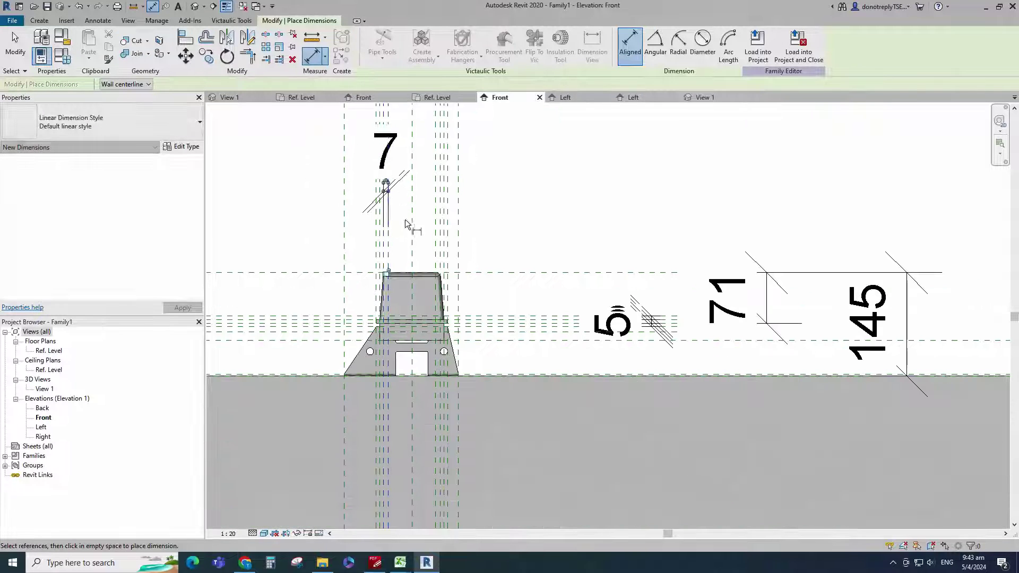
Add an aligned dimension between the two reference planes near the cover's right edge.
{"action": "left_click", "coordinate": [435, 239]}
{"action": "left_click", "coordinate": [440, 237]}
{"action": "left_click", "coordinate": [570, 193]}
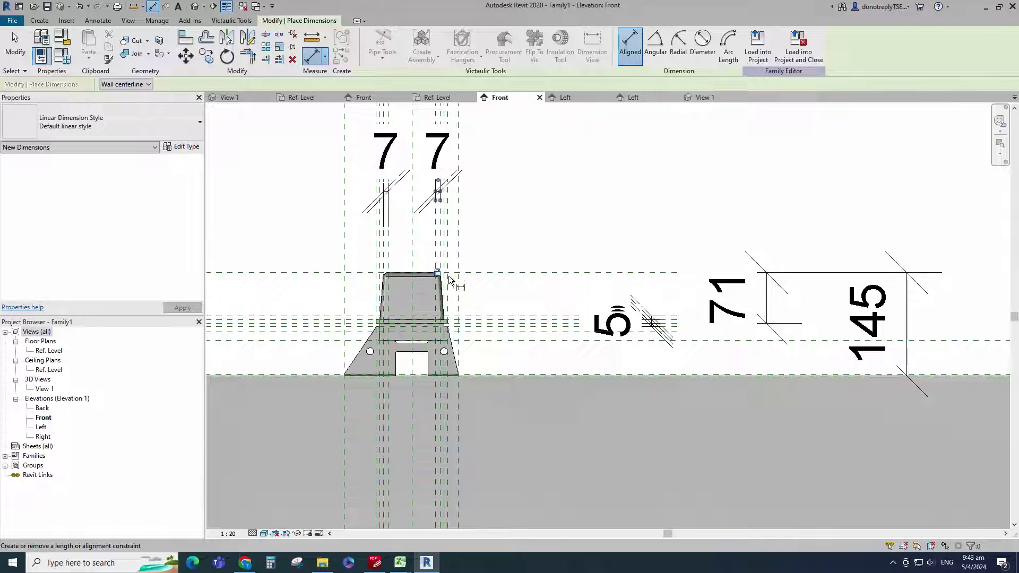
{"action": "scroll", "coordinate": [338, 331], "scroll_direction": "up", "scroll_amount": 2}
{"action": "key", "text": "Escape"}
Start an extrusion and sketch a circumscribed hexagon of about 4 mm radius at the left bolt reference-plane intersection on the bracket plate.
{"action": "scroll", "coordinate": [393, 329], "scroll_direction": "up", "scroll_amount": 1}
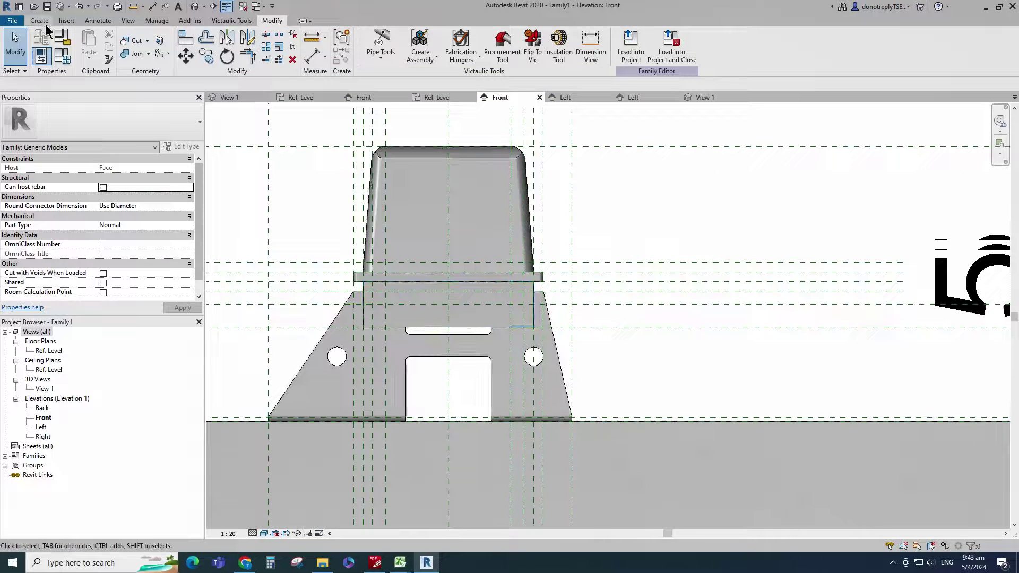
{"action": "left_click", "coordinate": [40, 21]}
{"action": "left_click", "coordinate": [100, 49]}
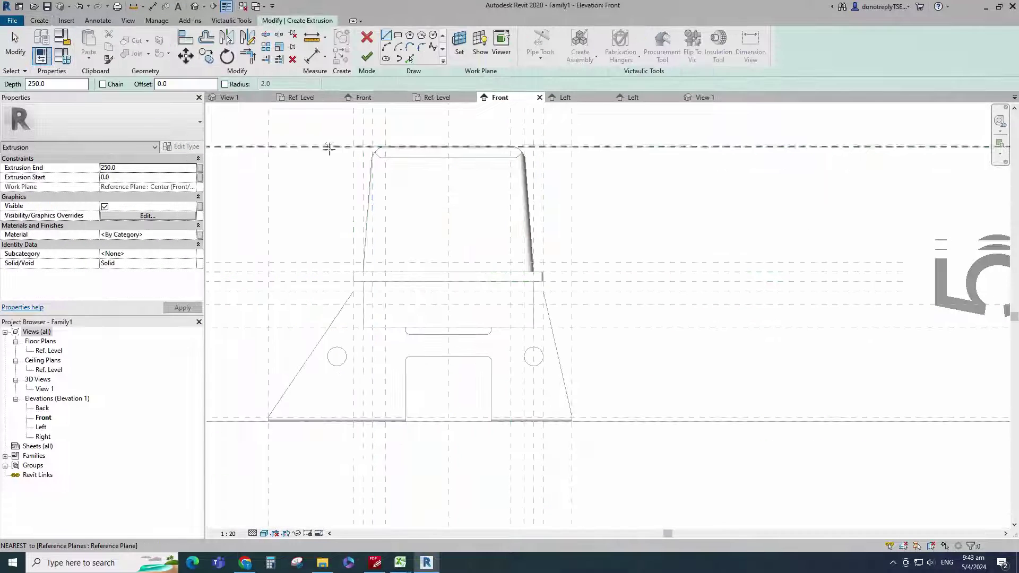
{"action": "left_click", "coordinate": [421, 35]}
{"action": "scroll", "coordinate": [382, 316], "scroll_direction": "up", "scroll_amount": 3}
{"action": "left_click", "coordinate": [377, 289]}
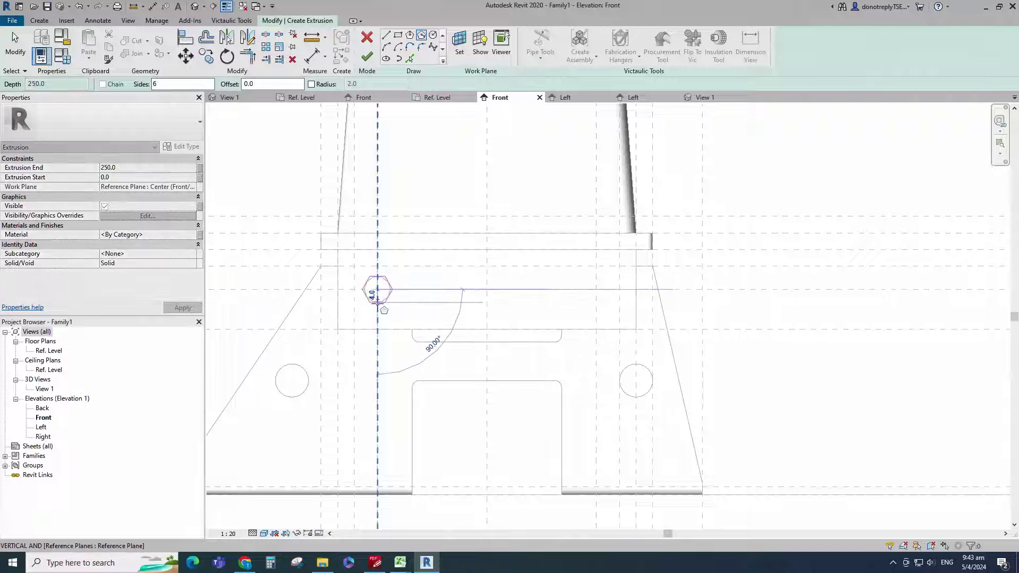
{"action": "left_click", "coordinate": [378, 305]}
{"action": "key", "text": "Escape"}
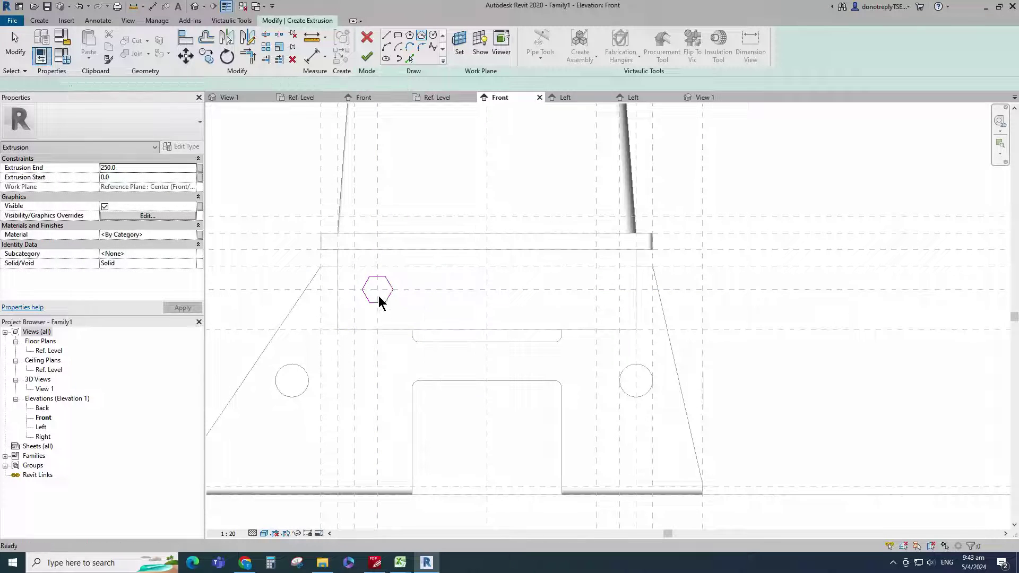
Mirror the hexagon about the vertical centre reference plane and finish the extrusion.
{"action": "left_click_drag", "start_coordinate": [412, 322], "coordinate": [413, 324]}
{"action": "left_click", "coordinate": [227, 39]}
{"action": "left_click", "coordinate": [485, 258]}
{"action": "scroll", "coordinate": [431, 316], "scroll_direction": "down", "scroll_amount": 2}
{"action": "left_click", "coordinate": [663, 324]}
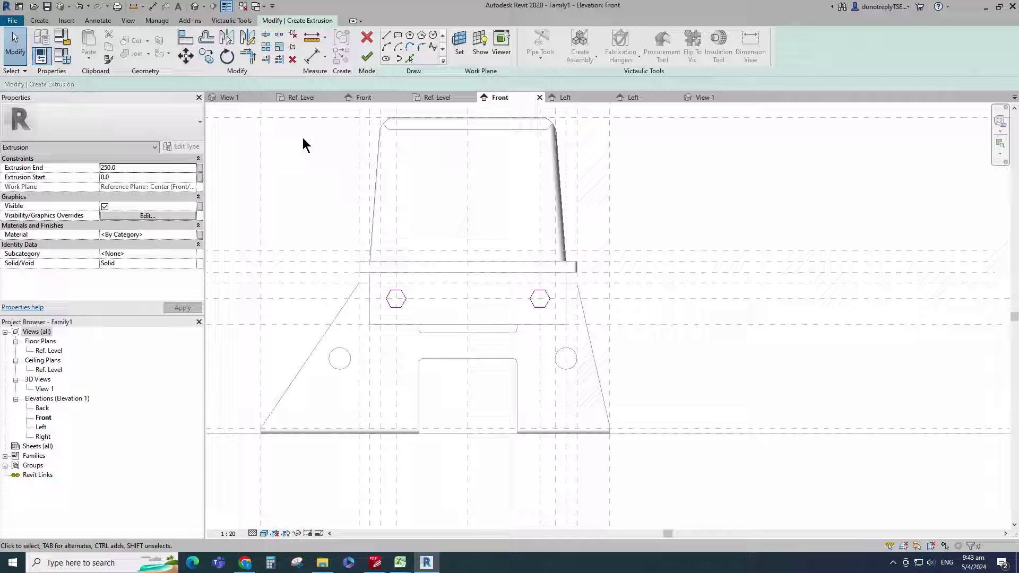
{"action": "left_click", "coordinate": [367, 58]}
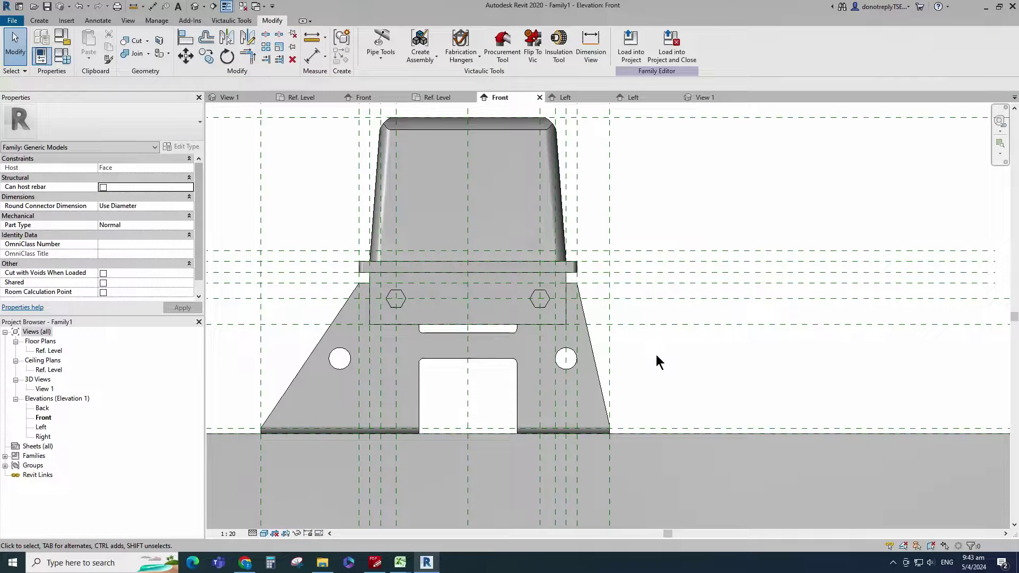
In the Left elevation, shorten the hexagonal extrusion to a bolt head from 35.0 to about 38.4 mm against the plate's outer face.
{"action": "scroll", "coordinate": [656, 354], "scroll_direction": "down", "scroll_amount": 1}
{"action": "double_click", "coordinate": [41, 427]}
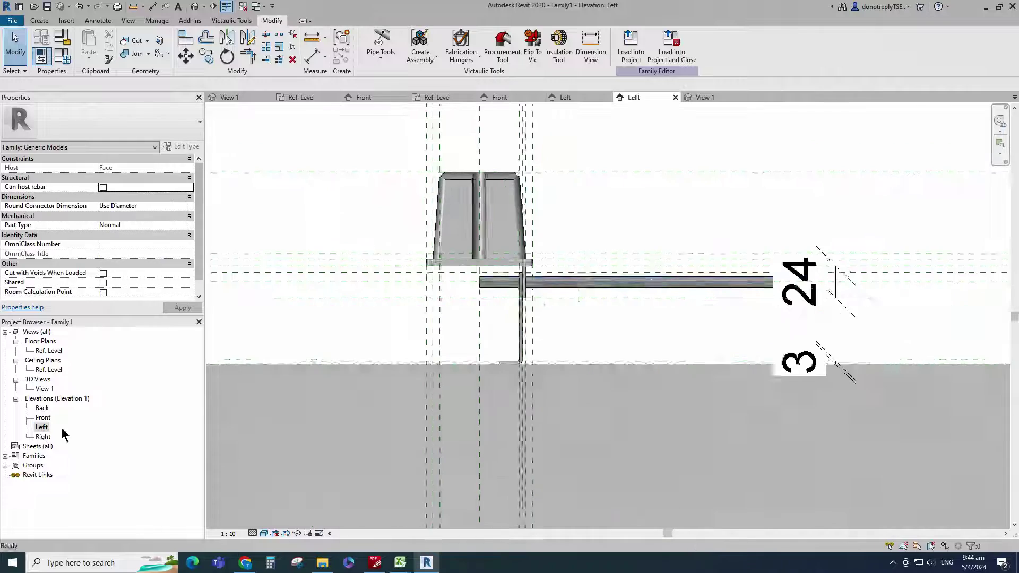
{"action": "scroll", "coordinate": [618, 282], "scroll_direction": "up", "scroll_amount": 2}
{"action": "left_click", "coordinate": [493, 286]}
{"action": "scroll", "coordinate": [469, 347], "scroll_direction": "down", "scroll_amount": 1}
{"action": "left_click", "coordinate": [510, 355]}
{"action": "left_click", "coordinate": [547, 307]}
{"action": "left_click_drag", "start_coordinate": [874, 299], "coordinate": [446, 312]}
{"action": "scroll", "coordinate": [530, 346], "scroll_direction": "up", "scroll_amount": 2}
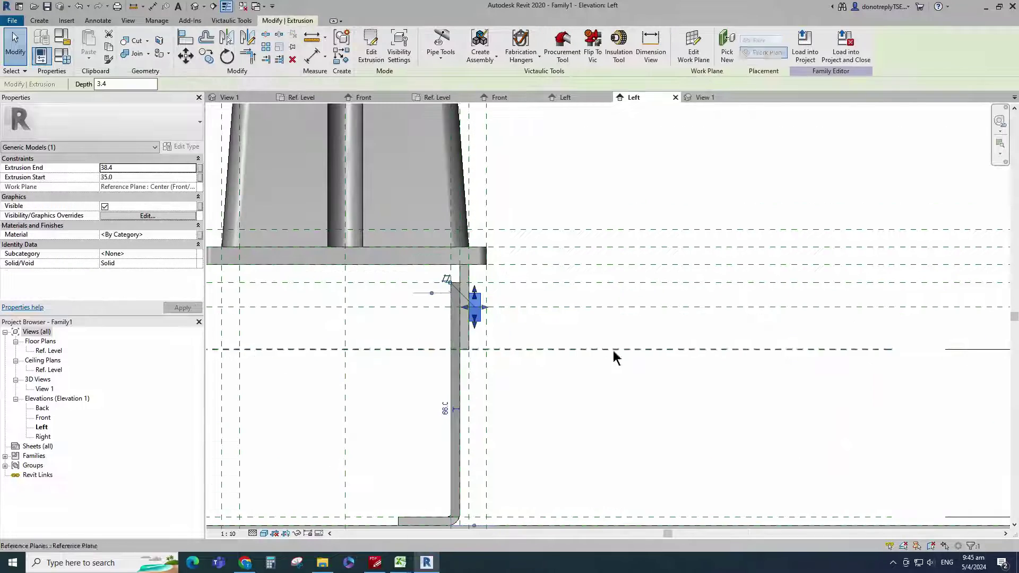
Mirror a copy of the bolt heads about the plane between the two plates and inspect the bracket in 3D.
{"action": "left_click", "coordinate": [227, 41]}
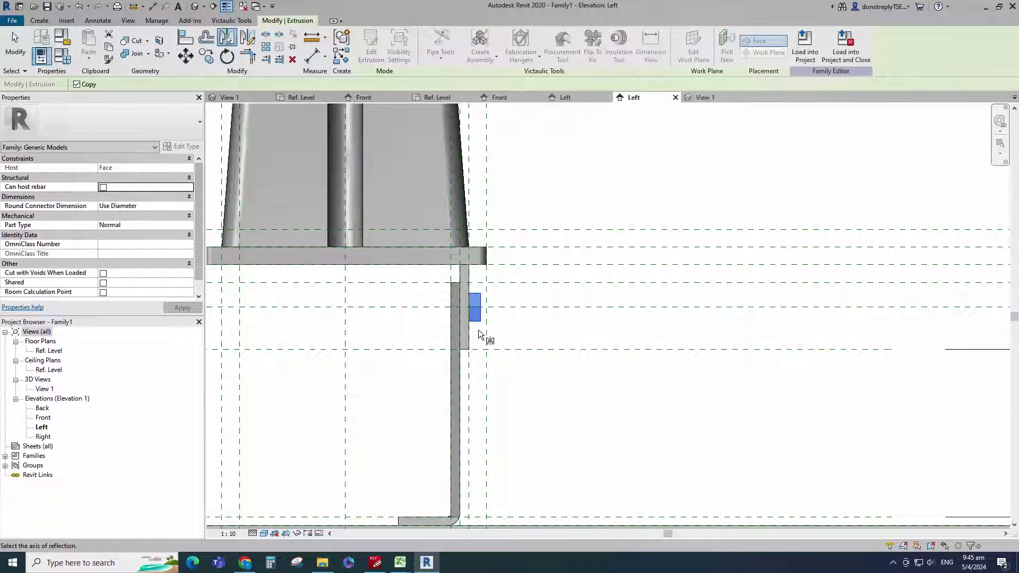
{"action": "left_click", "coordinate": [463, 229]}
{"action": "left_click", "coordinate": [599, 377]}
{"action": "scroll", "coordinate": [598, 377], "scroll_direction": "down", "scroll_amount": 3}
{"action": "double_click", "coordinate": [45, 389]}
{"action": "middle_click_drag", "start_coordinate": [424, 440], "coordinate": [461, 453], "text": "shift"}
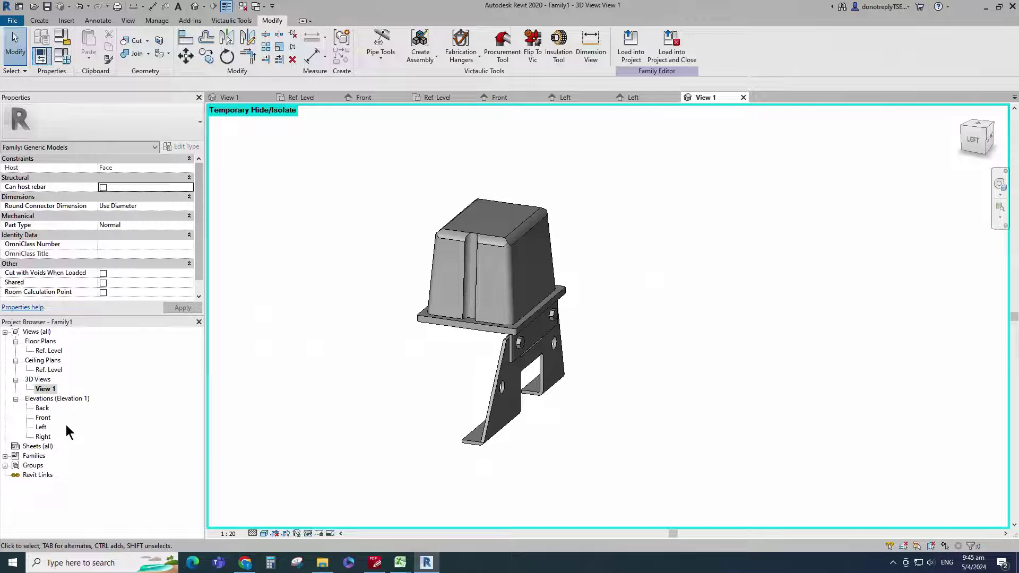
In the Front elevation, start an extrusion and sketch a circle of radius 2 mm at the centre of the left hexagon.
{"action": "double_click", "coordinate": [43, 418]}
{"action": "left_click", "coordinate": [39, 21]}
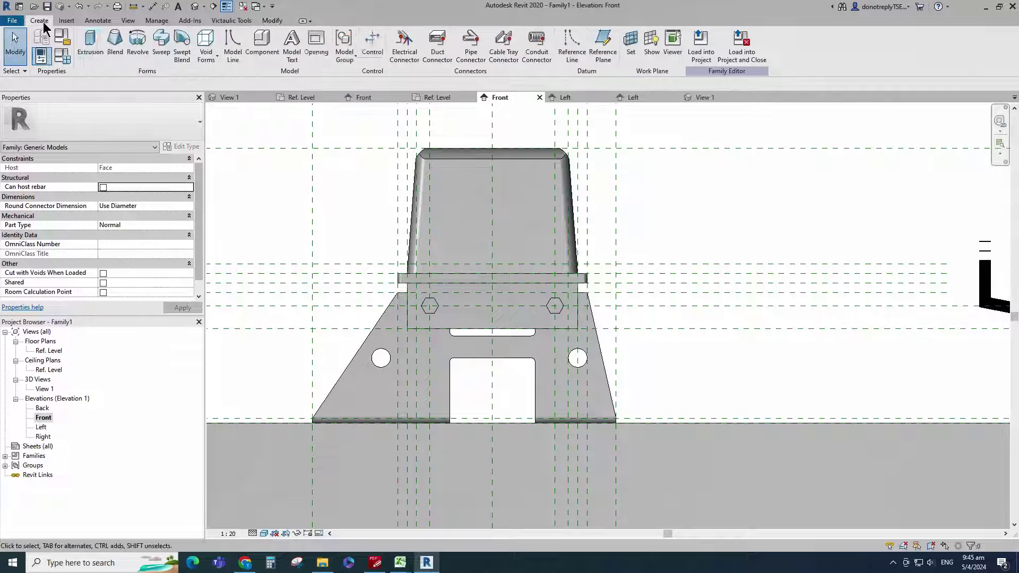
{"action": "left_click", "coordinate": [90, 45]}
{"action": "left_click", "coordinate": [433, 34]}
{"action": "scroll", "coordinate": [440, 291], "scroll_direction": "up", "scroll_amount": 3}
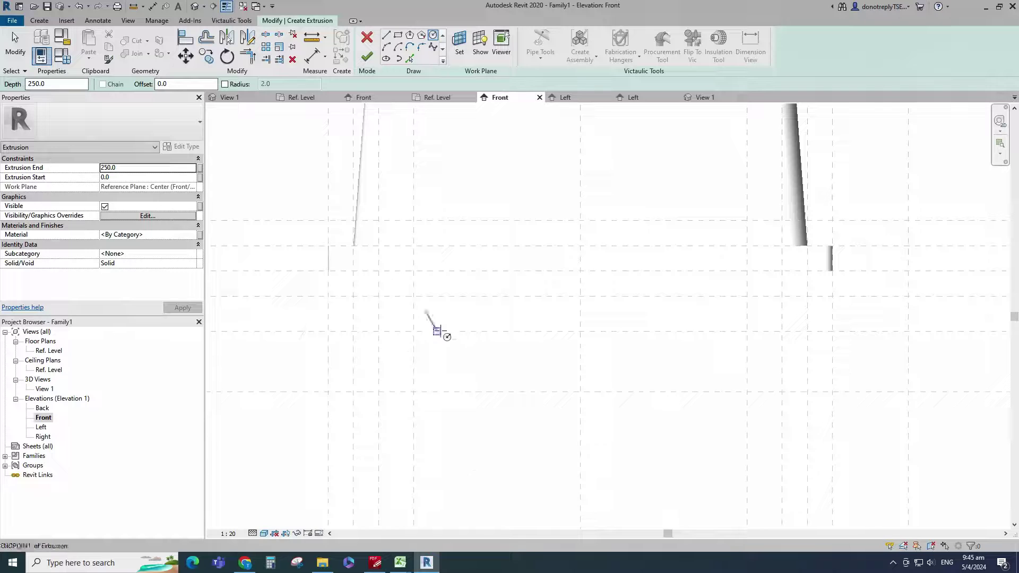
{"action": "left_click", "coordinate": [414, 331]}
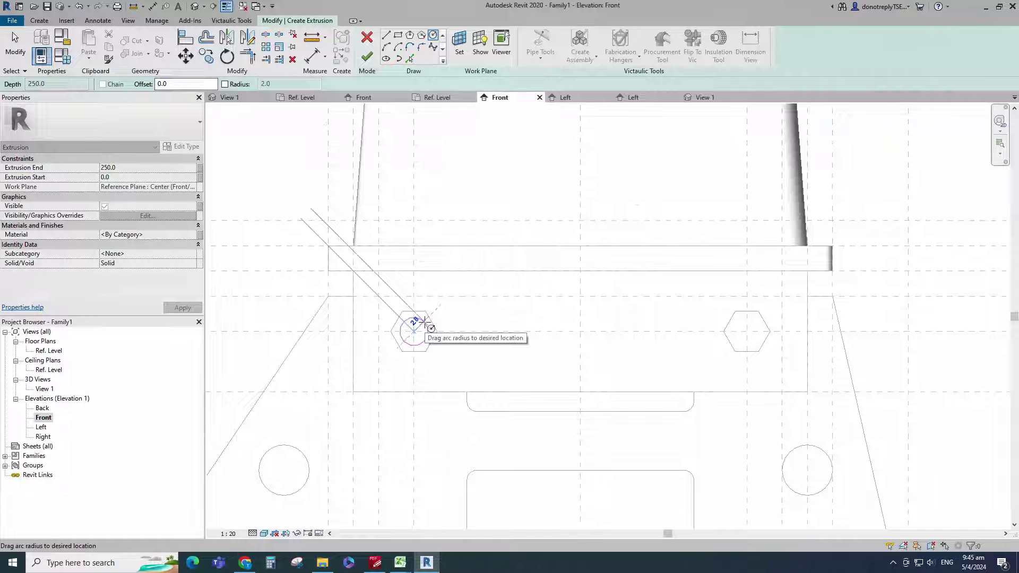
{"action": "scroll", "coordinate": [431, 327], "scroll_direction": "up", "scroll_amount": 1}
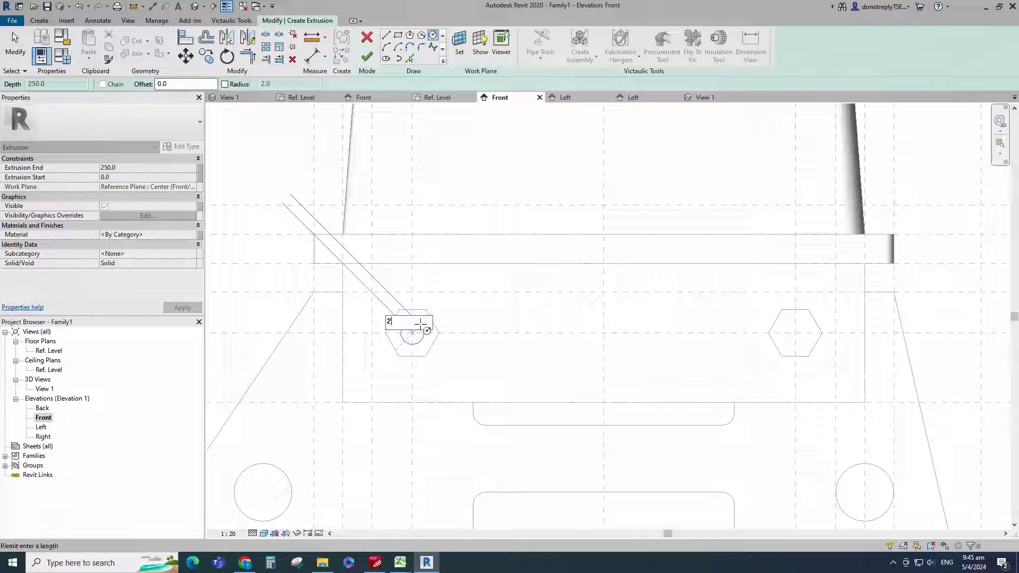
{"action": "type", "text": "2"}
{"action": "key", "text": "Return"}
{"action": "key", "text": "Escape"}
{"action": "key", "text": "Escape"}
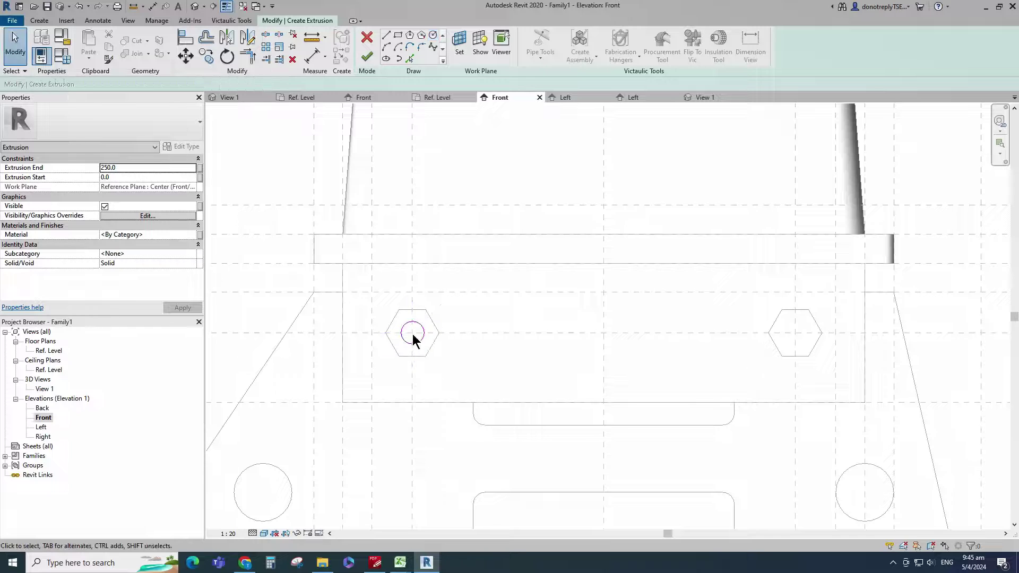
Mirror the circle about the vertical centre reference plane and finish the bolt shank extrusion.
{"action": "scroll", "coordinate": [412, 333], "scroll_direction": "down", "scroll_amount": 1}
{"action": "left_click", "coordinate": [401, 322]}
{"action": "left_click", "coordinate": [227, 37]}
{"action": "left_click", "coordinate": [576, 306]}
{"action": "key", "text": "Escape"}
{"action": "scroll", "coordinate": [503, 347], "scroll_direction": "down", "scroll_amount": 1}
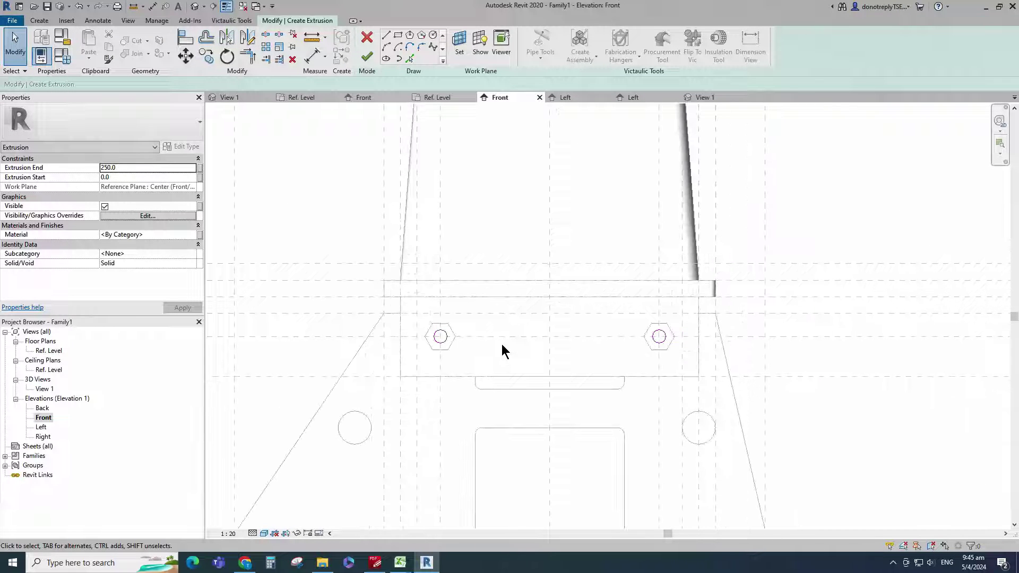
{"action": "scroll", "coordinate": [501, 345], "scroll_direction": "down", "scroll_amount": 1}
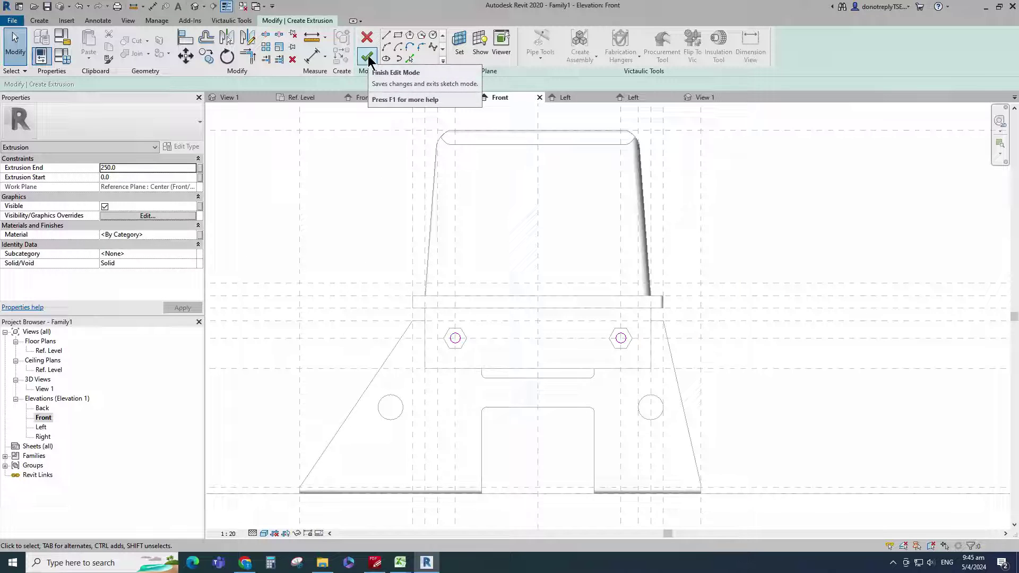
{"action": "left_click", "coordinate": [366, 57]}
{"action": "left_click", "coordinate": [366, 247]}
In the Left elevation, shorten the far end of the bolt shank extrusion back to the bolt heads.
{"action": "double_click", "coordinate": [41, 430]}
{"action": "left_click", "coordinate": [540, 331]}
{"action": "left_click", "coordinate": [544, 343]}
{"action": "left_click", "coordinate": [543, 338]}
{"action": "scroll", "coordinate": [773, 350], "scroll_direction": "down", "scroll_amount": 1}
{"action": "scroll", "coordinate": [772, 349], "scroll_direction": "down", "scroll_amount": 1}
{"action": "left_click_drag", "start_coordinate": [898, 337], "coordinate": [571, 342]}
{"action": "scroll", "coordinate": [647, 359], "scroll_direction": "up", "scroll_amount": 2}
Shorten the shank's other end to just past the inner nuts and check the bolts in 3D.
{"action": "left_click_drag", "start_coordinate": [414, 321], "coordinate": [491, 318]}
{"action": "scroll", "coordinate": [482, 323], "scroll_direction": "up", "scroll_amount": 2}
{"action": "scroll", "coordinate": [481, 324], "scroll_direction": "up", "scroll_amount": 1}
{"action": "left_click", "coordinate": [590, 367]}
{"action": "scroll", "coordinate": [631, 376], "scroll_direction": "down", "scroll_amount": 2}
{"action": "left_click", "coordinate": [47, 391]}
{"action": "double_click", "coordinate": [45, 390]}
{"action": "middle_click_drag", "start_coordinate": [709, 434], "coordinate": [635, 446], "text": "shift"}
{"action": "middle_click_drag", "start_coordinate": [556, 472], "coordinate": [655, 416], "text": "shift"}
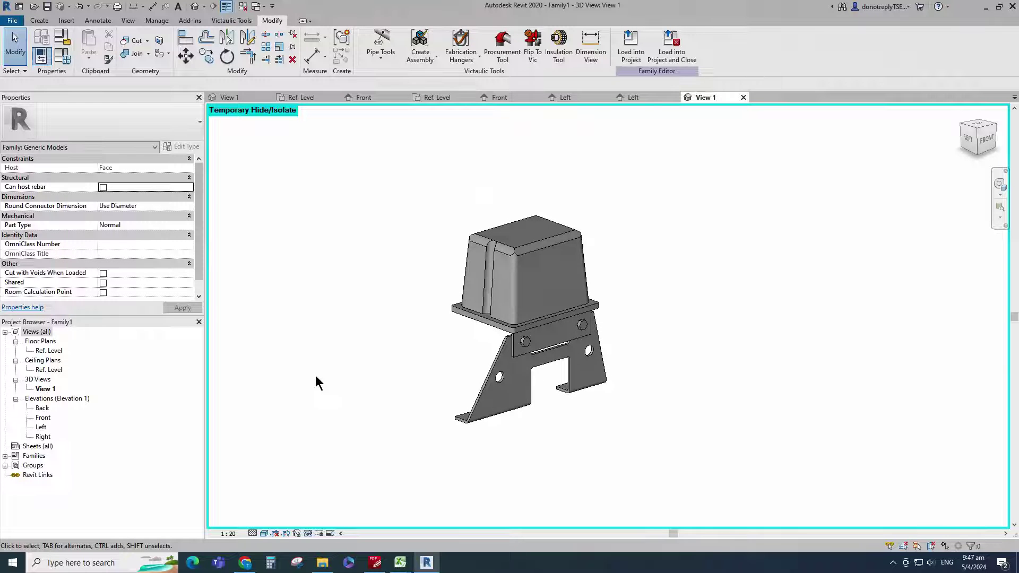
In the Left elevation, create a reference plane offset 18 mm inward from the plate's outer reference plane.
{"action": "double_click", "coordinate": [41, 427]}
{"action": "scroll", "coordinate": [536, 438], "scroll_direction": "down", "scroll_amount": 1}
{"action": "scroll", "coordinate": [537, 471], "scroll_direction": "up", "scroll_amount": 1}
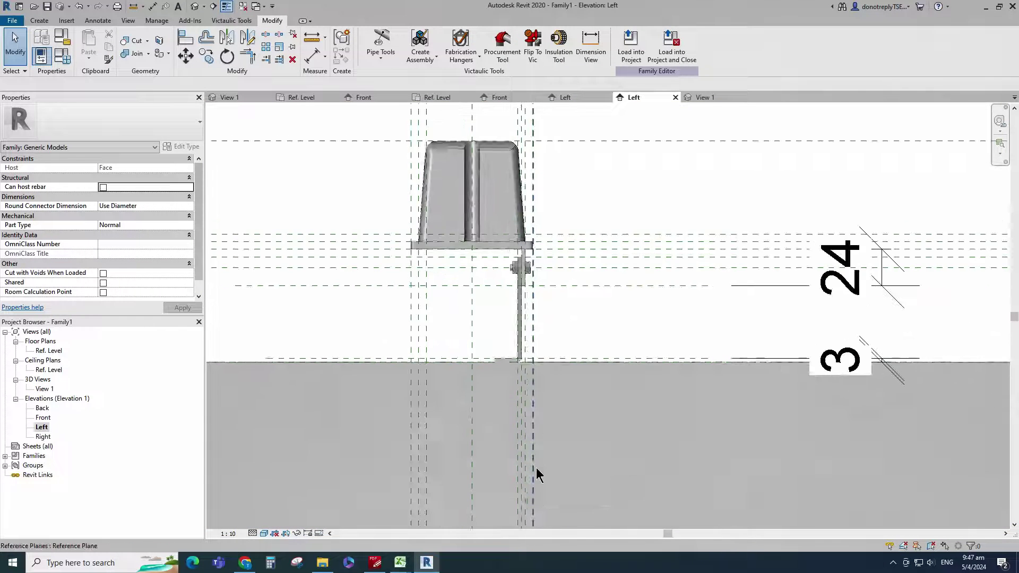
{"action": "scroll", "coordinate": [538, 468], "scroll_direction": "down", "scroll_amount": 2}
{"action": "middle_click_drag", "start_coordinate": [538, 468], "coordinate": [487, 228]}
{"action": "key", "text": "r"}
{"action": "key", "text": "p"}
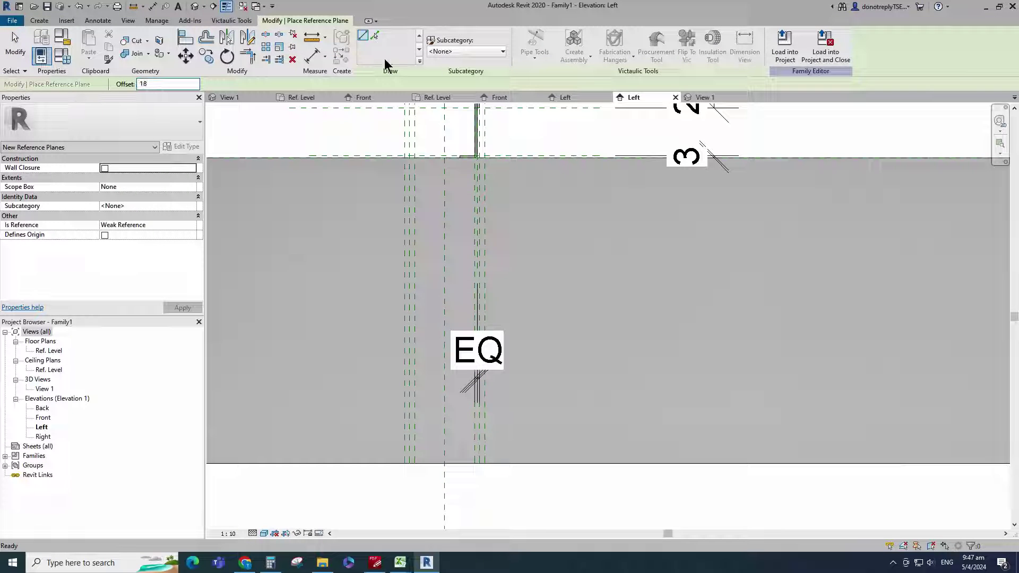
{"action": "scroll", "coordinate": [478, 466], "scroll_direction": "up", "scroll_amount": 2}
{"action": "left_click", "coordinate": [477, 448]}
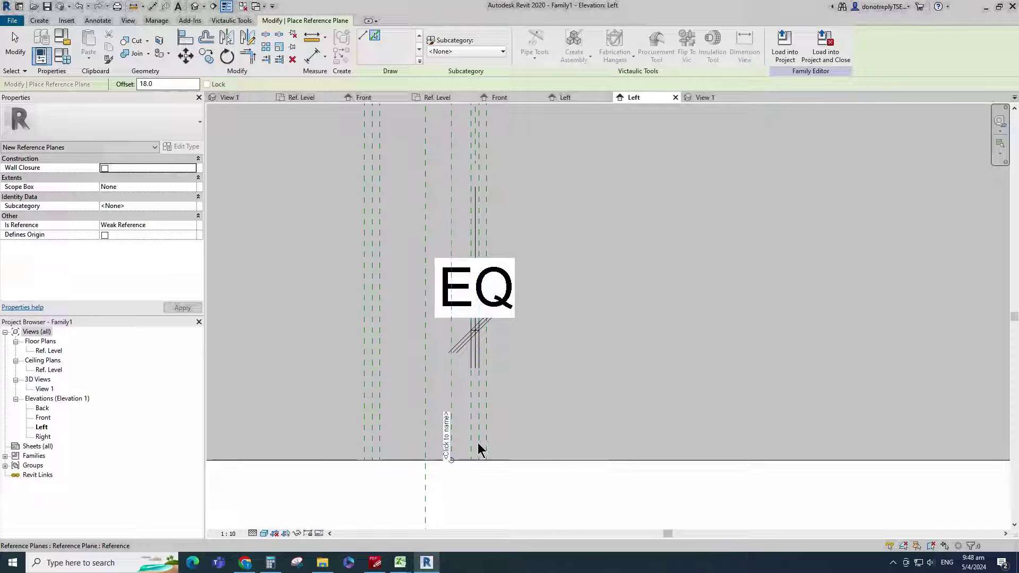
Add a chained dimension across the centre, new and outer plate reference planes and make its segments equal.
{"action": "left_click", "coordinate": [306, 61]}
{"action": "left_click", "coordinate": [452, 413]}
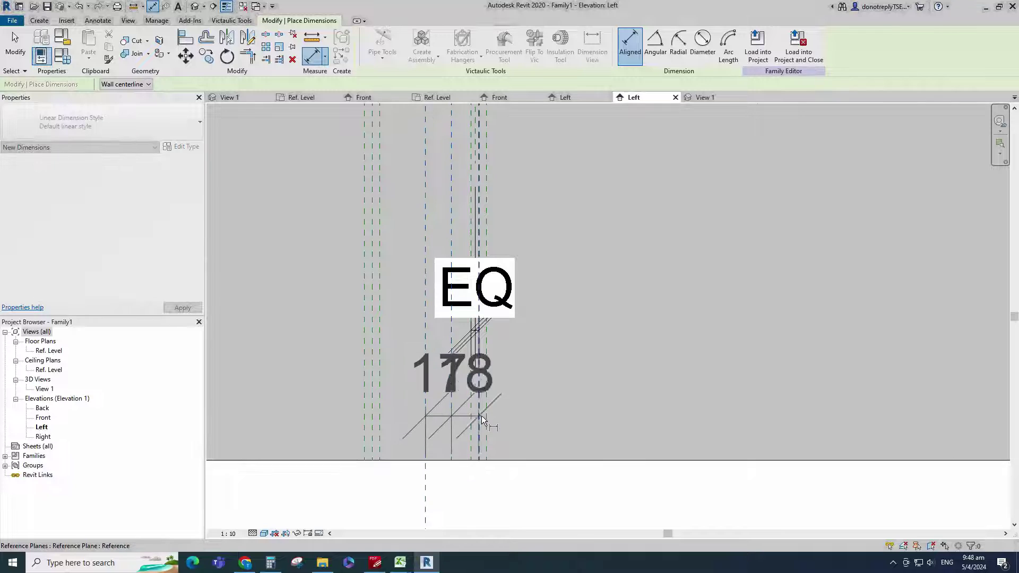
{"action": "scroll", "coordinate": [446, 370], "scroll_direction": "down", "scroll_amount": 3}
{"action": "scroll", "coordinate": [478, 306], "scroll_direction": "up", "scroll_amount": 1}
{"action": "left_click", "coordinate": [530, 418]}
{"action": "left_click", "coordinate": [439, 335]}
{"action": "key", "text": "Escape"}
{"action": "scroll", "coordinate": [509, 297], "scroll_direction": "up", "scroll_amount": 2}
Edit the bracket extrusion's sketch and move the foot dimension's witness line from the plate plane to the new middle reference plane.
{"action": "left_click", "coordinate": [514, 253]}
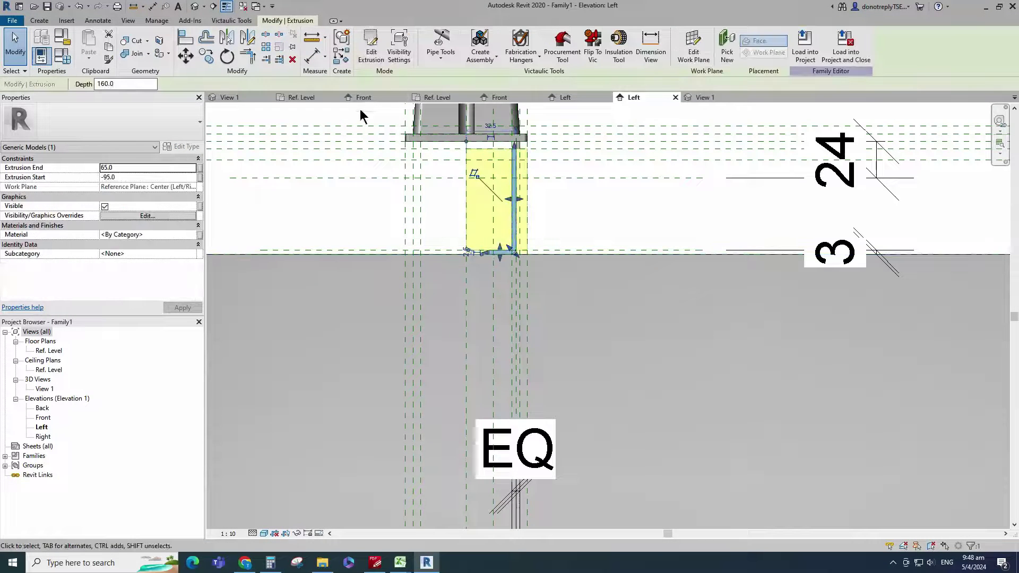
{"action": "left_click", "coordinate": [371, 49]}
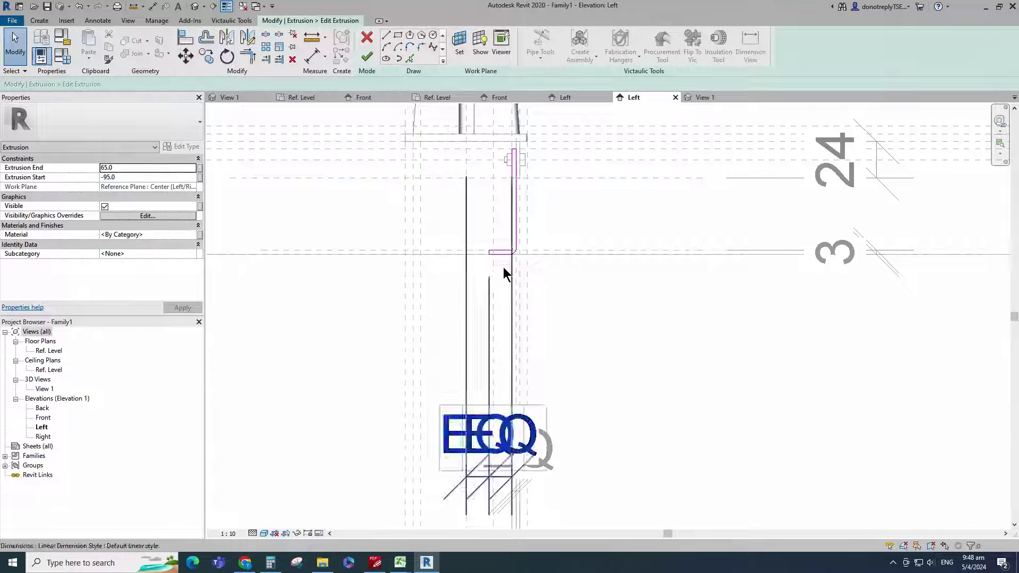
{"action": "scroll", "coordinate": [503, 266], "scroll_direction": "down", "scroll_amount": 1}
{"action": "left_click", "coordinate": [507, 325]}
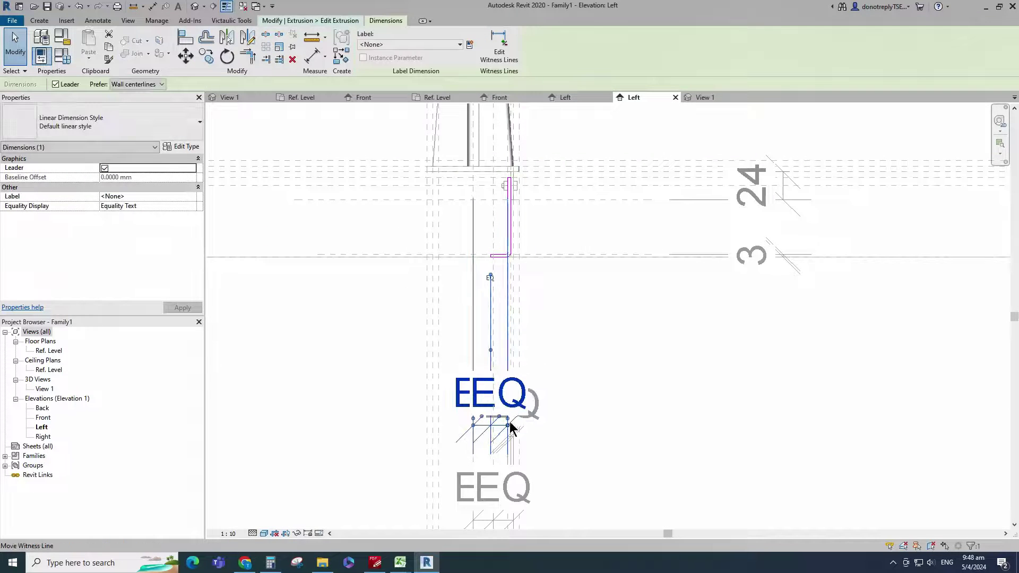
{"action": "left_click_drag", "start_coordinate": [505, 288], "coordinate": [492, 290]}
{"action": "left_click", "coordinate": [592, 297]}
Reapply equality to the foot dimension so the foot extends midway between the centre and new reference planes, and finish the bracket sketch.
{"action": "left_click", "coordinate": [503, 404]}
{"action": "scroll", "coordinate": [485, 268], "scroll_direction": "down", "scroll_amount": 3}
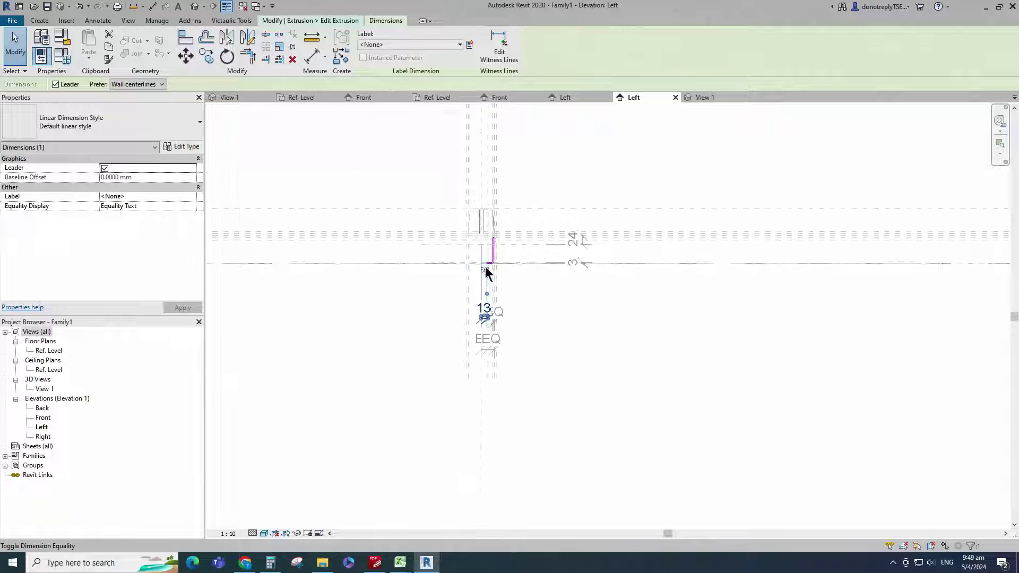
{"action": "scroll", "coordinate": [484, 273], "scroll_direction": "up", "scroll_amount": 4}
{"action": "left_click", "coordinate": [483, 263]}
{"action": "left_click", "coordinate": [588, 310]}
{"action": "scroll", "coordinate": [322, 325], "scroll_direction": "down", "scroll_amount": 2}
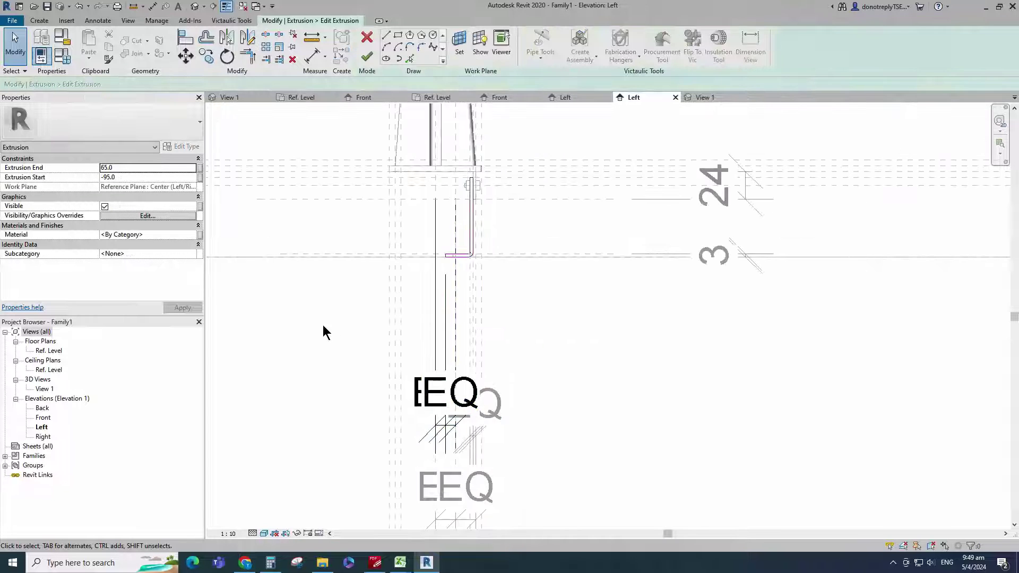
{"action": "left_click", "coordinate": [366, 57]}
{"action": "scroll", "coordinate": [388, 286], "scroll_direction": "up", "scroll_amount": 4}
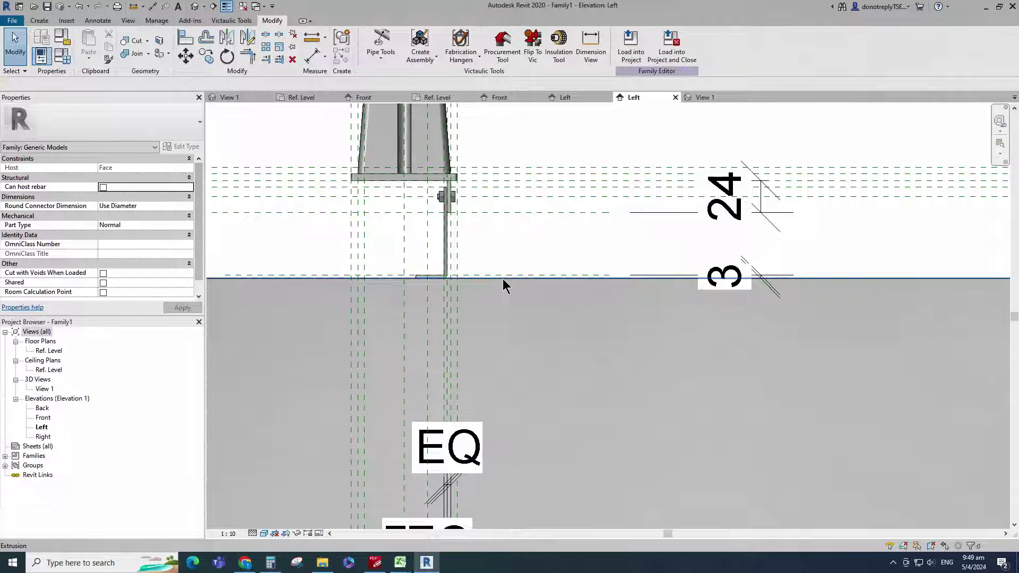
Open the Ref. Level floor plan and set its visual style to Shaded.
{"action": "double_click", "coordinate": [49, 351]}
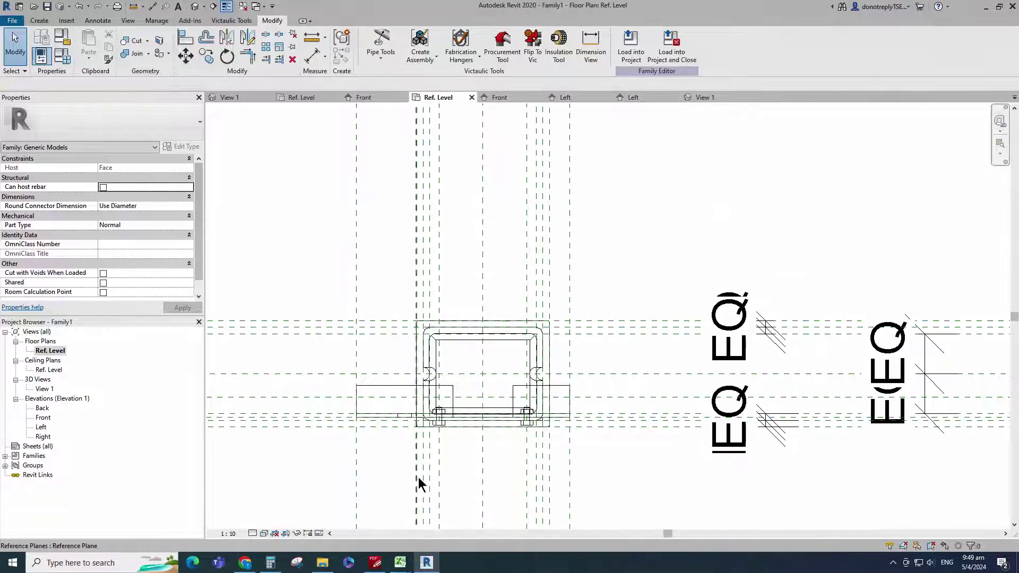
{"action": "scroll", "coordinate": [418, 484], "scroll_direction": "up", "scroll_amount": 3}
{"action": "left_click", "coordinate": [264, 533]}
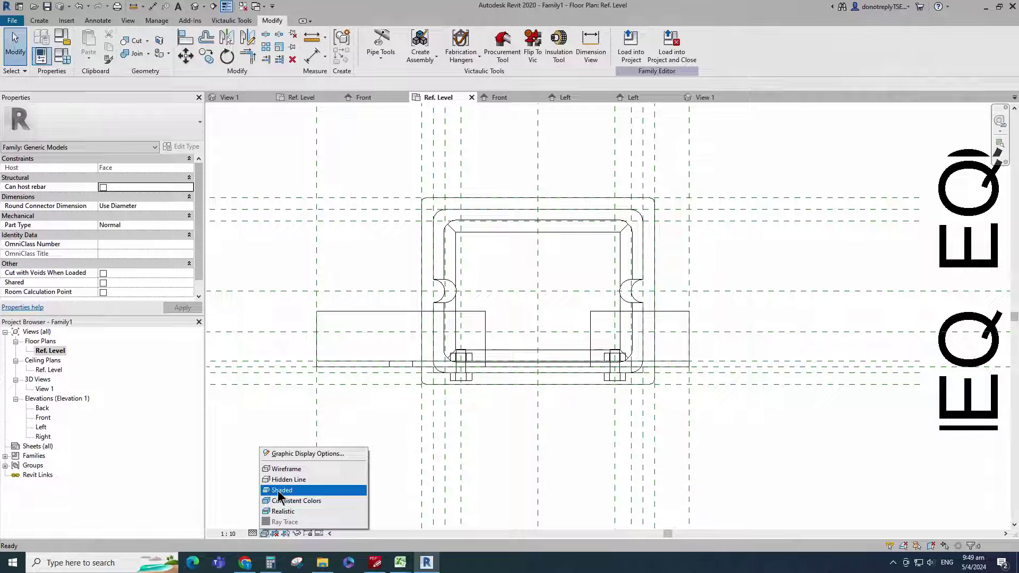
{"action": "left_click", "coordinate": [281, 490]}
Start a void extrusion with rectangular sketch lines in the Ref. Level plan and set the visual style to Wireframe.
{"action": "left_click", "coordinate": [40, 20]}
{"action": "left_click", "coordinate": [204, 42]}
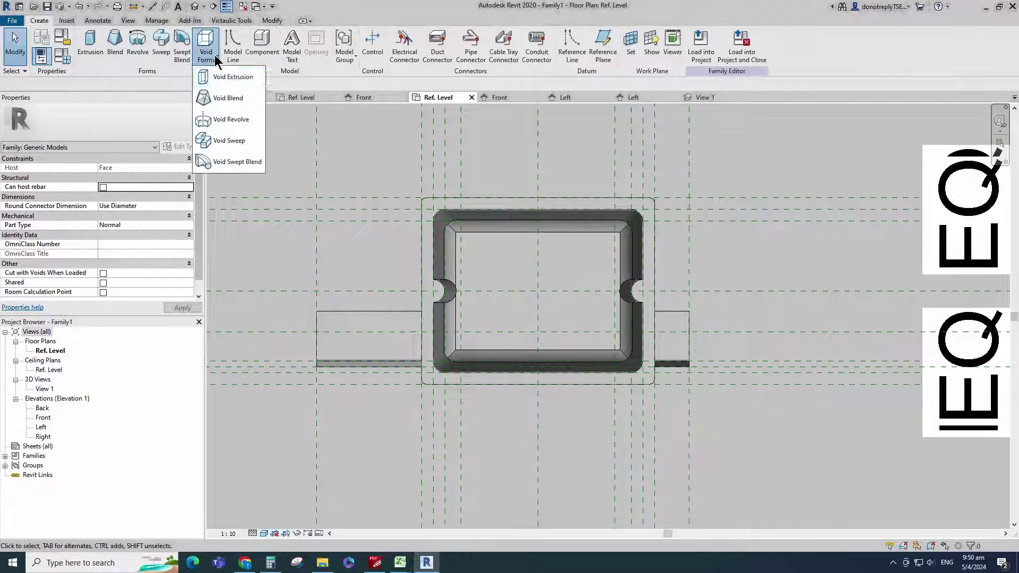
{"action": "left_click", "coordinate": [226, 81]}
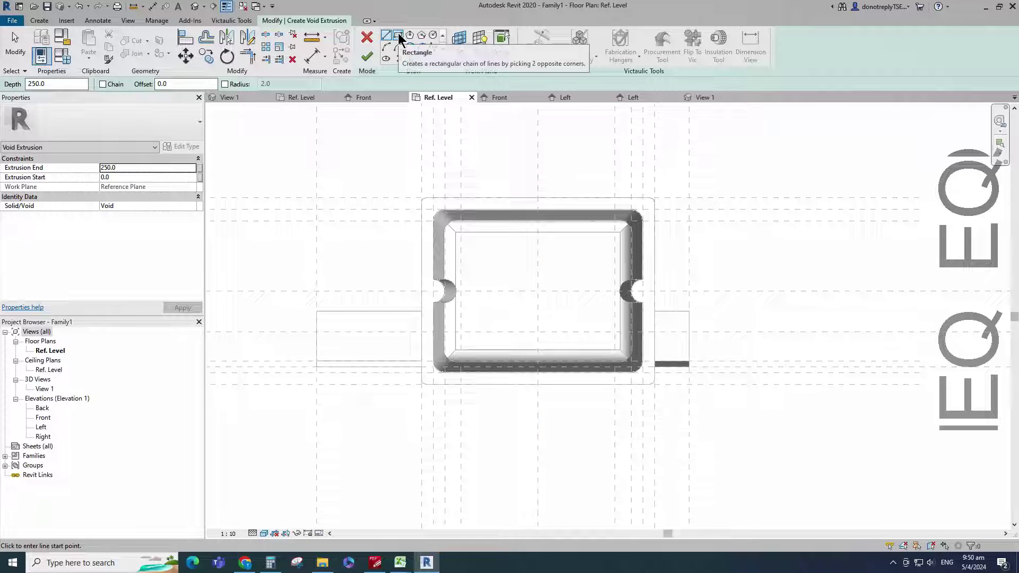
{"action": "left_click", "coordinate": [398, 36]}
{"action": "scroll", "coordinate": [379, 360], "scroll_direction": "up", "scroll_amount": 3}
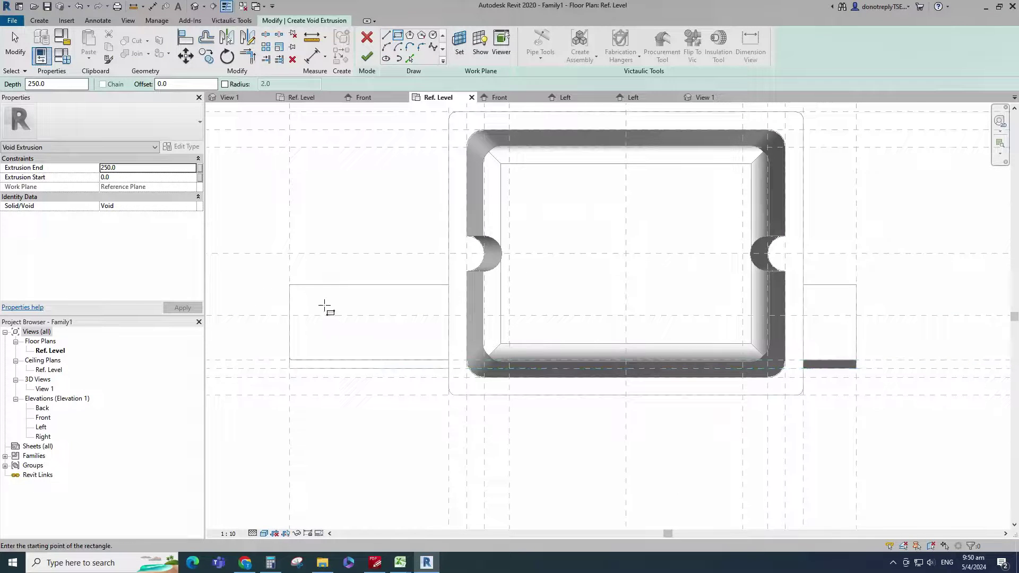
{"action": "left_click", "coordinate": [264, 533]}
{"action": "left_click", "coordinate": [281, 466]}
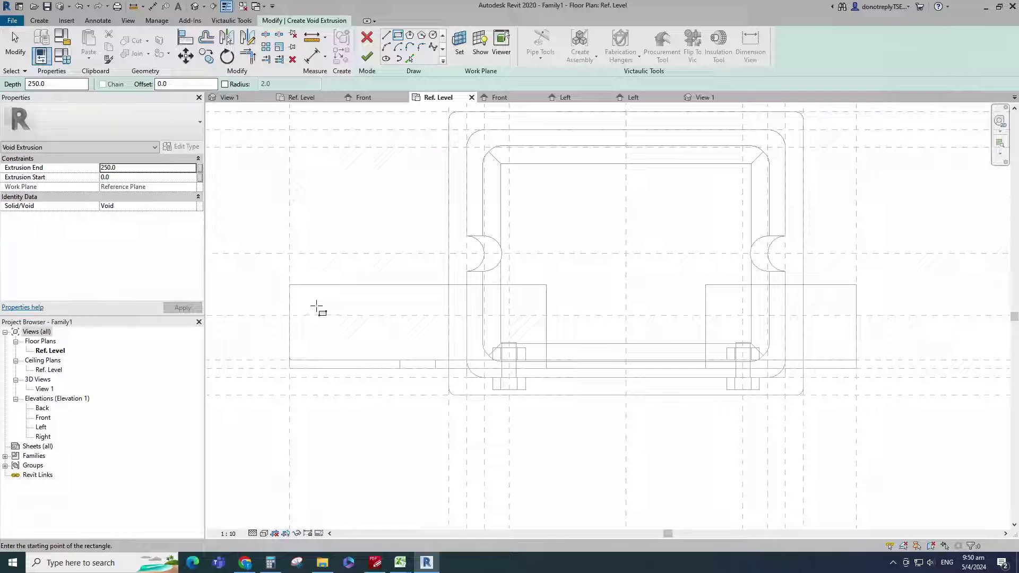
Sketch two narrow horizontal rectangles, one on each bracket foot, the right one about 31 mm long.
{"action": "left_click", "coordinate": [316, 306]}
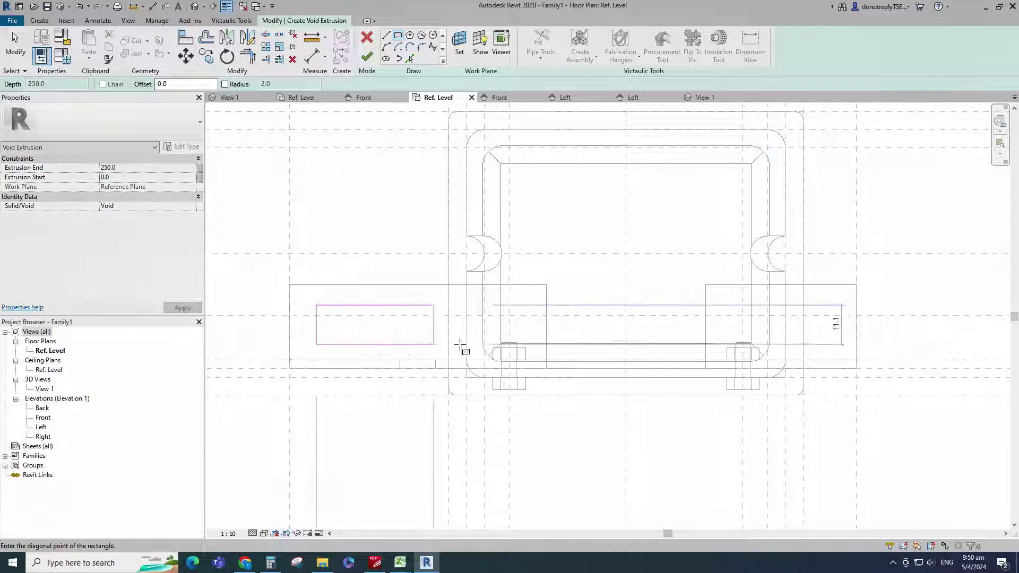
{"action": "left_click", "coordinate": [522, 322]}
{"action": "middle_click_drag", "start_coordinate": [830, 335], "coordinate": [773, 337]}
{"action": "left_click", "coordinate": [667, 307]}
{"action": "left_click", "coordinate": [776, 323]}
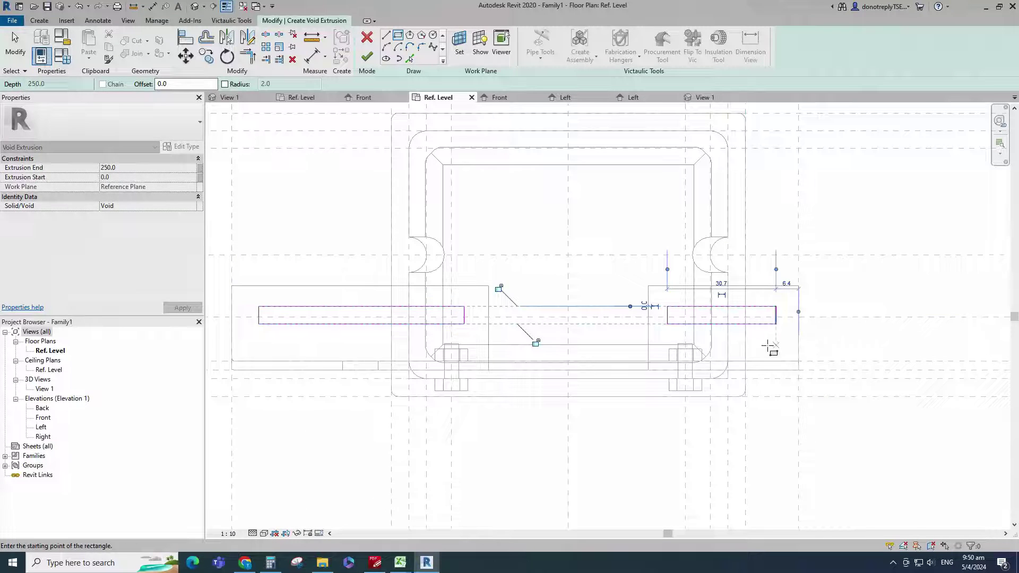
{"action": "key", "text": "Escape"}
Add a chained dimension from the left rectangle's upper edge through the foot's middle reference plane to its lower edge.
{"action": "scroll", "coordinate": [767, 347], "scroll_direction": "down", "scroll_amount": 3}
{"action": "scroll", "coordinate": [631, 320], "scroll_direction": "up", "scroll_amount": 2}
{"action": "left_click", "coordinate": [311, 61]}
{"action": "left_click", "coordinate": [414, 331]}
{"action": "left_click", "coordinate": [408, 337]}
{"action": "scroll", "coordinate": [407, 337], "scroll_direction": "down", "scroll_amount": 3}
{"action": "middle_click_drag", "start_coordinate": [408, 337], "coordinate": [507, 338]}
{"action": "left_click", "coordinate": [319, 281]}
{"action": "key", "text": "Escape"}
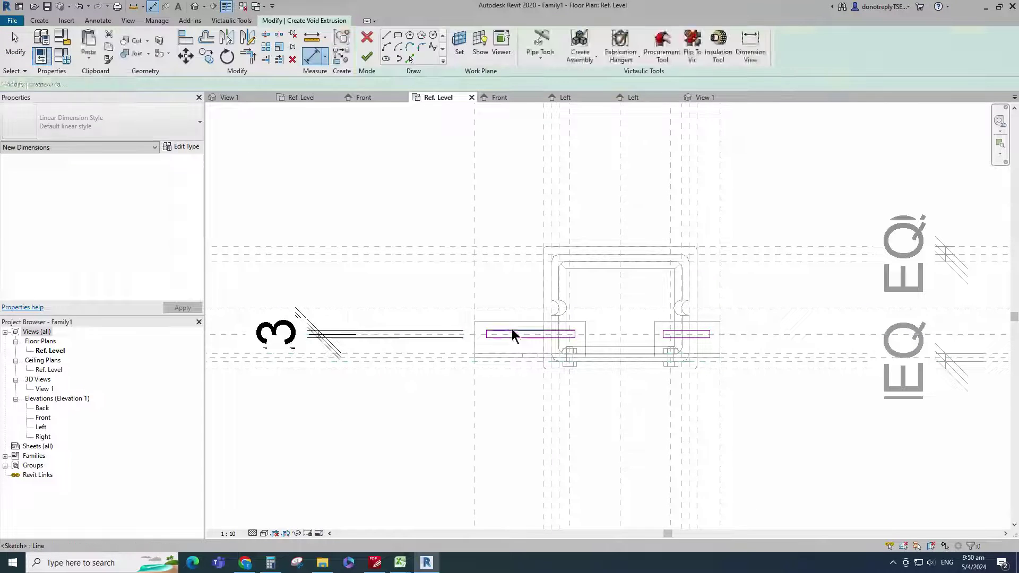
Set both long edges of the left rectangle 3 mm from the middle reference plane and lock the dimension.
{"action": "left_click", "coordinate": [512, 333]}
{"action": "left_click", "coordinate": [301, 393]}
{"action": "left_click", "coordinate": [510, 339]}
{"action": "left_click", "coordinate": [301, 337]}
{"action": "key", "text": "Return"}
{"action": "left_click", "coordinate": [339, 415]}
{"action": "left_click", "coordinate": [302, 335]}
{"action": "scroll", "coordinate": [423, 361], "scroll_direction": "down", "scroll_amount": 3}
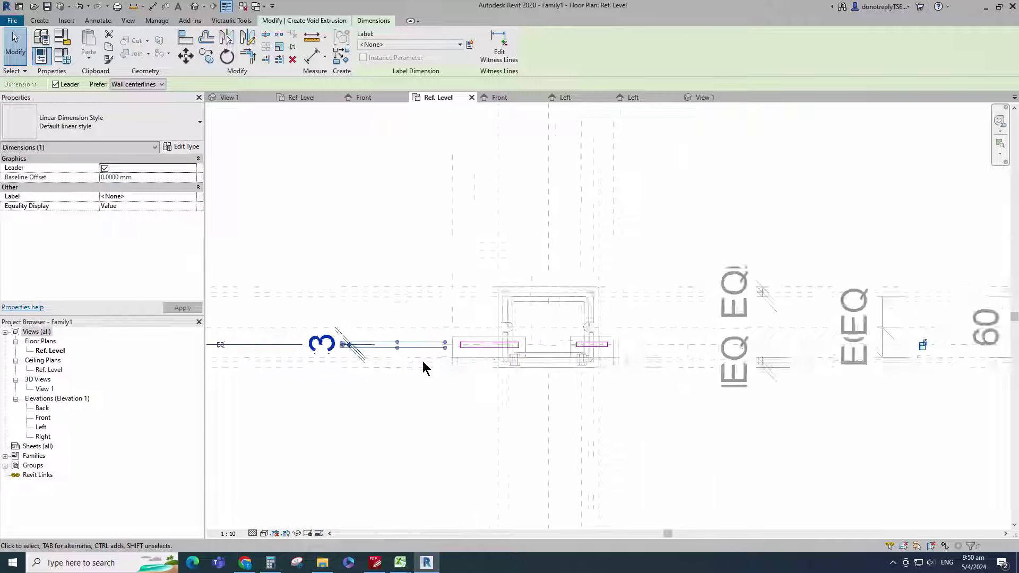
{"action": "scroll", "coordinate": [806, 355], "scroll_direction": "up", "scroll_amount": 3}
{"action": "scroll", "coordinate": [806, 355], "scroll_direction": "up", "scroll_amount": 3}
{"action": "left_click", "coordinate": [792, 331]}
{"action": "scroll", "coordinate": [738, 383], "scroll_direction": "down", "scroll_amount": 6}
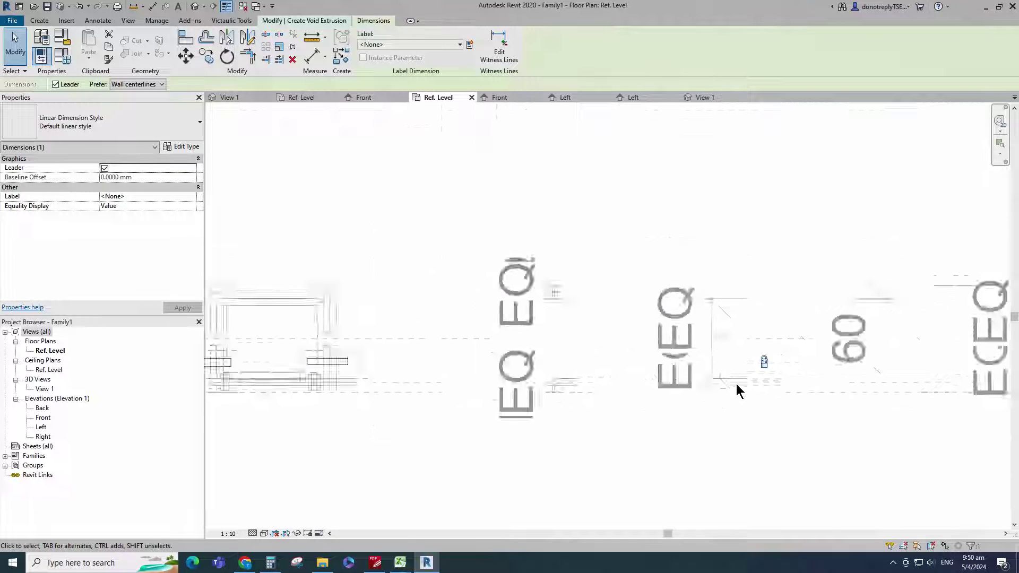
Align the right rectangle's long edges with those of the left rectangle and lock the alignments.
{"action": "left_click", "coordinate": [463, 329]}
{"action": "key", "text": "a"}
{"action": "key", "text": "l"}
{"action": "scroll", "coordinate": [472, 382], "scroll_direction": "up", "scroll_amount": 3}
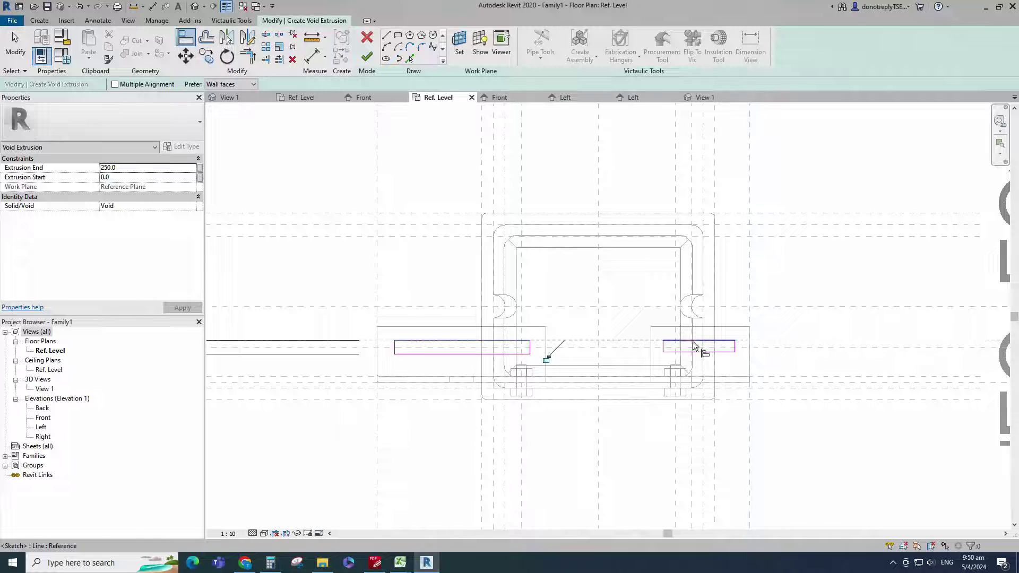
{"action": "left_click", "coordinate": [483, 354]}
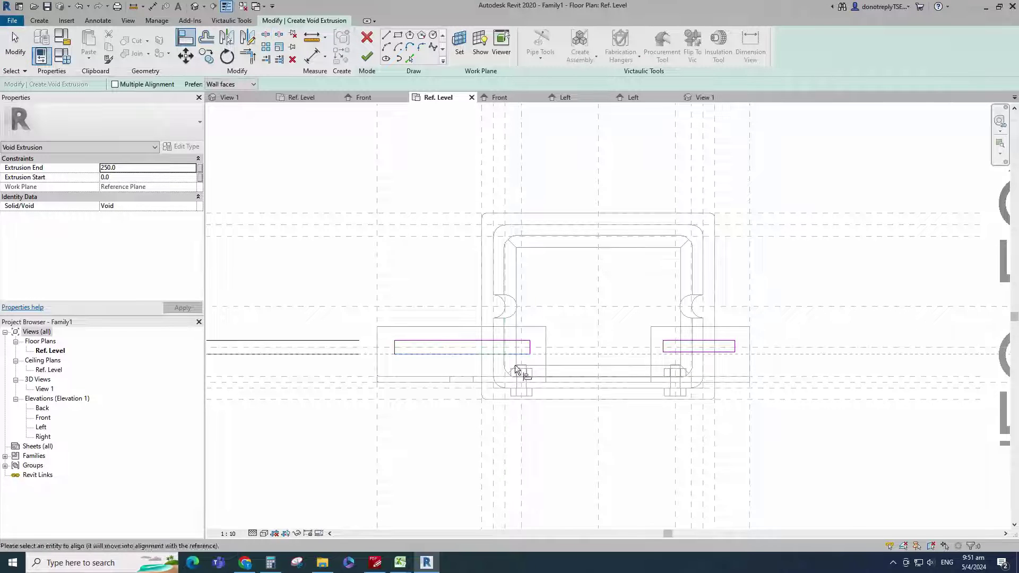
Delete the short end lines of the void sketch rectangles.
{"action": "left_click", "coordinate": [395, 348]}
{"action": "key", "text": "Delete"}
{"action": "scroll", "coordinate": [498, 374], "scroll_direction": "up", "scroll_amount": 2}
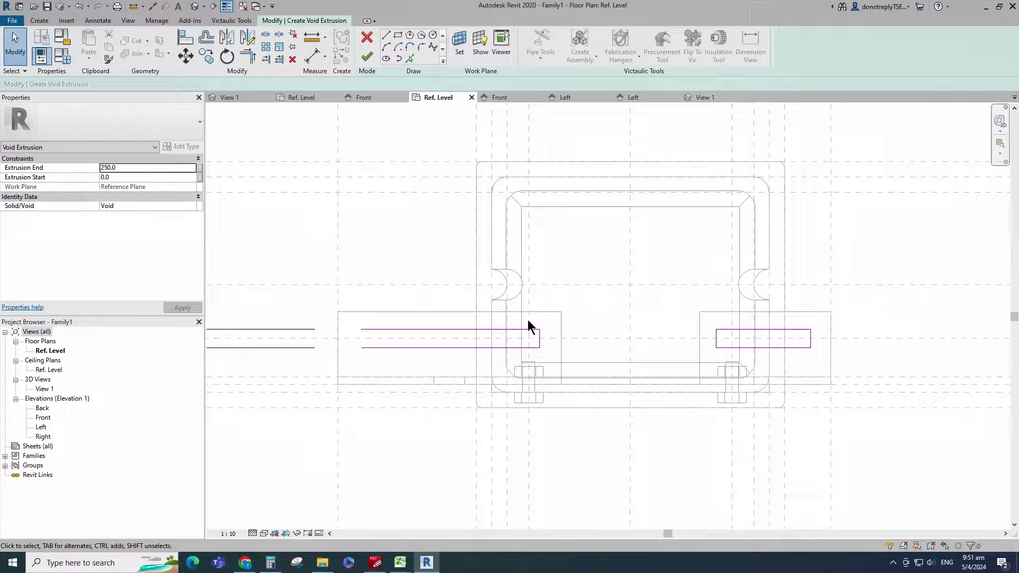
Close both ends of the left slot with outward semicircular start-end-radius arcs.
{"action": "left_click", "coordinate": [386, 47]}
{"action": "scroll", "coordinate": [369, 354], "scroll_direction": "up", "scroll_amount": 2}
{"action": "left_click", "coordinate": [360, 321]}
{"action": "left_click", "coordinate": [359, 345]}
{"action": "left_click", "coordinate": [350, 334]}
{"action": "left_click", "coordinate": [596, 320]}
{"action": "left_click", "coordinate": [595, 345]}
{"action": "left_click", "coordinate": [608, 335]}
Cap the right slot with outward semicircular arcs at both ends.
{"action": "scroll", "coordinate": [437, 358], "scroll_direction": "down", "scroll_amount": 1}
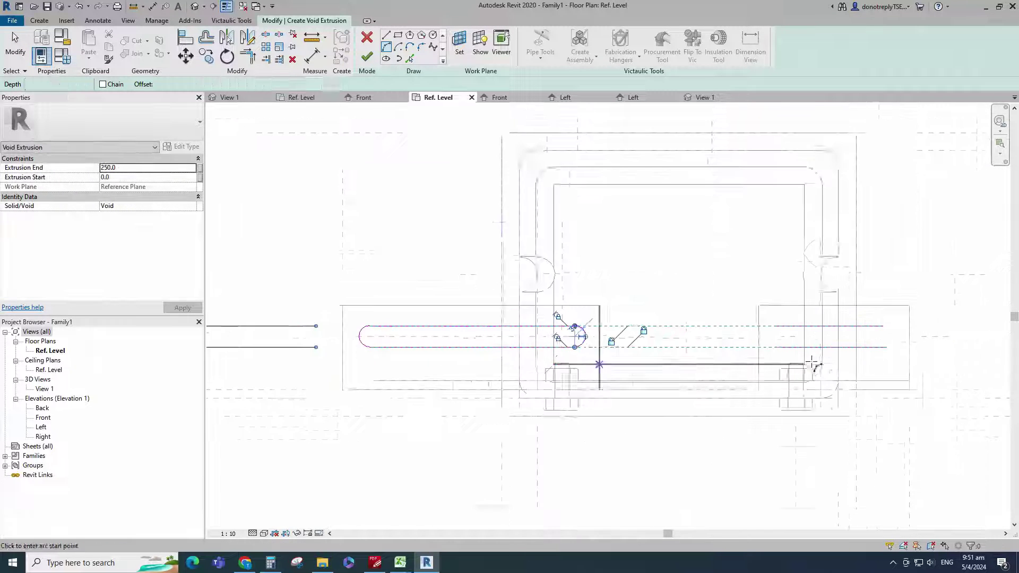
{"action": "scroll", "coordinate": [821, 340], "scroll_direction": "up", "scroll_amount": 1}
{"action": "left_click", "coordinate": [763, 321]}
{"action": "left_click", "coordinate": [763, 349]}
{"action": "left_click", "coordinate": [749, 336]}
{"action": "left_click", "coordinate": [907, 322]}
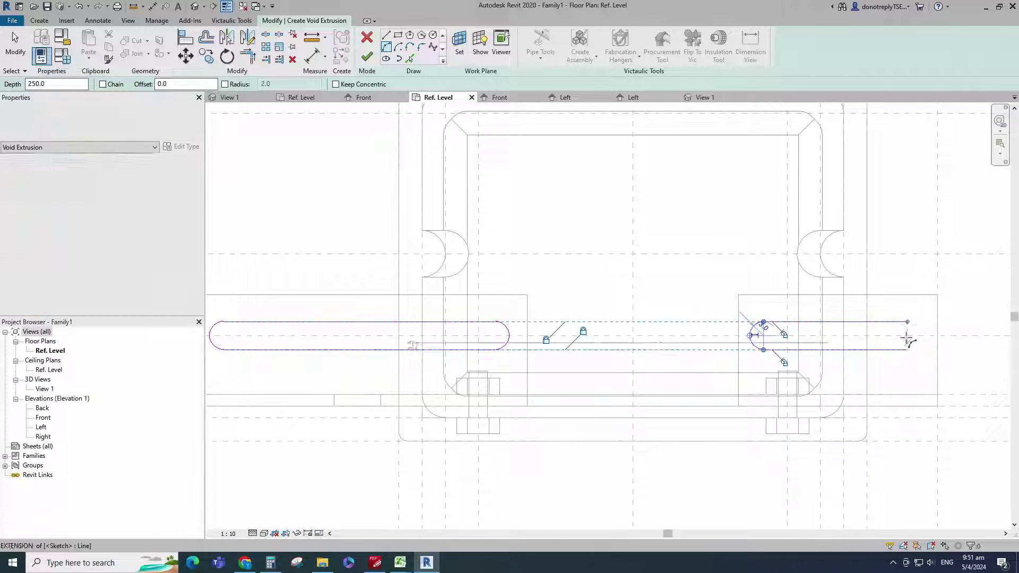
{"action": "left_click", "coordinate": [906, 322]}
{"action": "left_click", "coordinate": [906, 349]}
{"action": "left_click", "coordinate": [921, 337]}
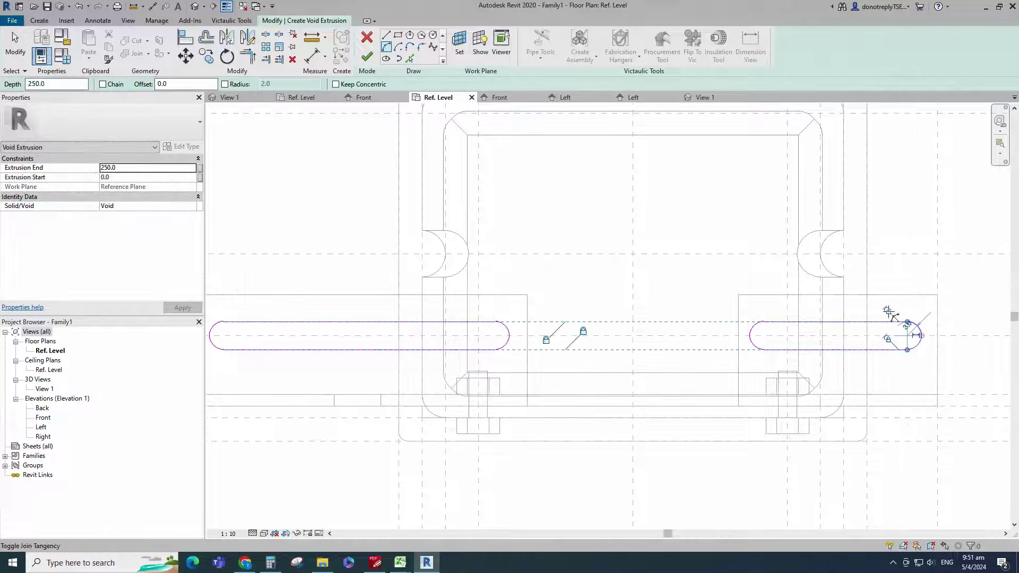
Dimension the left slot's outer arc from the outer left reference plane and set the distance to 10 mm.
{"action": "scroll", "coordinate": [744, 365], "scroll_direction": "down", "scroll_amount": 1}
{"action": "left_click", "coordinate": [312, 56]}
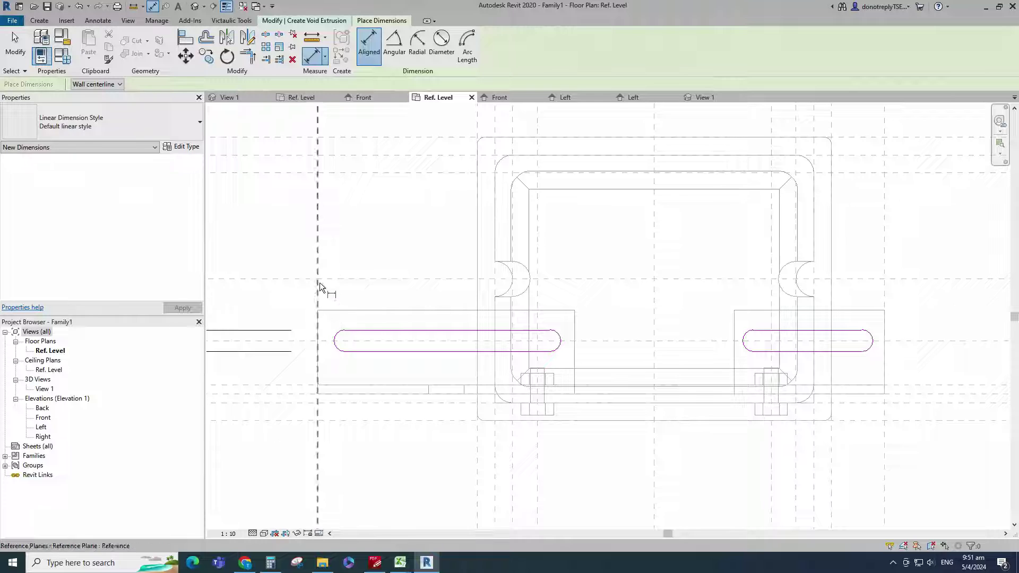
{"action": "left_click", "coordinate": [374, 244]}
{"action": "key", "text": "Escape"}
{"action": "left_click", "coordinate": [334, 335]}
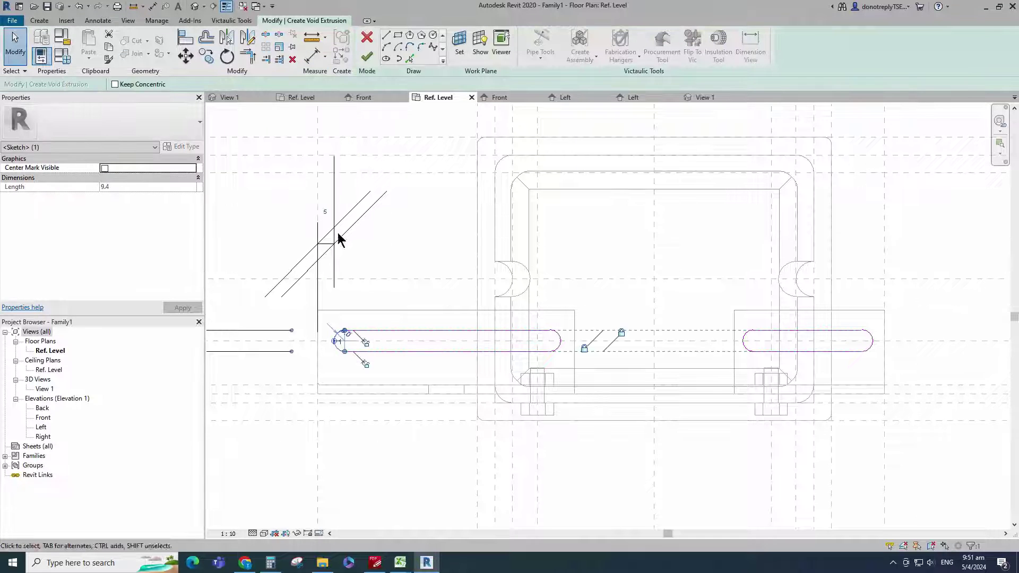
{"action": "type", "text": "0"}
{"action": "key", "text": "Return"}
{"action": "scroll", "coordinate": [326, 237], "scroll_direction": "down", "scroll_amount": 6}
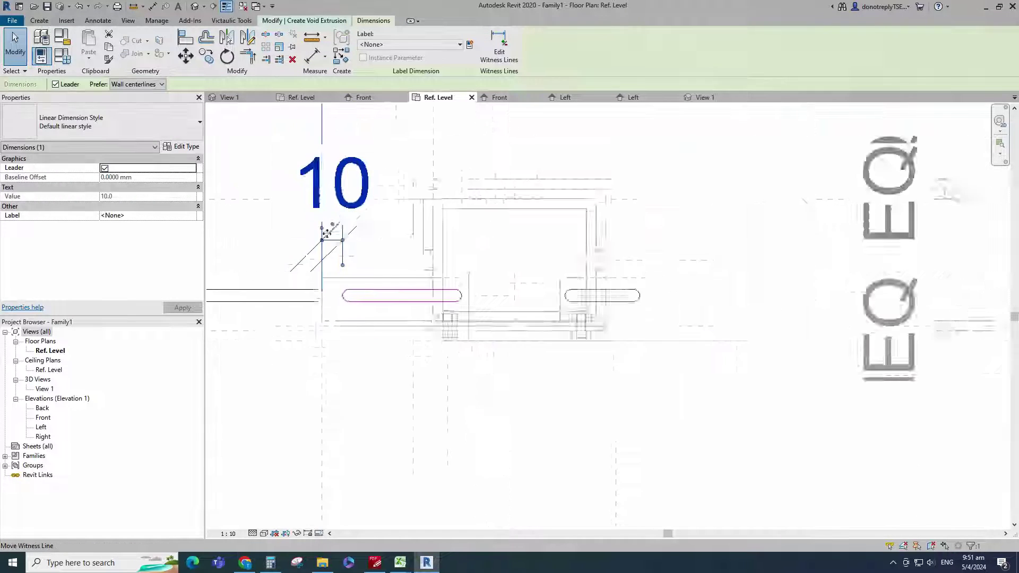
Dimension the left slot's inner arc from the left foot's inner edge and set the distance to 5 mm.
{"action": "key", "text": "d"}
{"action": "key", "text": "i"}
{"action": "scroll", "coordinate": [372, 282], "scroll_direction": "up", "scroll_amount": 5}
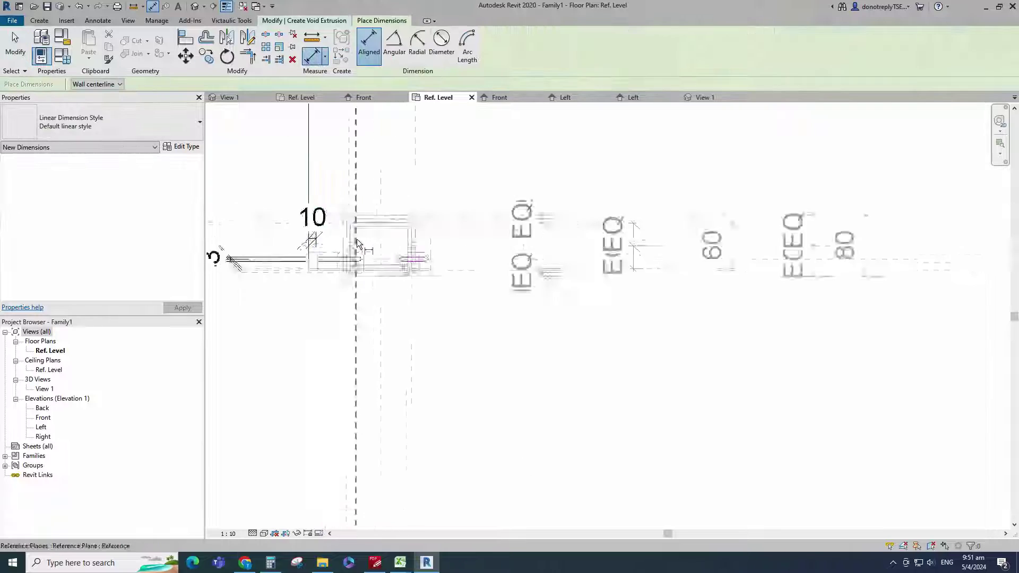
{"action": "left_click", "coordinate": [367, 291]}
{"action": "left_click", "coordinate": [355, 283]}
{"action": "scroll", "coordinate": [370, 291], "scroll_direction": "down", "scroll_amount": 2}
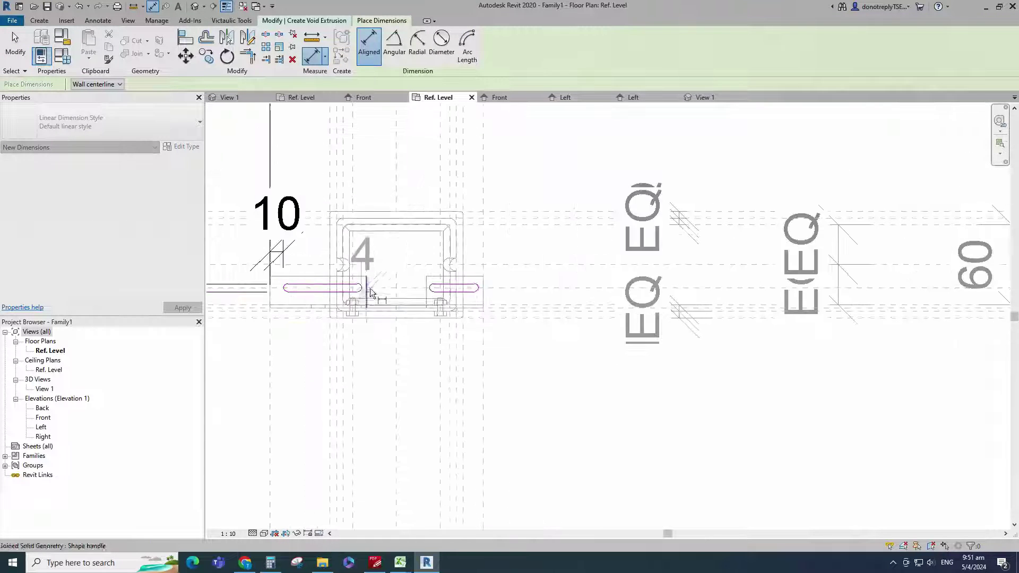
{"action": "left_click", "coordinate": [386, 188]}
{"action": "key", "text": "Escape"}
{"action": "scroll", "coordinate": [356, 283], "scroll_direction": "up", "scroll_amount": 4}
{"action": "left_click", "coordinate": [366, 290]}
{"action": "scroll", "coordinate": [388, 301], "scroll_direction": "down", "scroll_amount": 3}
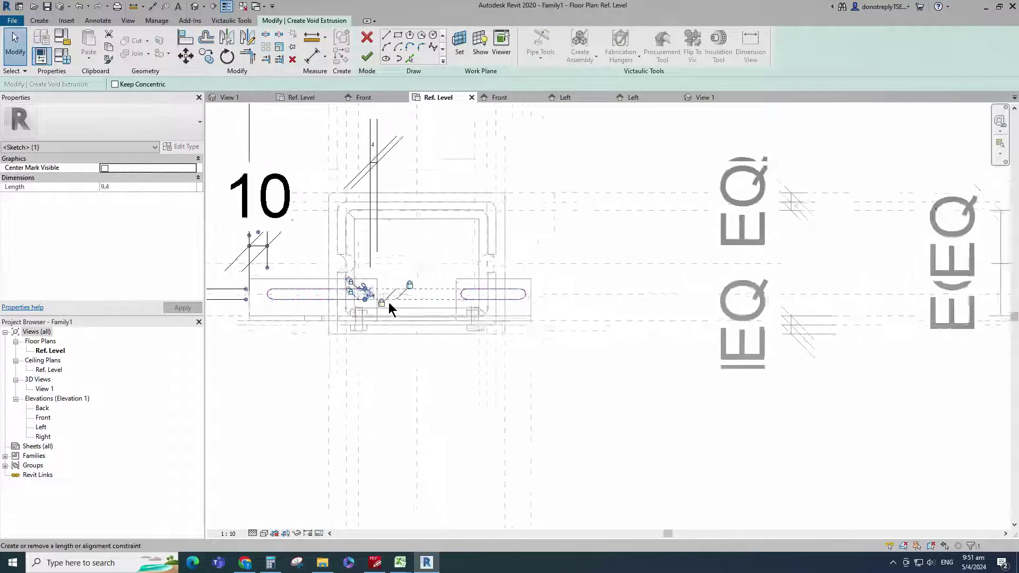
{"action": "left_click", "coordinate": [375, 145]}
{"action": "type", "text": "5"}
{"action": "key", "text": "Return"}
Dimension the right slot's inner arc from the right foot's inner edge and set the distance to 5 mm.
{"action": "key", "text": "d"}
{"action": "key", "text": "i"}
{"action": "scroll", "coordinate": [432, 296], "scroll_direction": "up", "scroll_amount": 3}
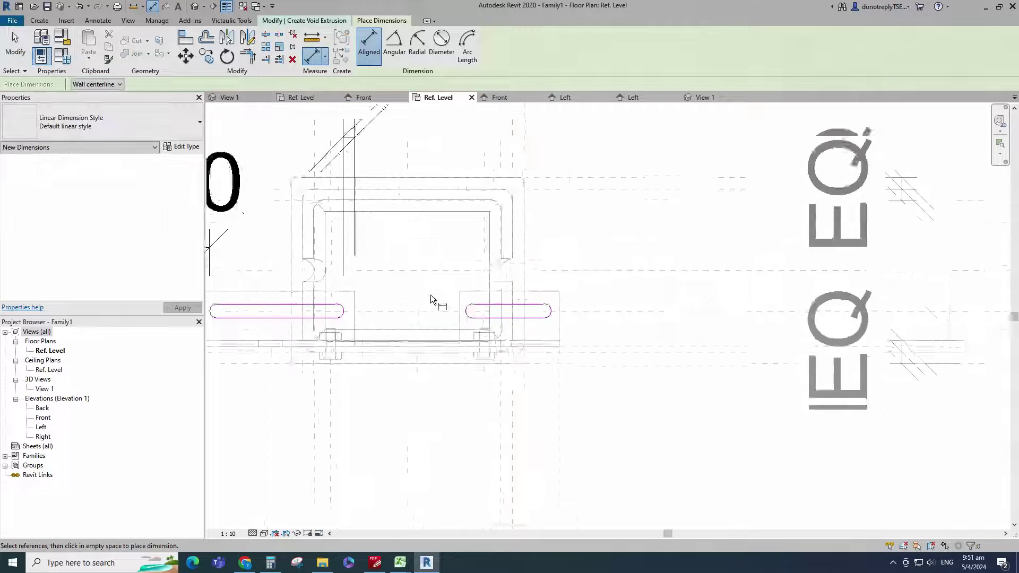
{"action": "scroll", "coordinate": [462, 276], "scroll_direction": "down", "scroll_amount": 2}
{"action": "left_click", "coordinate": [461, 190]}
{"action": "key", "text": "Escape"}
{"action": "key", "text": "Escape"}
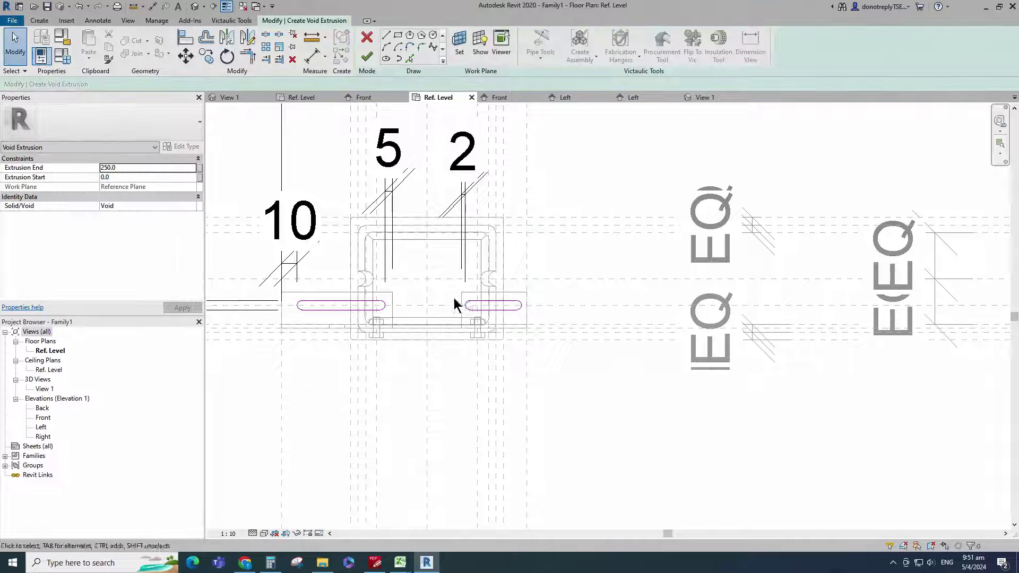
{"action": "left_click", "coordinate": [466, 305]}
{"action": "left_click", "coordinate": [456, 199]}
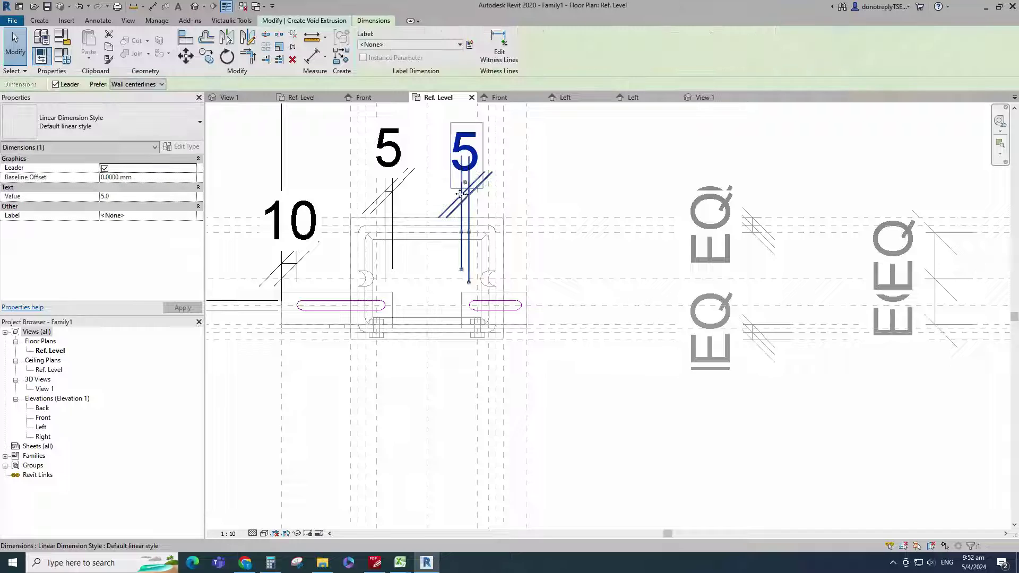
{"action": "scroll", "coordinate": [477, 255], "scroll_direction": "down", "scroll_amount": 3}
Dimension the right slot's outer arc from the outer right reference plane and set the distance to 5 mm.
{"action": "key", "text": "d"}
{"action": "key", "text": "i"}
{"action": "scroll", "coordinate": [494, 264], "scroll_direction": "up", "scroll_amount": 5}
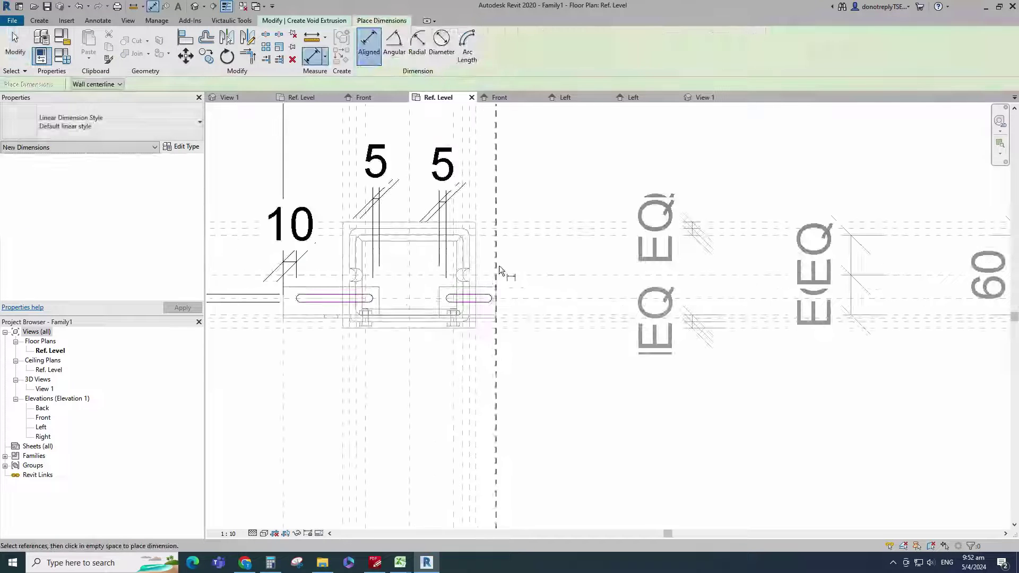
{"action": "left_click", "coordinate": [511, 173]}
{"action": "key", "text": "Escape"}
{"action": "key", "text": "Escape"}
{"action": "left_click_drag", "start_coordinate": [478, 276], "coordinate": [525, 327]}
{"action": "type", "text": "5"}
{"action": "key", "text": "Return"}
{"action": "left_click", "coordinate": [560, 244]}
{"action": "left_click", "coordinate": [494, 162]}
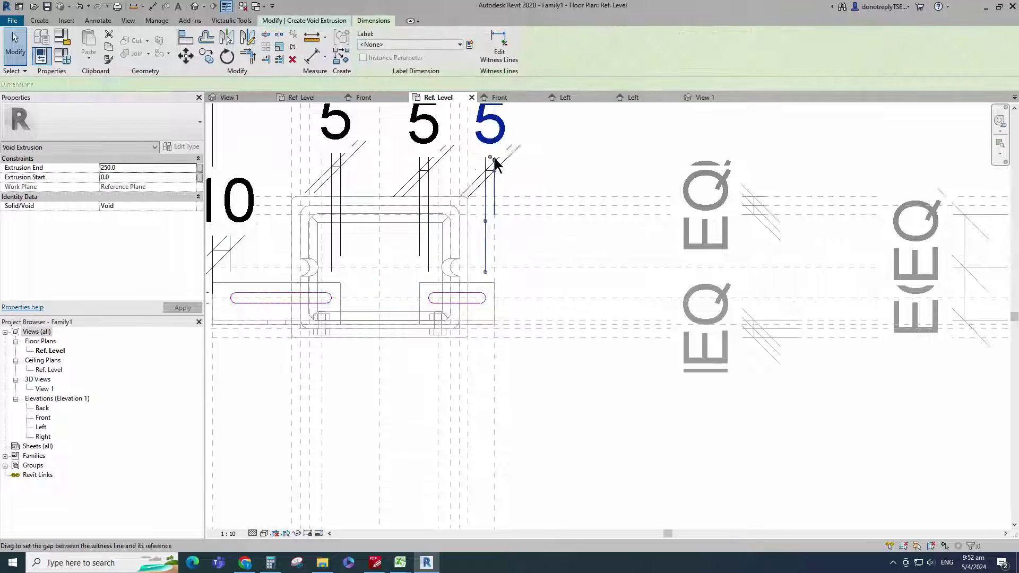
Finish the void extrusion sketch with its two slots.
{"action": "scroll", "coordinate": [494, 172], "scroll_direction": "down", "scroll_amount": 5}
{"action": "left_click", "coordinate": [542, 360]}
{"action": "scroll", "coordinate": [497, 291], "scroll_direction": "up", "scroll_amount": 1}
{"action": "middle_click_drag", "start_coordinate": [497, 291], "coordinate": [498, 362]}
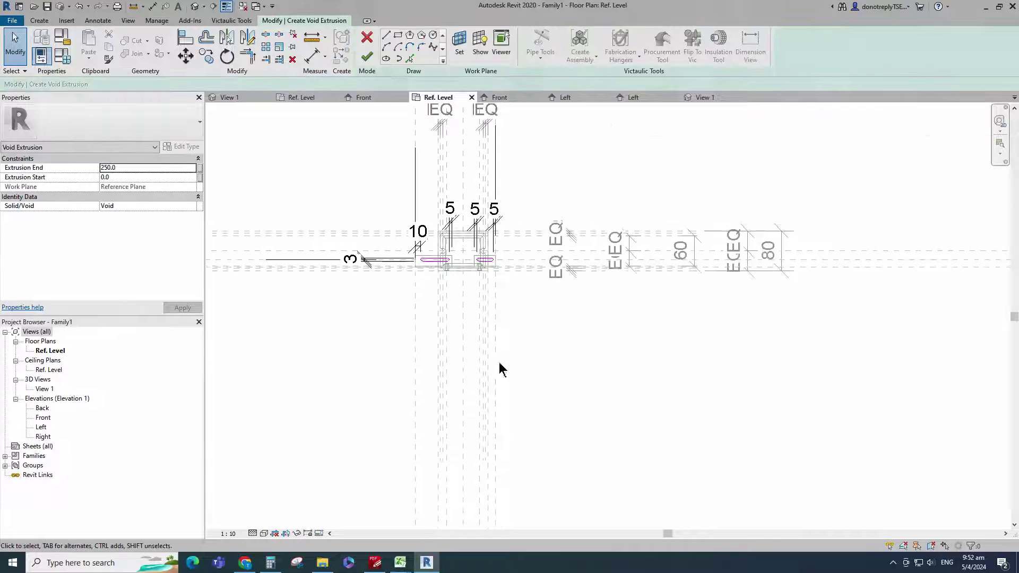
{"action": "left_click", "coordinate": [367, 55]}
{"action": "scroll", "coordinate": [441, 291], "scroll_direction": "up", "scroll_amount": 4}
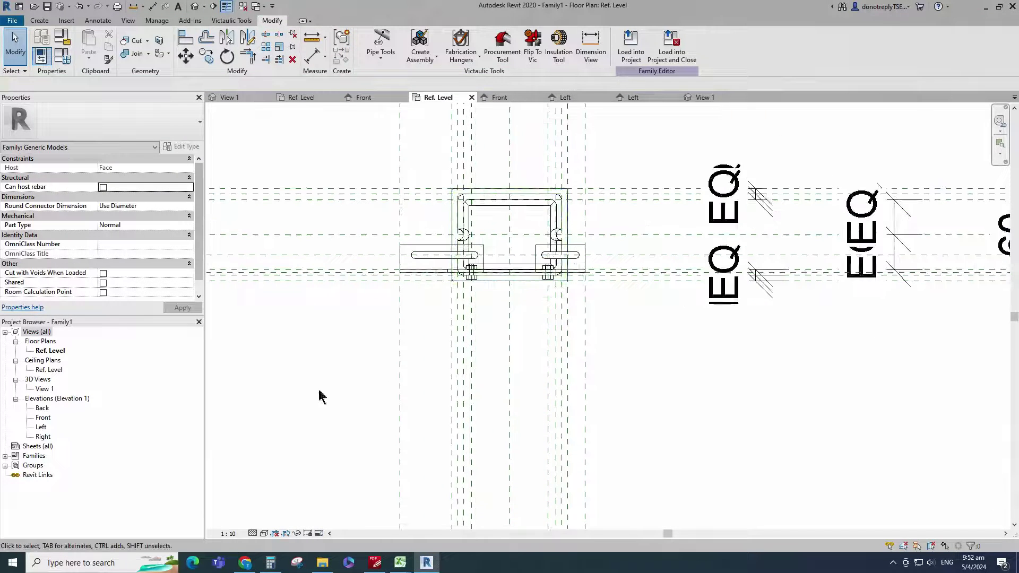
Open the Front elevation and set its visual style to Wireframe.
{"action": "double_click", "coordinate": [42, 418]}
{"action": "scroll", "coordinate": [421, 399], "scroll_direction": "down", "scroll_amount": 4}
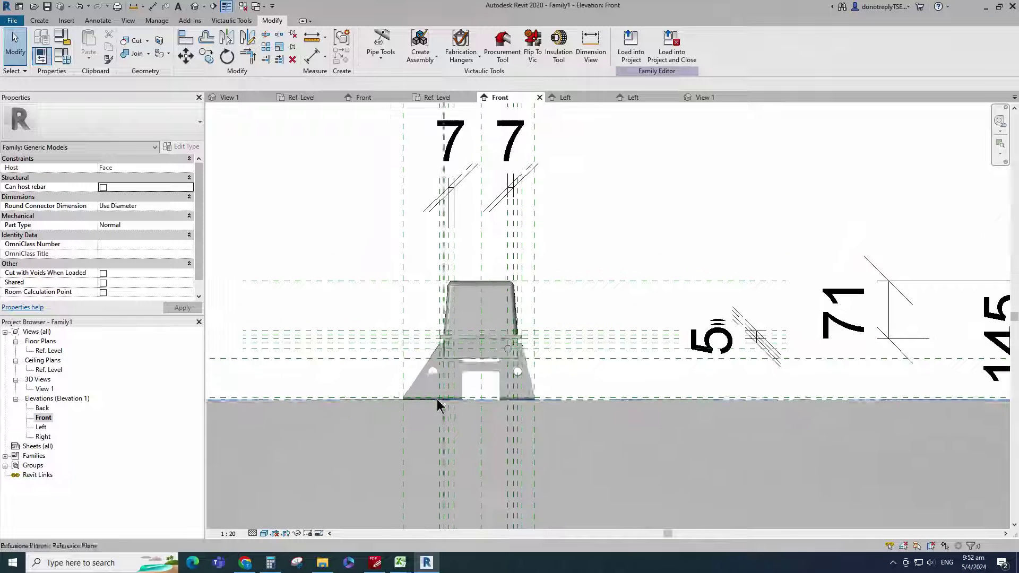
{"action": "left_click", "coordinate": [318, 533]}
{"action": "left_click", "coordinate": [297, 484]}
{"action": "scroll", "coordinate": [404, 406], "scroll_direction": "up", "scroll_amount": 4}
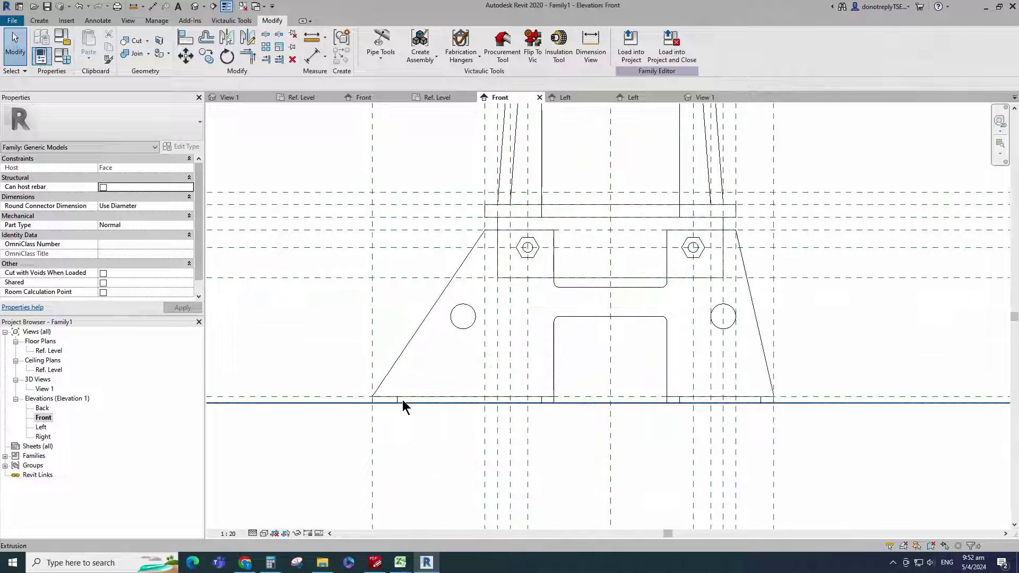
Shorten the slot void extrusion to run from the Ref. Level up to the reference plane at the upper mounting tab's lower edge.
{"action": "left_click", "coordinate": [388, 402]}
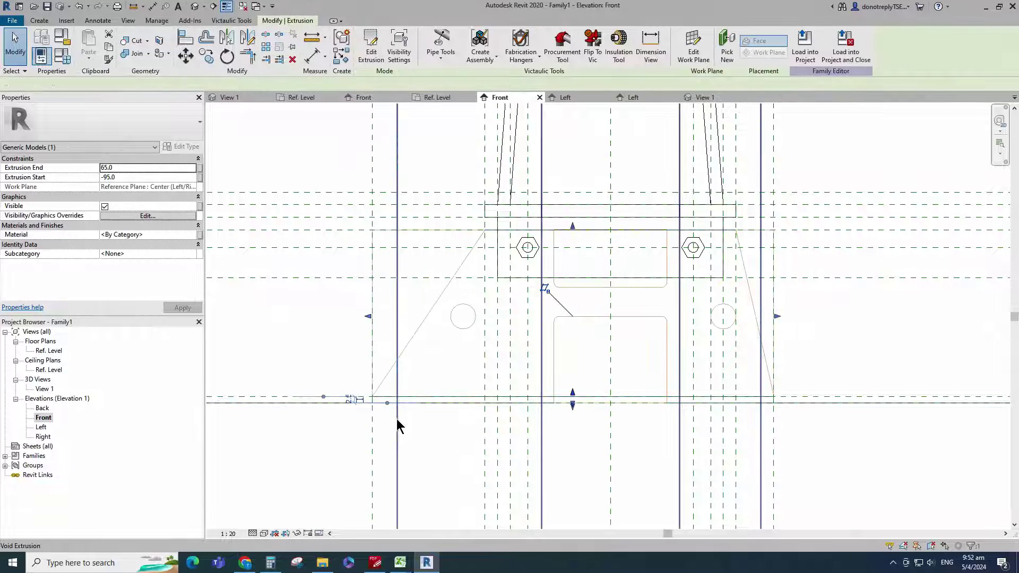
{"action": "scroll", "coordinate": [398, 426], "scroll_direction": "down", "scroll_amount": 3}
{"action": "left_click", "coordinate": [489, 349]}
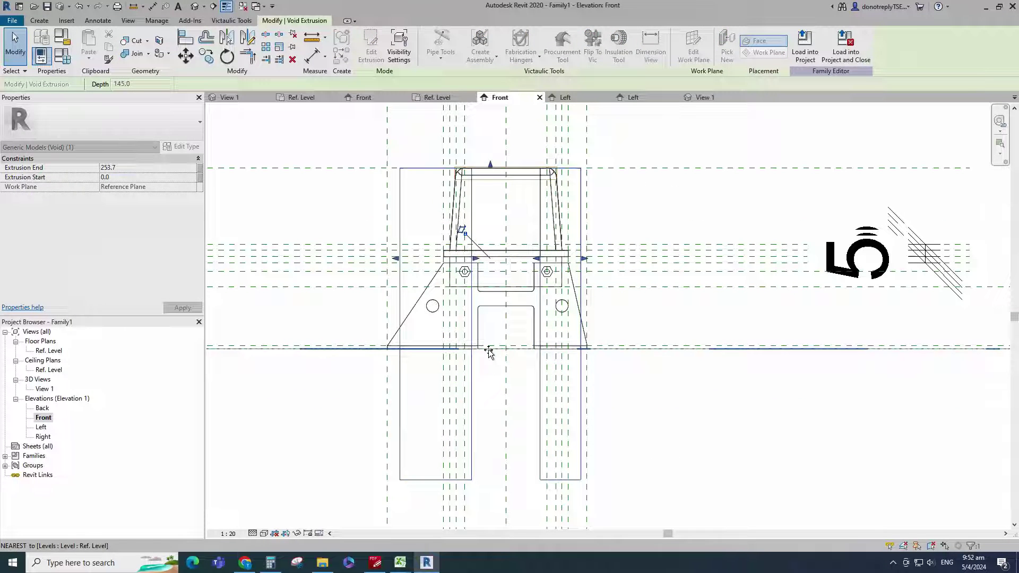
{"action": "left_click_drag", "start_coordinate": [491, 167], "coordinate": [496, 289]}
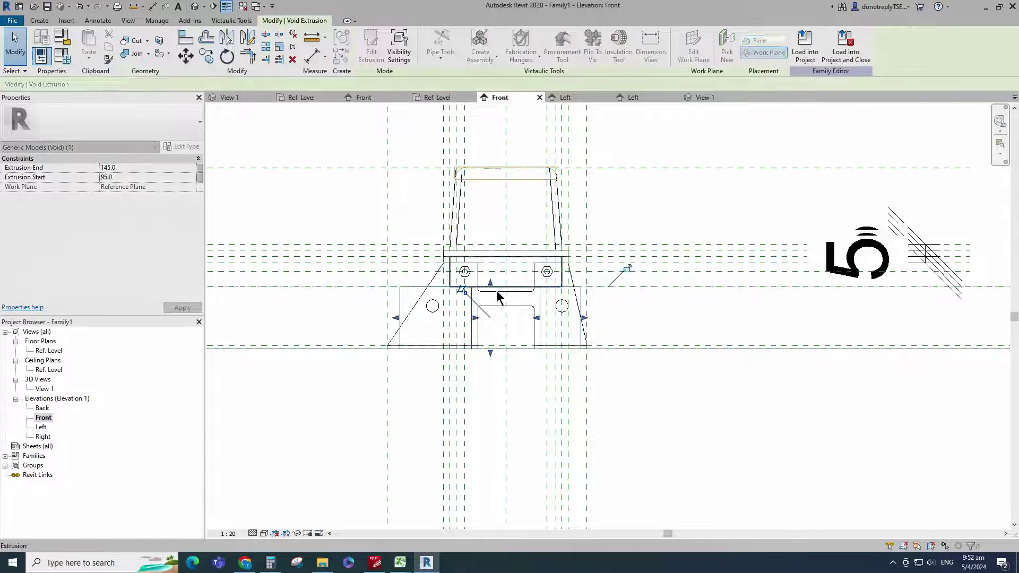
{"action": "left_click", "coordinate": [647, 393]}
Inspect the slots in the bracket feet in 3D View 1 and open the Left elevation.
{"action": "double_click", "coordinate": [44, 389]}
{"action": "middle_click_drag", "start_coordinate": [663, 441], "coordinate": [514, 475], "text": "shift"}
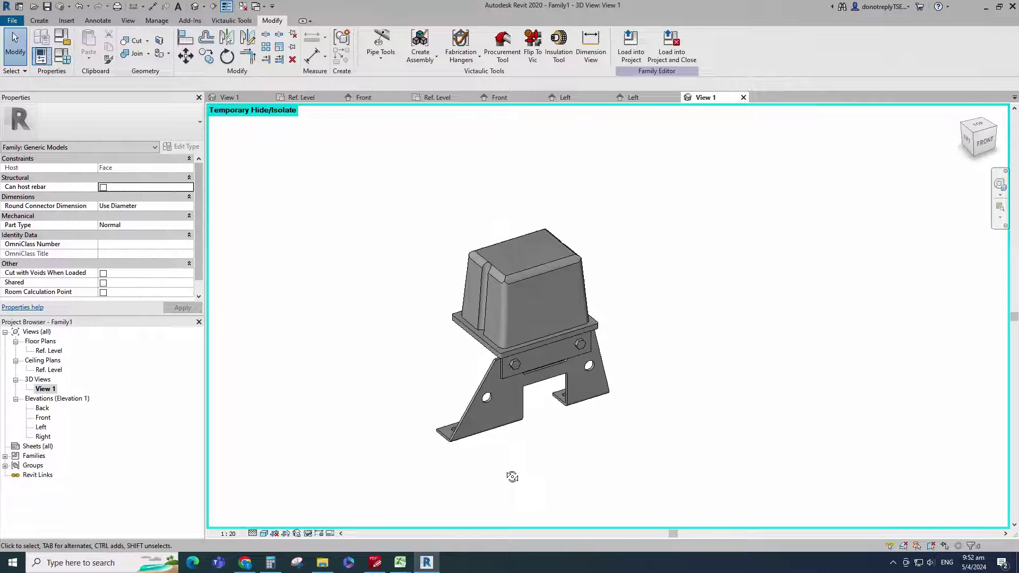
{"action": "double_click", "coordinate": [41, 426]}
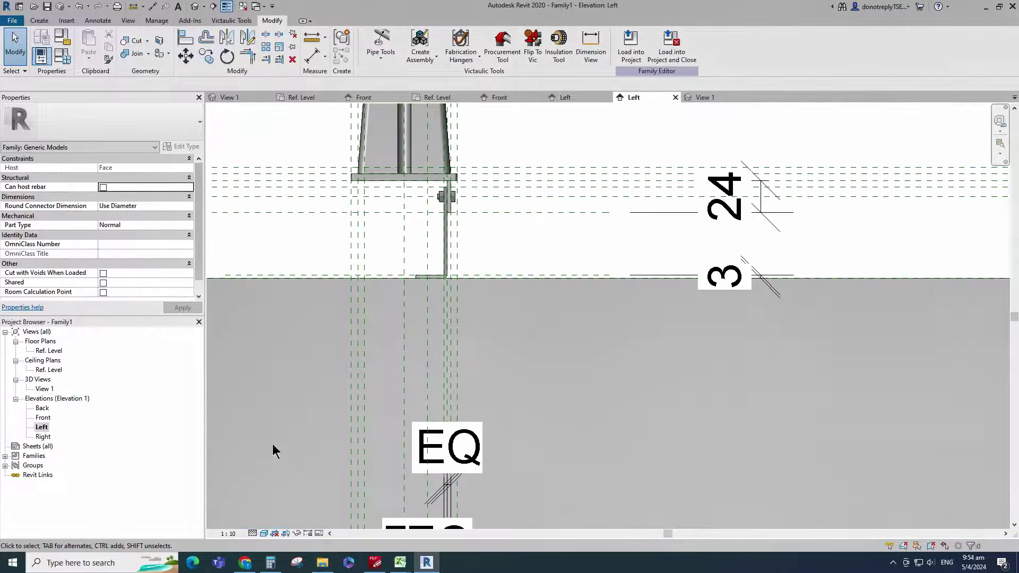
Set the Left elevation's visual style to Wireframe.
{"action": "scroll", "coordinate": [539, 341], "scroll_direction": "down", "scroll_amount": 3}
{"action": "scroll", "coordinate": [573, 339], "scroll_direction": "down", "scroll_amount": 2}
{"action": "left_click", "coordinate": [265, 534]}
{"action": "left_click", "coordinate": [290, 468]}
Draw a horizontal reference plane offset 50 mm below the Ref. Level.
{"action": "scroll", "coordinate": [568, 363], "scroll_direction": "up", "scroll_amount": 2}
{"action": "key", "text": "r"}
{"action": "key", "text": "p"}
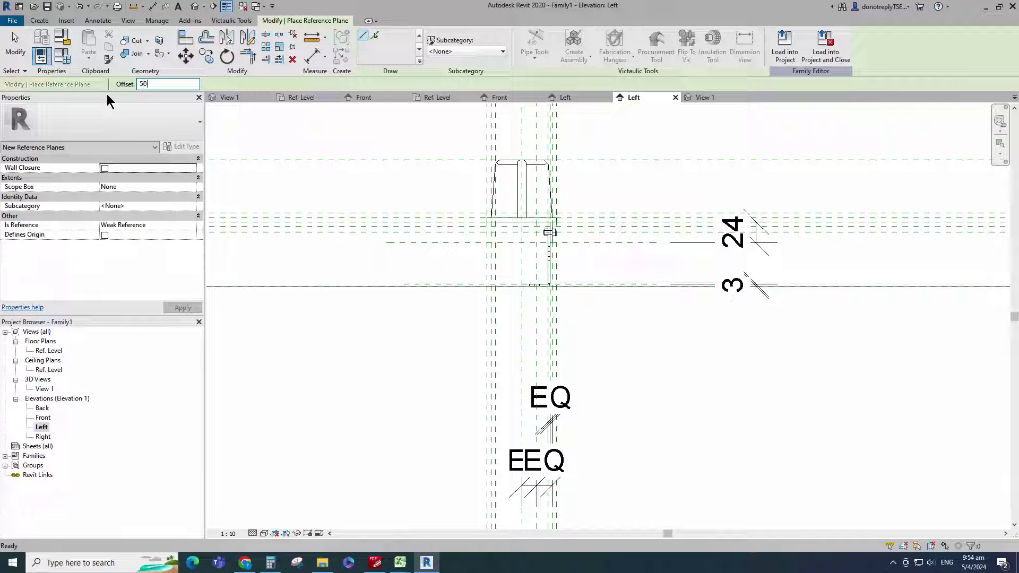
{"action": "left_click", "coordinate": [329, 285]}
{"action": "left_click", "coordinate": [674, 289]}
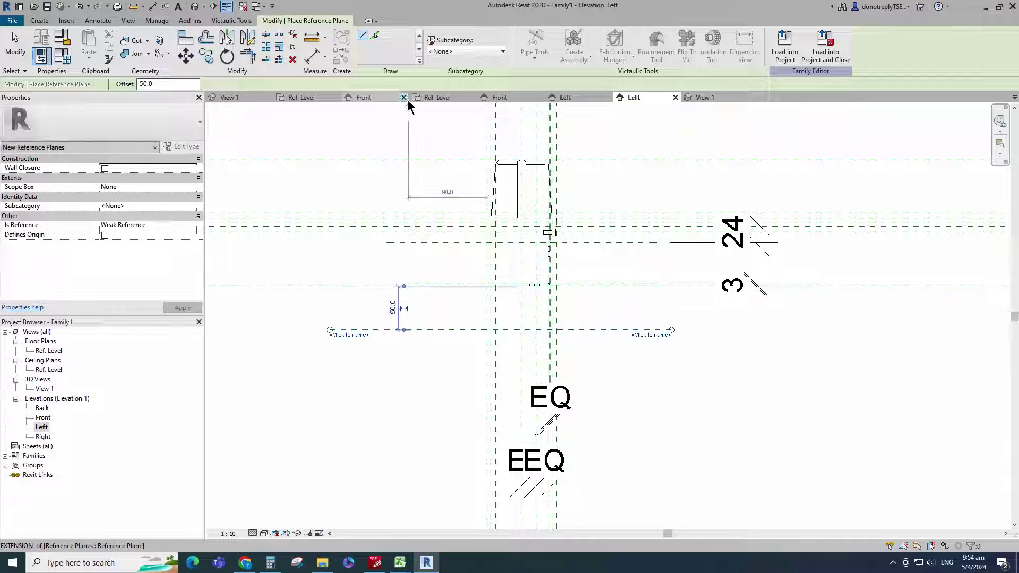
Dimension the distance between the Ref. Level and the reference plane below it.
{"action": "key", "text": "d"}
{"action": "key", "text": "i"}
{"action": "scroll", "coordinate": [502, 233], "scroll_direction": "down", "scroll_amount": 5}
{"action": "scroll", "coordinate": [561, 258], "scroll_direction": "up", "scroll_amount": 3}
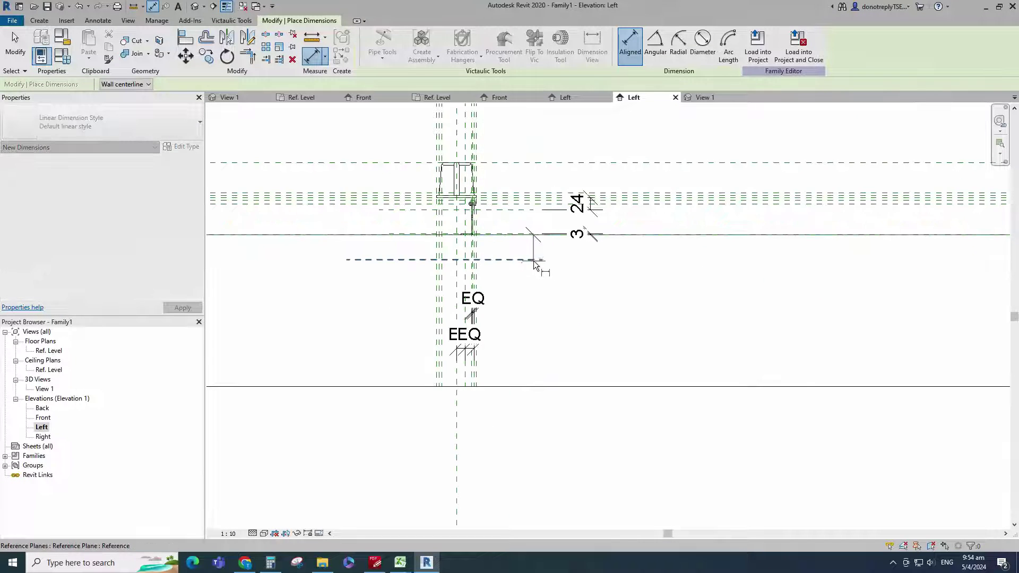
{"action": "left_click", "coordinate": [552, 291]}
{"action": "key", "text": "Escape"}
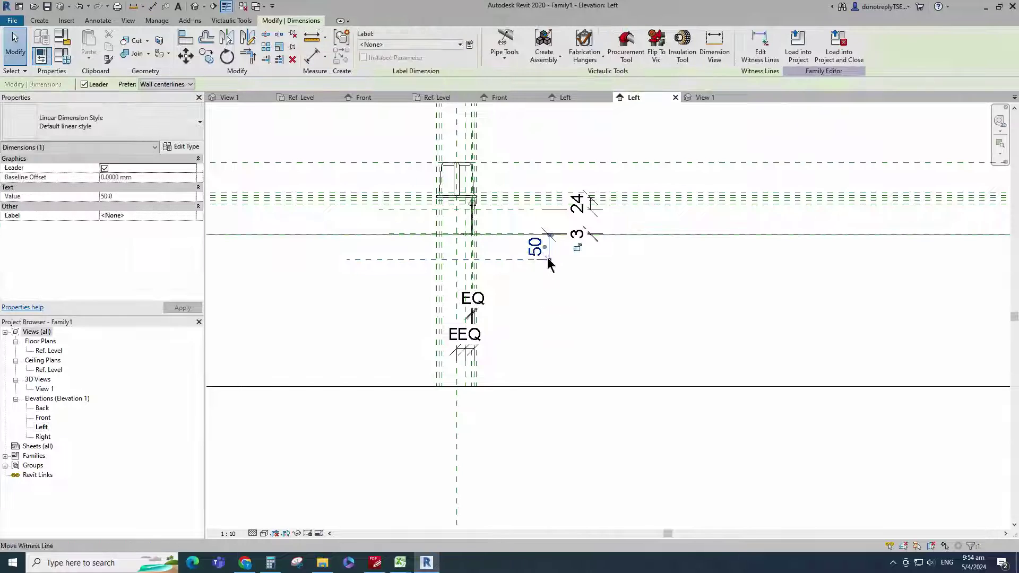
Label the 50 mm dimension with a new family type parameter named Trip Rod Offset.
{"action": "left_click", "coordinate": [470, 44]}
{"action": "type", "text": "Trip Rod Offset"}
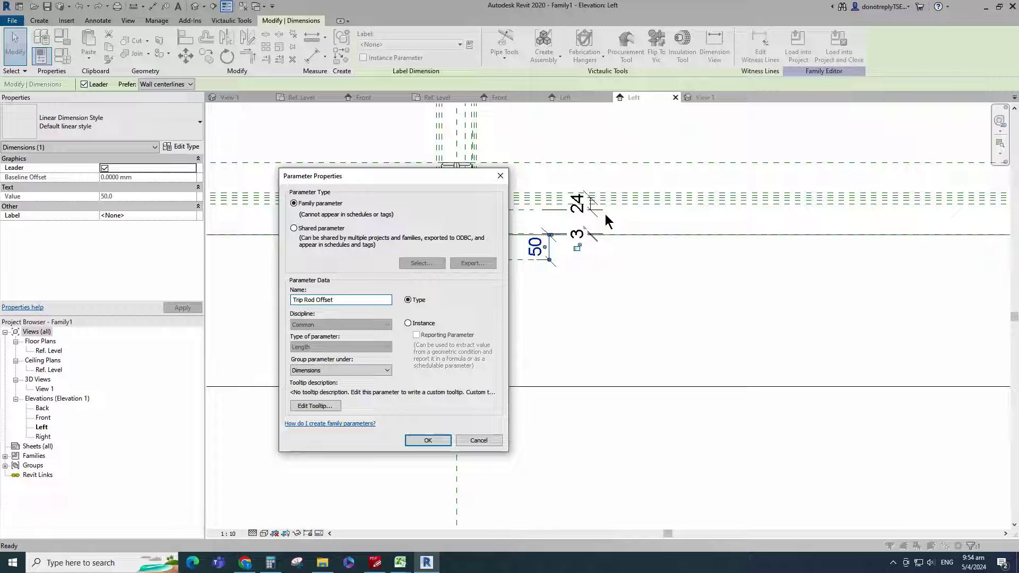
{"action": "key", "text": "Return"}
{"action": "left_click", "coordinate": [563, 319]}
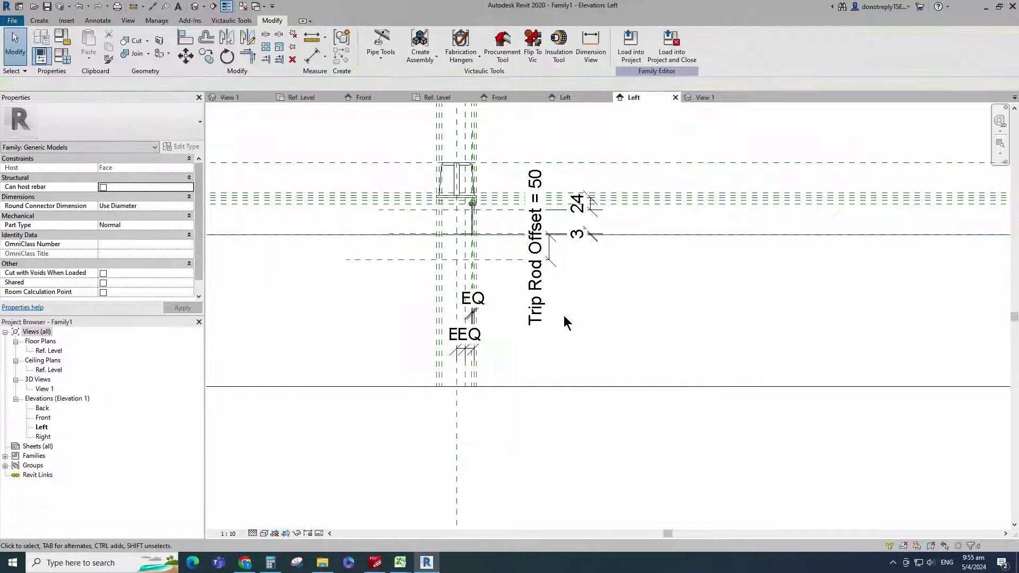
Start a Revolve and sketch a thin vertical rectangle about 126 mm long from the base plate to just above the lower reference plane.
{"action": "scroll", "coordinate": [578, 359], "scroll_direction": "up", "scroll_amount": 3}
{"action": "left_click", "coordinate": [39, 20]}
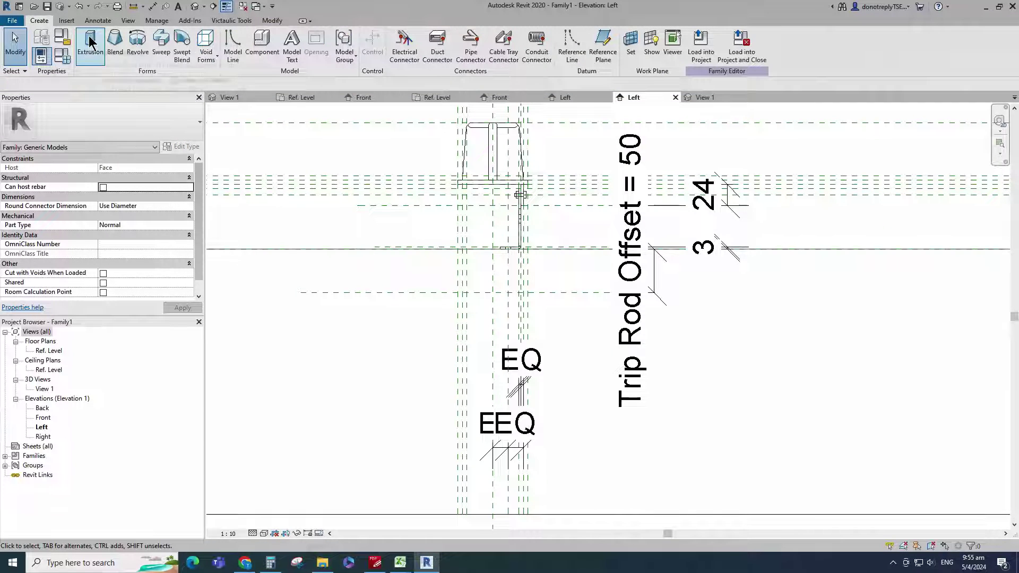
{"action": "left_click", "coordinate": [126, 45]}
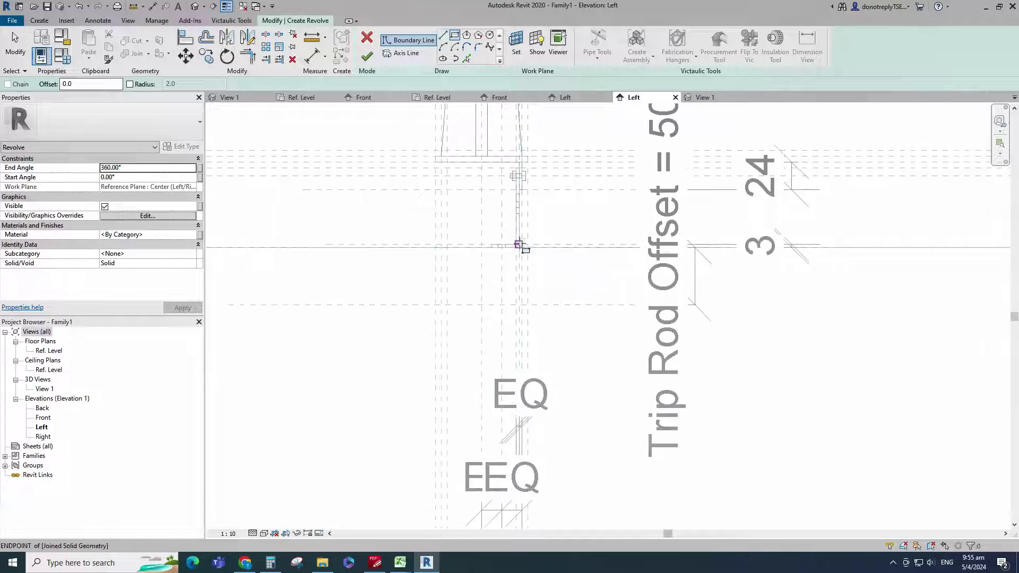
{"action": "scroll", "coordinate": [503, 176], "scroll_direction": "up", "scroll_amount": 3}
{"action": "left_click", "coordinate": [502, 150]}
{"action": "scroll", "coordinate": [489, 252], "scroll_direction": "up", "scroll_amount": 2}
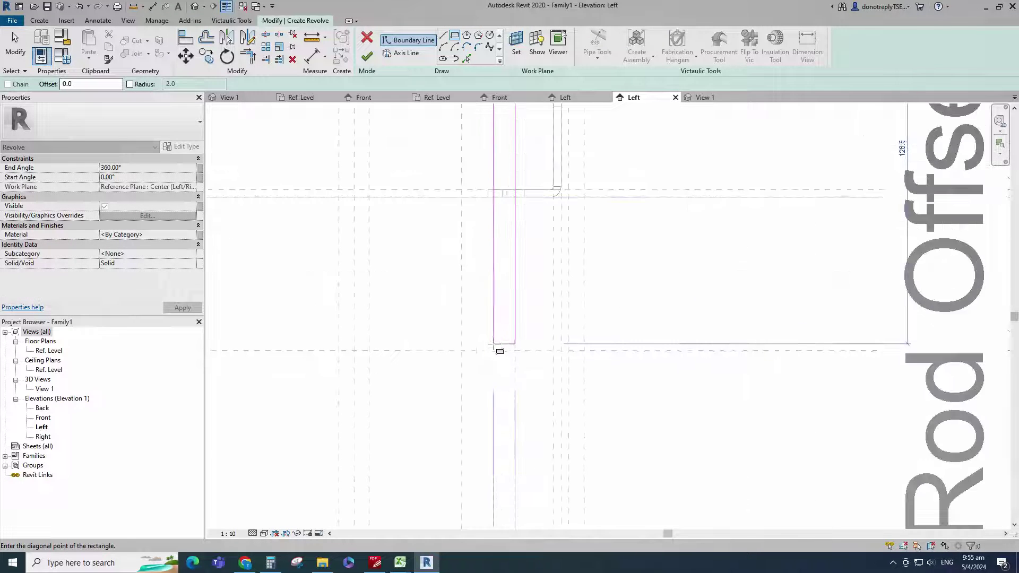
{"action": "left_click", "coordinate": [508, 343]}
Sketch a wider rectangle about 43 mm long over the thin rectangle's lower end, below the Ref. Level.
{"action": "scroll", "coordinate": [511, 351], "scroll_direction": "down", "scroll_amount": 2}
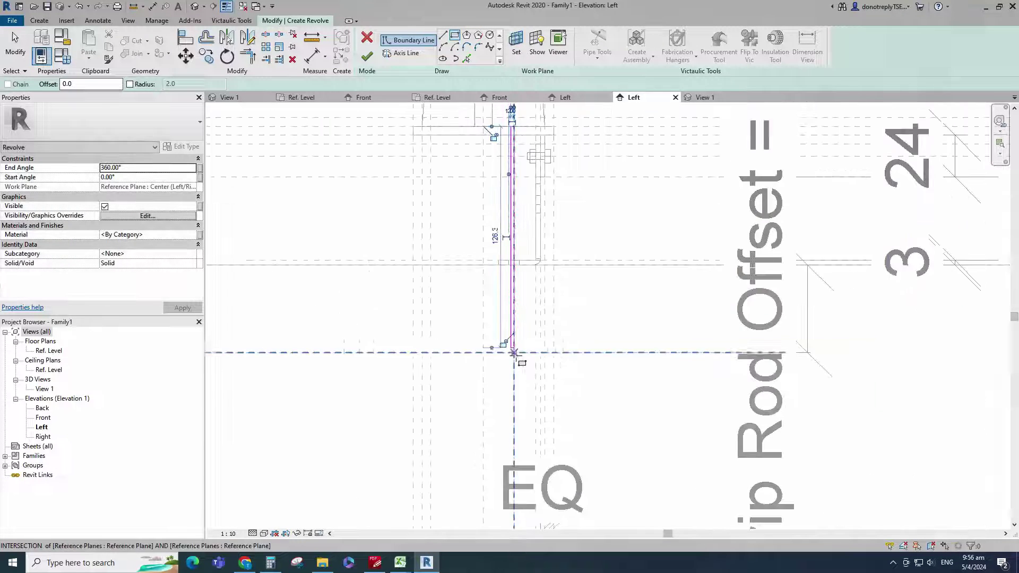
{"action": "scroll", "coordinate": [514, 358], "scroll_direction": "up", "scroll_amount": 2}
{"action": "left_click", "coordinate": [512, 338]}
{"action": "scroll", "coordinate": [512, 338], "scroll_direction": "up", "scroll_amount": 1}
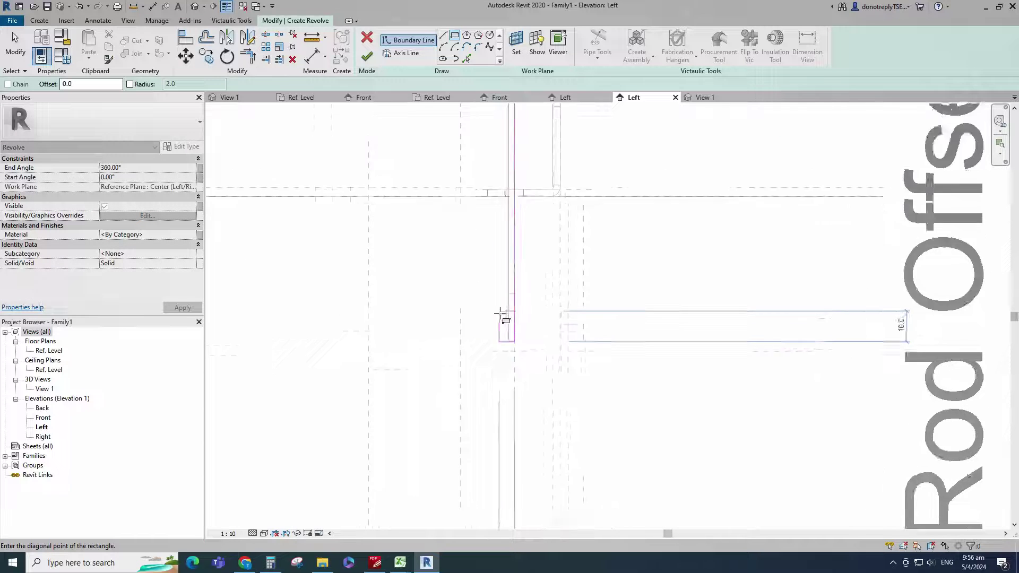
{"action": "left_click", "coordinate": [498, 194]}
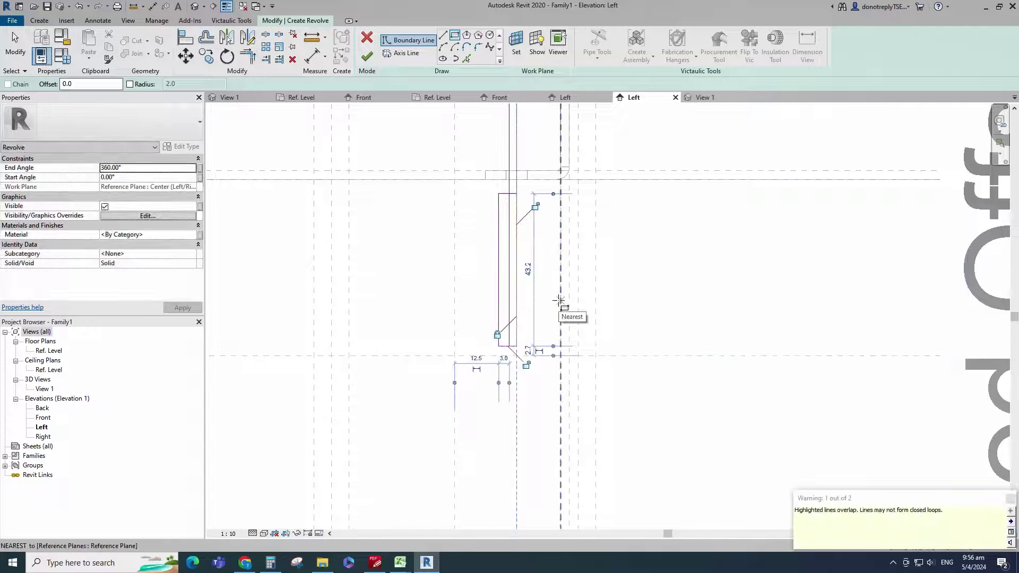
{"action": "key", "text": "Escape"}
{"action": "key", "text": "Escape"}
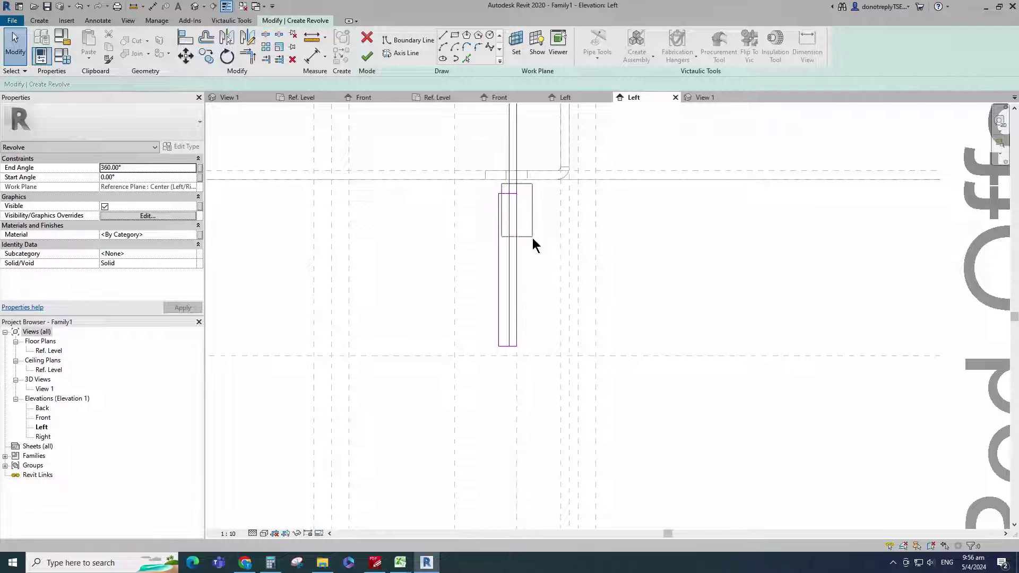
Dimension the thin rectangle's width, set it to 3 mm and lock it.
{"action": "scroll", "coordinate": [557, 374], "scroll_direction": "down", "scroll_amount": 3}
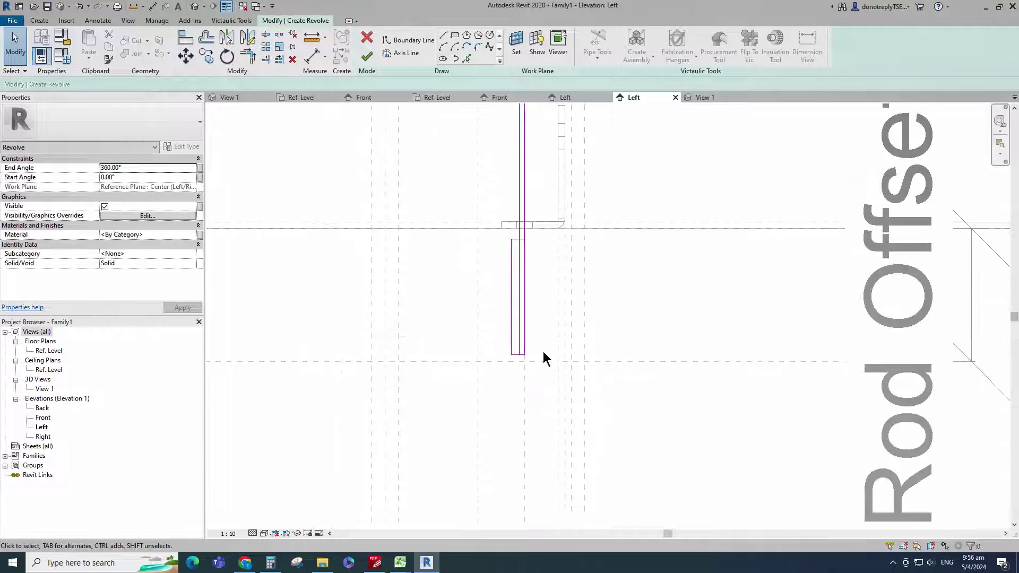
{"action": "key", "text": "d"}
{"action": "key", "text": "i"}
{"action": "scroll", "coordinate": [509, 231], "scroll_direction": "down", "scroll_amount": 2}
{"action": "scroll", "coordinate": [563, 170], "scroll_direction": "up", "scroll_amount": 1}
{"action": "left_click", "coordinate": [560, 155]}
{"action": "key", "text": "Escape"}
{"action": "key", "text": "Escape"}
{"action": "left_click", "coordinate": [494, 289]}
{"action": "type", "text": "3"}
{"action": "key", "text": "Return"}
{"action": "left_click", "coordinate": [579, 163]}
{"action": "left_click", "coordinate": [500, 154]}
{"action": "scroll", "coordinate": [499, 283], "scroll_direction": "down", "scroll_amount": 3}
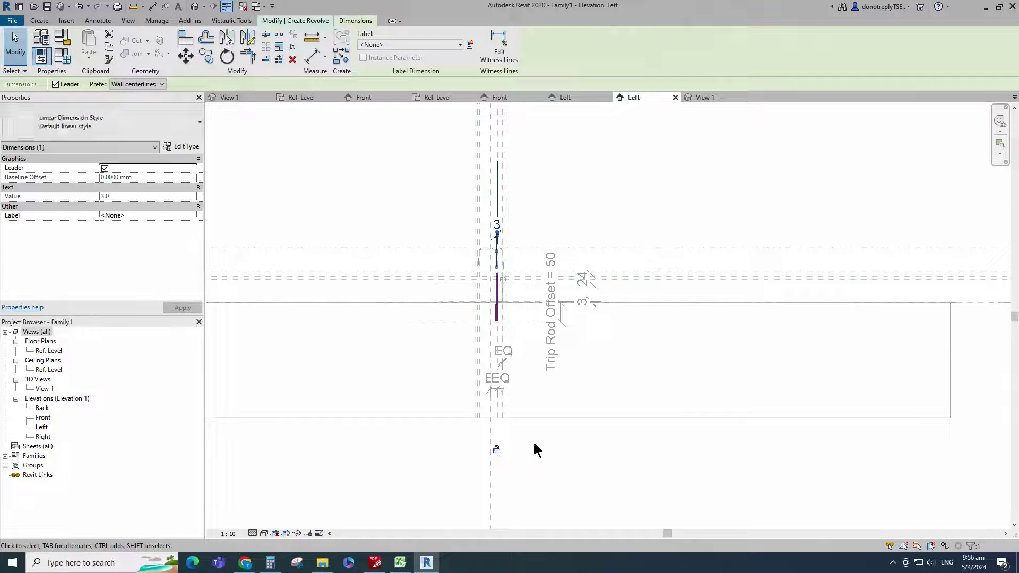
Dimension the gap between the Ref. Level and the wider rectangle's upper edge.
{"action": "key", "text": "d"}
{"action": "key", "text": "i"}
{"action": "scroll", "coordinate": [478, 313], "scroll_direction": "up", "scroll_amount": 3}
{"action": "scroll", "coordinate": [325, 280], "scroll_direction": "up", "scroll_amount": 2}
{"action": "scroll", "coordinate": [556, 333], "scroll_direction": "down", "scroll_amount": 2}
{"action": "scroll", "coordinate": [556, 333], "scroll_direction": "down", "scroll_amount": 4}
{"action": "scroll", "coordinate": [559, 345], "scroll_direction": "up", "scroll_amount": 7}
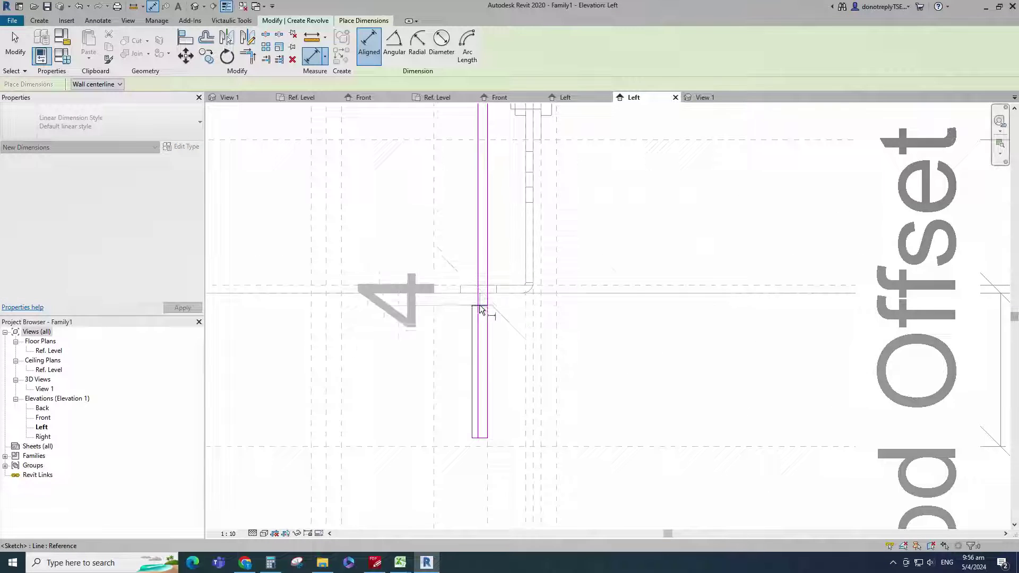
{"action": "scroll", "coordinate": [437, 283], "scroll_direction": "down", "scroll_amount": 3}
{"action": "key", "text": "Escape"}
{"action": "key", "text": "Escape"}
Set the gap between the Ref. Level and the wider rectangle's upper edge to 4 mm and lock it.
{"action": "scroll", "coordinate": [557, 318], "scroll_direction": "up", "scroll_amount": 3}
{"action": "left_click", "coordinate": [560, 317]}
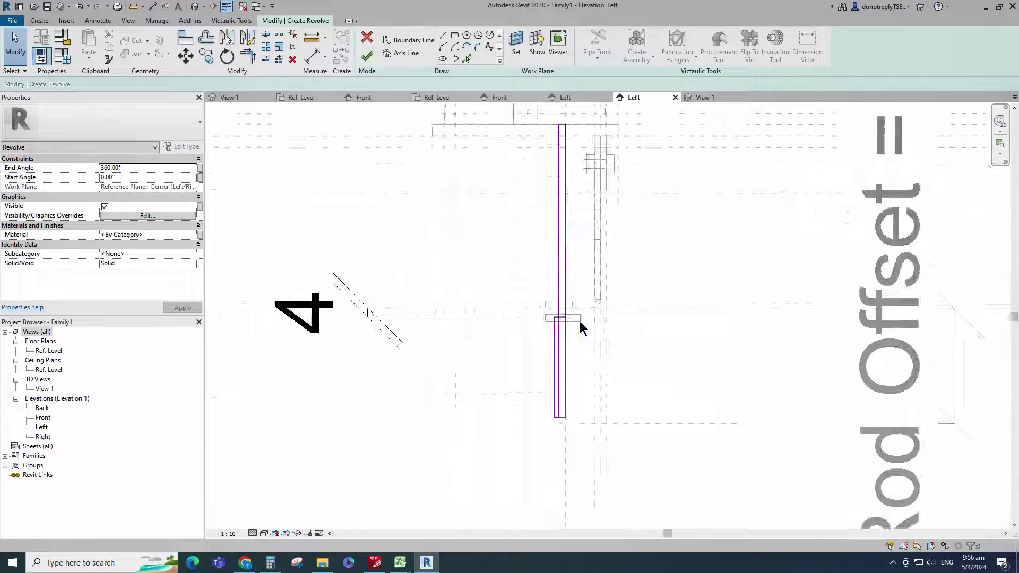
{"action": "left_click", "coordinate": [358, 380]}
{"action": "scroll", "coordinate": [356, 322], "scroll_direction": "up", "scroll_amount": 1}
{"action": "left_click", "coordinate": [351, 322]}
{"action": "scroll", "coordinate": [363, 332], "scroll_direction": "down", "scroll_amount": 8}
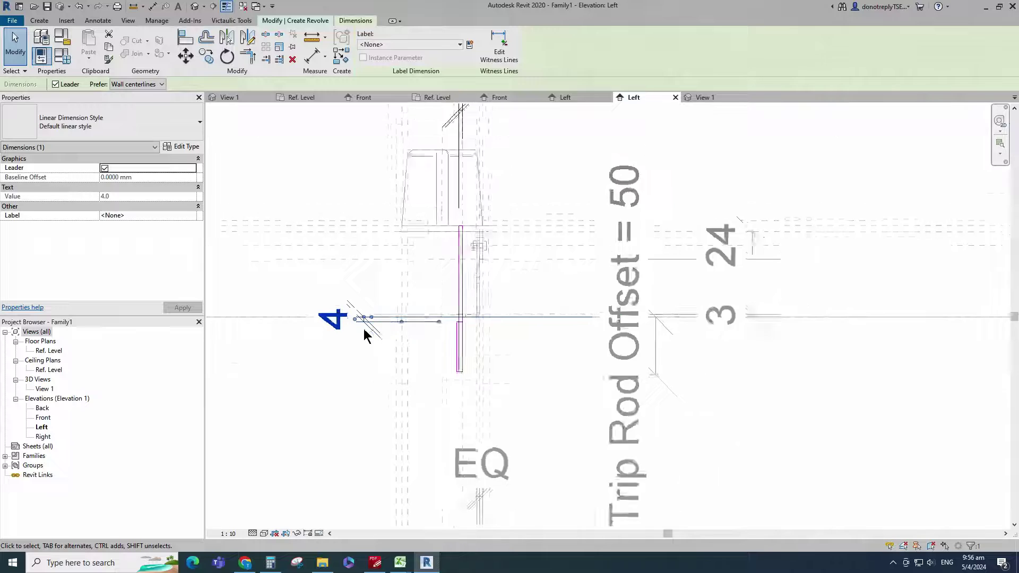
{"action": "left_click", "coordinate": [652, 406]}
Trim the two overlapping rectangles into one closed, stepped rod profile.
{"action": "scroll", "coordinate": [395, 355], "scroll_direction": "up", "scroll_amount": 4}
{"action": "left_click", "coordinate": [248, 57]}
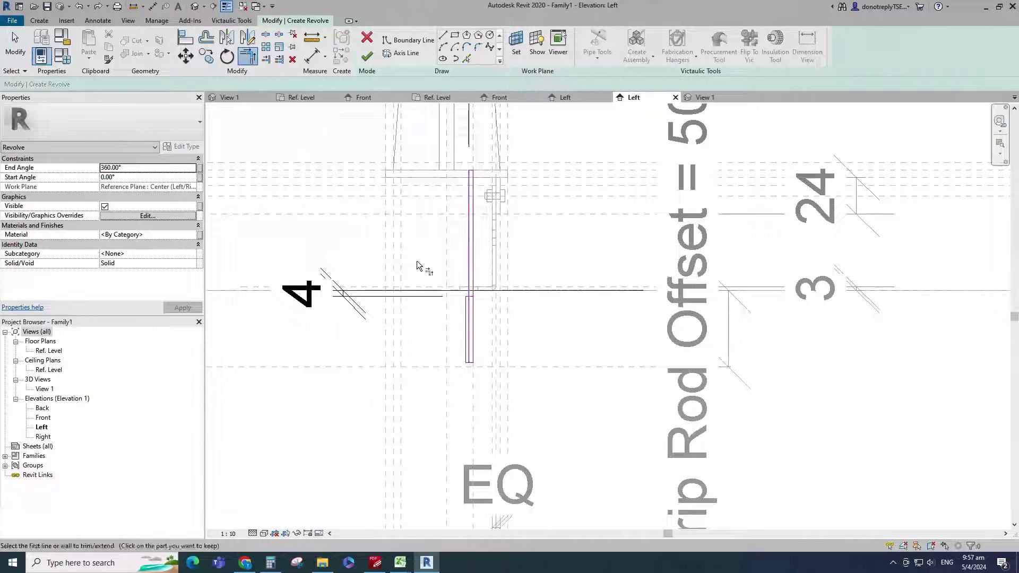
{"action": "scroll", "coordinate": [474, 268], "scroll_direction": "up", "scroll_amount": 5}
{"action": "scroll", "coordinate": [467, 425], "scroll_direction": "down", "scroll_amount": 4}
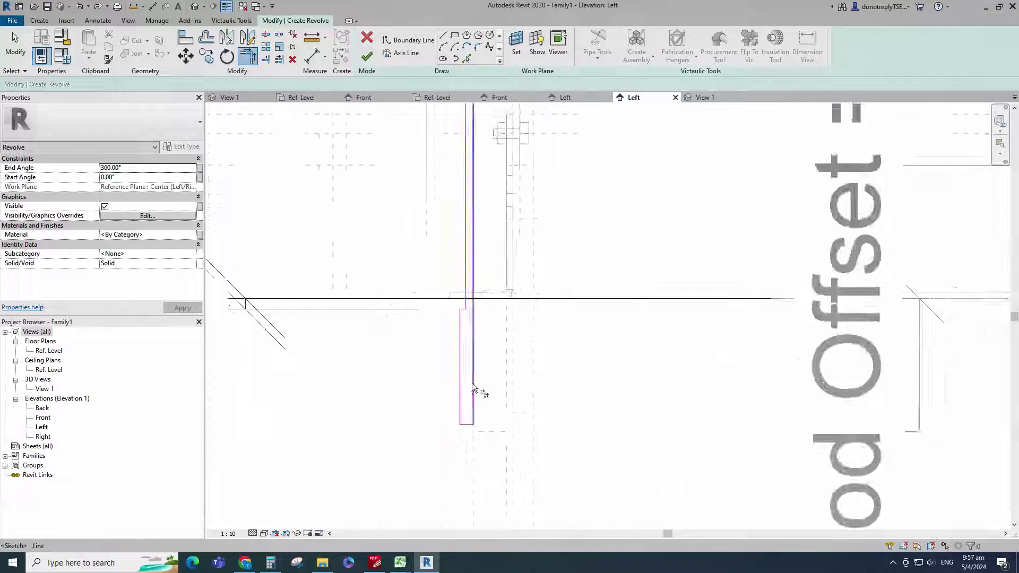
Dimension the gap between the rod profile's lower edge and the Trip Rod Offset reference plane.
{"action": "key", "text": "d"}
{"action": "key", "text": "i"}
{"action": "scroll", "coordinate": [467, 412], "scroll_direction": "up", "scroll_amount": 3}
{"action": "scroll", "coordinate": [515, 413], "scroll_direction": "down", "scroll_amount": 3}
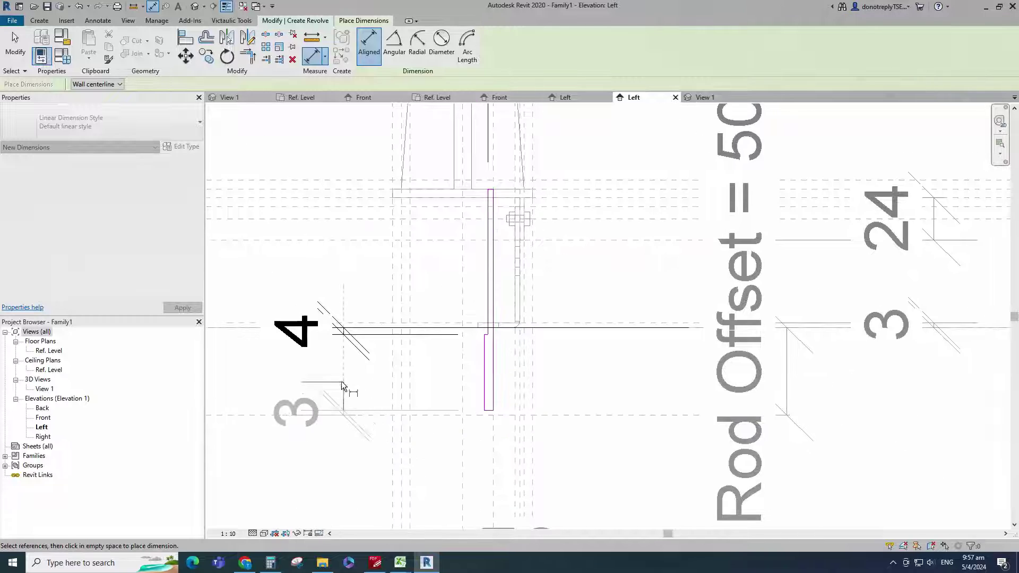
{"action": "key", "text": "Escape"}
{"action": "key", "text": "Escape"}
Set the gap between the profile's lower edge and the Trip Rod Offset plane to 4 mm and lock it.
{"action": "left_click", "coordinate": [488, 410]}
{"action": "left_click", "coordinate": [321, 414]}
{"action": "key", "text": "Return"}
{"action": "left_click", "coordinate": [389, 468]}
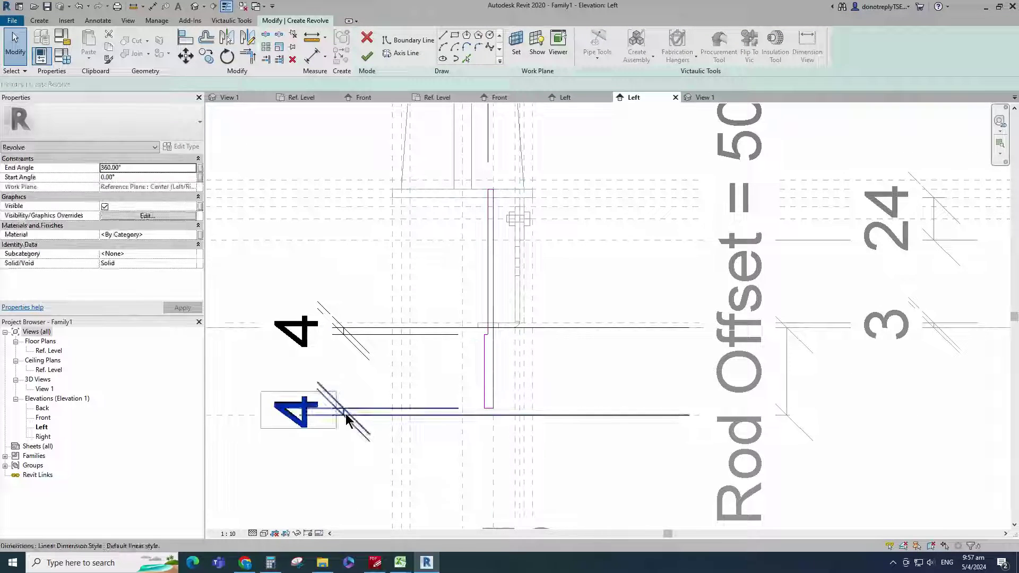
{"action": "left_click", "coordinate": [345, 413]}
{"action": "scroll", "coordinate": [378, 415], "scroll_direction": "down", "scroll_amount": 3}
{"action": "left_click", "coordinate": [847, 416]}
Dimension the width of the profile's wider lower section, set it to 5 mm and lock it.
{"action": "left_click", "coordinate": [313, 58]}
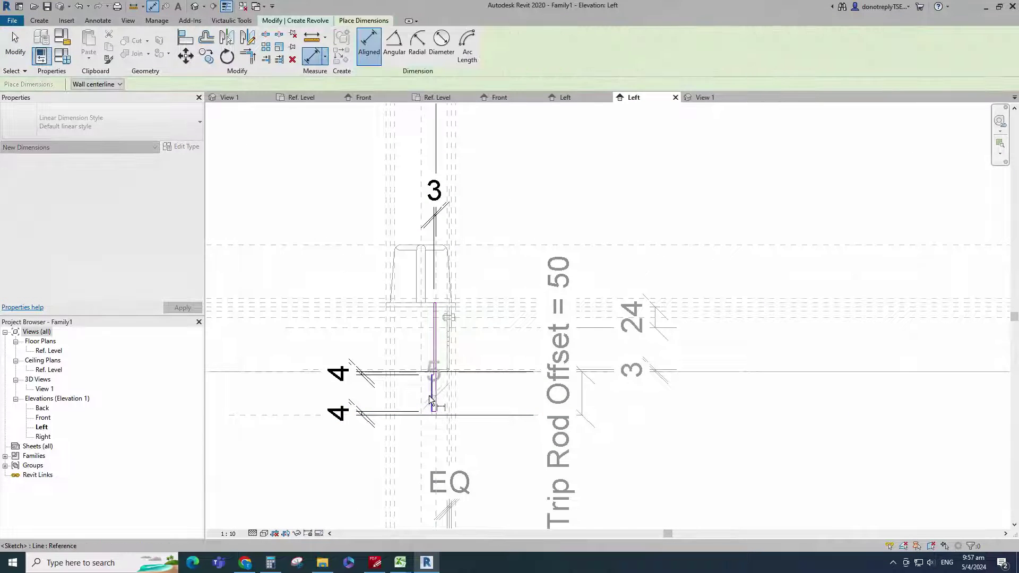
{"action": "scroll", "coordinate": [456, 441], "scroll_direction": "down", "scroll_amount": 3}
{"action": "scroll", "coordinate": [450, 374], "scroll_direction": "up", "scroll_amount": 3}
{"action": "key", "text": "Escape"}
{"action": "left_click", "coordinate": [417, 366]}
{"action": "type", "text": "5"}
{"action": "key", "text": "Return"}
{"action": "left_click", "coordinate": [506, 434]}
{"action": "left_click", "coordinate": [419, 416]}
{"action": "scroll", "coordinate": [445, 377], "scroll_direction": "down", "scroll_amount": 5}
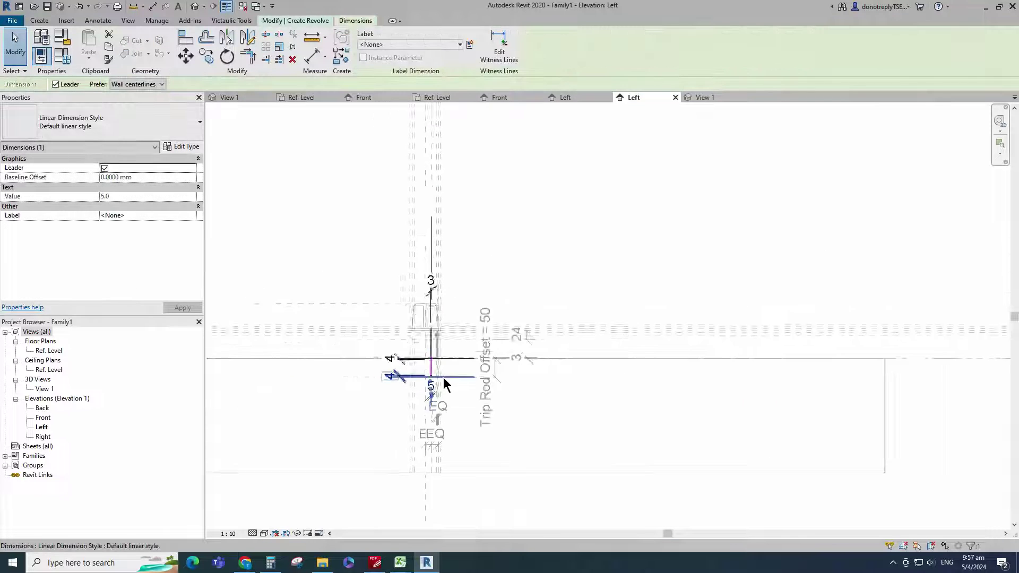
{"action": "left_click", "coordinate": [496, 489]}
Add the axis line along the profile's straight inner edge and finish the 360° revolve.
{"action": "scroll", "coordinate": [435, 391], "scroll_direction": "up", "scroll_amount": 5}
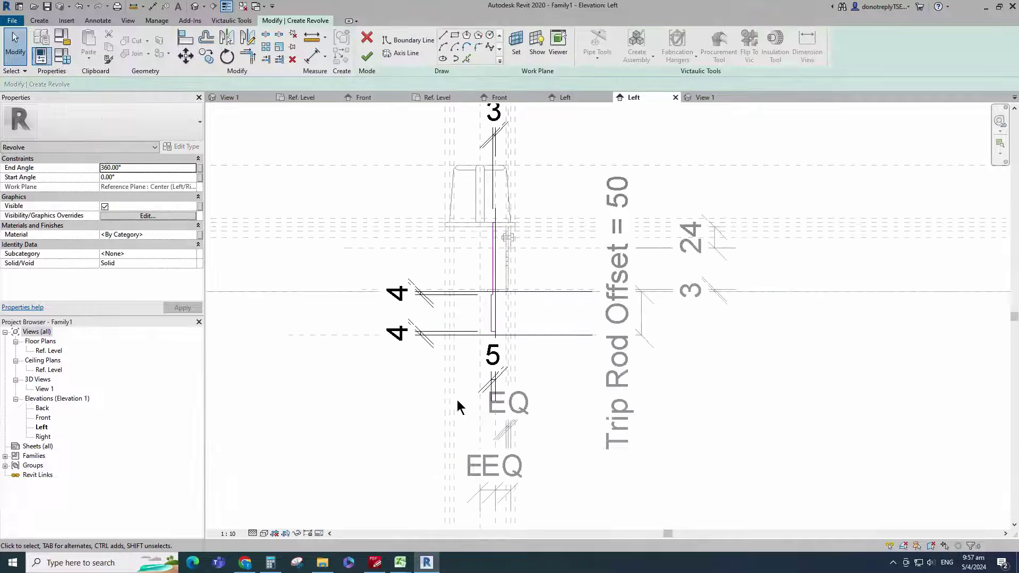
{"action": "left_click", "coordinate": [409, 53]}
{"action": "left_click", "coordinate": [496, 445]}
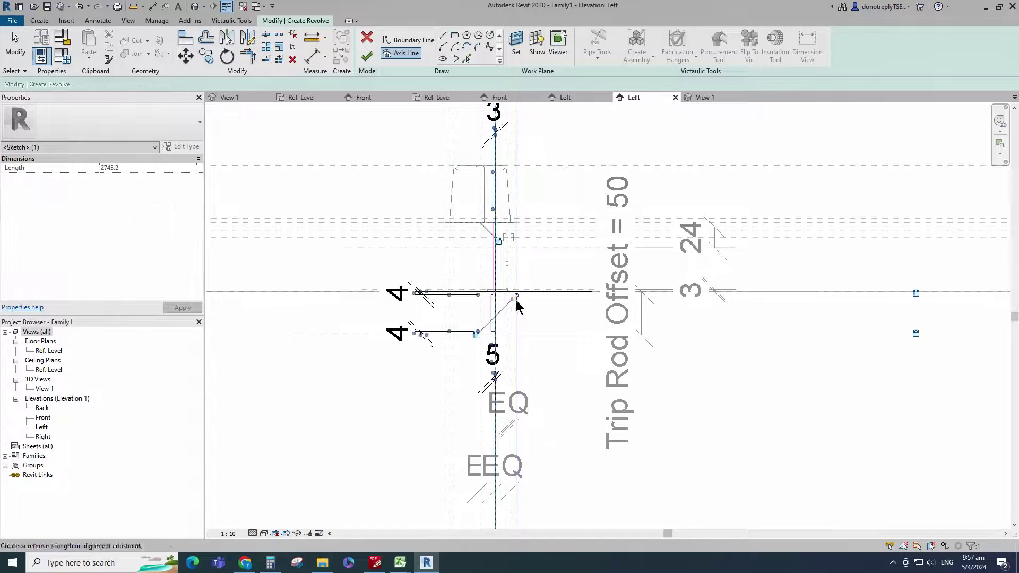
{"action": "left_click", "coordinate": [367, 56]}
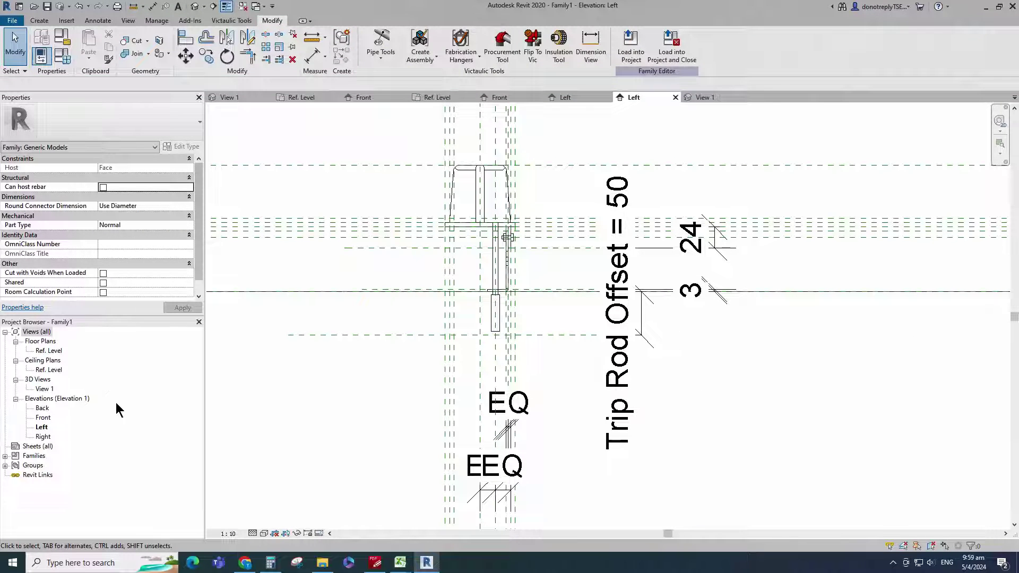
Open the Front elevation and draw a vertical reference plane offset 12 mm to the left of the center plane.
{"action": "double_click", "coordinate": [44, 419]}
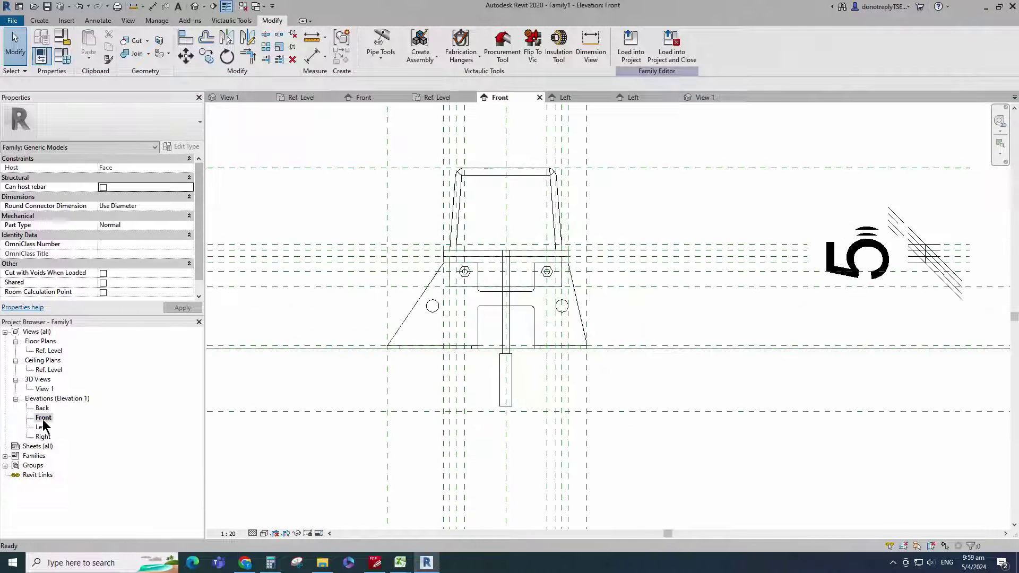
{"action": "left_click", "coordinate": [507, 466]}
{"action": "key", "text": "r"}
{"action": "key", "text": "p"}
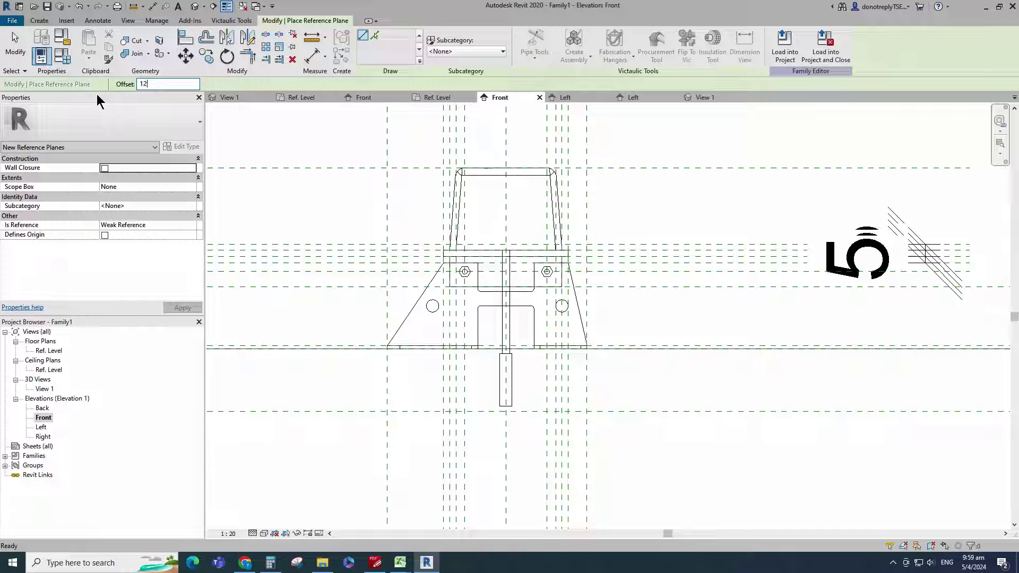
{"action": "left_click", "coordinate": [505, 504]}
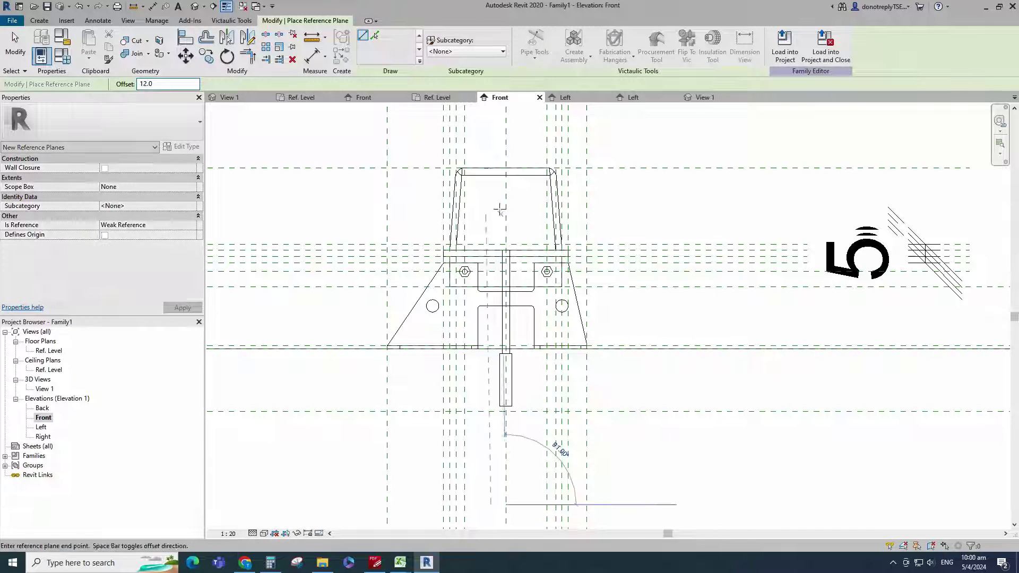
{"action": "left_click", "coordinate": [505, 131]}
{"action": "key", "text": "Escape"}
{"action": "scroll", "coordinate": [423, 364], "scroll_direction": "down", "scroll_amount": 2}
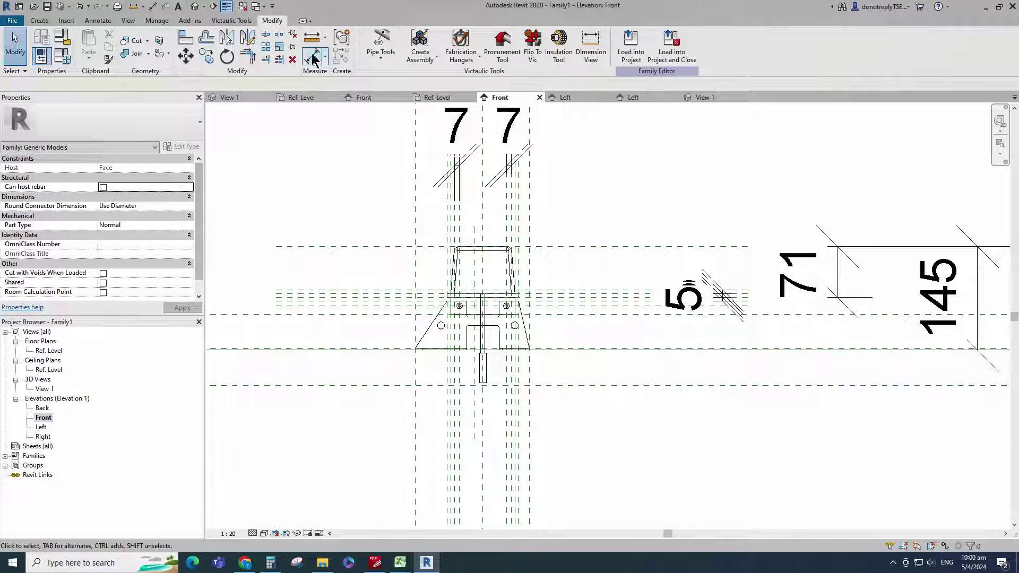
Dimension the distance between the center plane and the new vertical reference plane beside it.
{"action": "key", "text": "d"}
{"action": "key", "text": "i"}
{"action": "left_click", "coordinate": [485, 455]}
{"action": "left_click", "coordinate": [476, 419]}
{"action": "scroll", "coordinate": [438, 358], "scroll_direction": "down", "scroll_amount": 2}
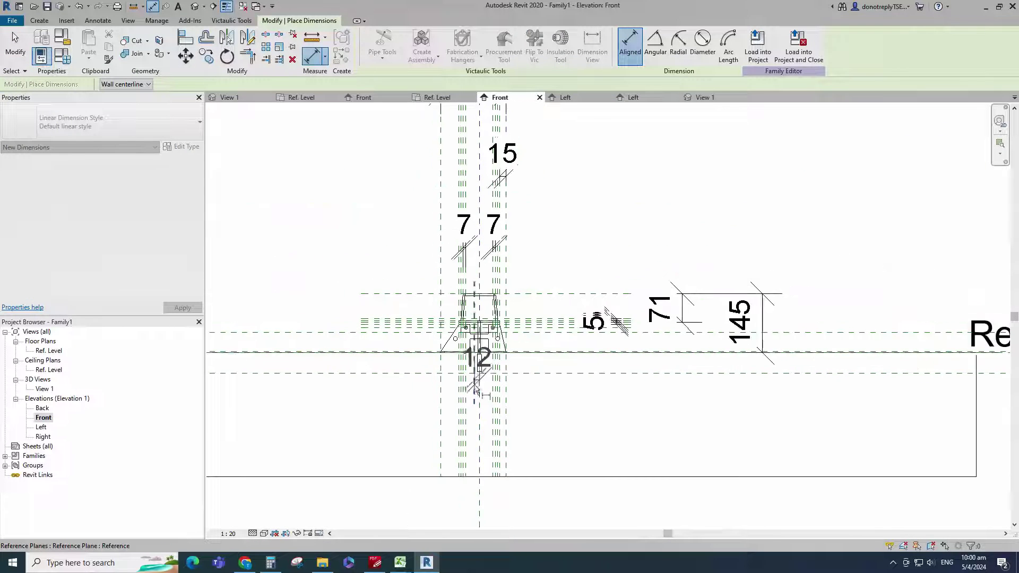
{"action": "left_click", "coordinate": [573, 441]}
{"action": "key", "text": "Escape"}
{"action": "key", "text": "Escape"}
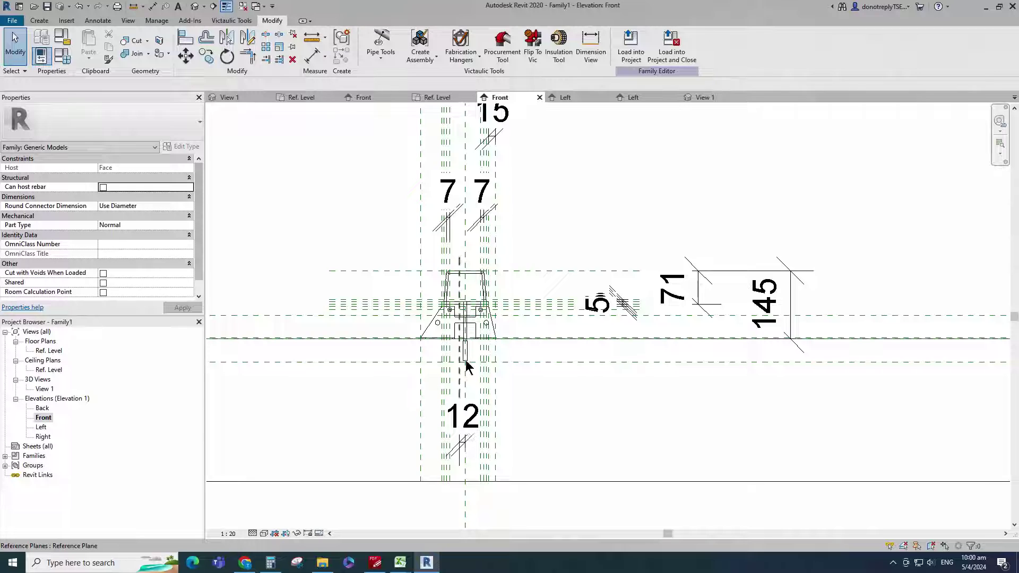
Move the revolved trip rod onto the vertical reference plane 12 mm left of center and check it in the 3D view.
{"action": "scroll", "coordinate": [466, 359], "scroll_direction": "up", "scroll_amount": 2}
{"action": "left_click", "coordinate": [468, 352]}
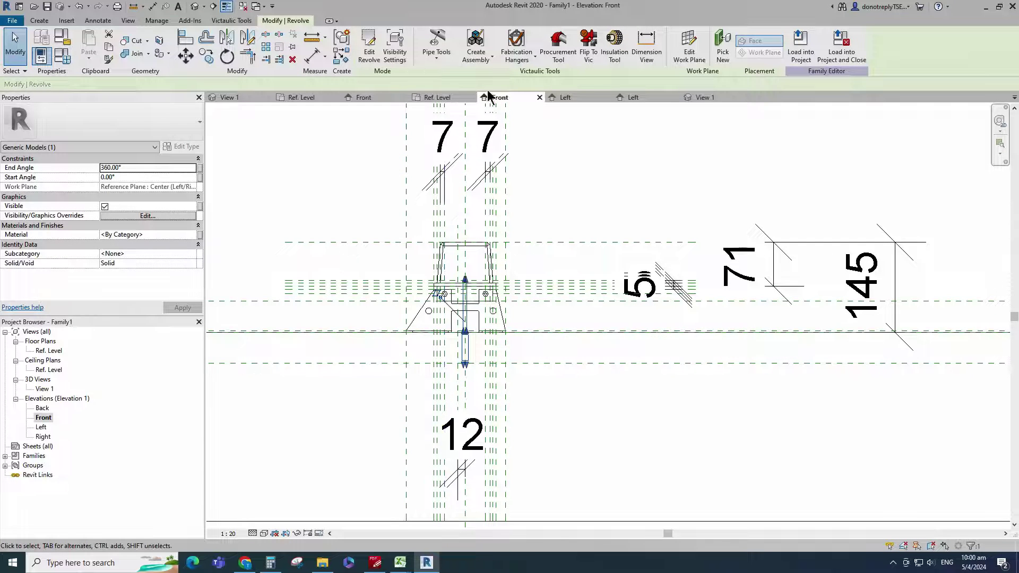
{"action": "left_click", "coordinate": [674, 61]}
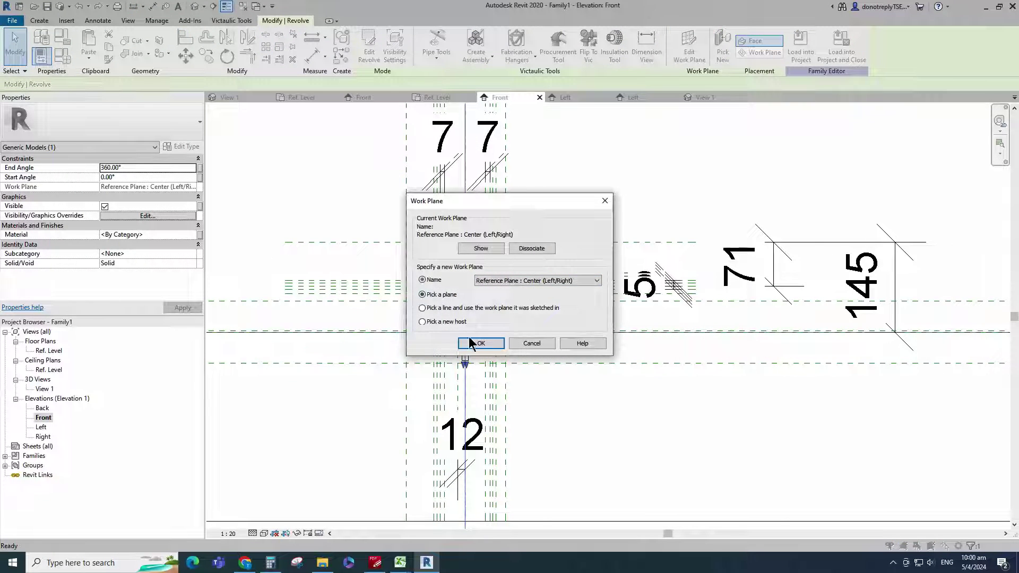
{"action": "left_click", "coordinate": [470, 339]}
{"action": "scroll", "coordinate": [462, 356], "scroll_direction": "up", "scroll_amount": 4}
{"action": "left_click", "coordinate": [455, 368]}
{"action": "left_click", "coordinate": [583, 392]}
{"action": "scroll", "coordinate": [590, 393], "scroll_direction": "down", "scroll_amount": 2}
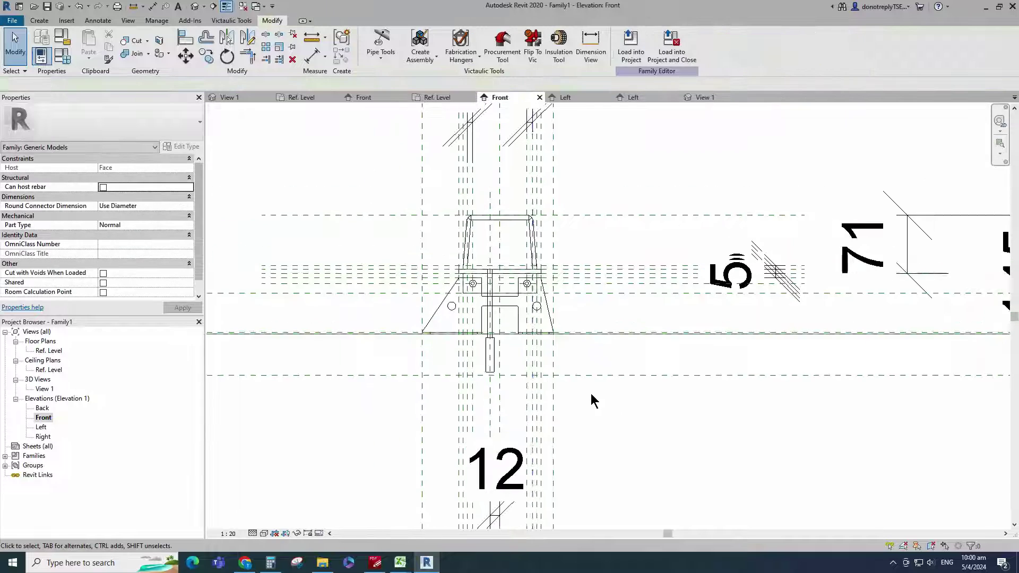
{"action": "double_click", "coordinate": [45, 389]}
{"action": "middle_click_drag", "start_coordinate": [422, 429], "coordinate": [316, 335], "text": "shift"}
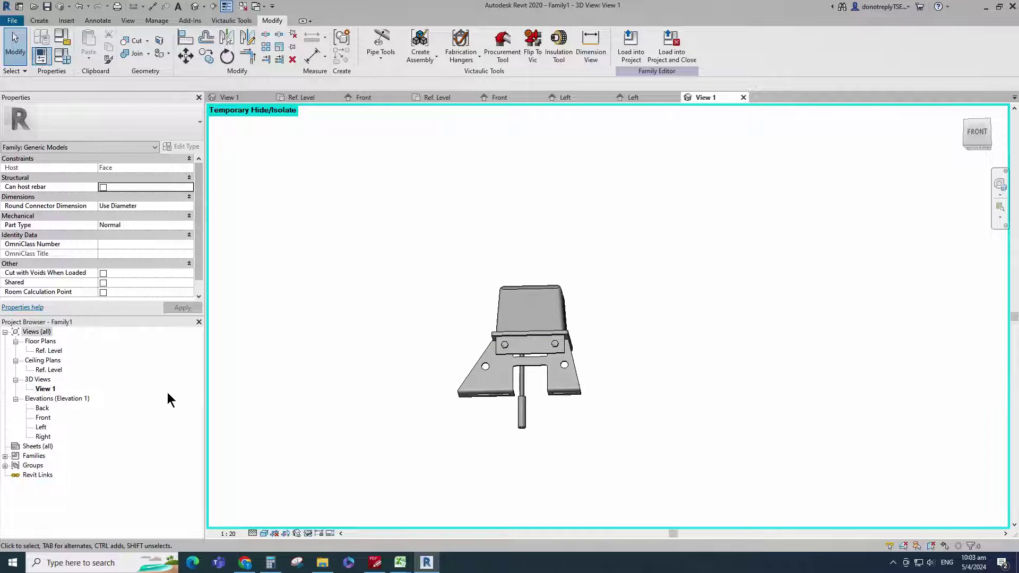
In the Left elevation, draw a horizontal reference plane 8 mm below the Trip Rod Offset plane.
{"action": "double_click", "coordinate": [41, 428]}
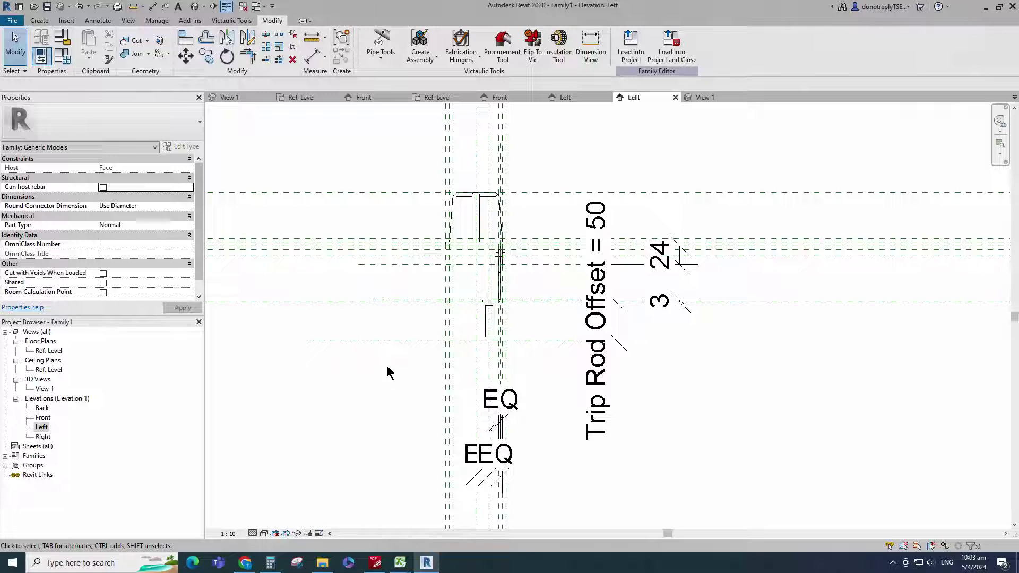
{"action": "left_click", "coordinate": [390, 341]}
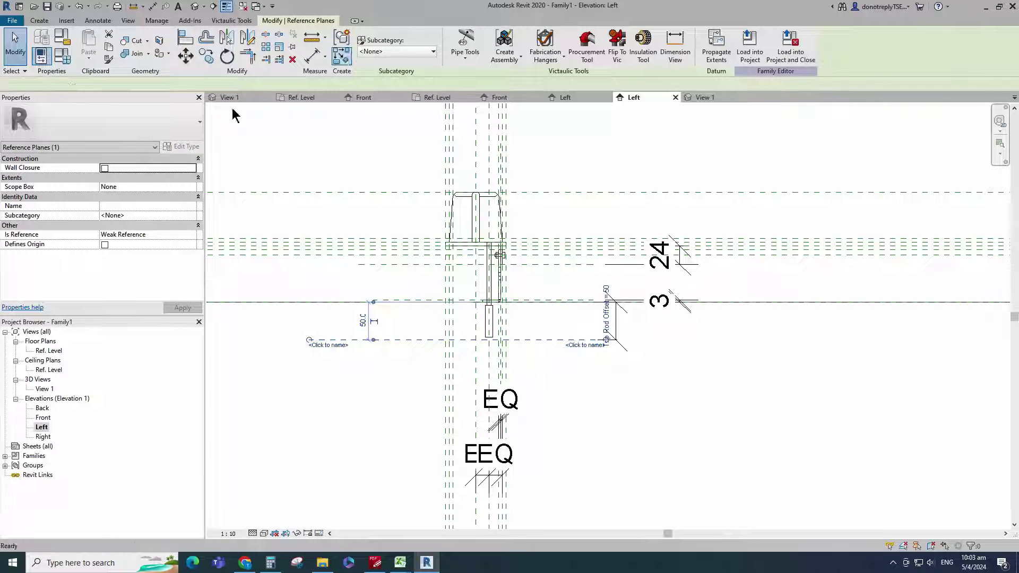
{"action": "key", "text": "r"}
{"action": "key", "text": "p"}
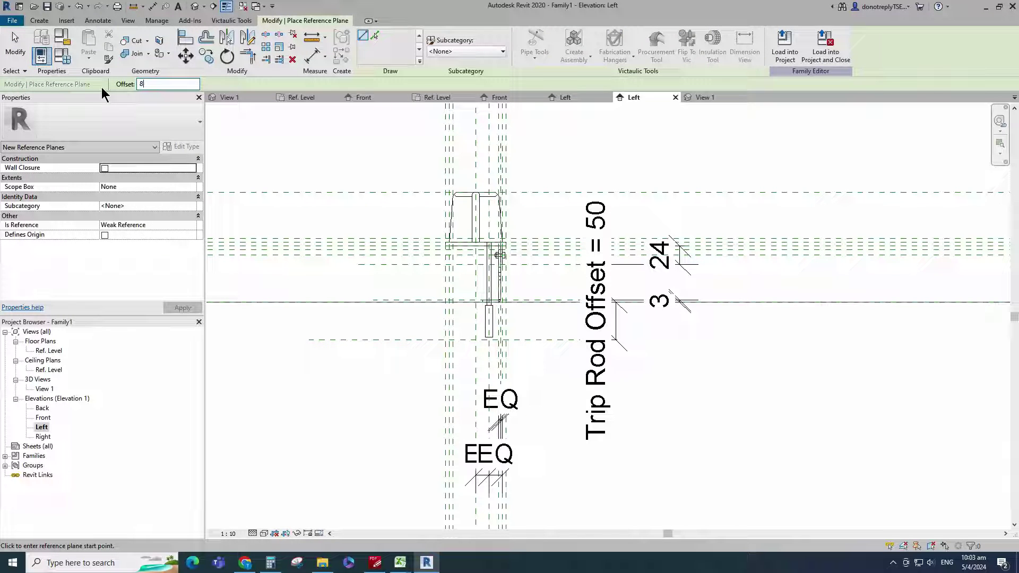
Dimension the distance between the Trip Rod Offset plane and the new horizontal reference plane below it.
{"action": "scroll", "coordinate": [403, 383], "scroll_direction": "up", "scroll_amount": 3}
{"action": "key", "text": "d"}
{"action": "key", "text": "i"}
{"action": "left_click", "coordinate": [315, 318]}
{"action": "left_click", "coordinate": [313, 328]}
{"action": "left_click", "coordinate": [308, 377]}
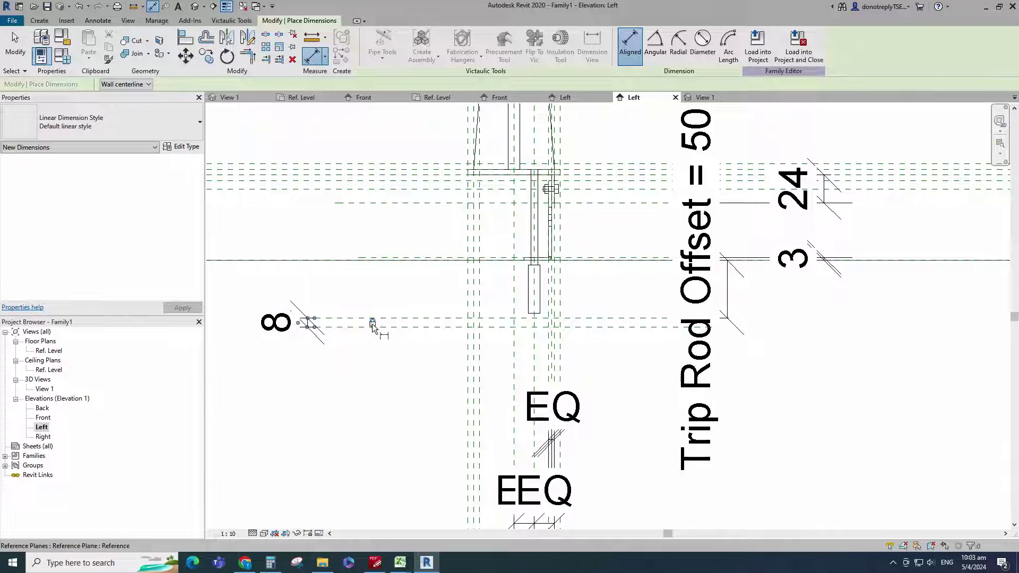
{"action": "scroll", "coordinate": [564, 324], "scroll_direction": "up", "scroll_amount": 4}
{"action": "key", "text": "Escape"}
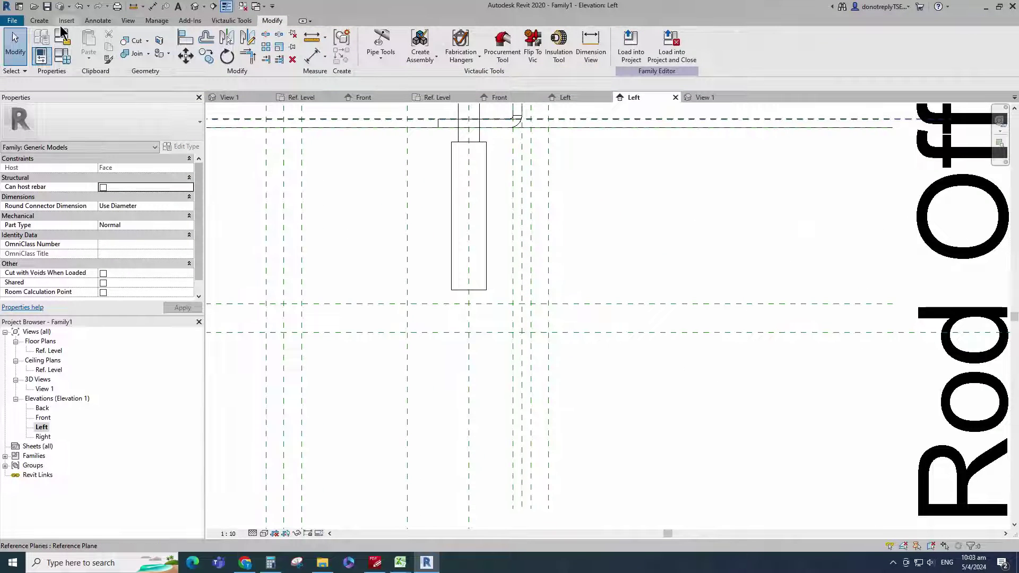
Start an extrusion and sketch a rectangle about 16 mm wide between the two horizontal planes below the trip rod.
{"action": "left_click", "coordinate": [40, 21]}
{"action": "left_click", "coordinate": [89, 41]}
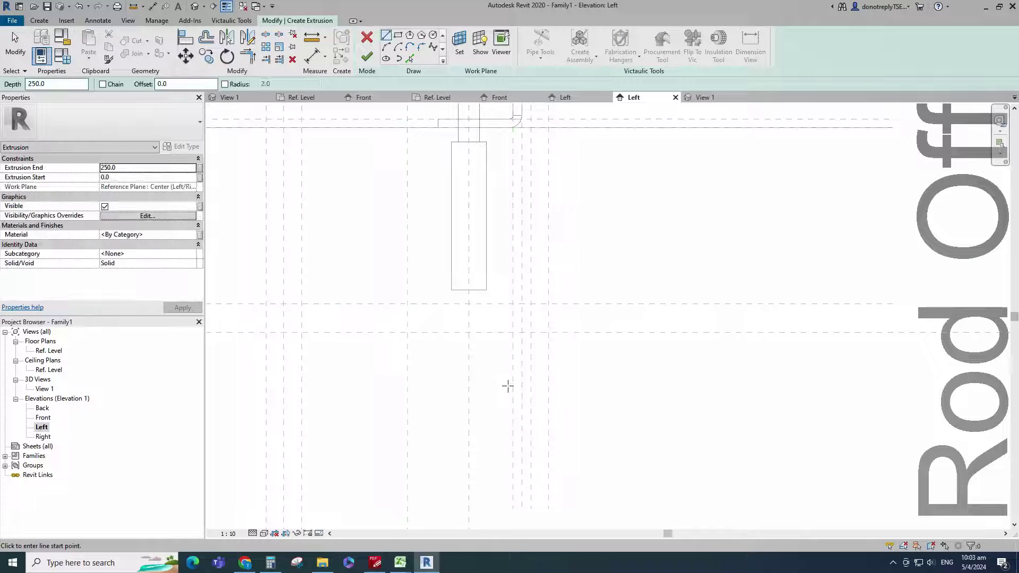
{"action": "scroll", "coordinate": [499, 355], "scroll_direction": "up", "scroll_amount": 2}
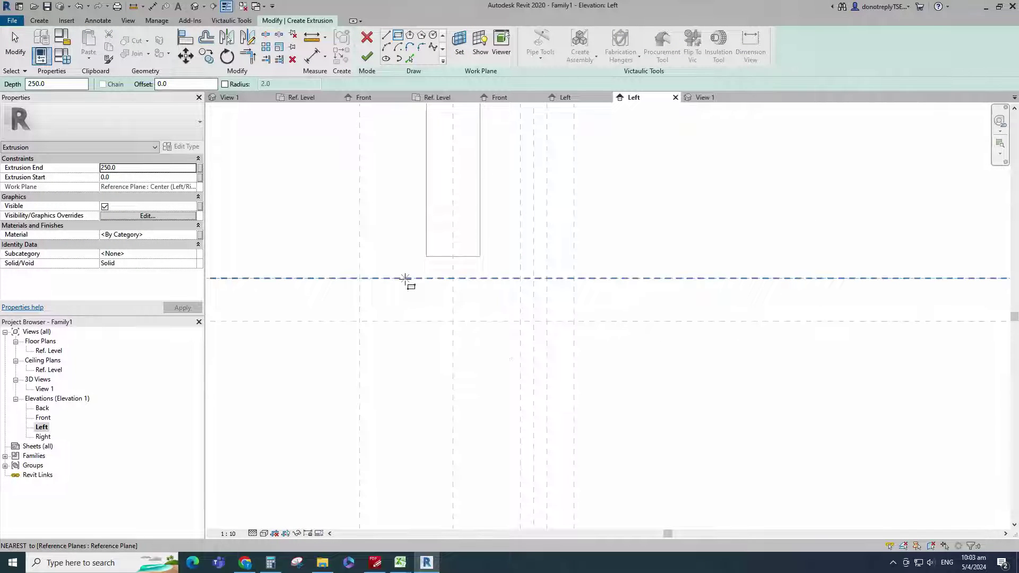
{"action": "left_click", "coordinate": [404, 278]}
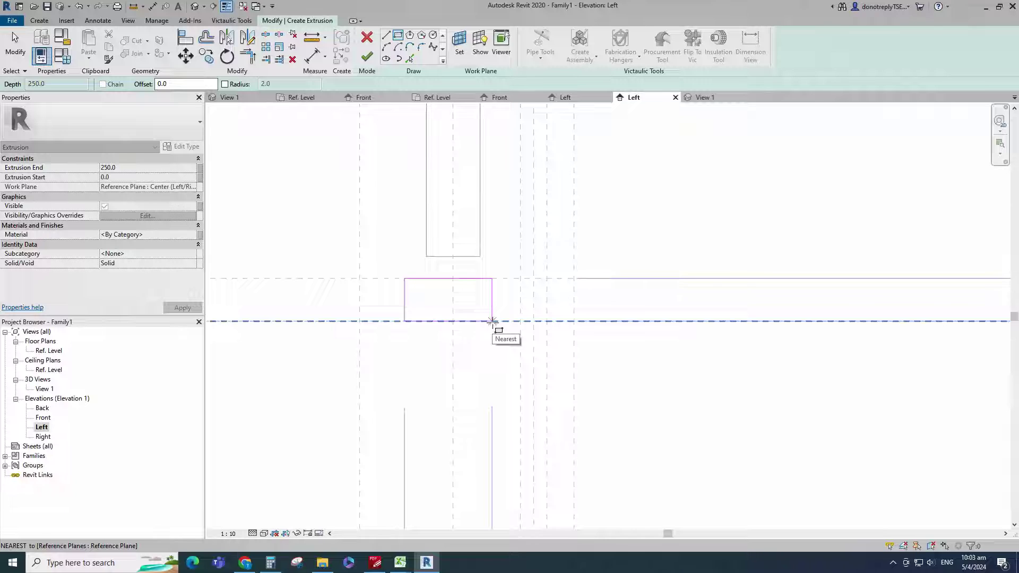
{"action": "left_click", "coordinate": [493, 321]}
{"action": "scroll", "coordinate": [409, 249], "scroll_direction": "down", "scroll_amount": 4}
{"action": "key", "text": "Escape"}
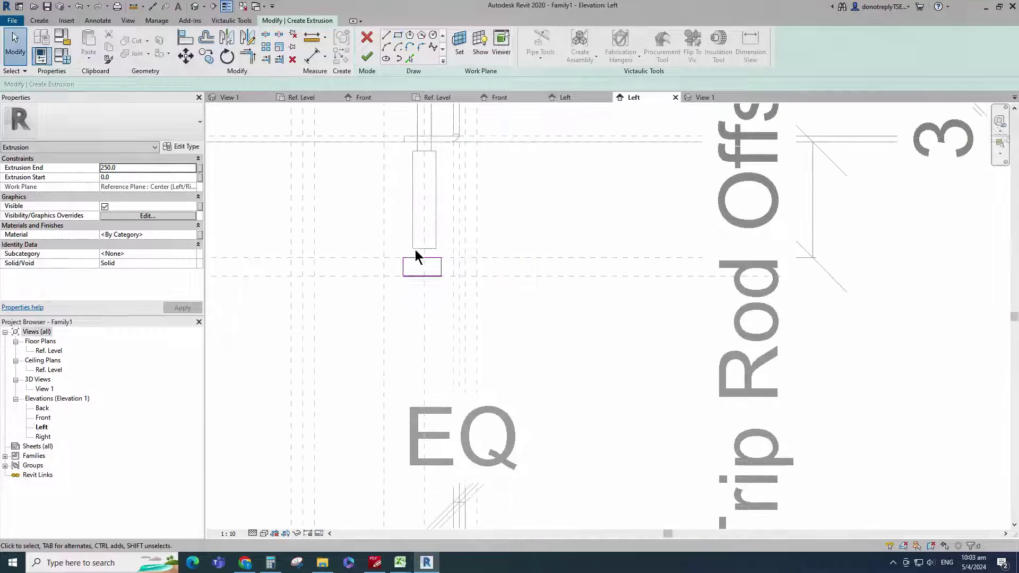
Dimension both vertical sides of the rectangle from the reference plane running through the trip rod's center.
{"action": "key", "text": "d"}
{"action": "key", "text": "i"}
{"action": "left_click", "coordinate": [403, 268]}
{"action": "left_click", "coordinate": [423, 268]}
{"action": "left_click", "coordinate": [440, 267]}
{"action": "left_click", "coordinate": [480, 422]}
{"action": "key", "text": "Escape"}
Set the distance from the trip rod's center plane to each vertical side of the rectangle to 8 mm.
{"action": "left_click", "coordinate": [441, 268]}
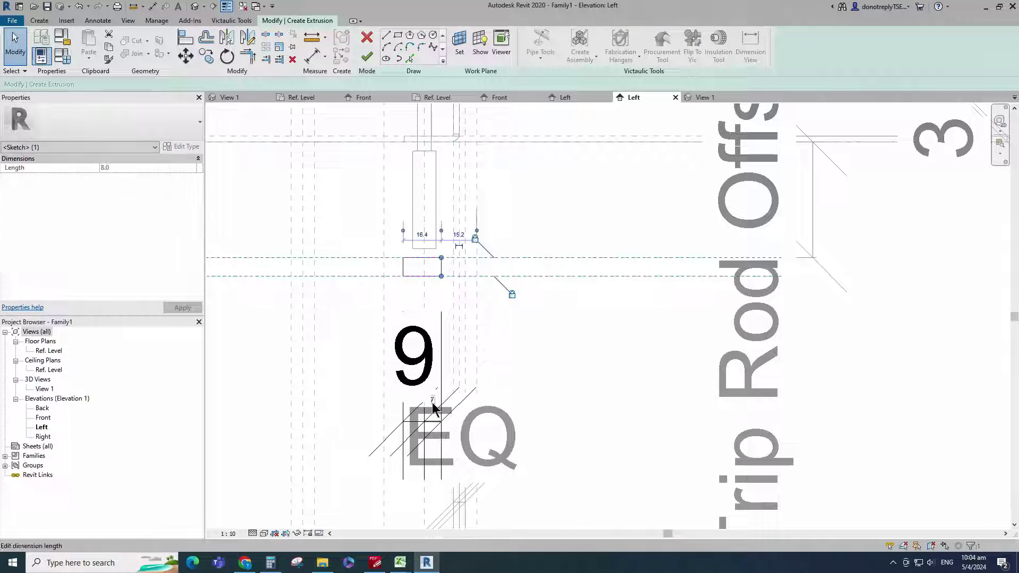
{"action": "key", "text": "Return"}
{"action": "left_click", "coordinate": [402, 267]}
{"action": "left_click", "coordinate": [412, 356]}
{"action": "type", "text": "8"}
{"action": "key", "text": "Return"}
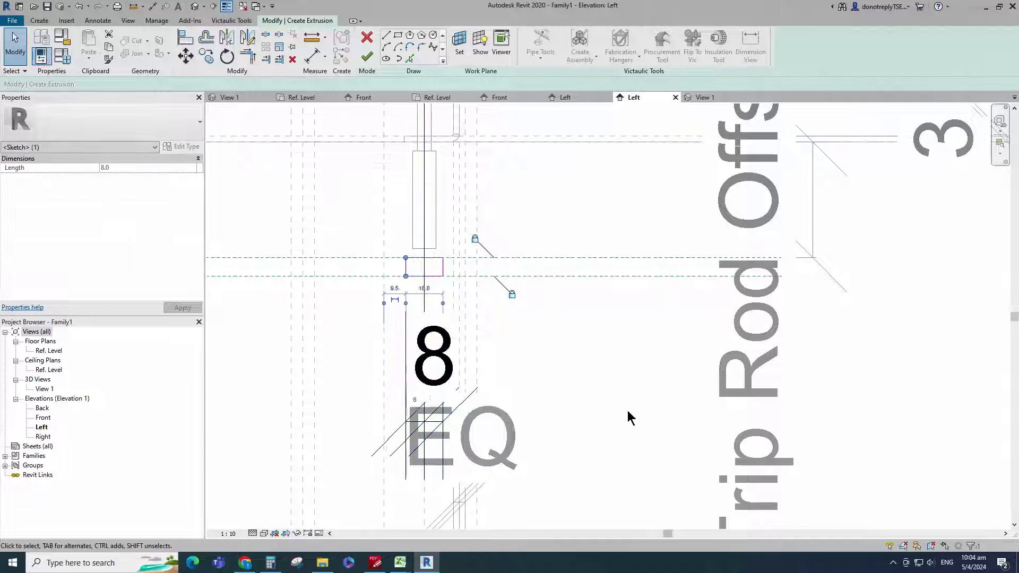
Lock the two 8 mm dimensions that position the rectangle's sides.
{"action": "left_click", "coordinate": [629, 417]}
{"action": "left_click", "coordinate": [435, 346]}
{"action": "scroll", "coordinate": [434, 347], "scroll_direction": "down", "scroll_amount": 2}
{"action": "scroll", "coordinate": [439, 356], "scroll_direction": "down", "scroll_amount": 5}
{"action": "scroll", "coordinate": [441, 483], "scroll_direction": "up", "scroll_amount": 4}
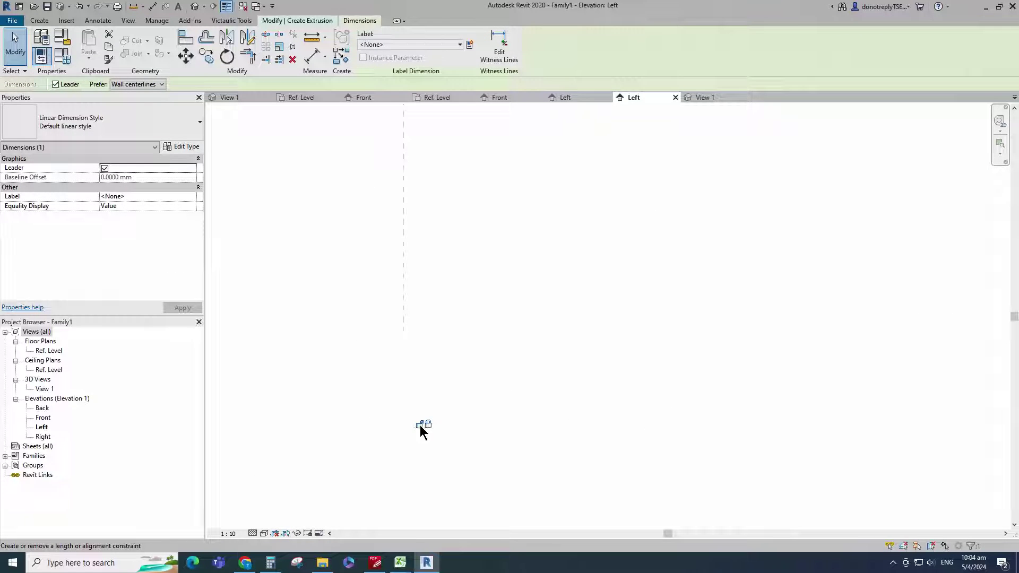
{"action": "left_click", "coordinate": [419, 425]}
{"action": "key", "text": "Escape"}
Add inner lines offset 2 mm from the rectangle's sides and bottom, and trim the sketch into an open U-shaped outline.
{"action": "scroll", "coordinate": [408, 212], "scroll_direction": "down", "scroll_amount": 3}
{"action": "scroll", "coordinate": [391, 278], "scroll_direction": "up", "scroll_amount": 3}
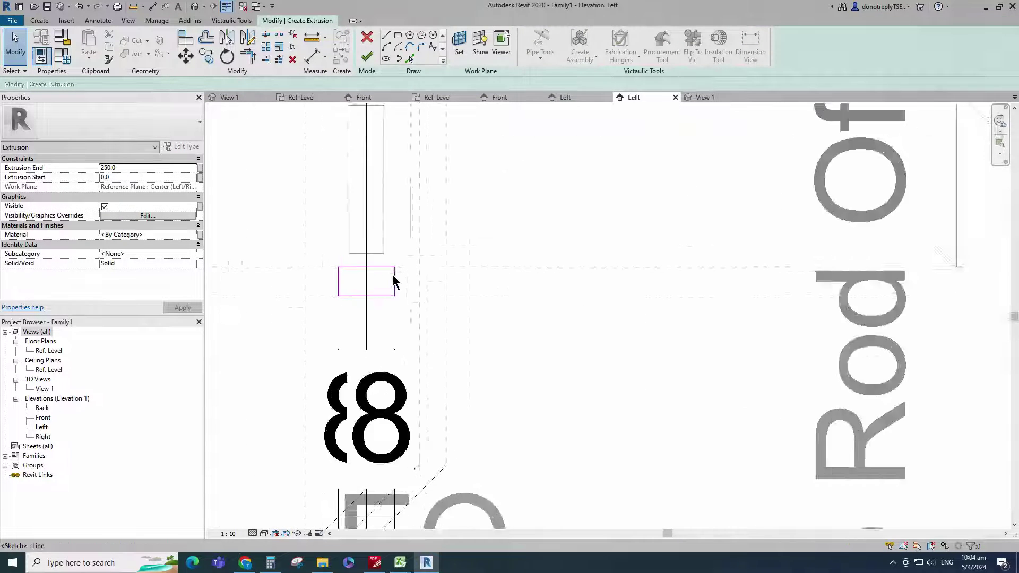
{"action": "left_click", "coordinate": [409, 58]}
{"action": "type", "text": "2"}
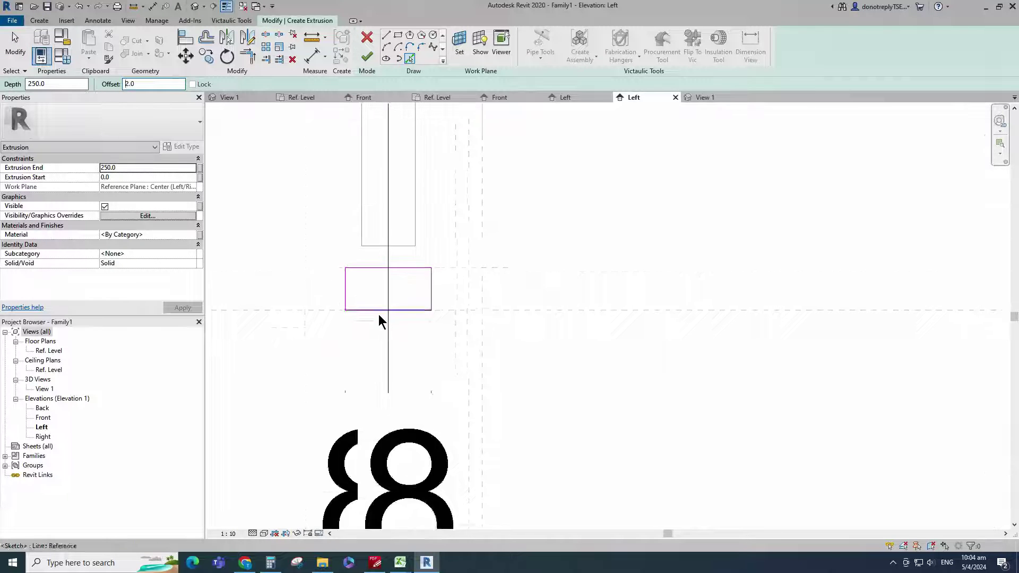
{"action": "scroll", "coordinate": [377, 314], "scroll_direction": "up", "scroll_amount": 4}
{"action": "left_click", "coordinate": [247, 56]}
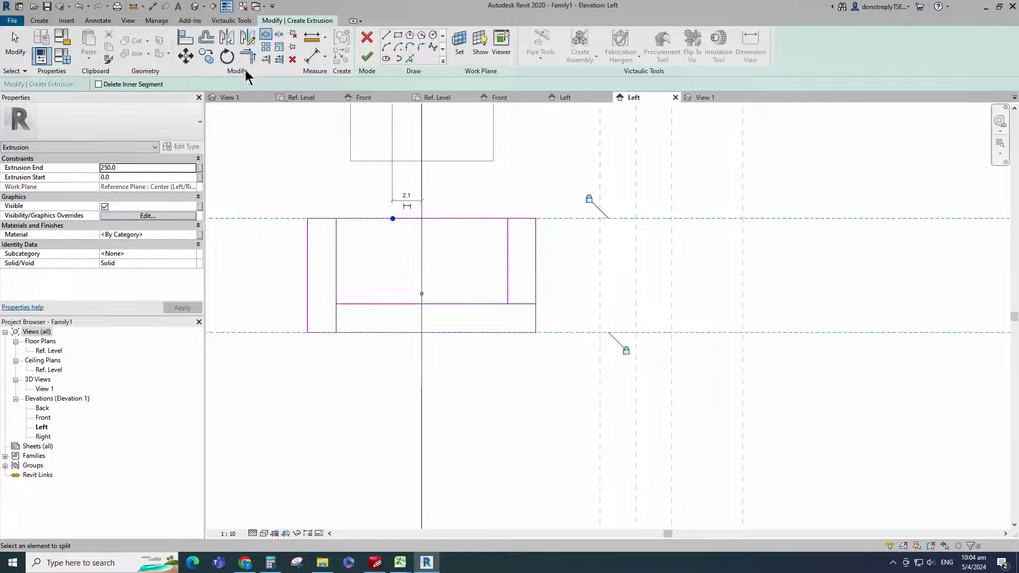
{"action": "scroll", "coordinate": [550, 368], "scroll_direction": "down", "scroll_amount": 1}
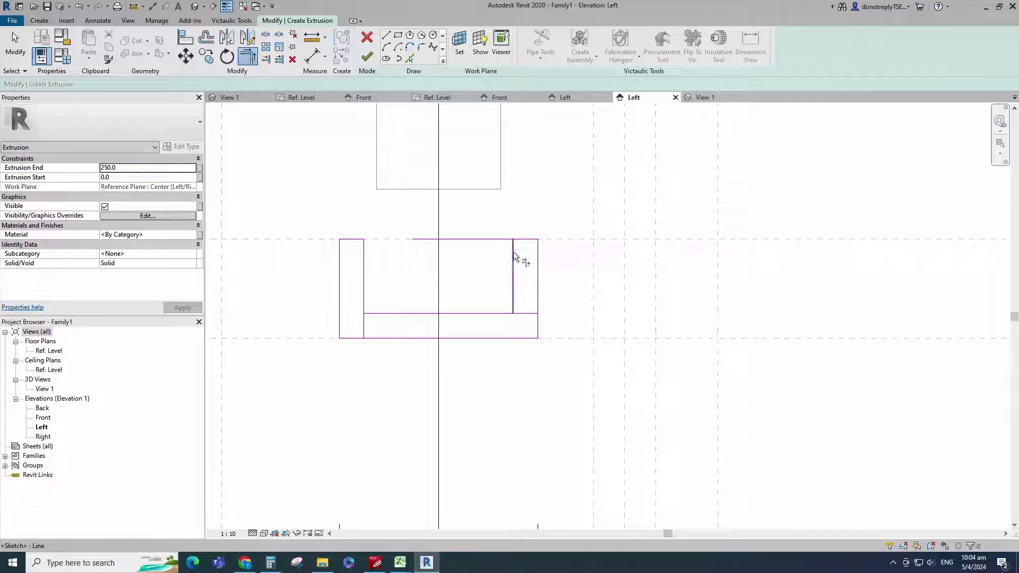
Fillet the two inner bottom corners of the U-shaped profile with a 1 mm radius.
{"action": "left_click", "coordinate": [423, 47]}
{"action": "scroll", "coordinate": [388, 319], "scroll_direction": "up", "scroll_amount": 1}
{"action": "left_click", "coordinate": [356, 305]}
{"action": "left_click", "coordinate": [379, 312]}
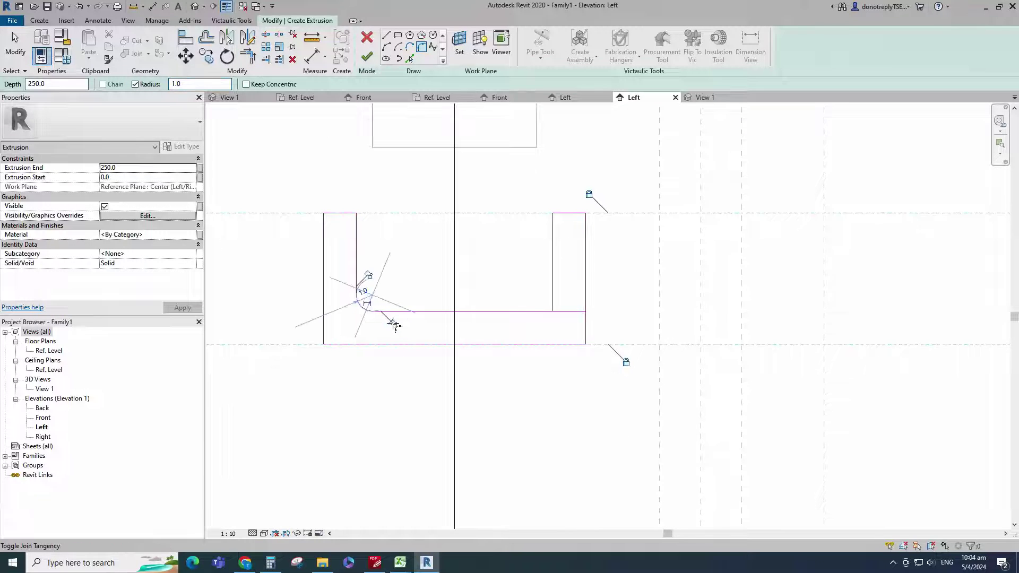
{"action": "left_click", "coordinate": [553, 292]}
{"action": "left_click", "coordinate": [522, 309]}
Create outer corner arcs by offsetting the two inner fillets 2 mm outward.
{"action": "left_click", "coordinate": [409, 60]}
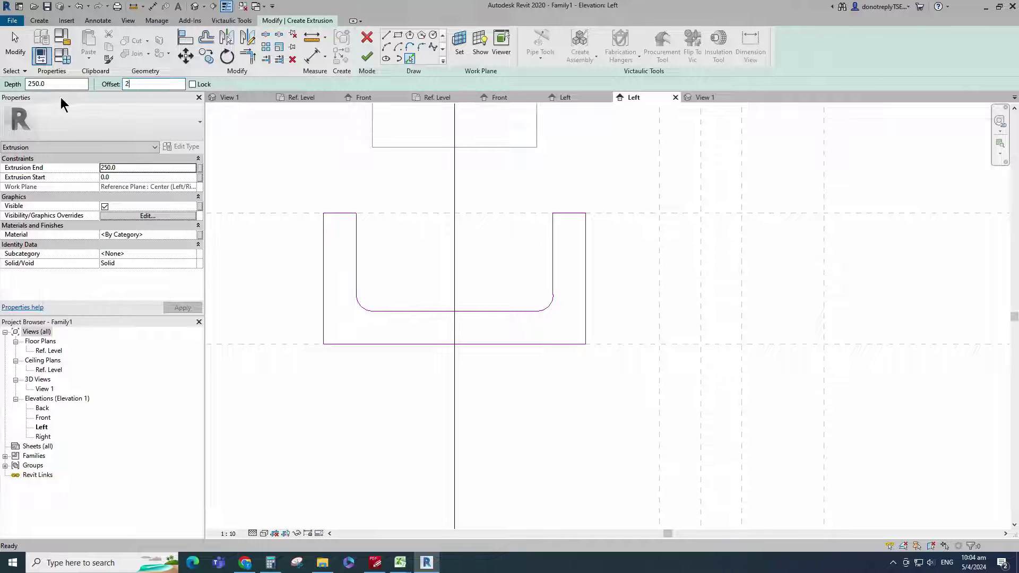
{"action": "scroll", "coordinate": [563, 285], "scroll_direction": "up", "scroll_amount": 2}
{"action": "left_click", "coordinate": [539, 329]}
{"action": "scroll", "coordinate": [539, 329], "scroll_direction": "down", "scroll_amount": 1}
{"action": "middle_click_drag", "start_coordinate": [277, 349], "coordinate": [376, 371]}
{"action": "left_click", "coordinate": [384, 347]}
{"action": "left_click", "coordinate": [985, 536]}
{"action": "left_click", "coordinate": [393, 359]}
Trim the outer lines to the corner arcs and finish the U-shaped extrusion.
{"action": "left_click", "coordinate": [248, 56]}
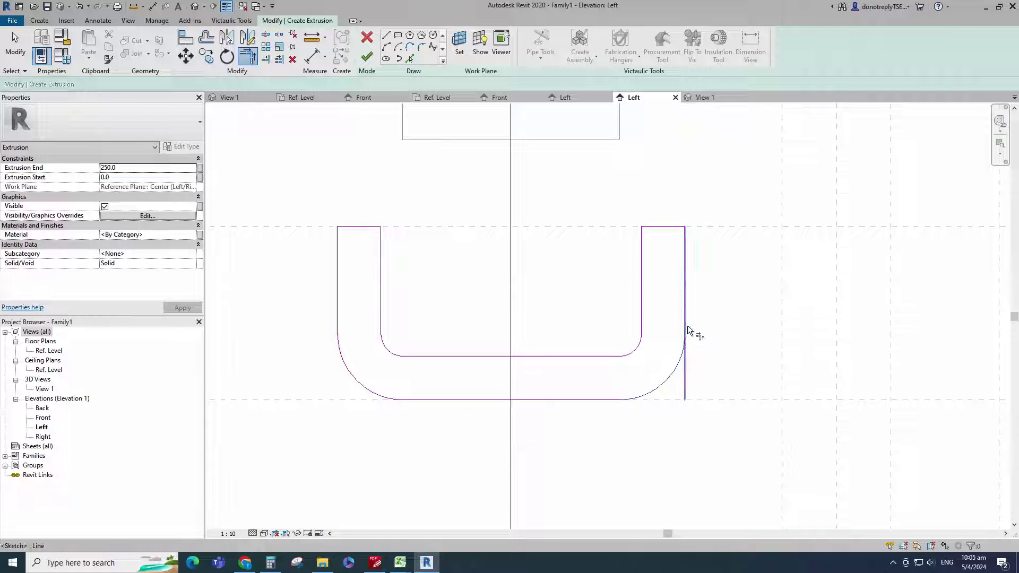
{"action": "left_click", "coordinate": [683, 362]}
{"action": "left_click", "coordinate": [359, 372]}
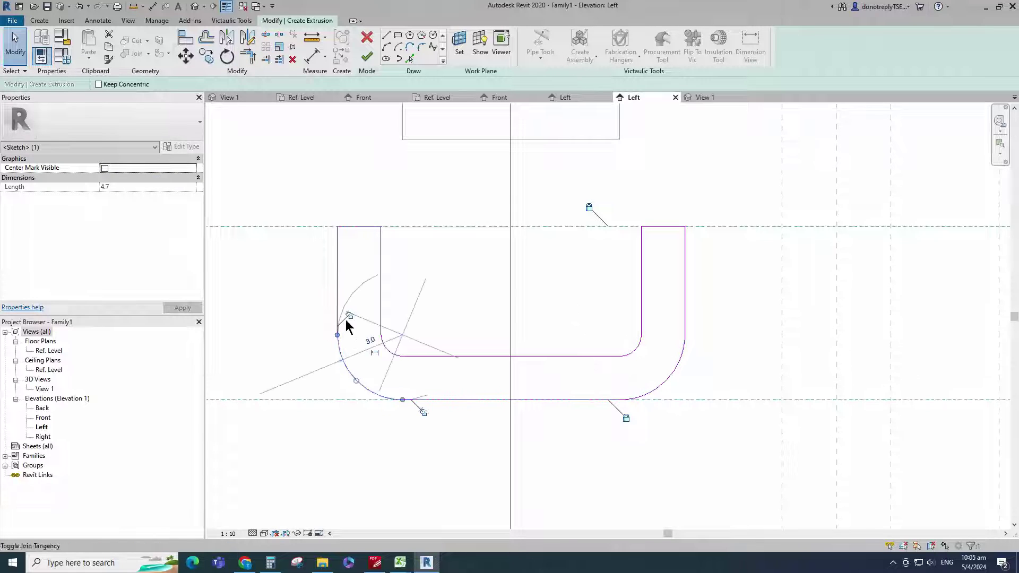
{"action": "left_click", "coordinate": [441, 381]}
{"action": "scroll", "coordinate": [470, 384], "scroll_direction": "down", "scroll_amount": 5}
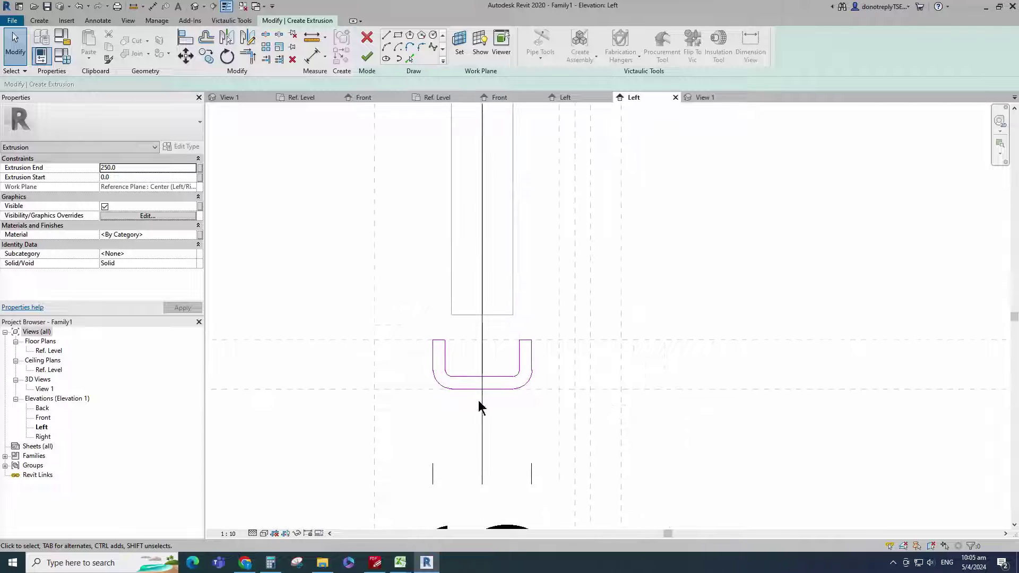
{"action": "left_click", "coordinate": [366, 58]}
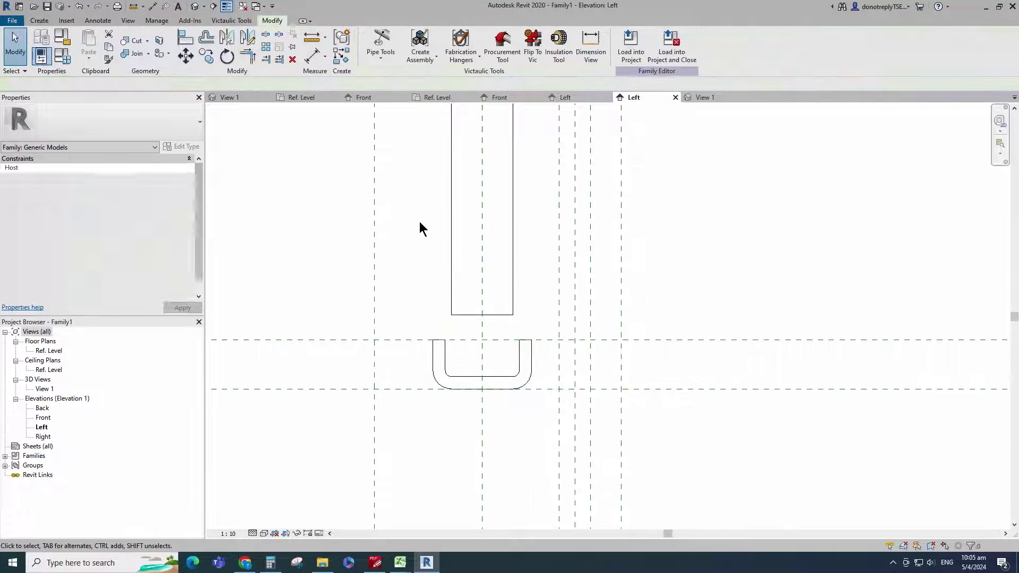
{"action": "scroll", "coordinate": [473, 354], "scroll_direction": "down", "scroll_amount": 3}
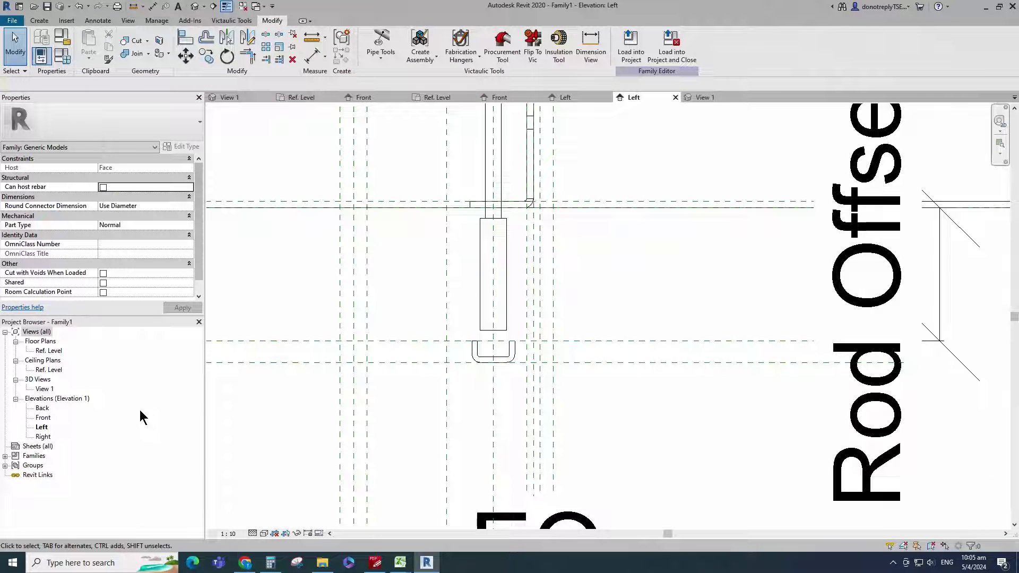
In the Front elevation, stretch the U-shaped extrusion's ends to the vertical planes at the bracket's outer lower corners.
{"action": "double_click", "coordinate": [43, 417]}
{"action": "left_click", "coordinate": [482, 364]}
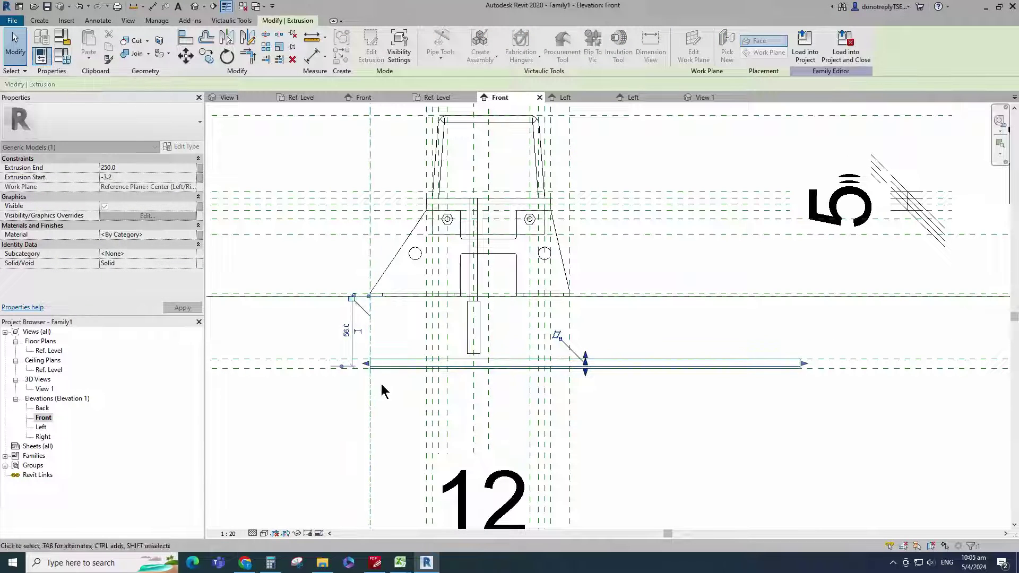
{"action": "left_click_drag", "start_coordinate": [804, 364], "coordinate": [573, 363]}
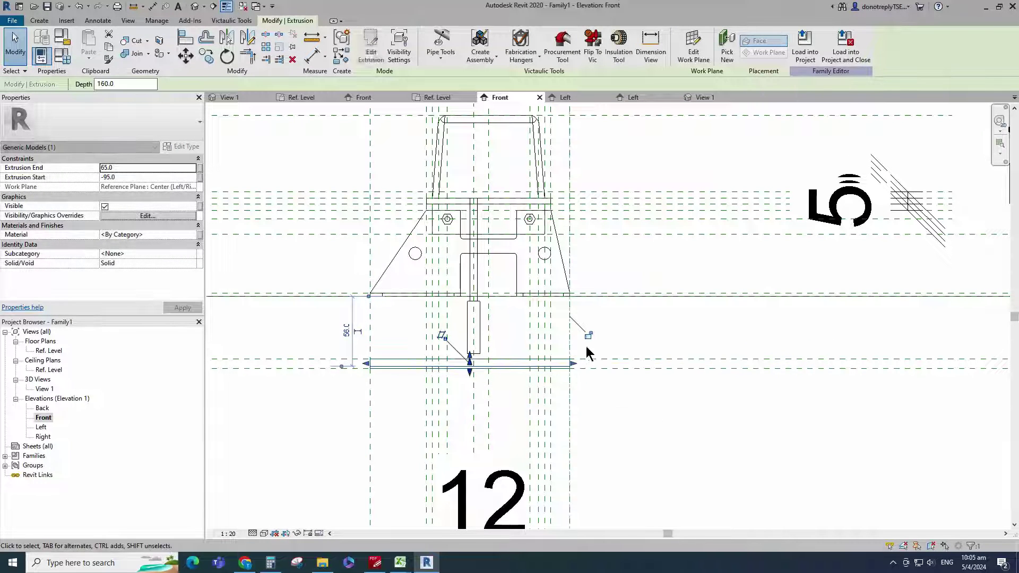
{"action": "left_click", "coordinate": [527, 374]}
{"action": "scroll", "coordinate": [491, 374], "scroll_direction": "down", "scroll_amount": 3}
{"action": "scroll", "coordinate": [468, 371], "scroll_direction": "up", "scroll_amount": 1}
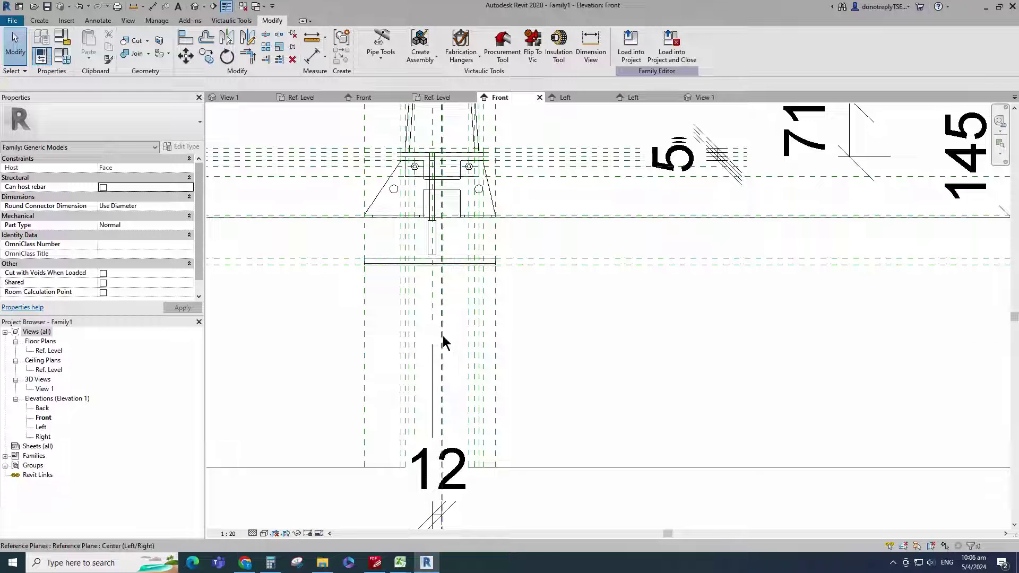
Draw vertical reference planes offset 20 mm on both sides of the Center (Left/Right) plane.
{"action": "left_click", "coordinate": [442, 338]}
{"action": "key", "text": "r"}
{"action": "key", "text": "p"}
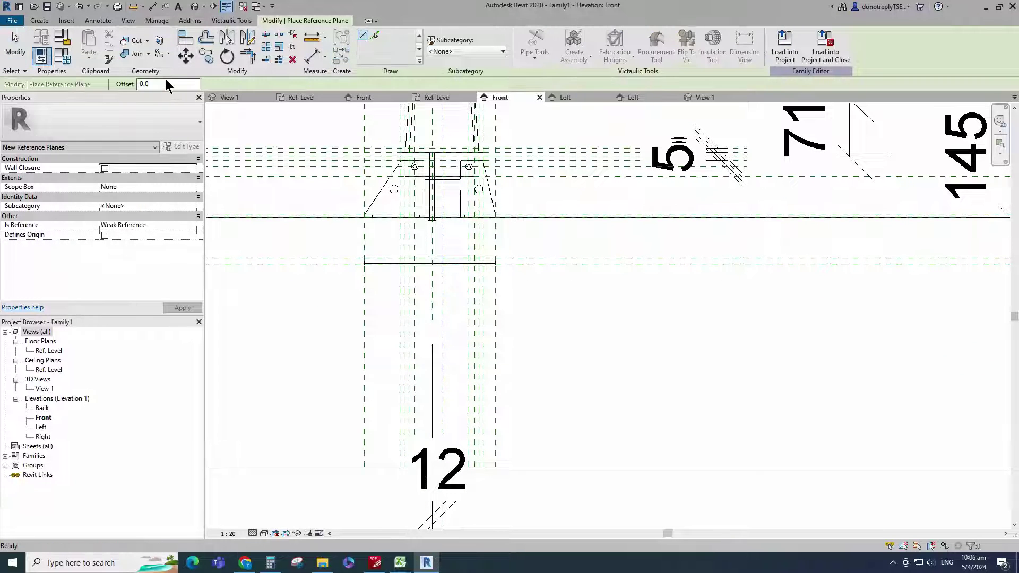
{"action": "left_click", "coordinate": [442, 441]}
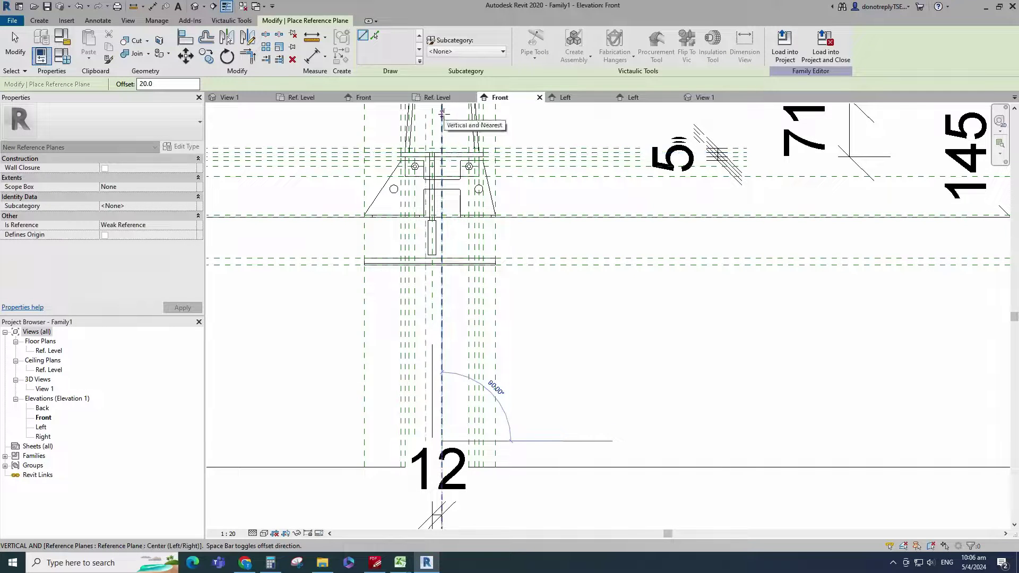
Dimension the two new vertical reference planes from the center plane with one continuous dimension string.
{"action": "key", "text": "d"}
{"action": "key", "text": "i"}
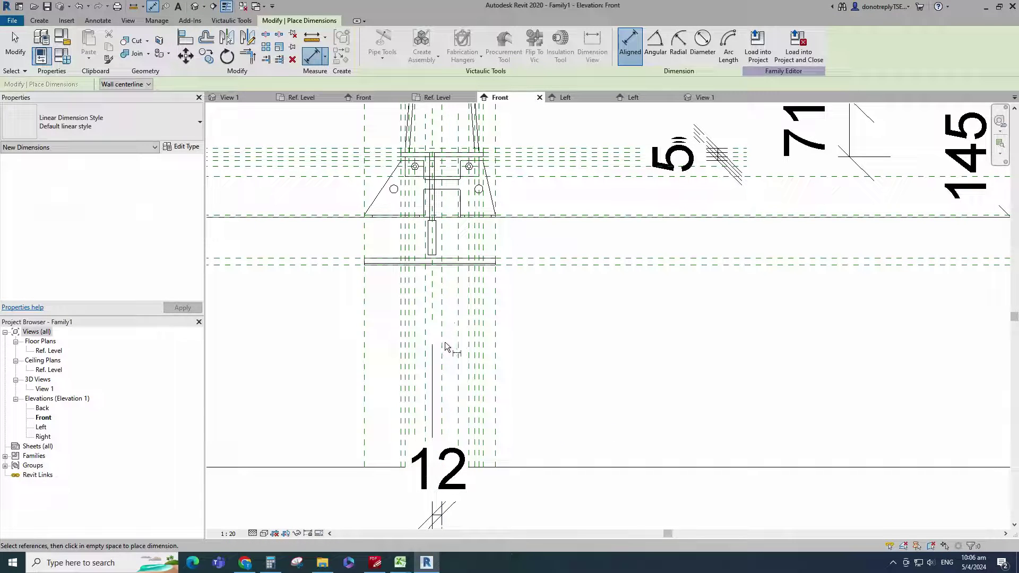
{"action": "left_click", "coordinate": [458, 340]}
{"action": "left_click", "coordinate": [441, 339]}
{"action": "left_click", "coordinate": [425, 340]}
{"action": "scroll", "coordinate": [478, 358], "scroll_direction": "down", "scroll_amount": 4}
{"action": "scroll", "coordinate": [551, 469], "scroll_direction": "up", "scroll_amount": 1}
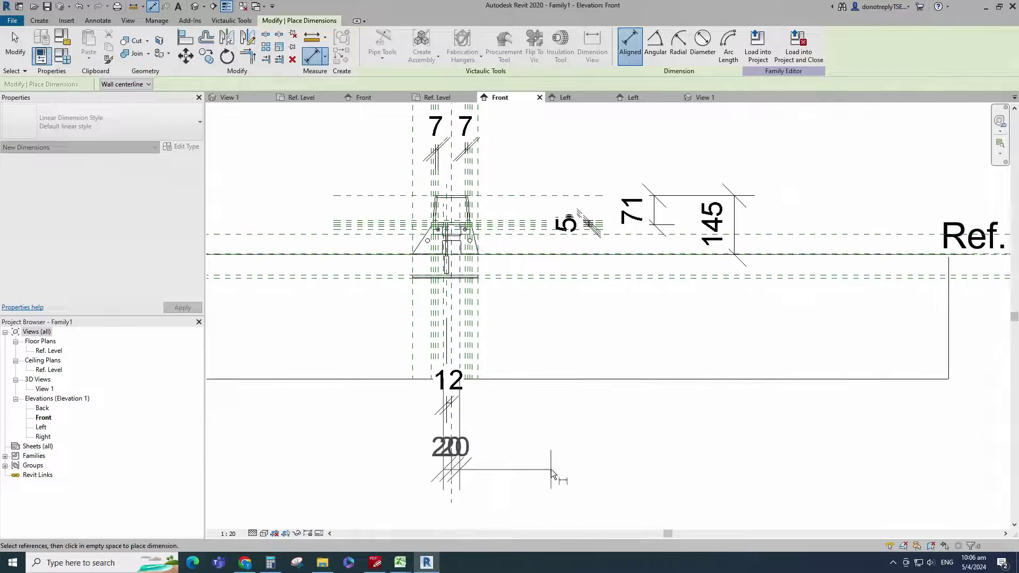
{"action": "key", "text": "Escape"}
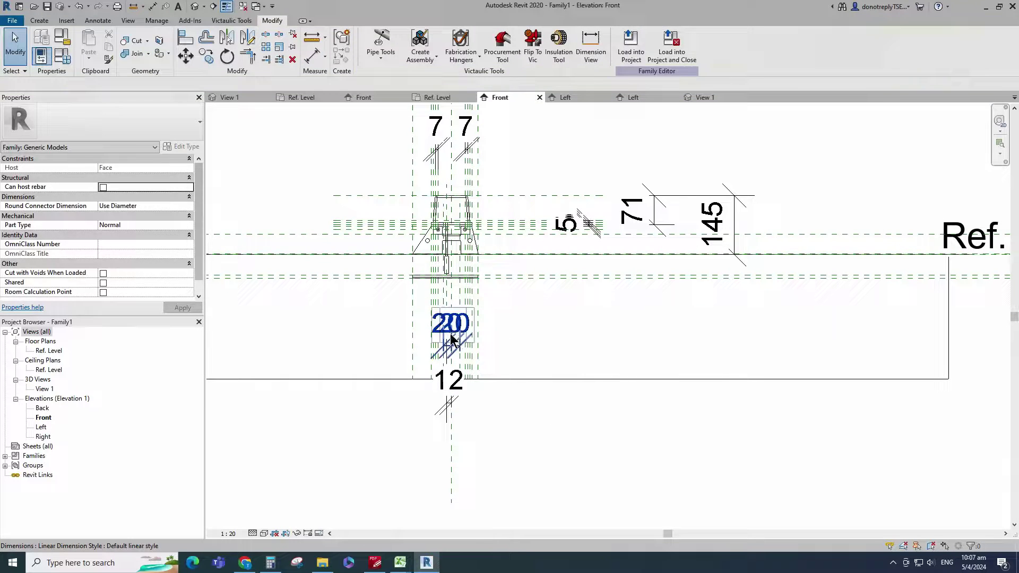
Label the 20 mm rod dimension with a new instance family parameter named Mounted Rod Spacing.
{"action": "left_click", "coordinate": [450, 340]}
{"action": "left_click", "coordinate": [469, 45]}
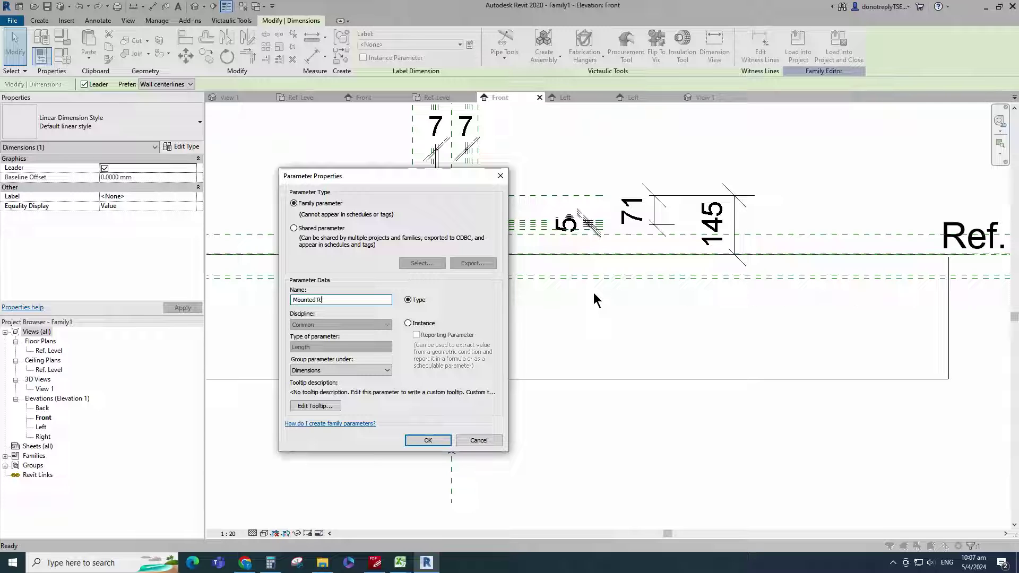
{"action": "type", "text": "Mounted Rod Spacing"}
{"action": "left_click", "coordinate": [427, 440]}
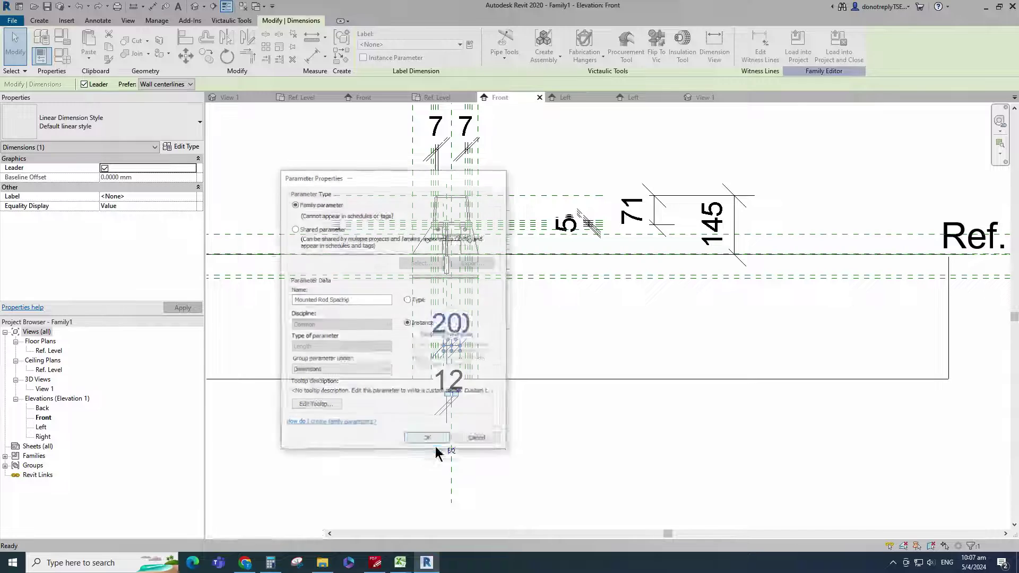
In the Ref. Level plan, begin an extrusion and sketch a circle of radius 3 mm centred on the rod reference plane beside the trip rod.
{"action": "double_click", "coordinate": [49, 350]}
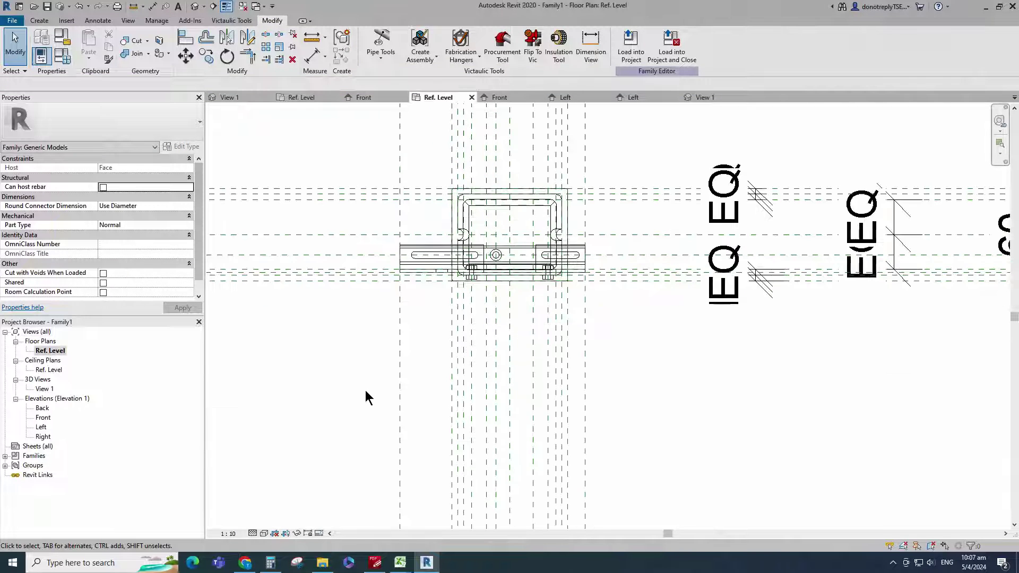
{"action": "scroll", "coordinate": [410, 236], "scroll_direction": "up", "scroll_amount": 2}
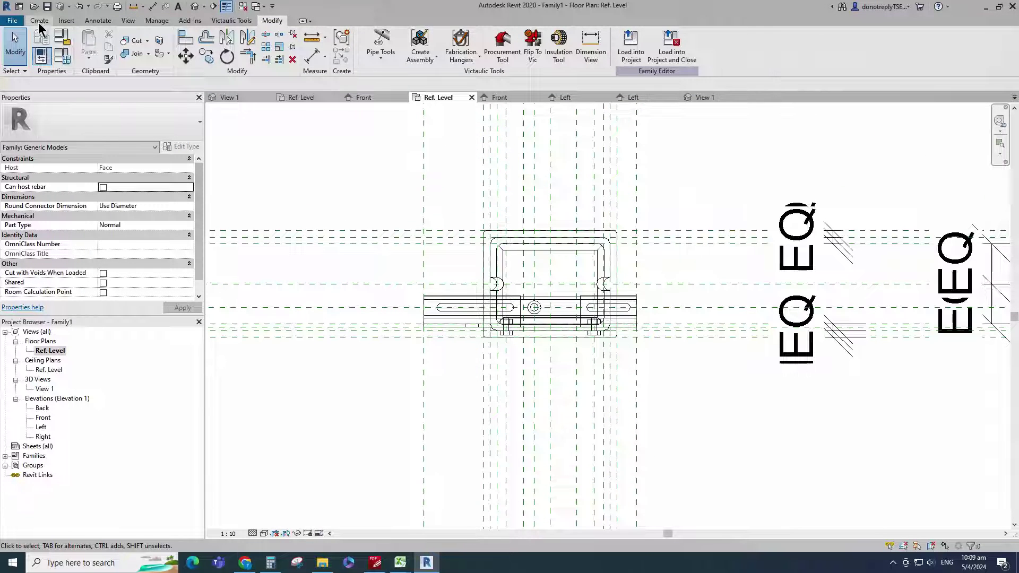
{"action": "left_click", "coordinate": [39, 20]}
{"action": "left_click", "coordinate": [91, 42]}
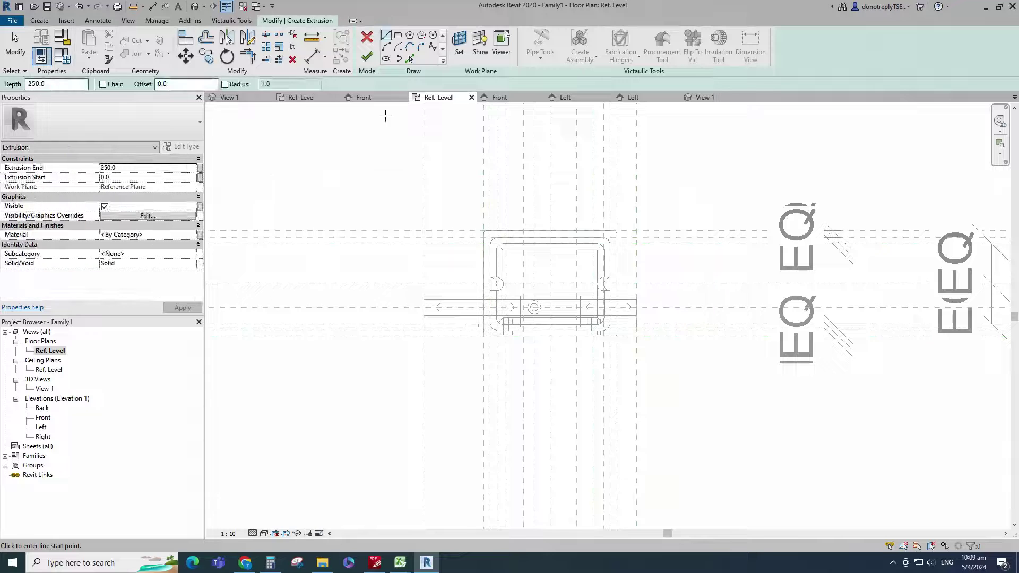
{"action": "left_click", "coordinate": [433, 36]}
{"action": "scroll", "coordinate": [557, 316], "scroll_direction": "up", "scroll_amount": 4}
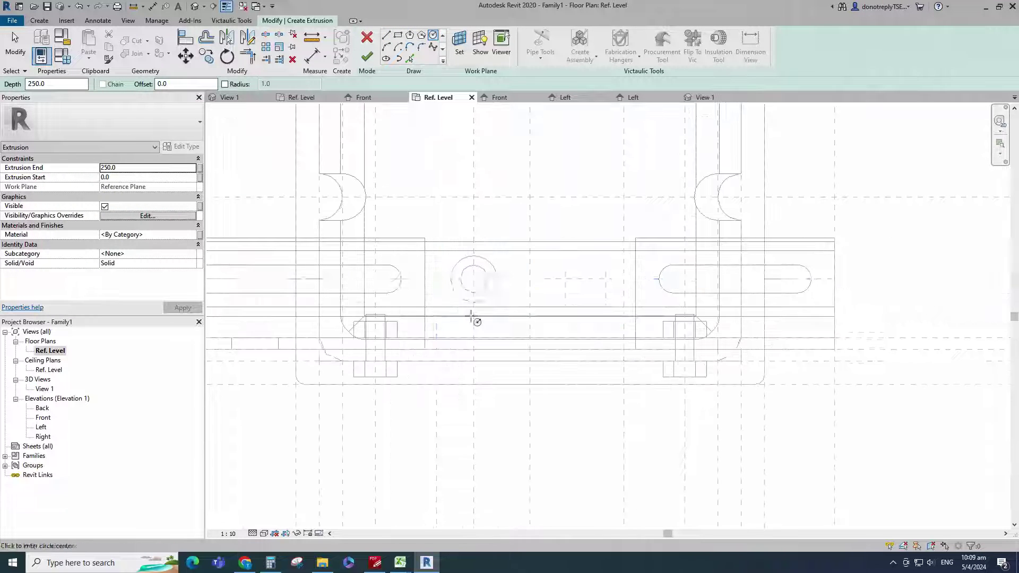
{"action": "left_click", "coordinate": [437, 279]}
{"action": "left_click", "coordinate": [452, 275]}
{"action": "scroll", "coordinate": [433, 260], "scroll_direction": "up", "scroll_amount": 2}
{"action": "key", "text": "Escape"}
{"action": "key", "text": "Escape"}
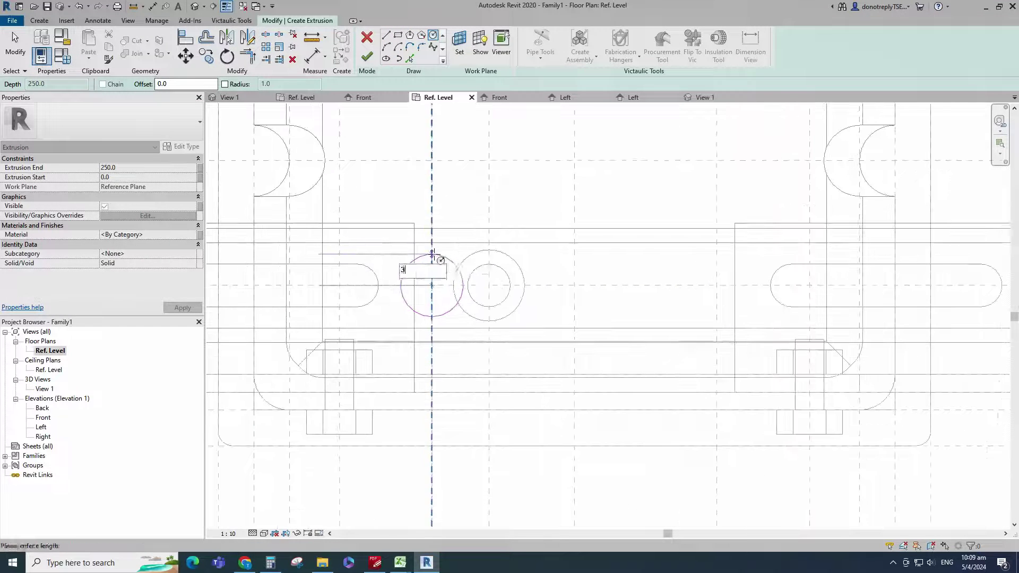
Show the circle's center mark and align it to the vertical rod reference plane.
{"action": "left_click", "coordinate": [444, 301]}
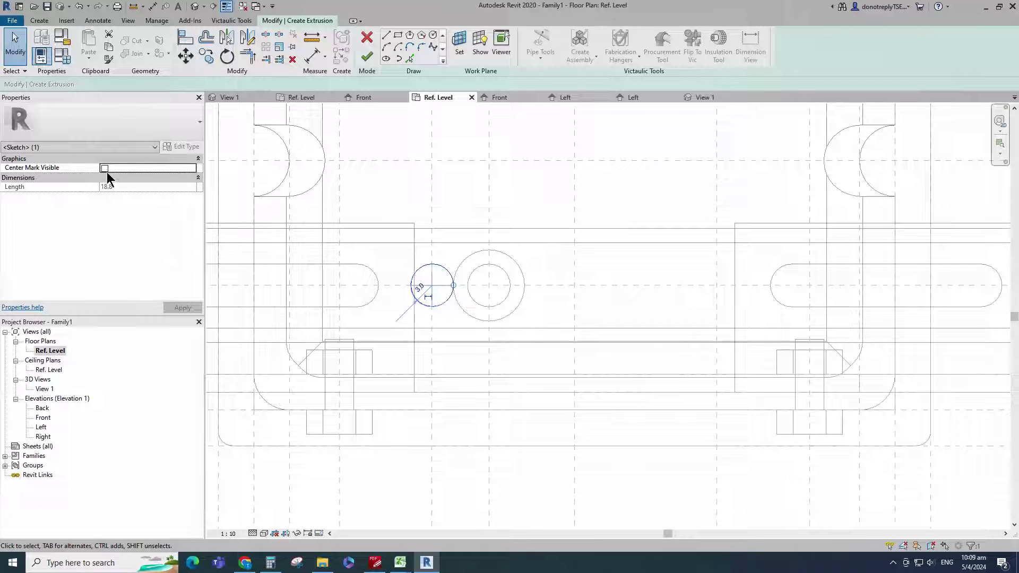
{"action": "left_click", "coordinate": [185, 37]}
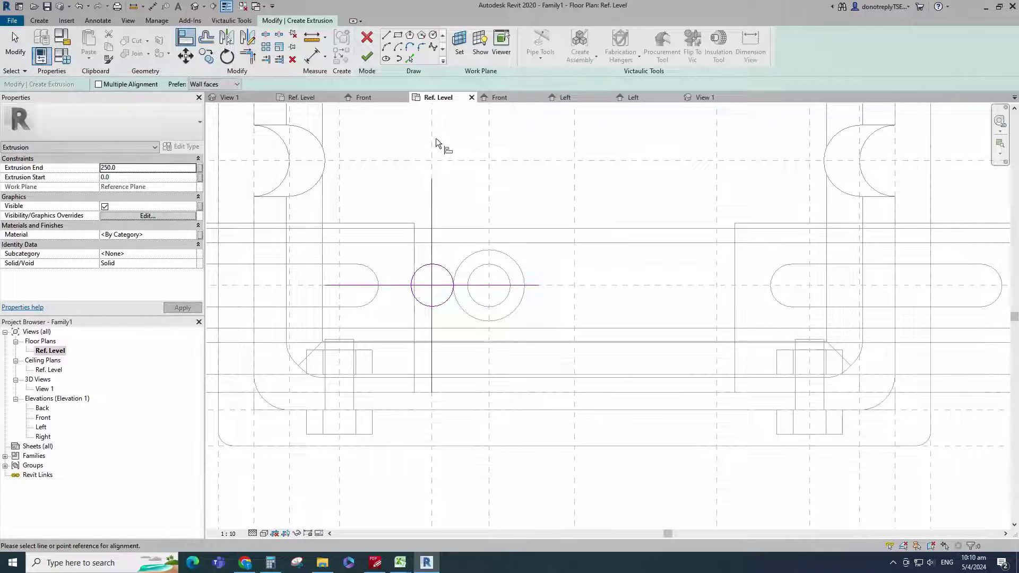
{"action": "left_click", "coordinate": [432, 298]}
{"action": "left_click", "coordinate": [413, 295]}
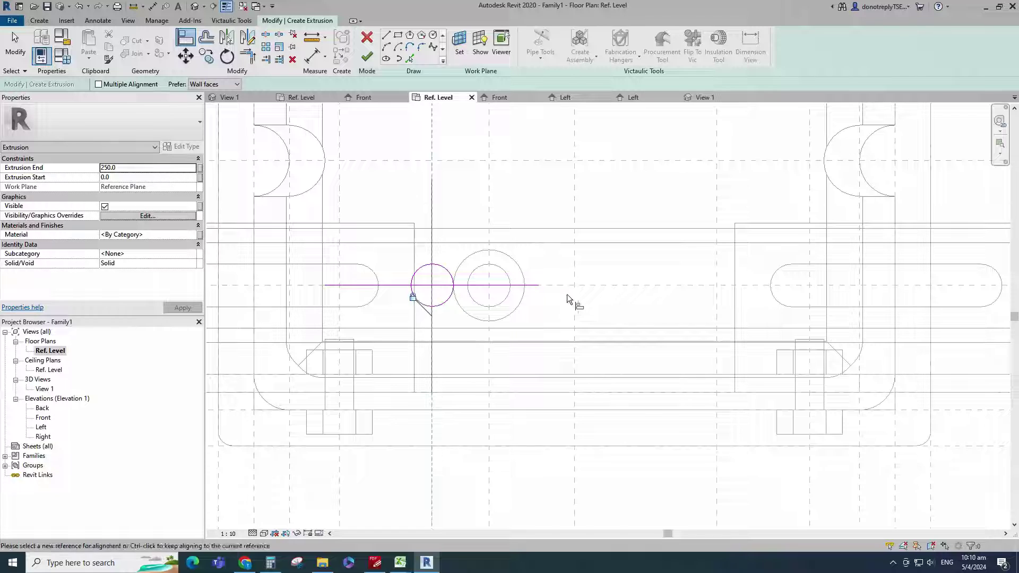
{"action": "key", "text": "Escape"}
{"action": "key", "text": "Escape"}
{"action": "scroll", "coordinate": [483, 297], "scroll_direction": "down", "scroll_amount": 3}
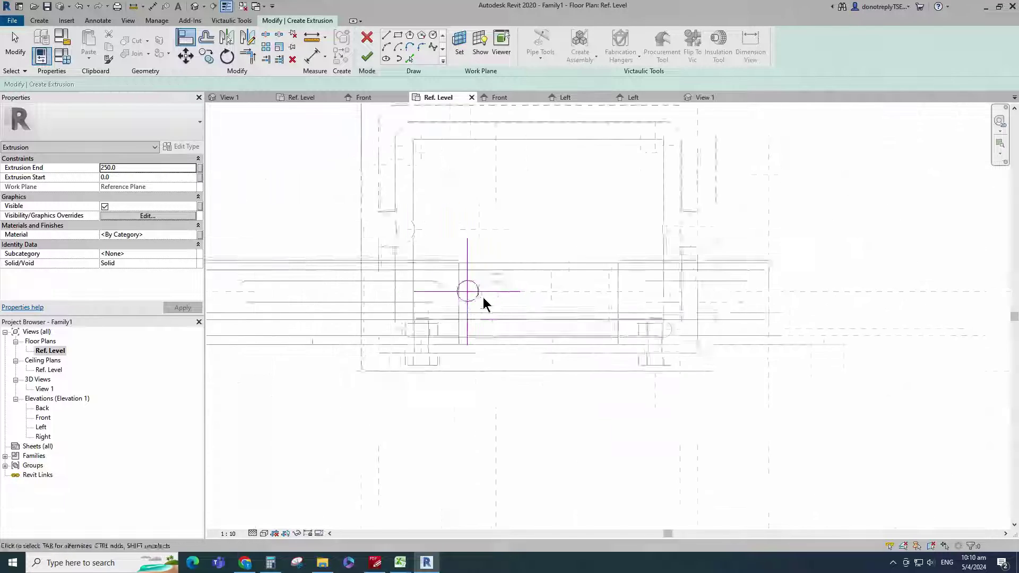
Mirror the 3 mm radius circle about the Center (Left/Right) plane, keeping the original.
{"action": "left_click", "coordinate": [470, 281]}
{"action": "left_click", "coordinate": [226, 38]}
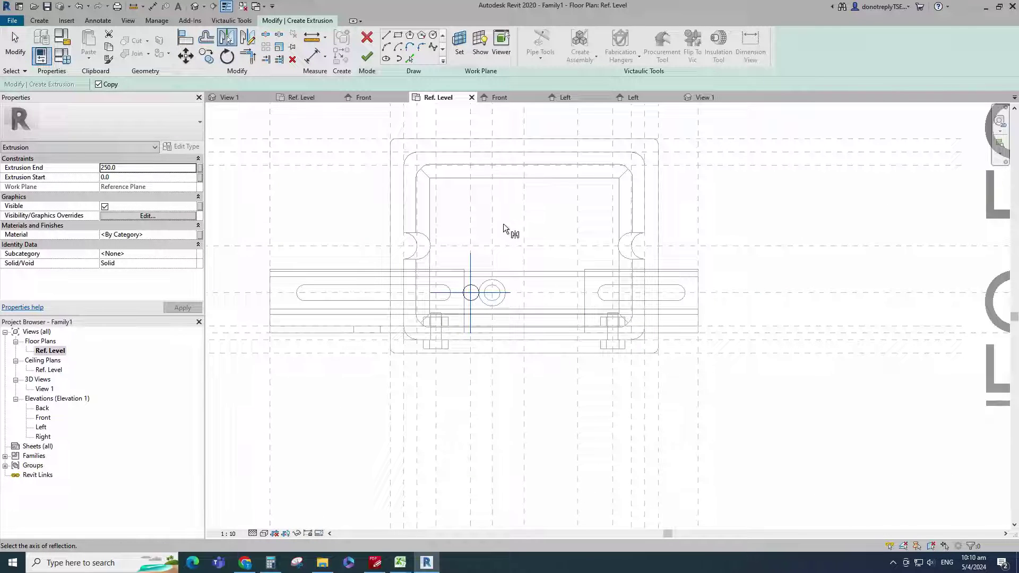
{"action": "left_click", "coordinate": [525, 221]}
Align the mirrored circle's center mark to the opposite rod reference plane and finish the extrusion.
{"action": "key", "text": "a"}
{"action": "key", "text": "l"}
{"action": "left_click", "coordinate": [578, 292]}
{"action": "left_click", "coordinate": [596, 335]}
{"action": "left_click", "coordinate": [631, 292]}
{"action": "key", "text": "Escape"}
{"action": "key", "text": "Escape"}
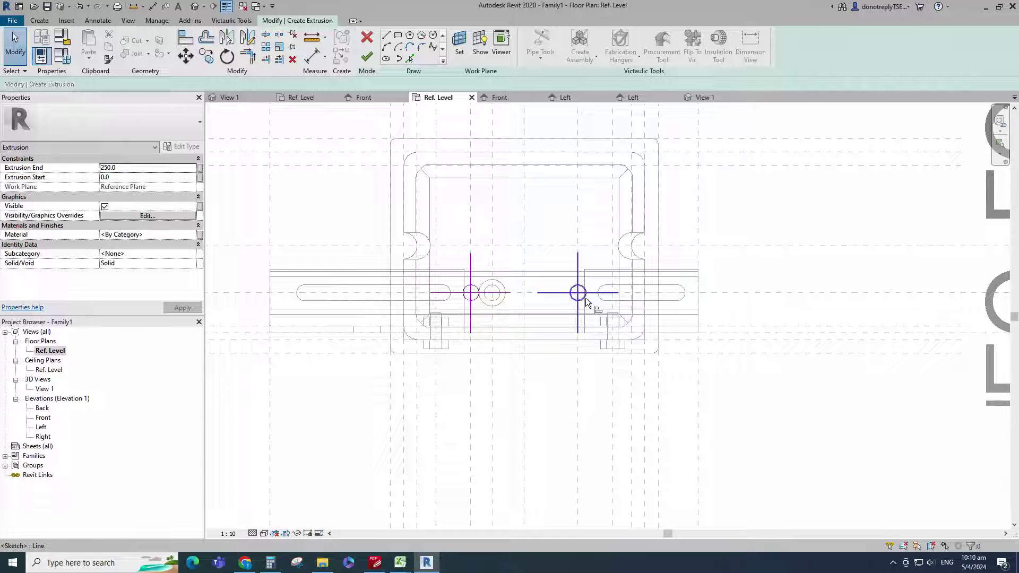
{"action": "scroll", "coordinate": [585, 297], "scroll_direction": "down", "scroll_amount": 4}
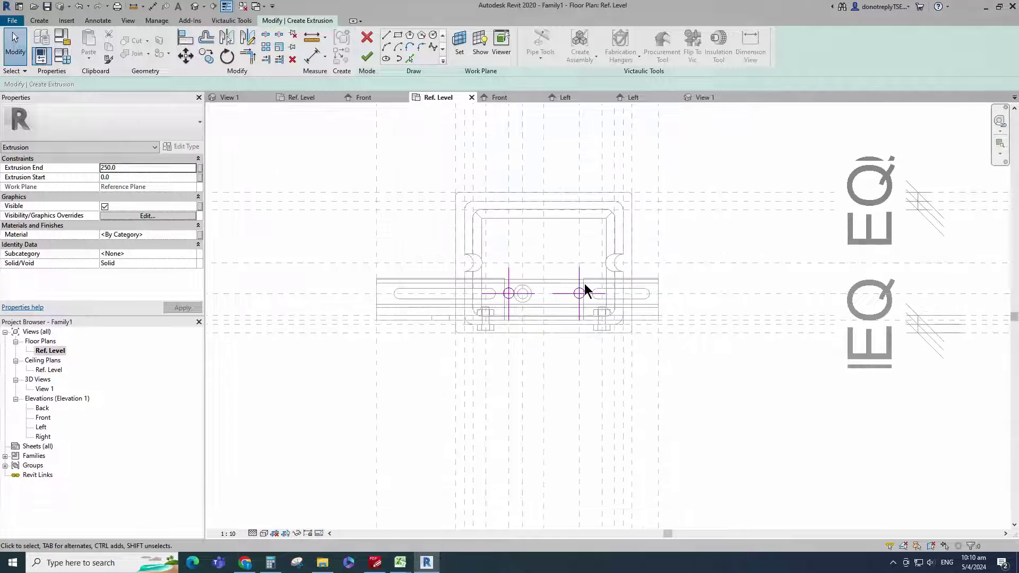
{"action": "left_click", "coordinate": [367, 55]}
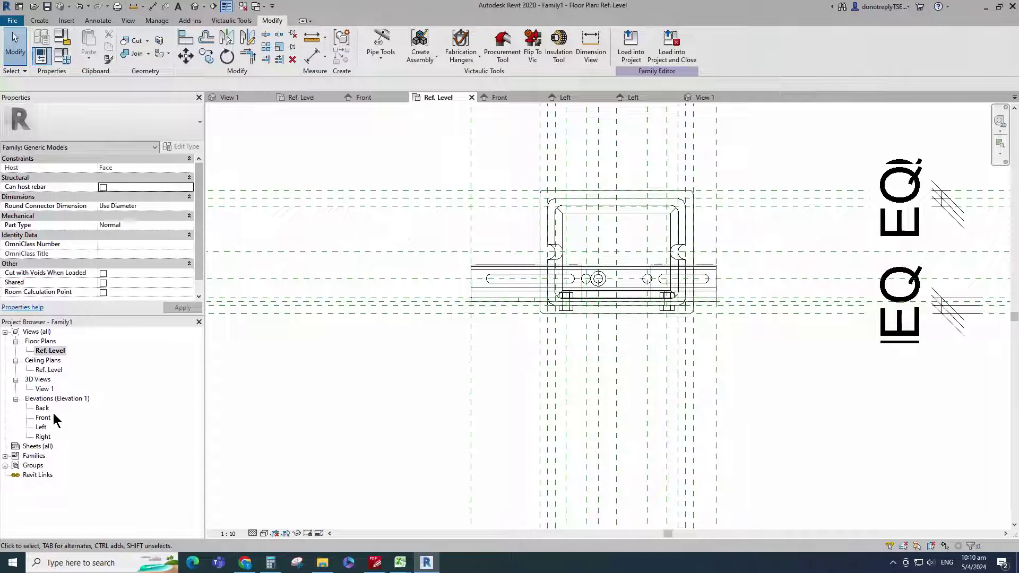
In the Front elevation, draw a horizontal reference plane offset 10 mm below the lower plane of the U-shaped channel.
{"action": "double_click", "coordinate": [44, 418]}
{"action": "left_click", "coordinate": [517, 271]}
{"action": "scroll", "coordinate": [469, 273], "scroll_direction": "up", "scroll_amount": 3}
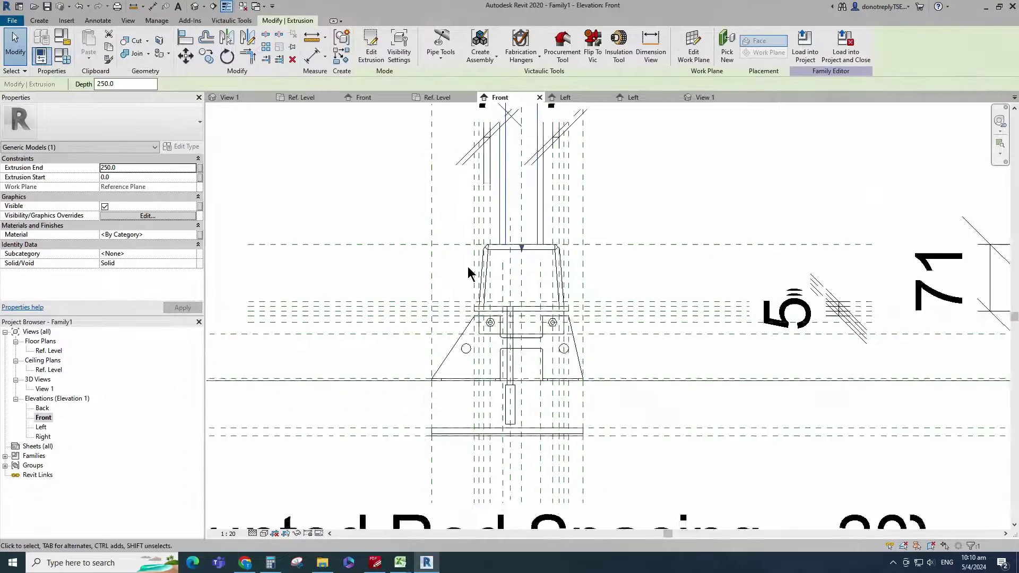
{"action": "scroll", "coordinate": [469, 273], "scroll_direction": "down", "scroll_amount": 2}
{"action": "left_click", "coordinate": [588, 412]}
{"action": "left_click", "coordinate": [591, 380]}
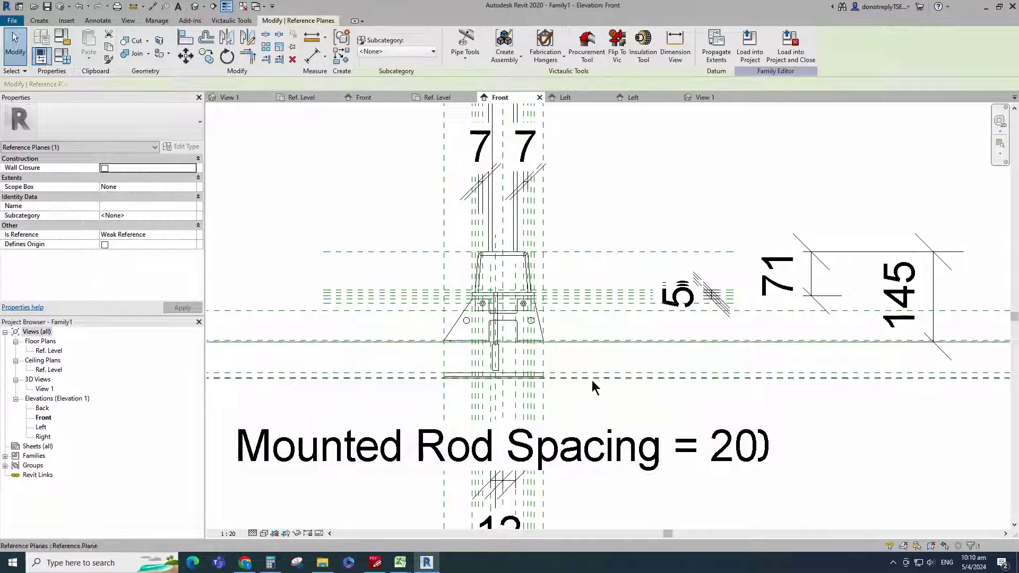
{"action": "left_click", "coordinate": [341, 57]}
{"action": "left_click_drag", "start_coordinate": [169, 85], "coordinate": [93, 91]}
{"action": "type", "text": "10"}
{"action": "key", "text": "Return"}
{"action": "key", "text": "space"}
{"action": "left_click", "coordinate": [668, 382]}
Dimension the new horizontal reference plane from the channel's lower plane.
{"action": "left_click", "coordinate": [312, 57]}
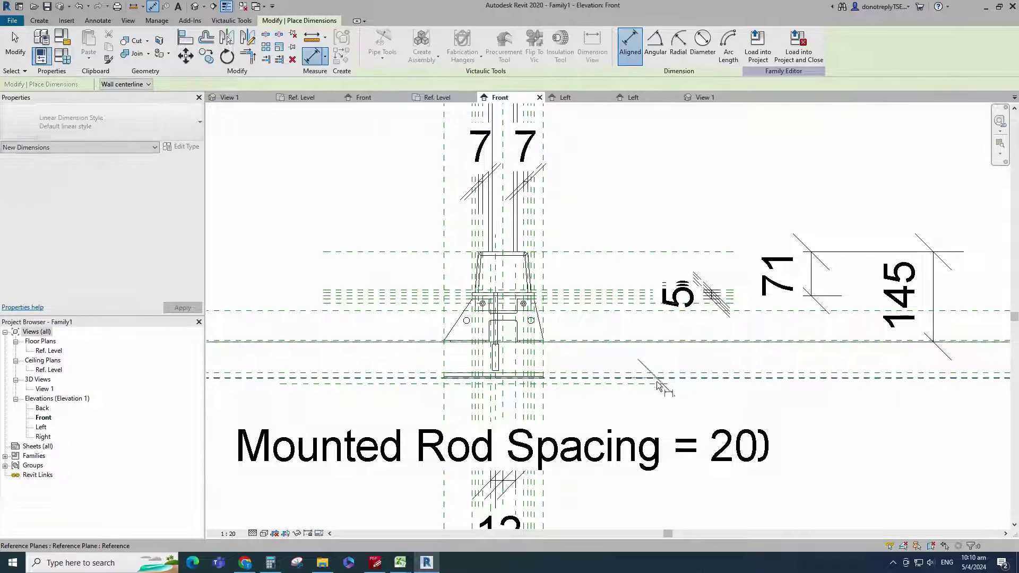
{"action": "left_click", "coordinate": [657, 383]}
{"action": "left_click", "coordinate": [723, 399]}
{"action": "key", "text": "Escape"}
{"action": "key", "text": "Escape"}
Stretch the two rods' lower ends to the new reference plane and shorten their upper ends to the bracket's slotted flanges.
{"action": "left_click", "coordinate": [517, 248]}
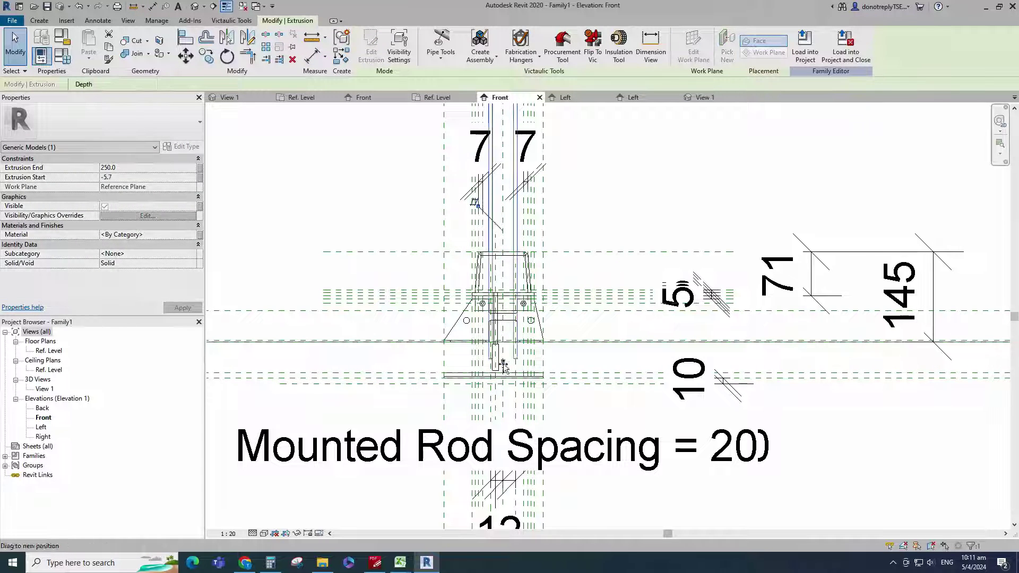
{"action": "left_click_drag", "start_coordinate": [503, 365], "coordinate": [502, 380]}
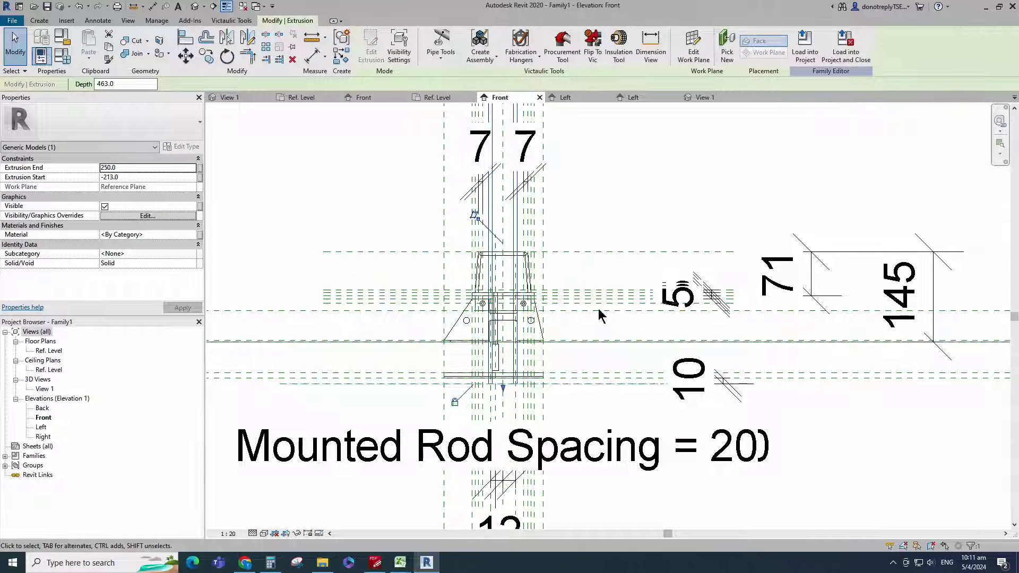
{"action": "scroll", "coordinate": [597, 308], "scroll_direction": "down", "scroll_amount": 1}
{"action": "middle_click_drag", "start_coordinate": [597, 308], "coordinate": [562, 332]}
{"action": "left_click_drag", "start_coordinate": [481, 144], "coordinate": [526, 361]}
{"action": "key", "text": "Escape"}
In the 3D view, test the rods by setting the Mounted Rod Spacing parameter to 50 and applying it.
{"action": "left_click", "coordinate": [44, 390]}
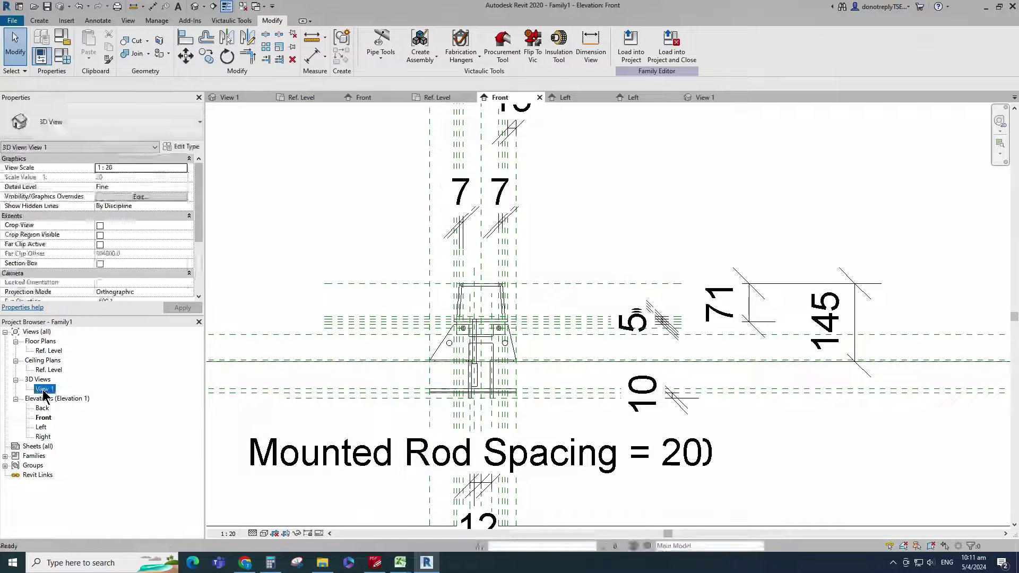
{"action": "double_click", "coordinate": [43, 390]}
{"action": "middle_click_drag", "start_coordinate": [651, 398], "coordinate": [509, 487], "text": "shift"}
{"action": "scroll", "coordinate": [509, 487], "scroll_direction": "up", "scroll_amount": 2}
{"action": "middle_click_drag", "start_coordinate": [575, 481], "coordinate": [393, 470], "text": "shift"}
{"action": "scroll", "coordinate": [434, 484], "scroll_direction": "up", "scroll_amount": 2}
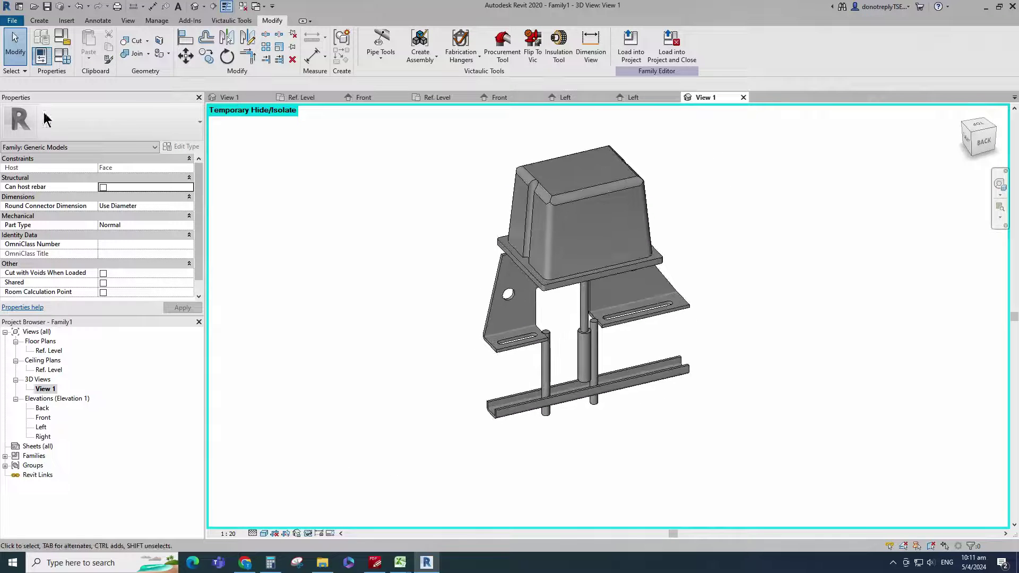
{"action": "left_click", "coordinate": [62, 55]}
{"action": "type", "text": "50"}
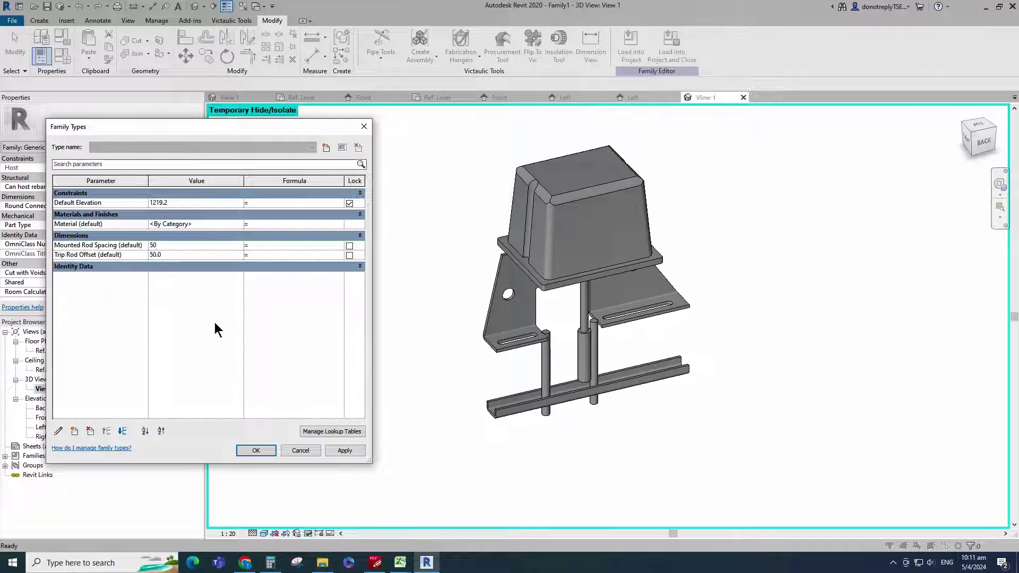
{"action": "left_click", "coordinate": [363, 452]}
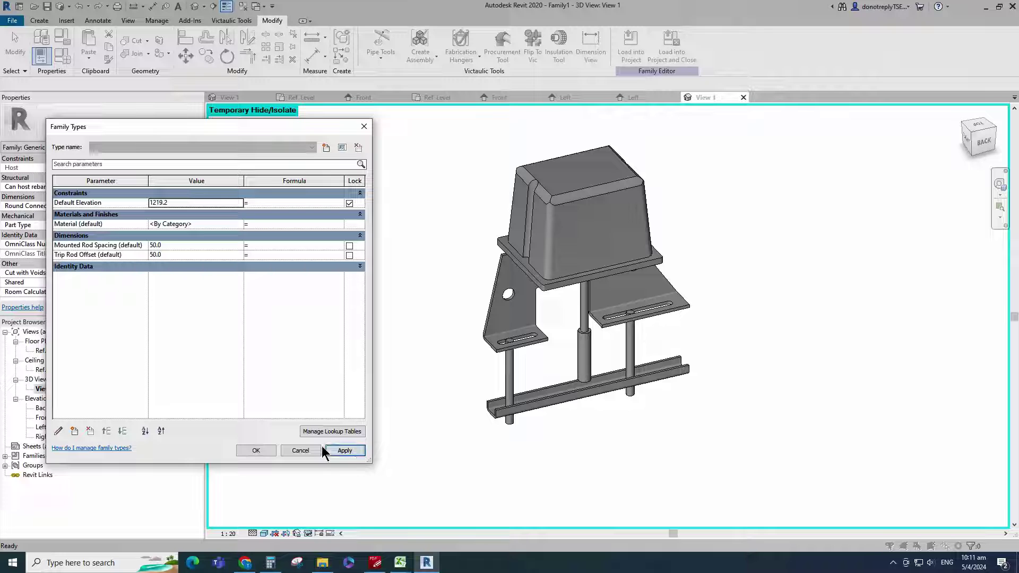
Reduce the Mounted Rod Spacing value, apply it and view the model from its front-right corner.
{"action": "left_click", "coordinate": [152, 247]}
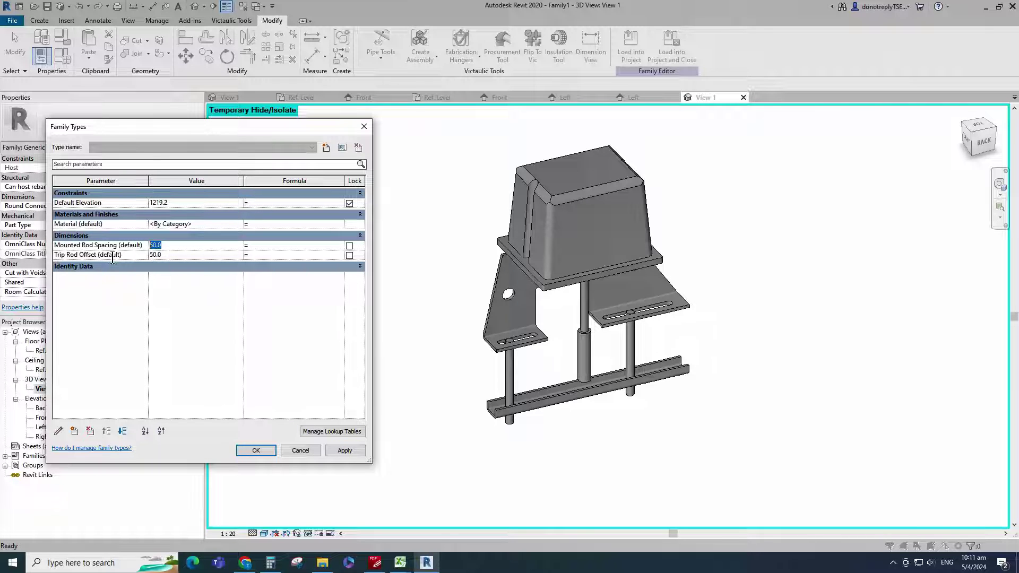
{"action": "left_click", "coordinate": [344, 451]}
{"action": "key", "text": "Return"}
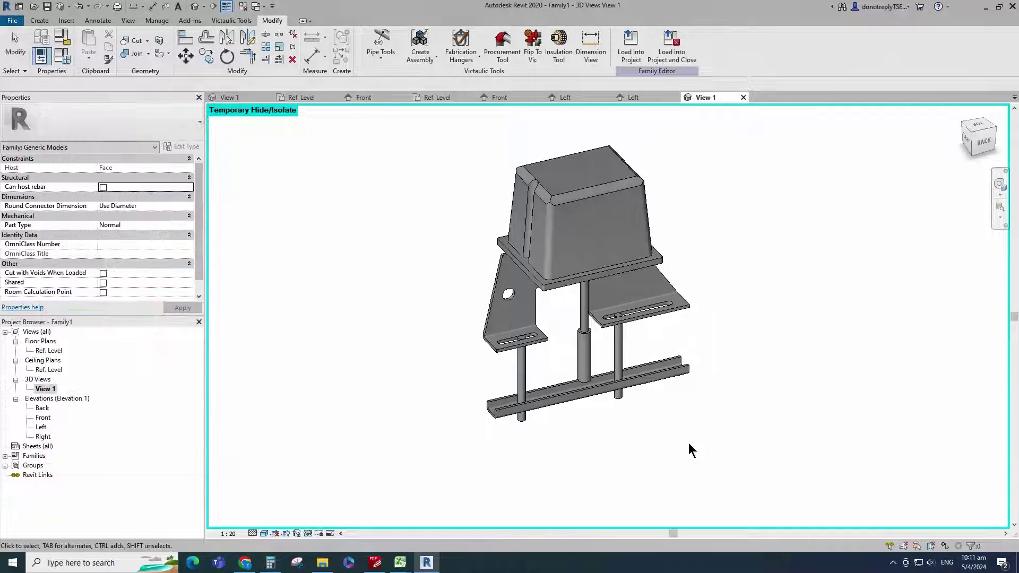
{"action": "scroll", "coordinate": [648, 436], "scroll_direction": "down", "scroll_amount": 2}
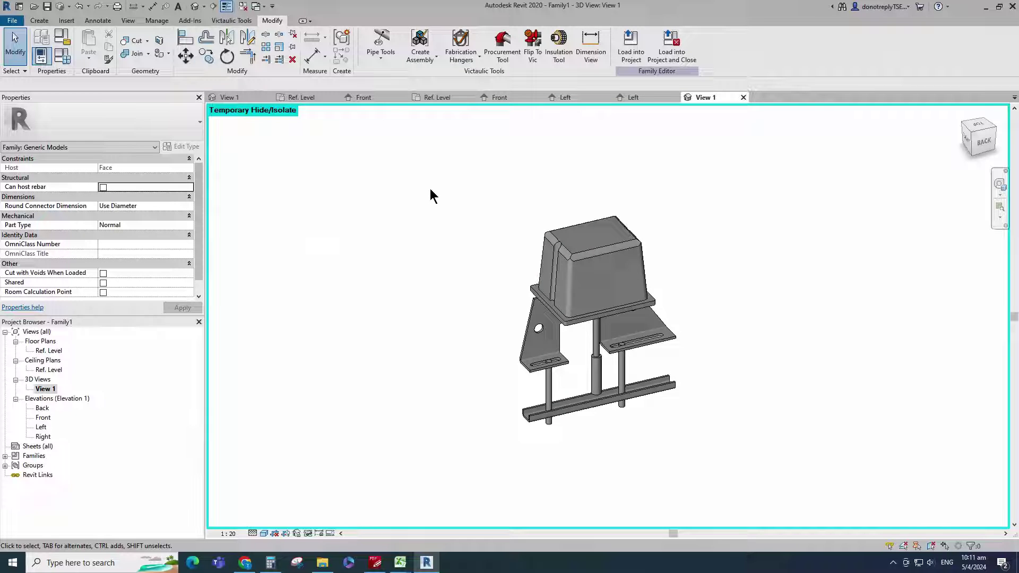
{"action": "left_click", "coordinate": [960, 141]}
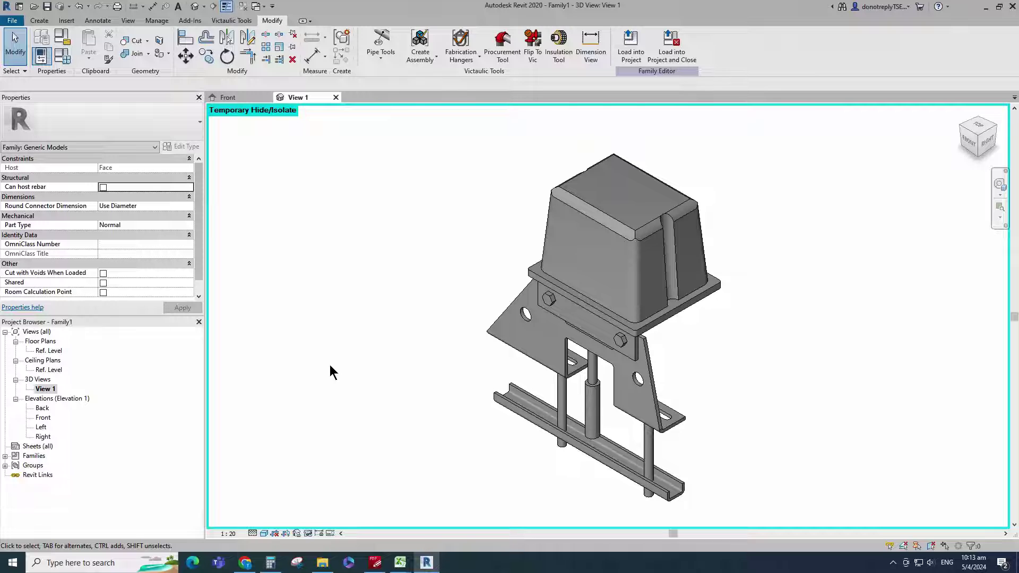
Save the family in the TT folder under the file name Supervisory Switch.
{"action": "key", "text": "ctrl+s"}
{"action": "type", "text": "Su"}
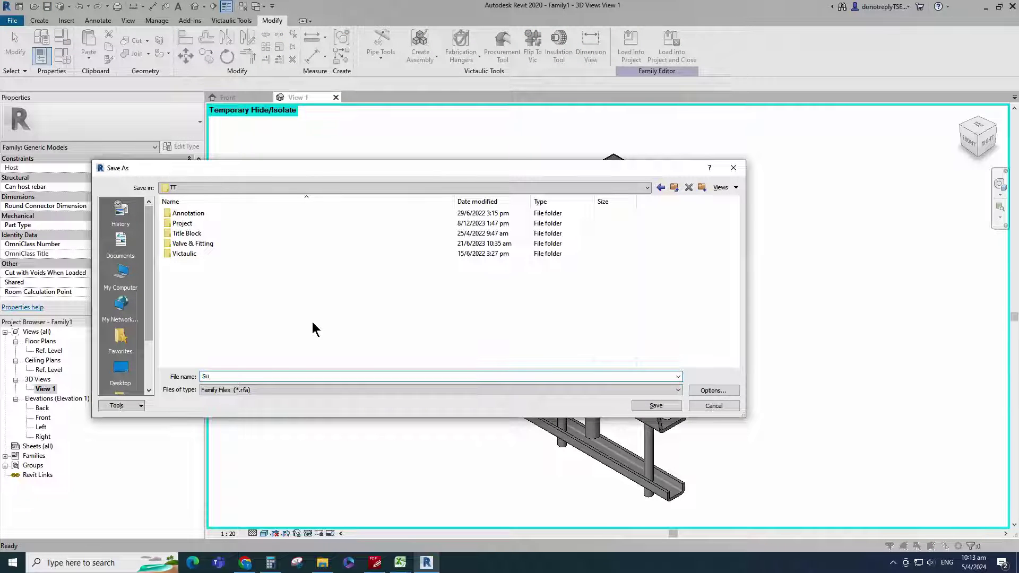
{"action": "type", "text": "pervisory Switch"}
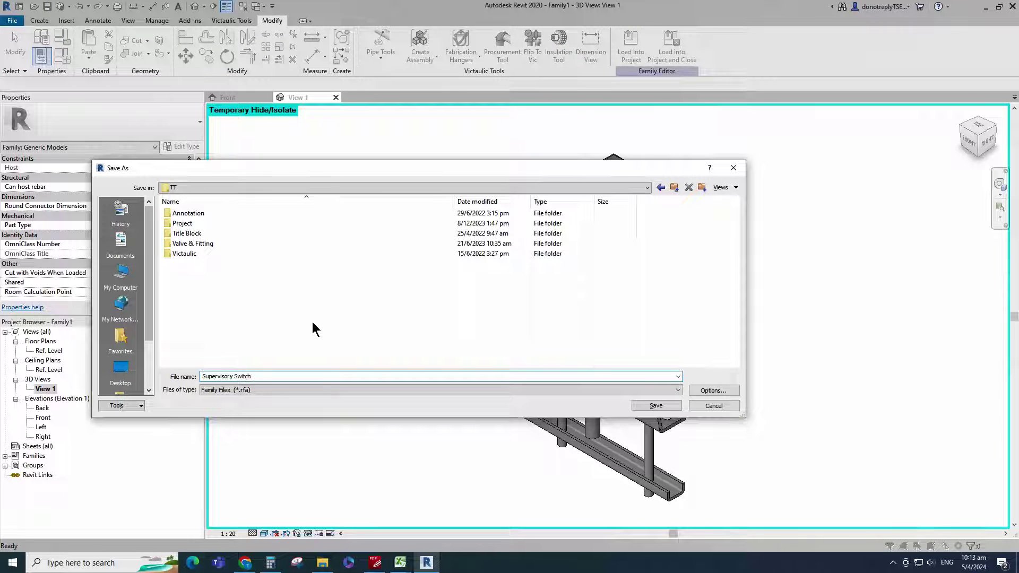
{"action": "left_click", "coordinate": [650, 406]}
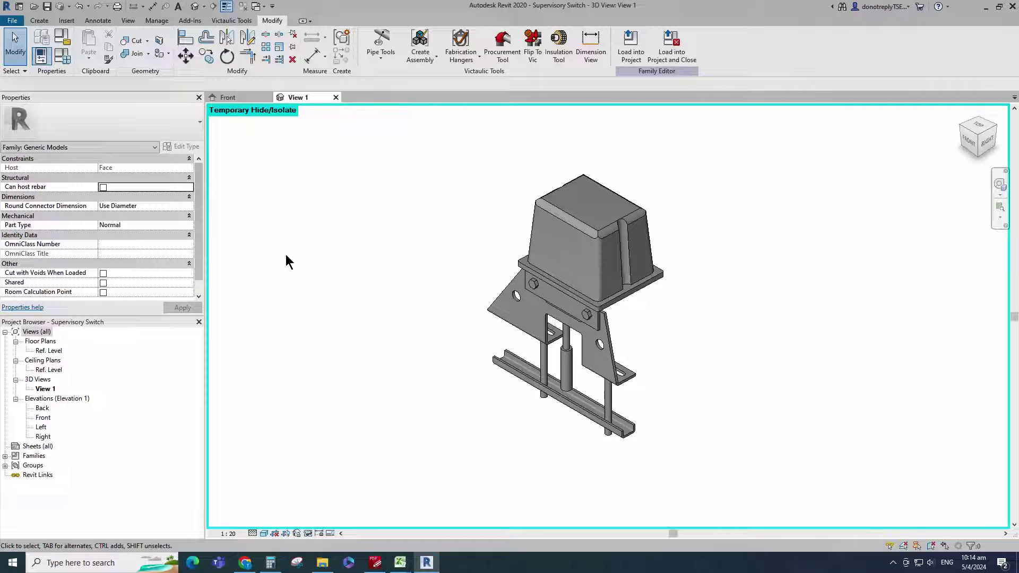
Create another new family from a Metric Generic Model template.
{"action": "left_click", "coordinate": [13, 21]}
{"action": "mouse_move", "coordinate": [23, 68]}
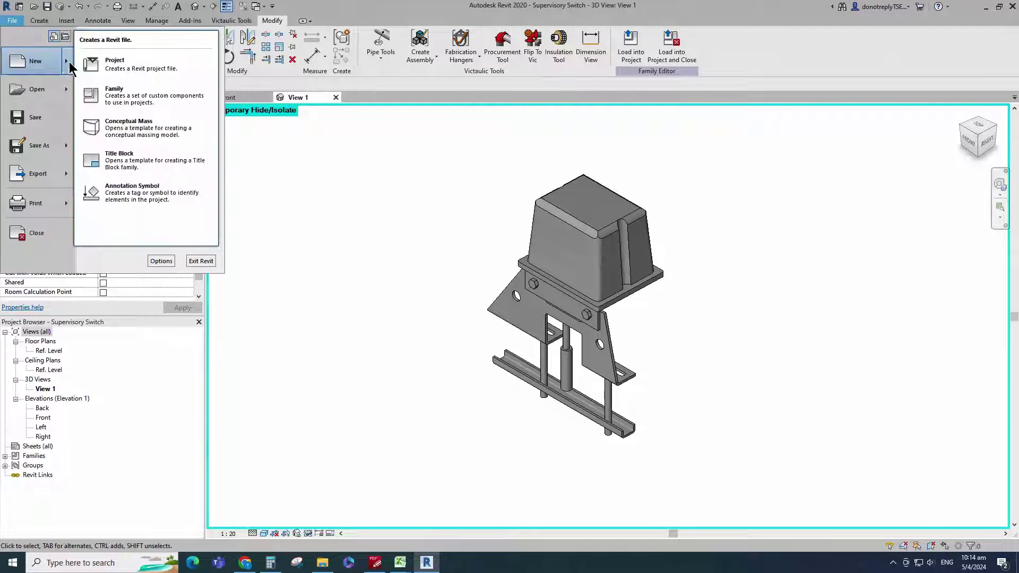
{"action": "left_click", "coordinate": [91, 87]}
{"action": "scroll", "coordinate": [259, 225], "scroll_direction": "down", "scroll_amount": 7}
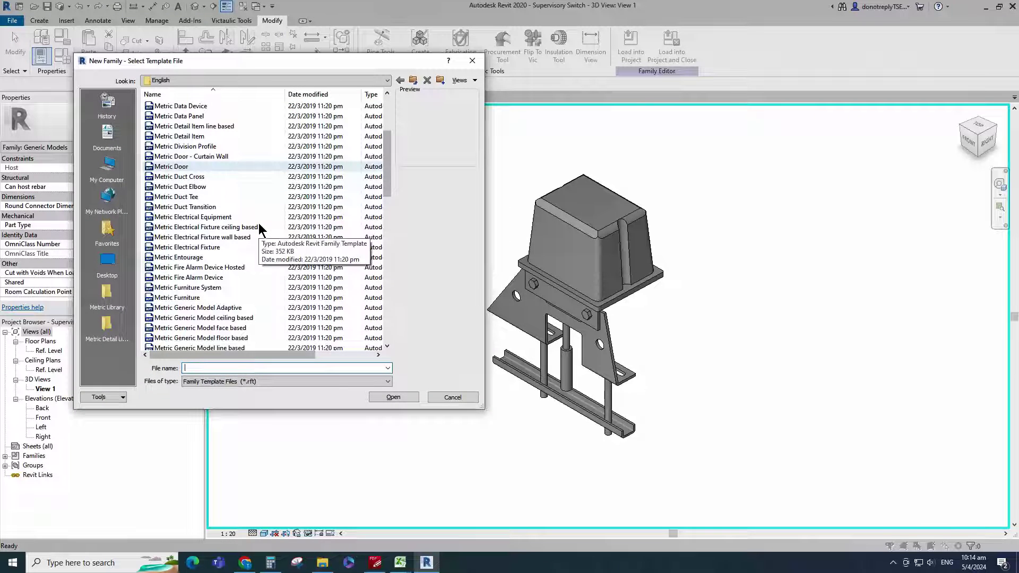
{"action": "left_click", "coordinate": [232, 237]}
{"action": "left_click", "coordinate": [390, 397]}
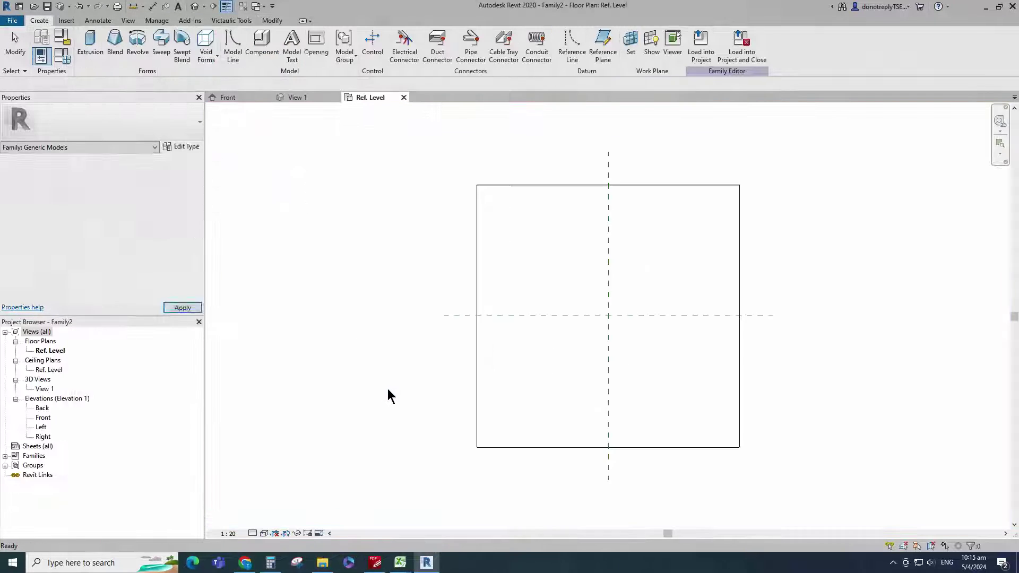
Start an extrusion and sketch a small six-sided circumscribed polygon centred on the intersection of the two reference planes.
{"action": "left_click", "coordinate": [90, 42]}
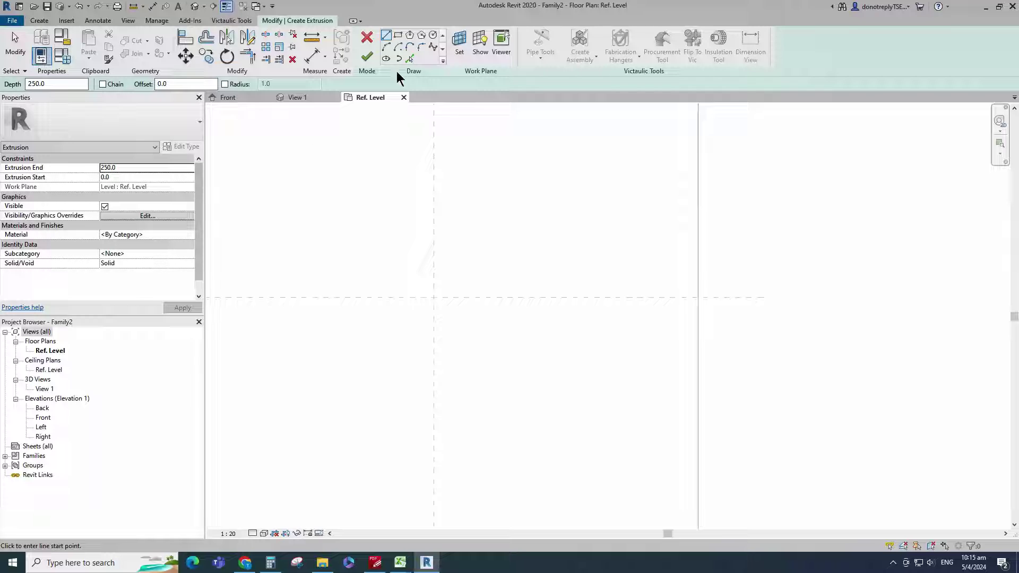
{"action": "left_click", "coordinate": [421, 35]}
{"action": "left_click", "coordinate": [433, 298]}
{"action": "scroll", "coordinate": [434, 291], "scroll_direction": "up", "scroll_amount": 1}
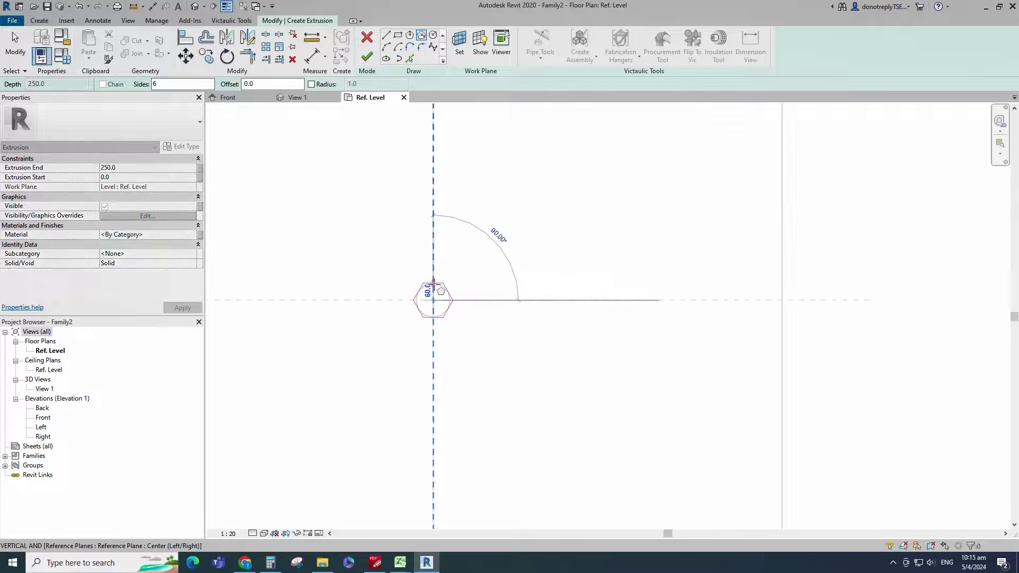
{"action": "type", "text": "12"}
{"action": "key", "text": "Return"}
{"action": "scroll", "coordinate": [454, 324], "scroll_direction": "up", "scroll_amount": 1}
{"action": "key", "text": "Escape"}
Set the hexagon's Extrusion End to 4 and finish the extrusion.
{"action": "scroll", "coordinate": [426, 300], "scroll_direction": "up", "scroll_amount": 8}
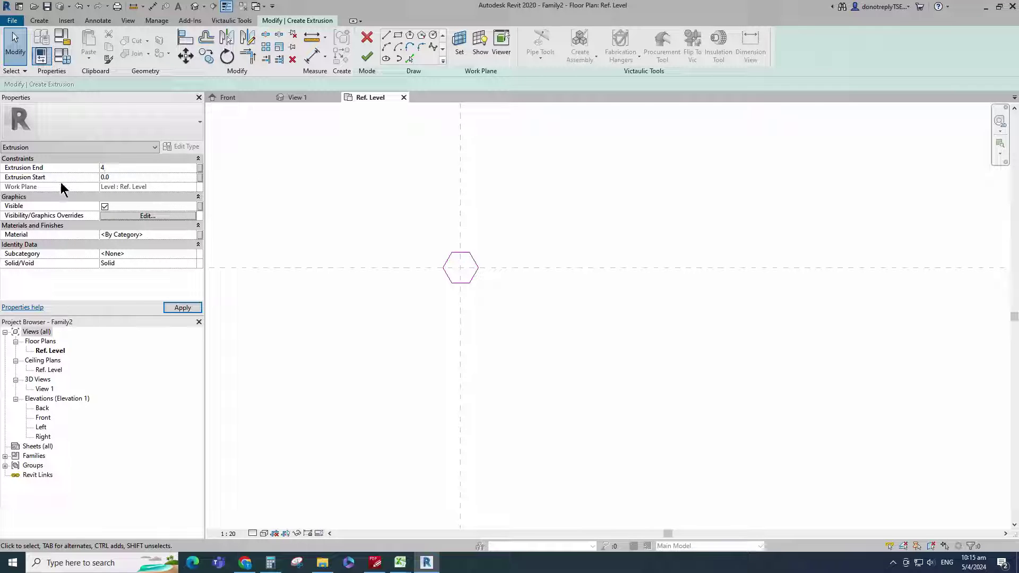
{"action": "left_click", "coordinate": [182, 308]}
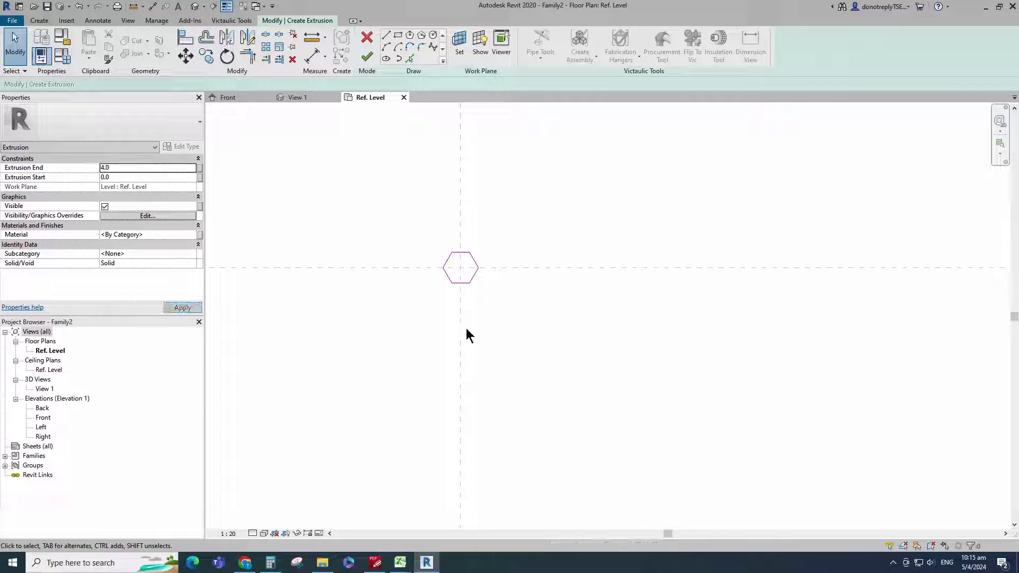
{"action": "left_click", "coordinate": [367, 57]}
{"action": "left_click", "coordinate": [561, 212]}
{"action": "scroll", "coordinate": [554, 273], "scroll_direction": "down", "scroll_amount": 3}
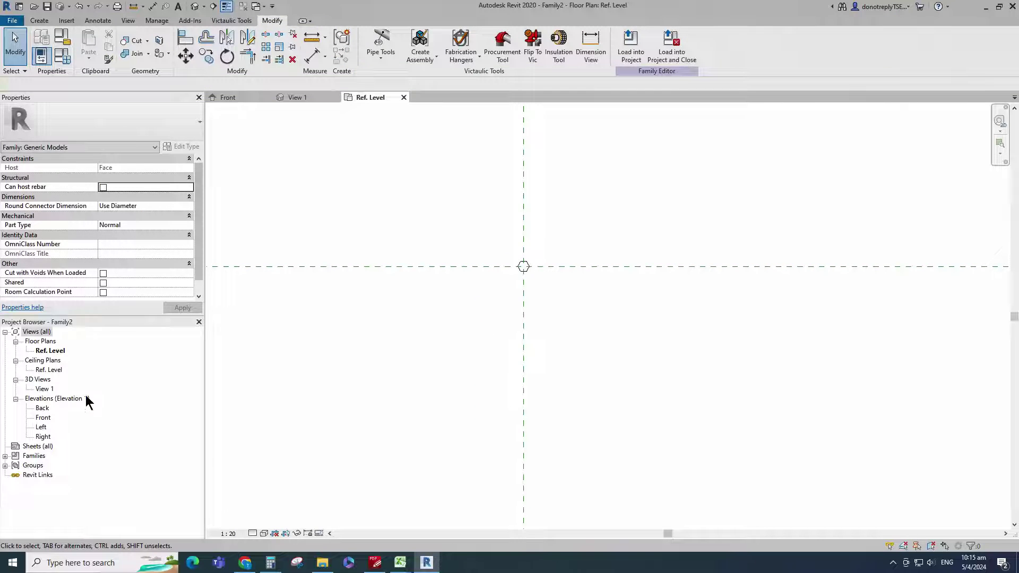
Show the family shaded in the 3D view and temporarily hide the large host block so only the hexagonal nut remains.
{"action": "double_click", "coordinate": [44, 391]}
{"action": "scroll", "coordinate": [602, 323], "scroll_direction": "up", "scroll_amount": 3}
{"action": "left_click", "coordinate": [263, 533]}
{"action": "left_click", "coordinate": [297, 490]}
{"action": "scroll", "coordinate": [611, 290], "scroll_direction": "up", "scroll_amount": 3}
{"action": "scroll", "coordinate": [610, 293], "scroll_direction": "down", "scroll_amount": 5}
{"action": "left_click", "coordinate": [660, 419]}
{"action": "left_click", "coordinate": [309, 533]}
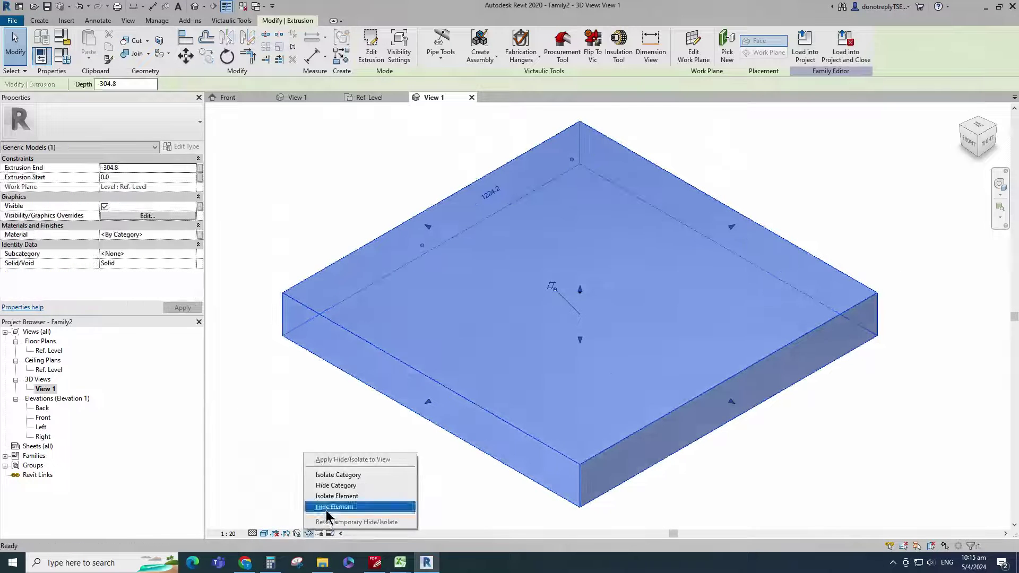
{"action": "left_click", "coordinate": [327, 510]}
{"action": "scroll", "coordinate": [573, 290], "scroll_direction": "up", "scroll_amount": 10}
{"action": "middle_click_drag", "start_coordinate": [950, 339], "coordinate": [580, 322]}
{"action": "scroll", "coordinate": [456, 373], "scroll_direction": "down", "scroll_amount": 1}
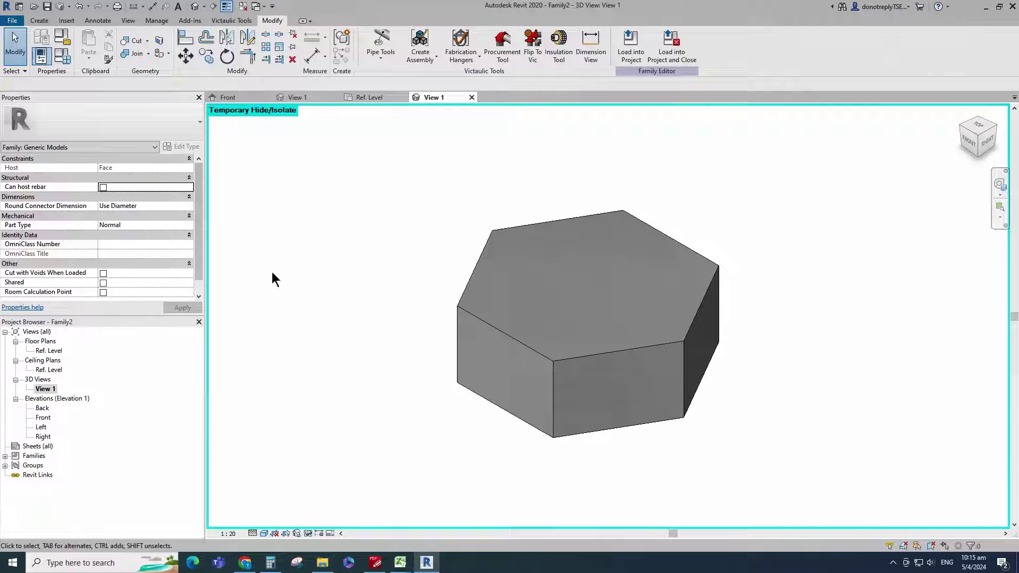
Close the inactive views and save the family in the TT folder under the file name Nut.
{"action": "left_click", "coordinate": [243, 7]}
{"action": "left_click", "coordinate": [47, 7]}
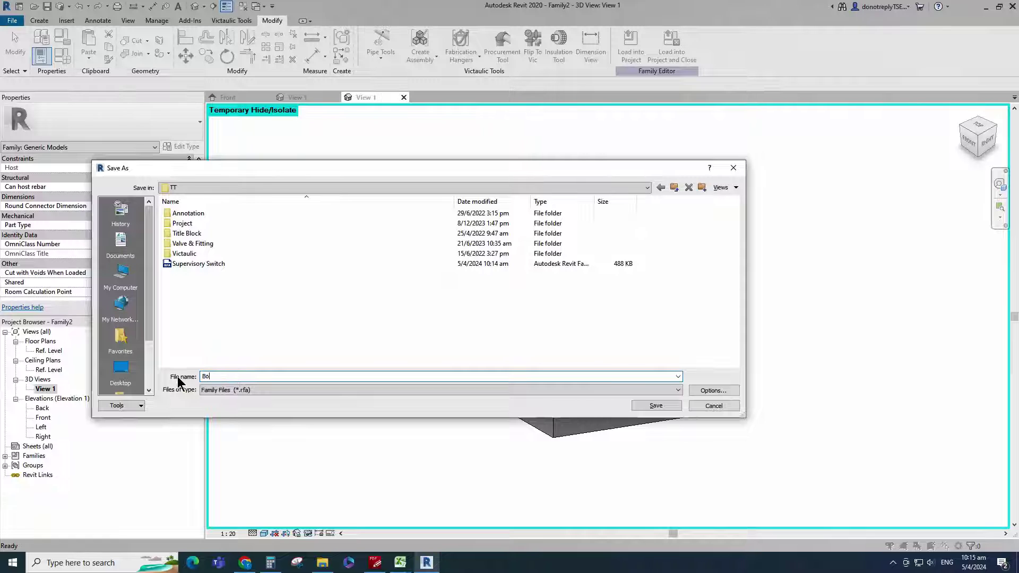
{"action": "type", "text": "Nut"}
{"action": "left_click", "coordinate": [656, 405]}
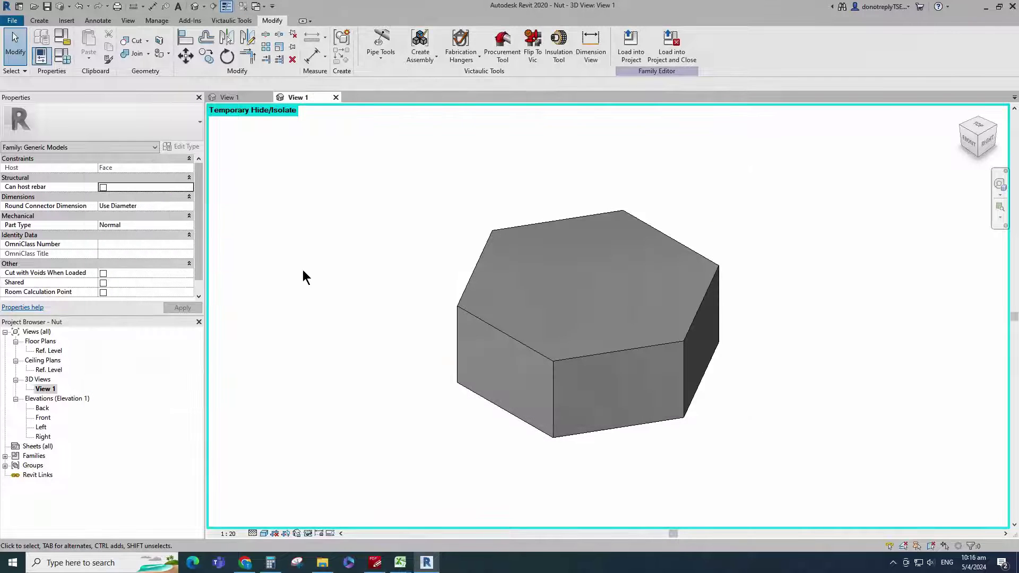
Load the Nut family into Supervisory Switch and place one nut on each slotted bracket flange near its mounting rod.
{"action": "left_click", "coordinate": [631, 48]}
{"action": "middle_click_drag", "start_coordinate": [671, 392], "coordinate": [573, 393], "text": "shift"}
{"action": "scroll", "coordinate": [539, 374], "scroll_direction": "up", "scroll_amount": 5}
{"action": "left_click", "coordinate": [496, 343]}
{"action": "scroll", "coordinate": [498, 342], "scroll_direction": "down", "scroll_amount": 2}
{"action": "middle_click_drag", "start_coordinate": [559, 318], "coordinate": [477, 304], "text": "shift"}
{"action": "scroll", "coordinate": [618, 354], "scroll_direction": "up", "scroll_amount": 3}
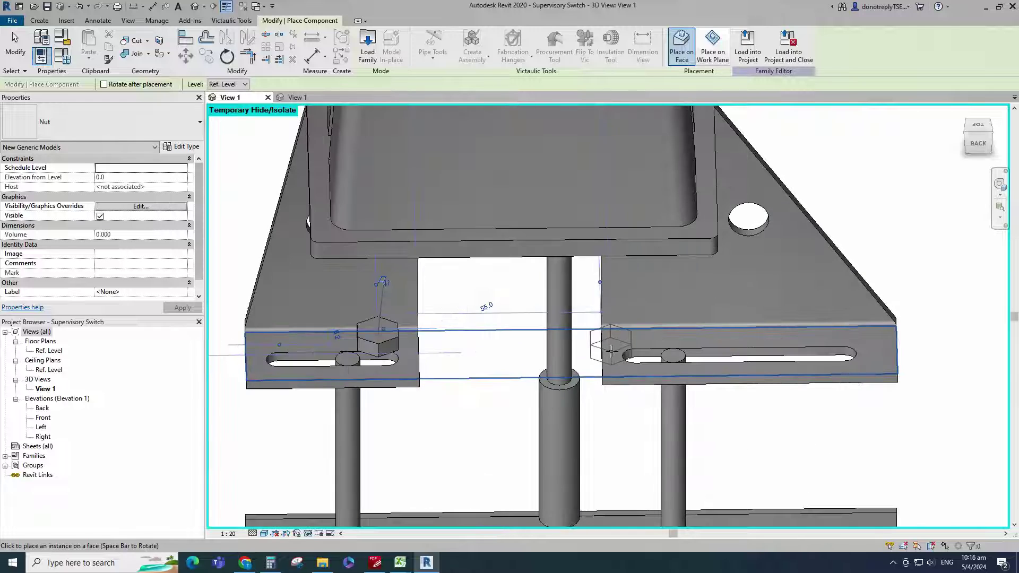
{"action": "left_click", "coordinate": [673, 355]}
{"action": "scroll", "coordinate": [663, 353], "scroll_direction": "down", "scroll_amount": 5}
{"action": "key", "text": "Escape"}
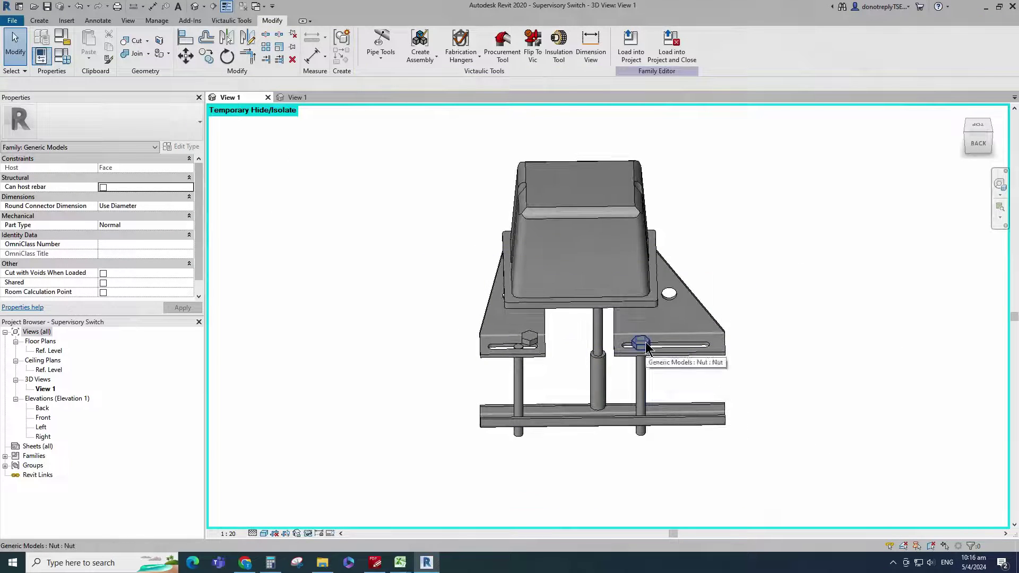
In the Ref. Level plan, align the first bracket nut with the horizontal and vertical reference planes through its mounting rod.
{"action": "double_click", "coordinate": [51, 351]}
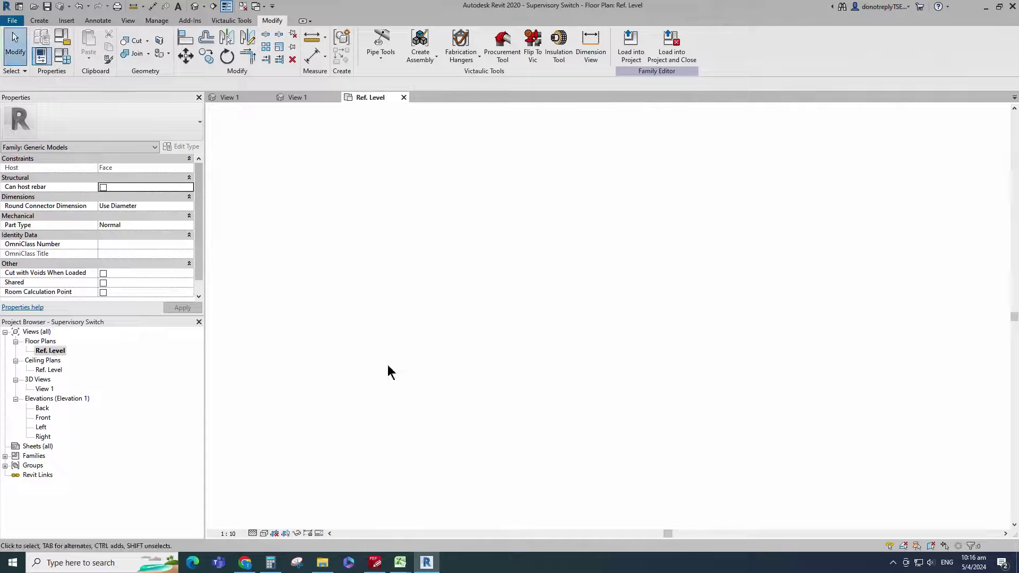
{"action": "scroll", "coordinate": [636, 292], "scroll_direction": "up", "scroll_amount": 6}
{"action": "scroll", "coordinate": [666, 300], "scroll_direction": "down", "scroll_amount": 4}
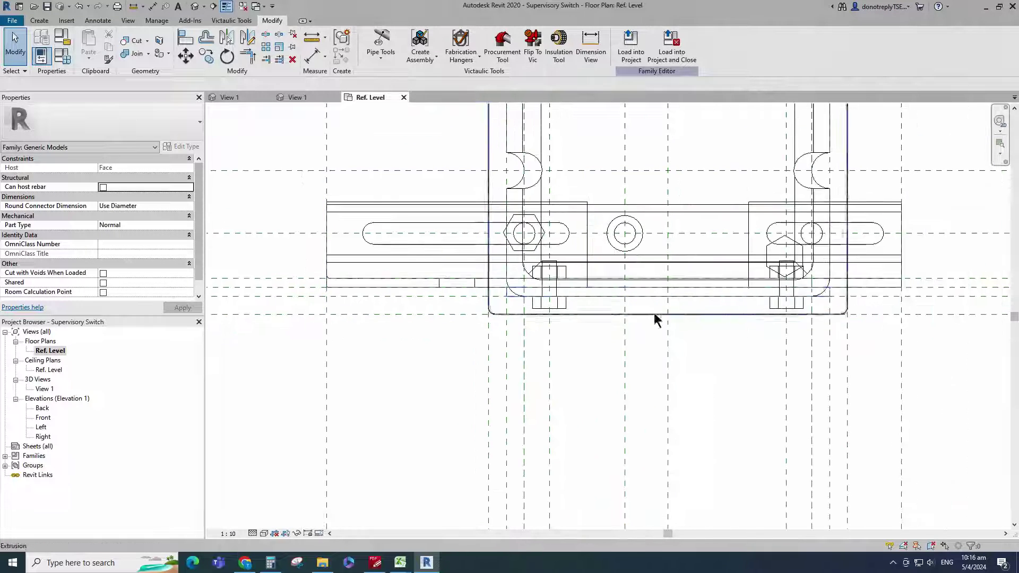
{"action": "key", "text": "a"}
{"action": "key", "text": "l"}
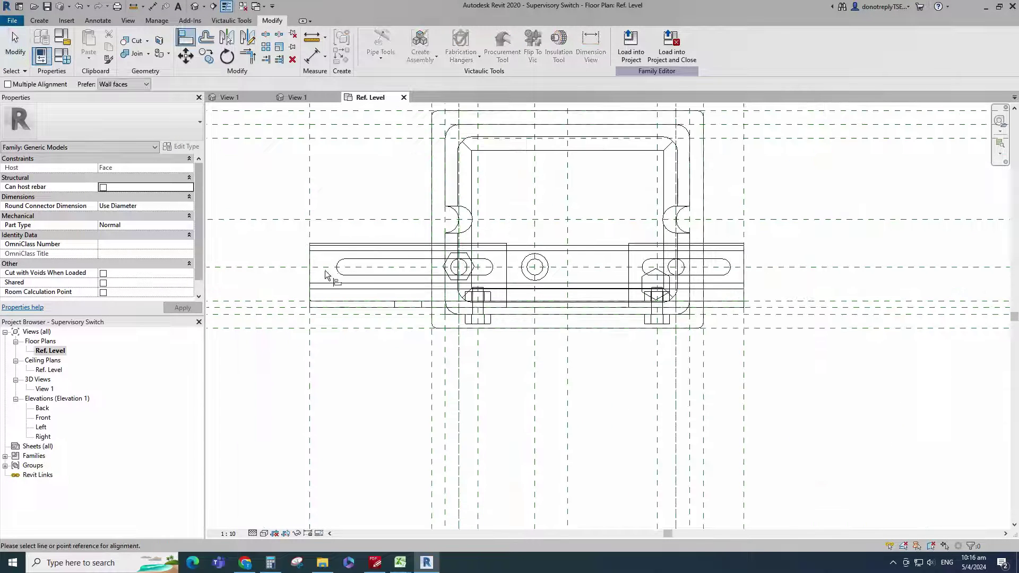
{"action": "left_click", "coordinate": [287, 267]}
{"action": "left_click", "coordinate": [465, 268]}
{"action": "scroll", "coordinate": [511, 322], "scroll_direction": "up", "scroll_amount": 2}
{"action": "left_click", "coordinate": [432, 339]}
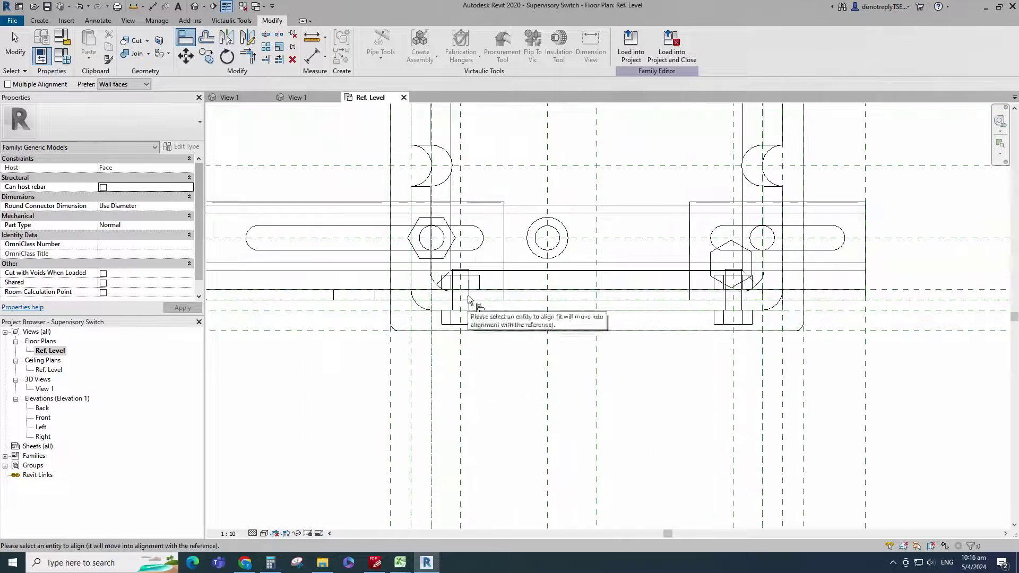
{"action": "left_click", "coordinate": [434, 253]}
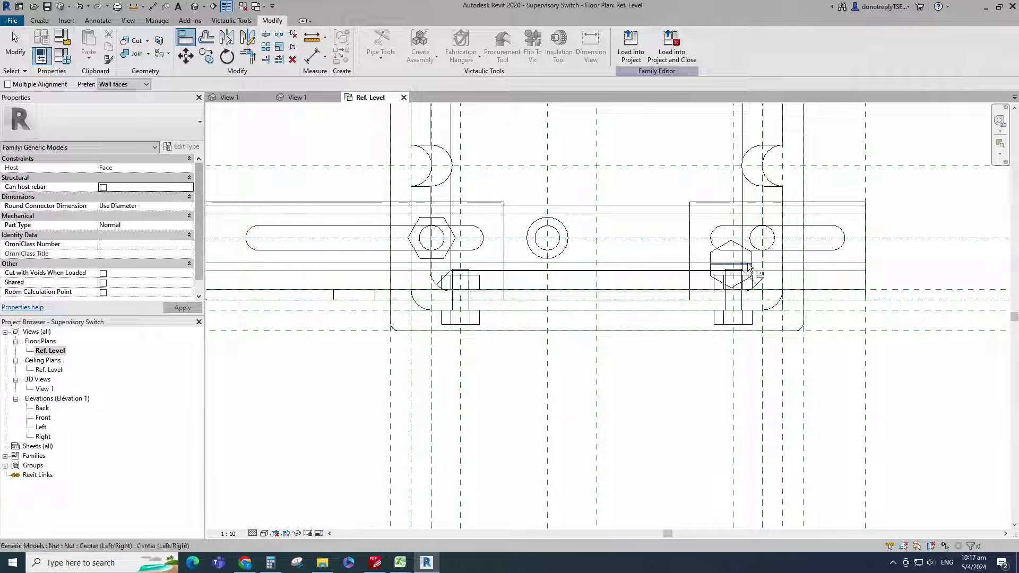
Align the second bracket nut with the reference planes through the other mounting rod.
{"action": "left_click", "coordinate": [729, 256]}
{"action": "scroll", "coordinate": [619, 318], "scroll_direction": "down", "scroll_amount": 2}
{"action": "key", "text": "Escape"}
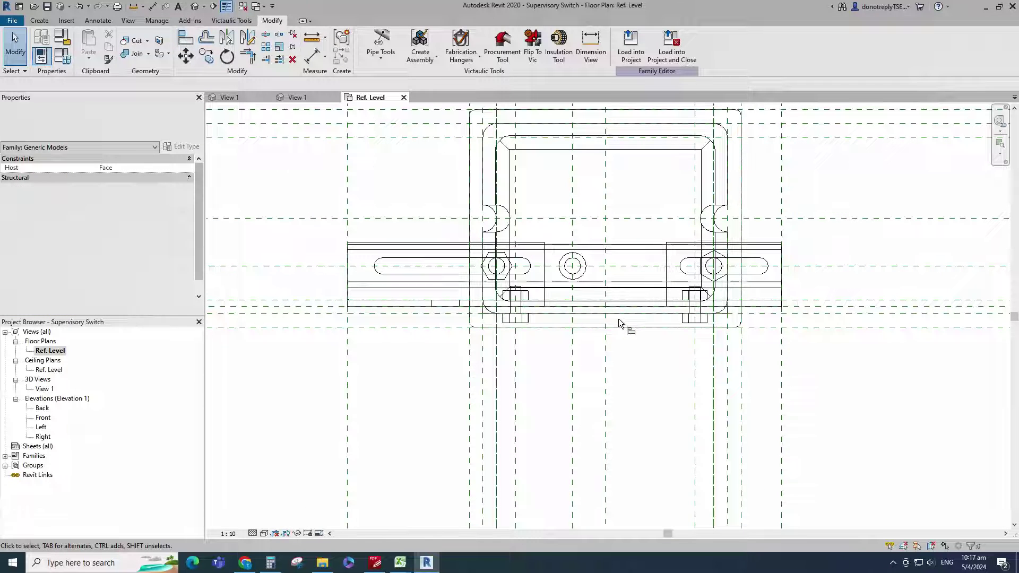
Place two more Nut instances on the underside of the channel in the 3D view, one near each mounting rod.
{"action": "left_click", "coordinate": [42, 417]}
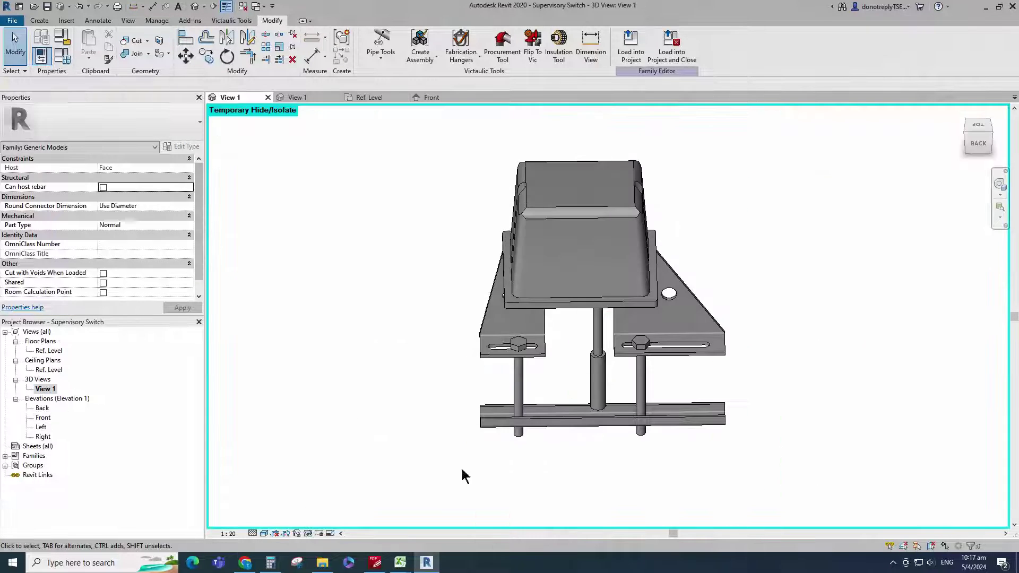
{"action": "middle_click_drag", "start_coordinate": [463, 472], "coordinate": [579, 353], "text": "shift"}
{"action": "left_click", "coordinate": [526, 340]}
{"action": "middle_click_drag", "start_coordinate": [603, 493], "coordinate": [591, 437], "text": "shift"}
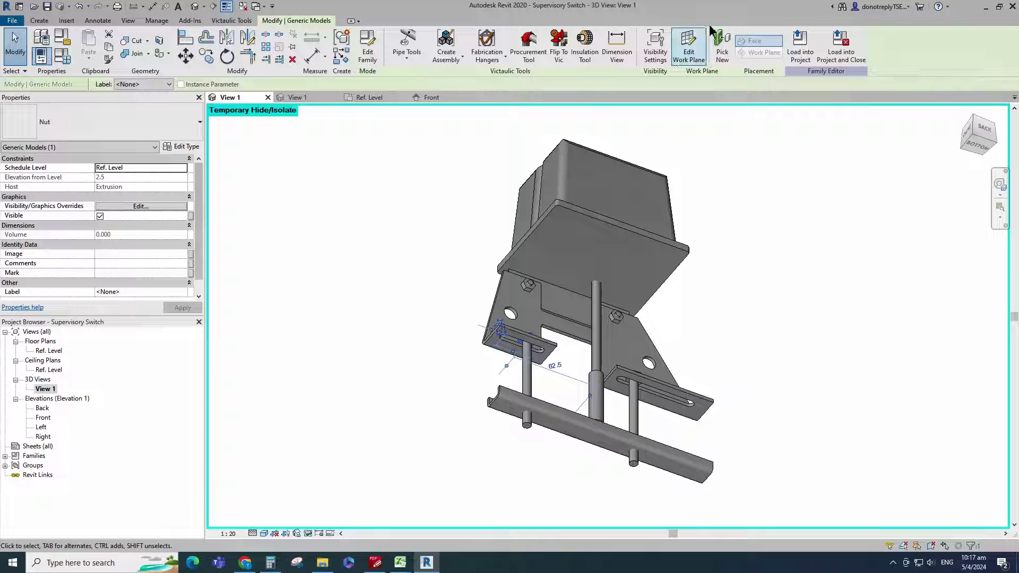
{"action": "left_click", "coordinate": [341, 56]}
{"action": "scroll", "coordinate": [504, 450], "scroll_direction": "up", "scroll_amount": 3}
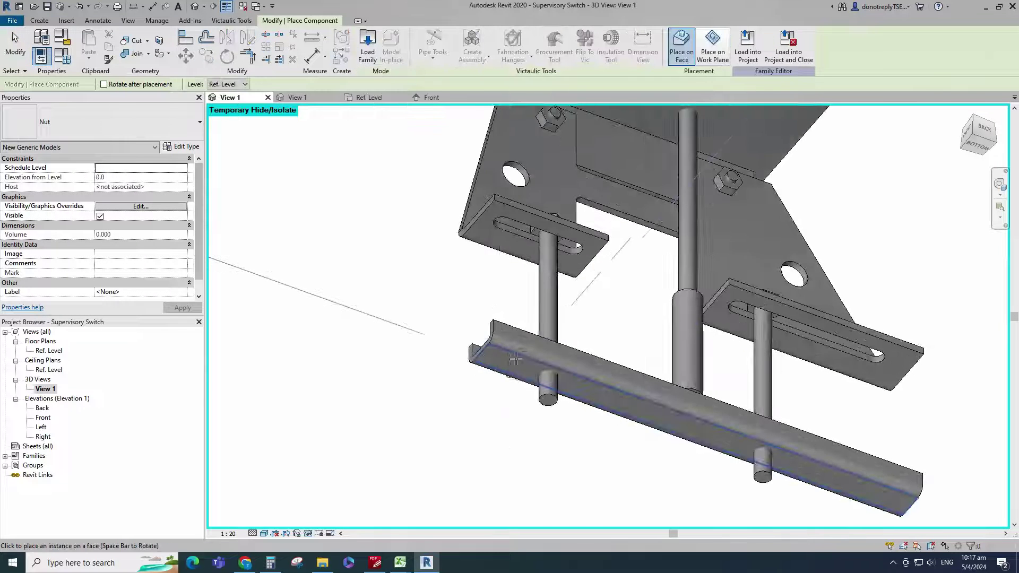
{"action": "left_click", "coordinate": [704, 447]}
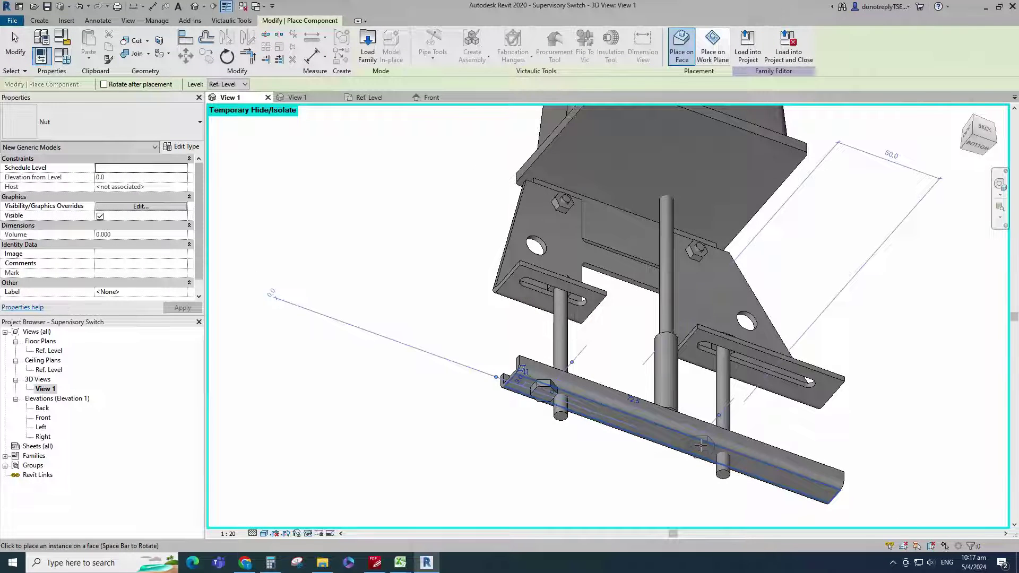
{"action": "key", "text": "Escape"}
{"action": "key", "text": "Escape"}
{"action": "scroll", "coordinate": [580, 446], "scroll_direction": "down", "scroll_amount": 2}
In the Ref. Level plan, align both channel nuts with the reference planes through the mounting rods.
{"action": "left_click", "coordinate": [370, 98]}
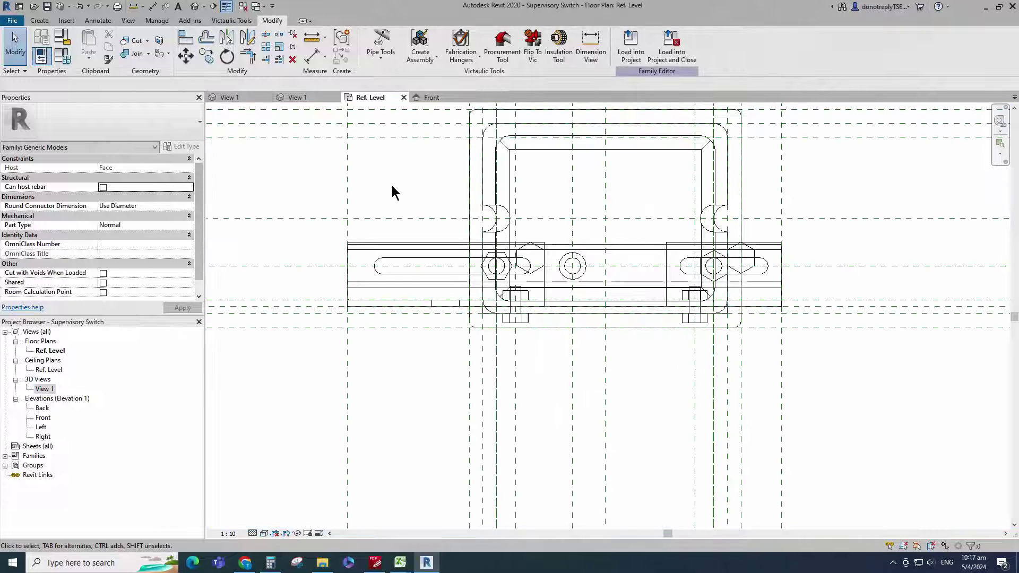
{"action": "key", "text": "a"}
{"action": "key", "text": "l"}
{"action": "scroll", "coordinate": [556, 424], "scroll_direction": "up", "scroll_amount": 2}
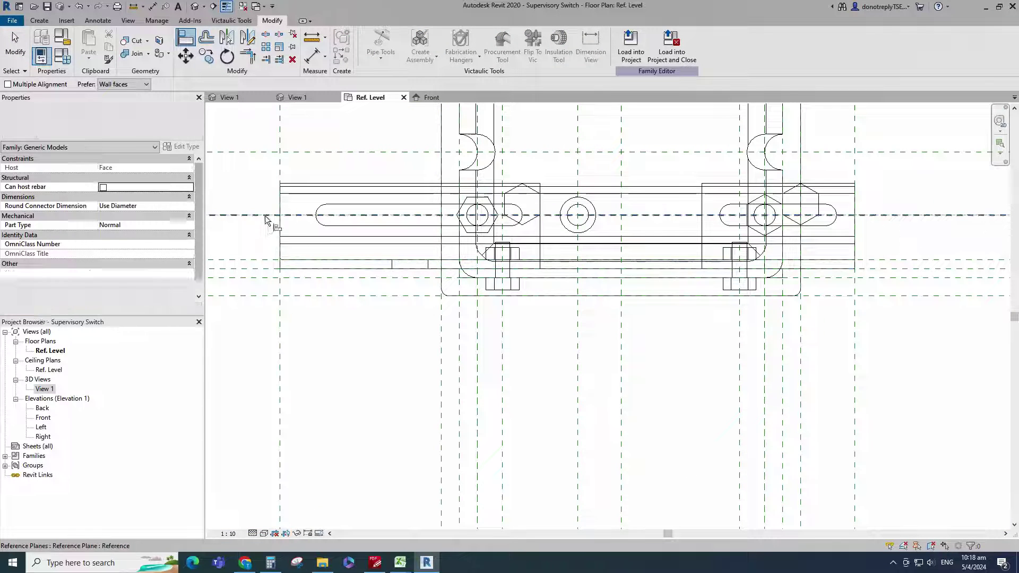
{"action": "left_click", "coordinate": [814, 205]}
{"action": "left_click", "coordinate": [764, 339]}
{"action": "left_click", "coordinate": [800, 236]}
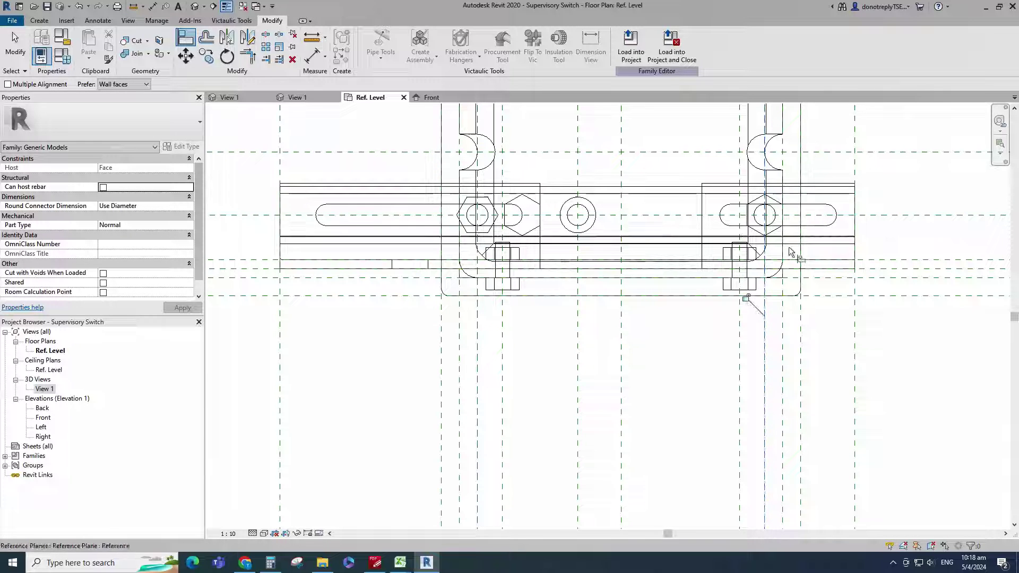
{"action": "key", "text": "Escape"}
{"action": "key", "text": "Escape"}
Test the nuts in the 3D view by applying a Mounted Rod Spacing of 50, and set it back to 40.
{"action": "double_click", "coordinate": [45, 388]}
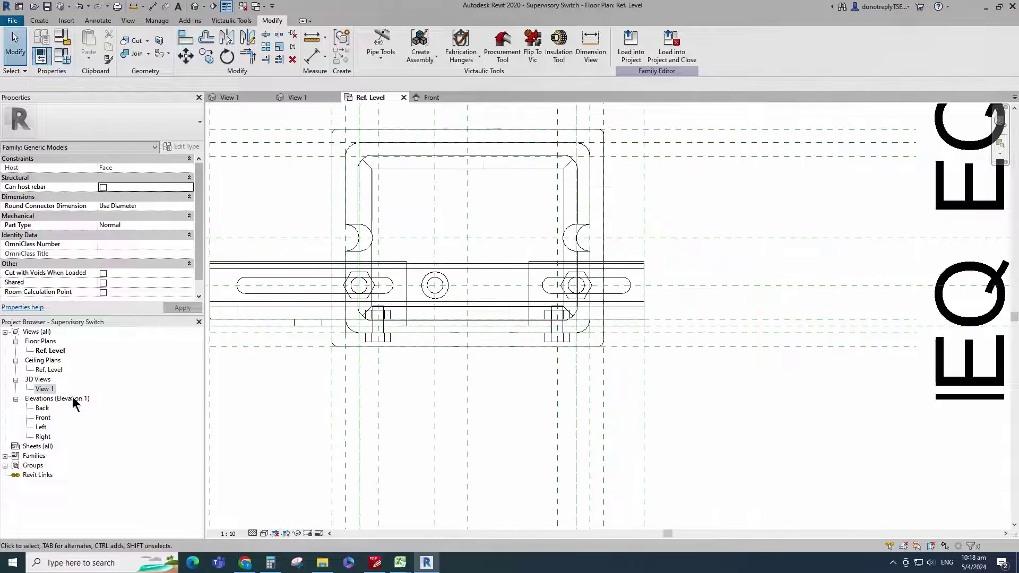
{"action": "middle_click_drag", "start_coordinate": [612, 366], "coordinate": [432, 432], "text": "shift"}
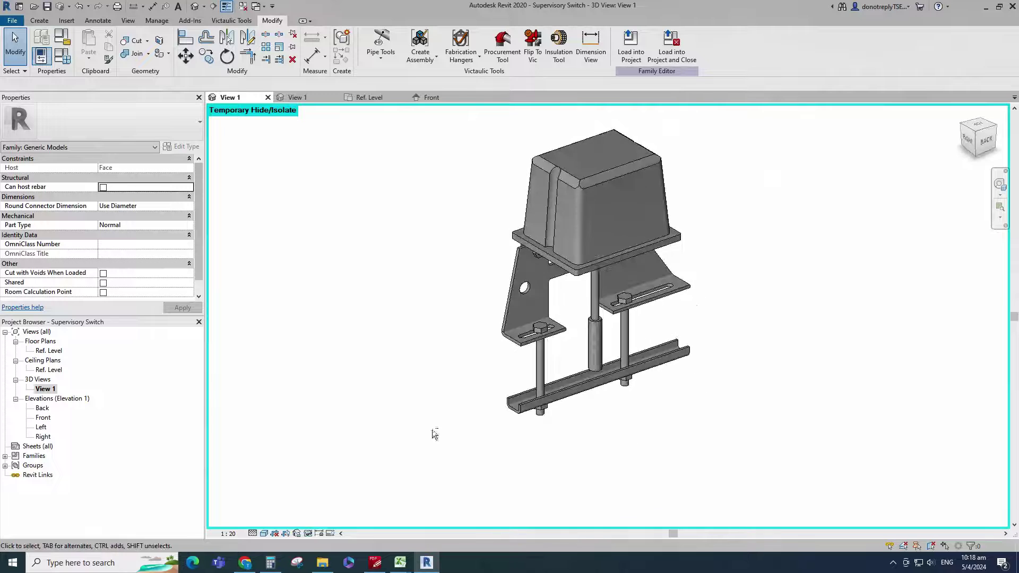
{"action": "middle_click_drag", "start_coordinate": [632, 438], "coordinate": [605, 427], "text": "shift"}
{"action": "scroll", "coordinate": [371, 381], "scroll_direction": "up", "scroll_amount": 2}
{"action": "left_click", "coordinate": [62, 57]}
{"action": "left_click", "coordinate": [155, 246]}
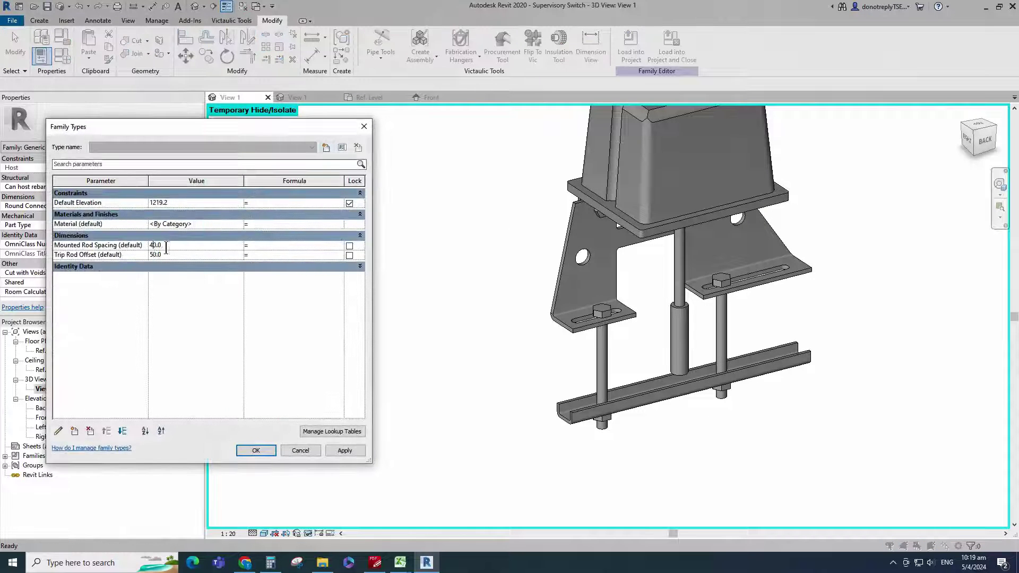
{"action": "left_click", "coordinate": [344, 451]}
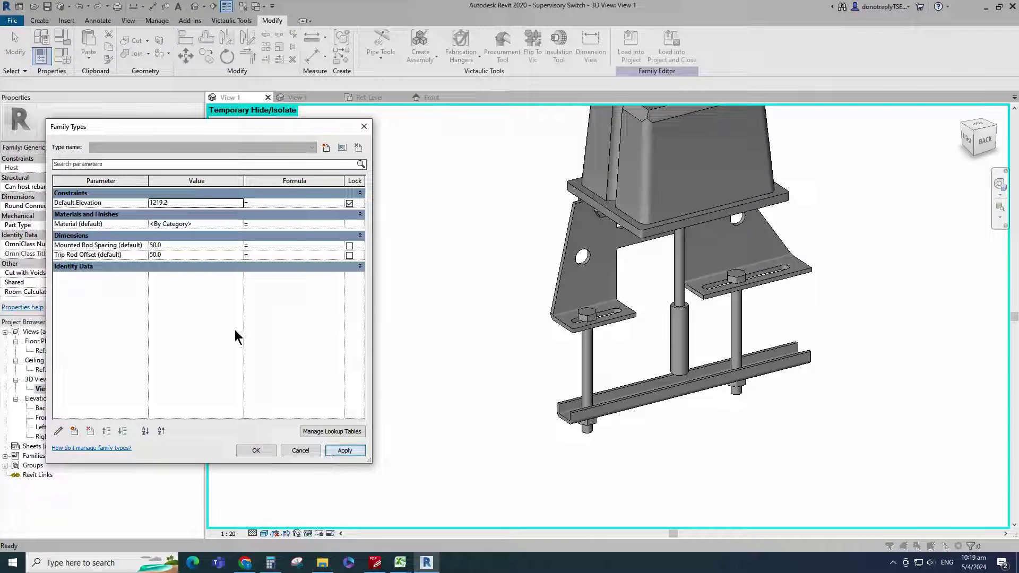
{"action": "left_click", "coordinate": [339, 451]}
{"action": "left_click", "coordinate": [256, 451]}
View the whole switch assembly from its front-right corner and save the Supervisory Switch family.
{"action": "scroll", "coordinate": [719, 275], "scroll_direction": "down", "scroll_amount": 3}
{"action": "middle_click_drag", "start_coordinate": [796, 378], "coordinate": [353, 403], "text": "shift"}
{"action": "scroll", "coordinate": [348, 146], "scroll_direction": "up", "scroll_amount": 2}
{"action": "left_click", "coordinate": [47, 8]}
Open the material choices for the family's Material parameter and create a new material named M_Red.
{"action": "left_click", "coordinate": [62, 55]}
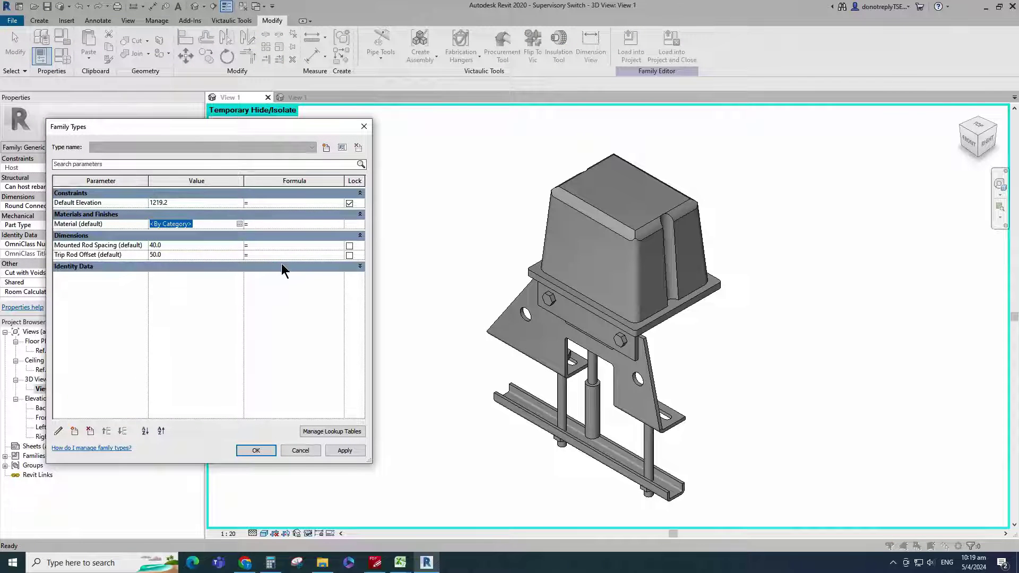
{"action": "left_click", "coordinate": [239, 223]}
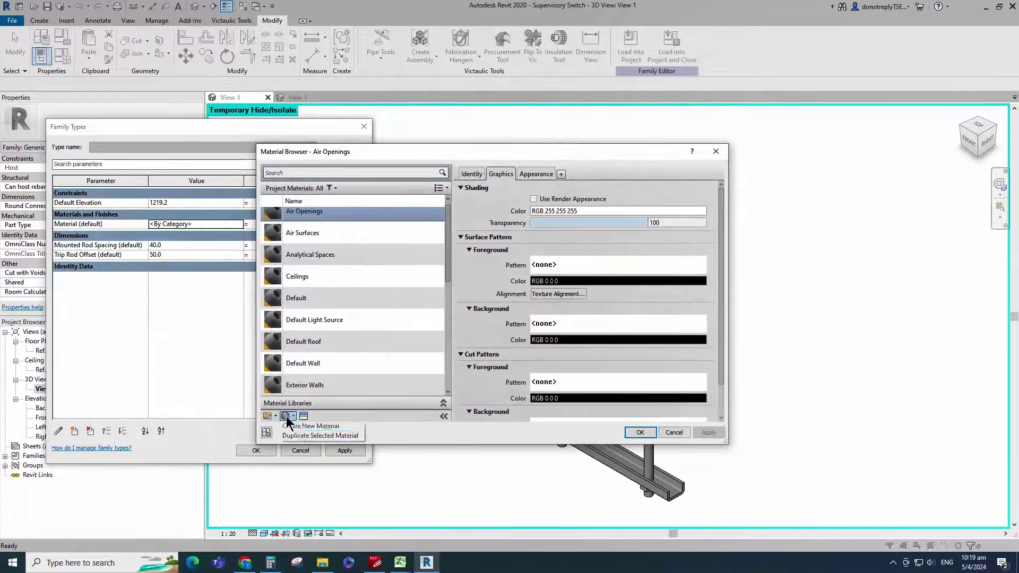
{"action": "right_click", "coordinate": [312, 301]}
{"action": "left_click", "coordinate": [340, 328]}
{"action": "type", "text": "M_Red"}
{"action": "left_click", "coordinate": [708, 431]}
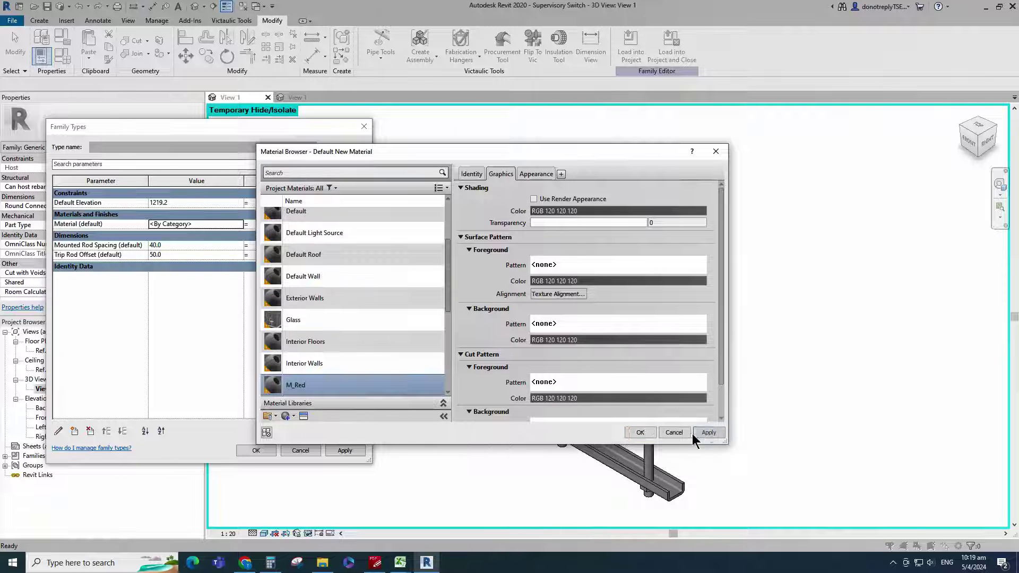
Give M_Red the Anodized - Red appearance asset from the Metal category of the Appearance Library.
{"action": "left_click", "coordinate": [304, 416]}
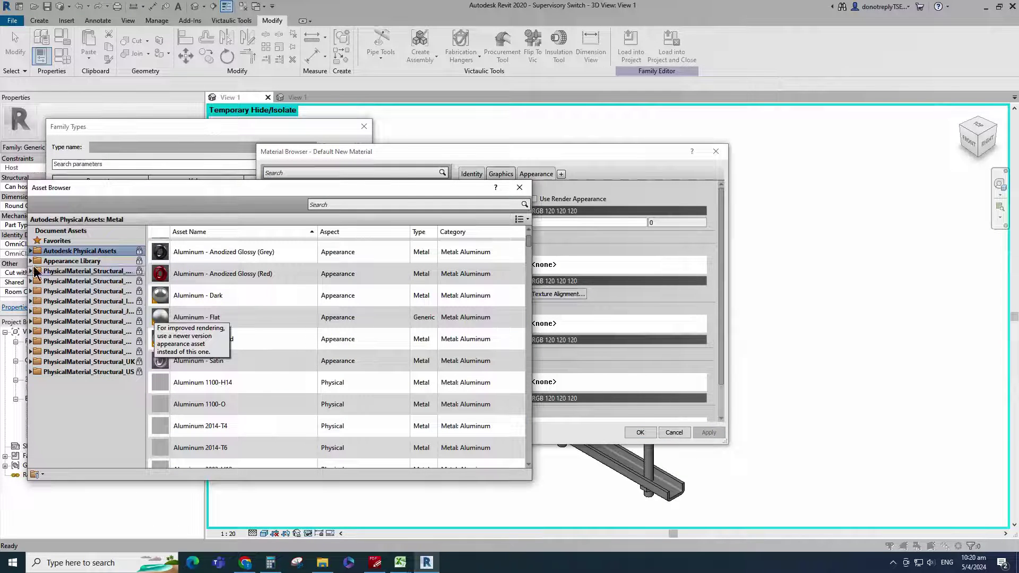
{"action": "left_click", "coordinate": [31, 261]}
{"action": "left_click", "coordinate": [63, 373]}
{"action": "scroll", "coordinate": [371, 377], "scroll_direction": "down", "scroll_amount": 5}
{"action": "scroll", "coordinate": [370, 375], "scroll_direction": "down", "scroll_amount": 8}
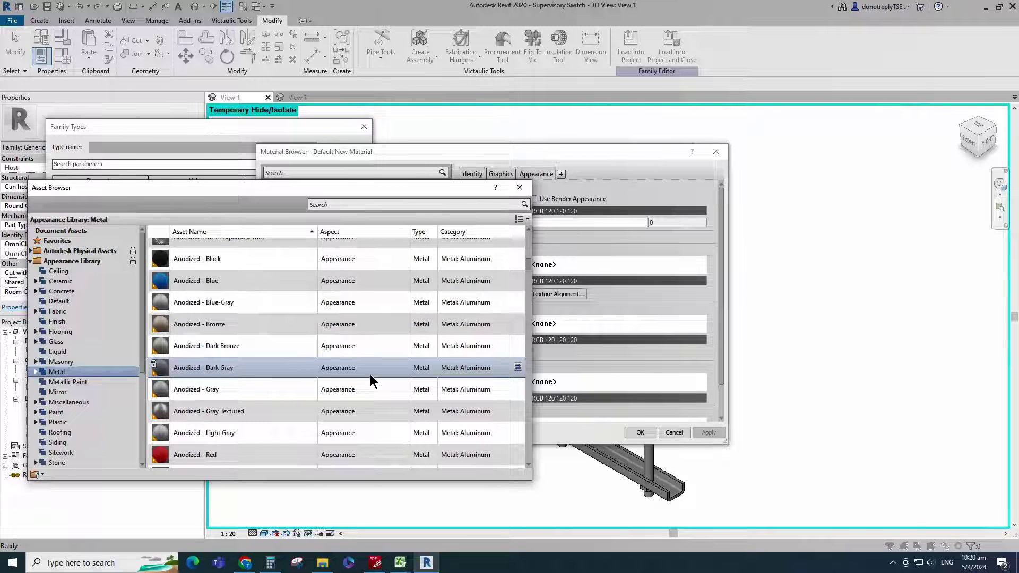
{"action": "left_click", "coordinate": [519, 392]}
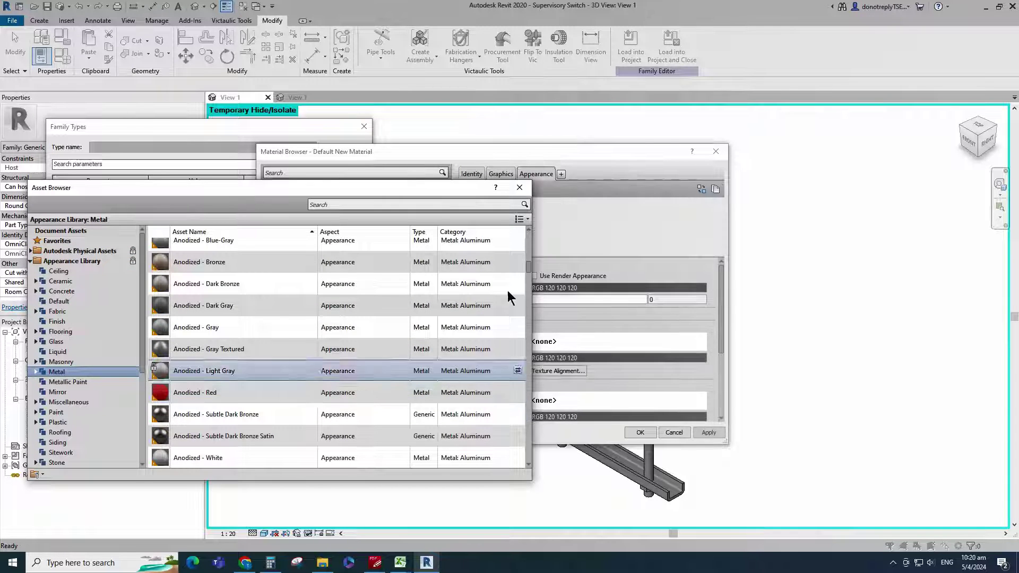
{"action": "left_click", "coordinate": [519, 187]}
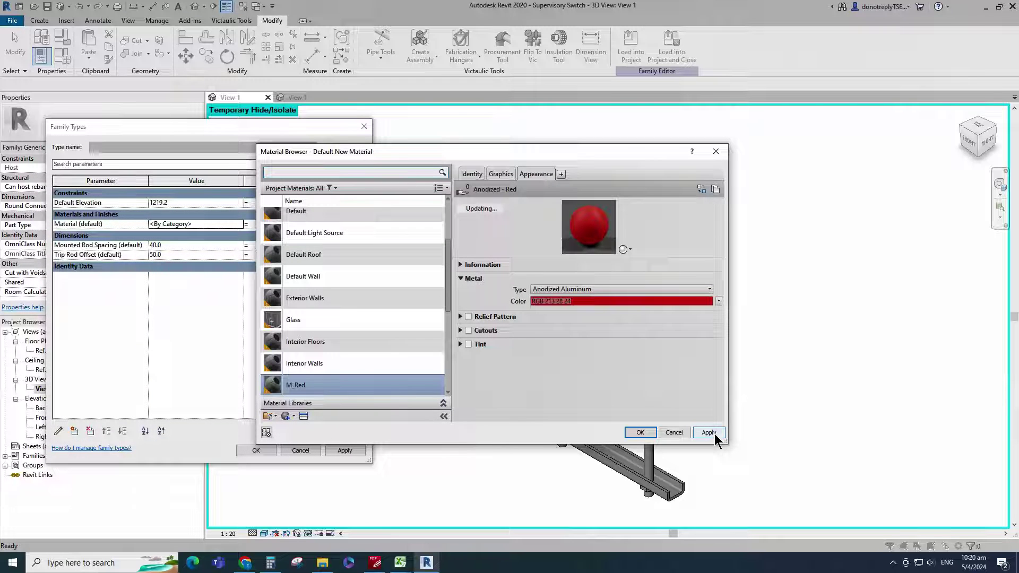
Check the M_Red appearance asset's information and set the material's shading to use its render appearance.
{"action": "left_click", "coordinate": [460, 264]}
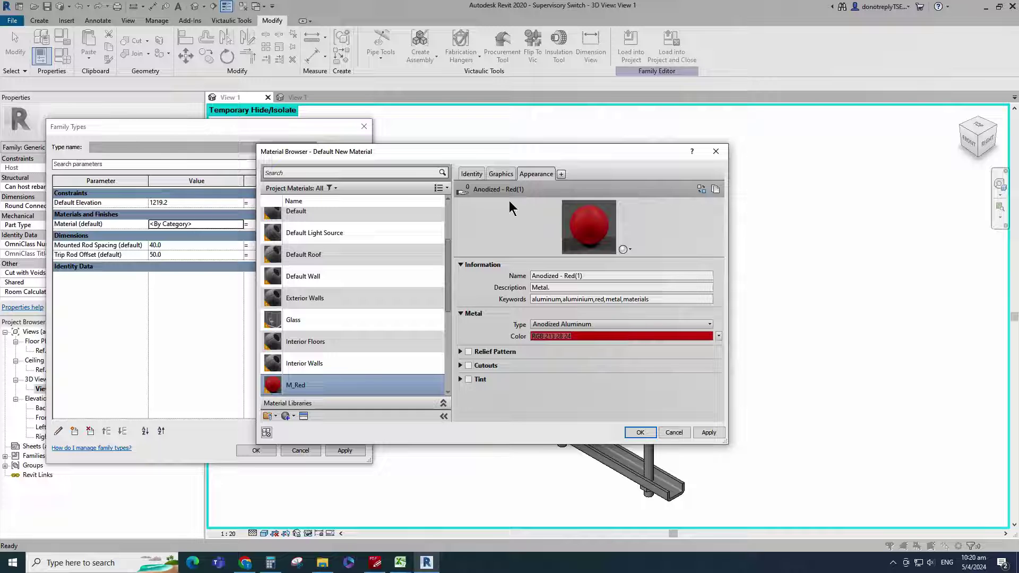
{"action": "left_click", "coordinate": [497, 174]}
{"action": "left_click", "coordinate": [533, 199]}
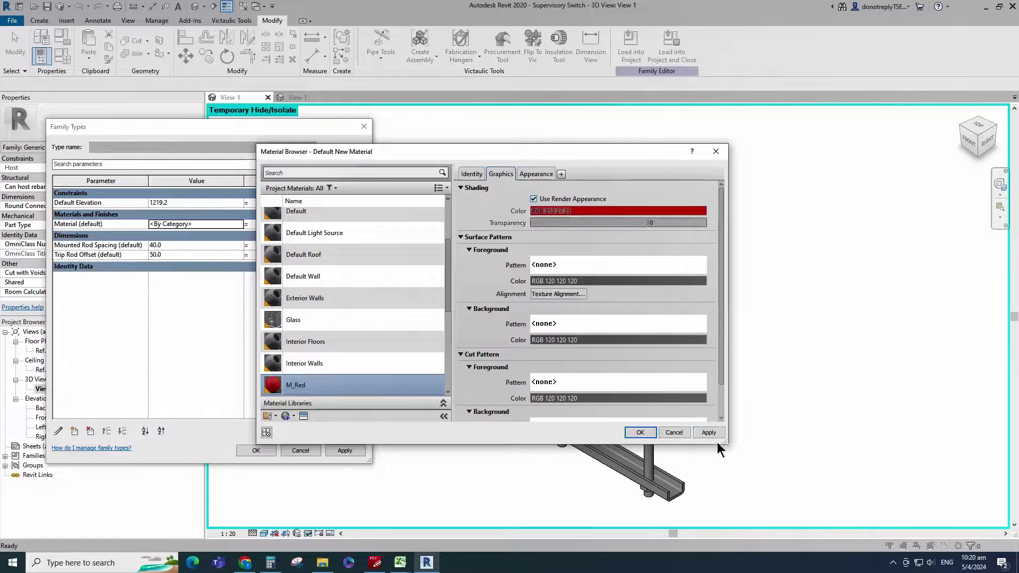
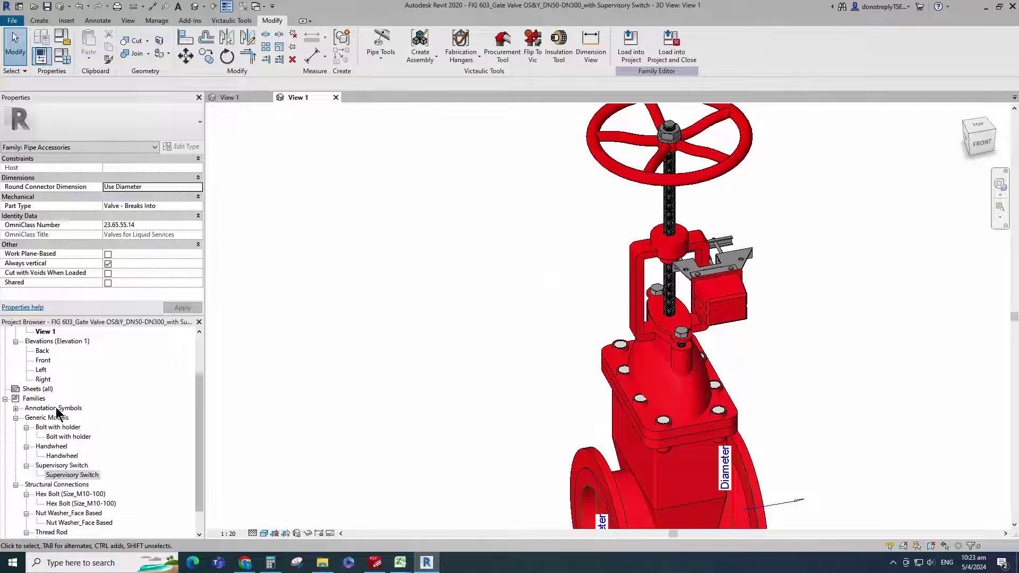
In the Front elevation of the gate valve family, move the Supervisory Switch horizontally so its box is centred on the valve stem.
{"action": "scroll", "coordinate": [64, 424], "scroll_direction": "up", "scroll_amount": 1}
{"action": "double_click", "coordinate": [44, 389]}
{"action": "scroll", "coordinate": [546, 370], "scroll_direction": "up", "scroll_amount": 2}
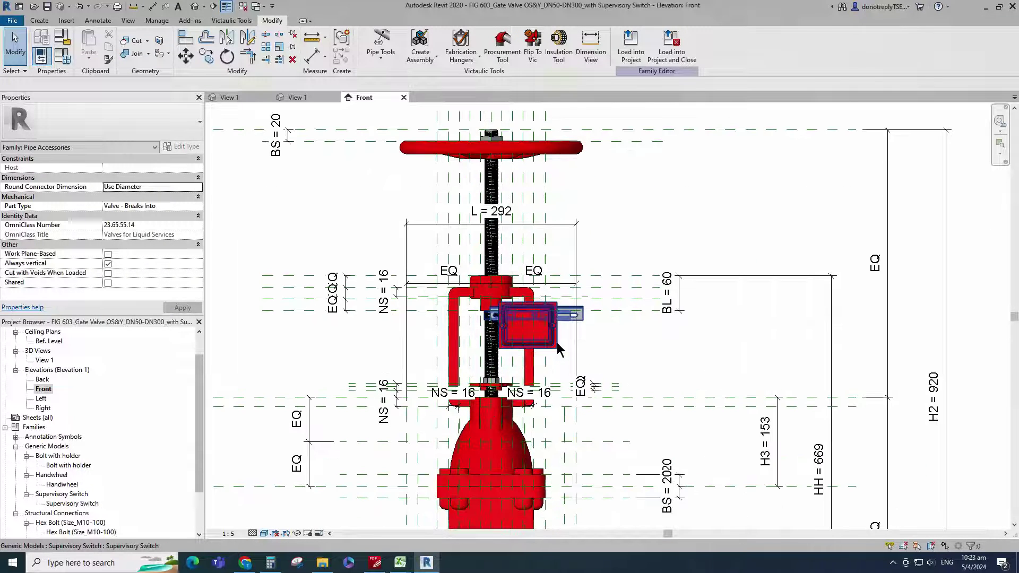
{"action": "left_click", "coordinate": [531, 332]}
{"action": "key", "text": "m"}
{"action": "key", "text": "v"}
{"action": "scroll", "coordinate": [547, 354], "scroll_direction": "up", "scroll_amount": 3}
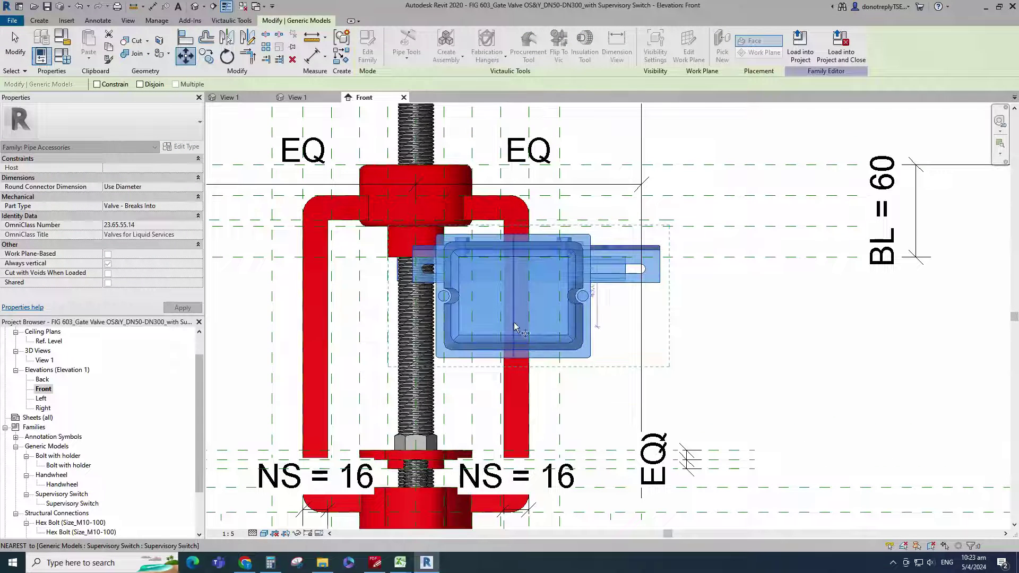
{"action": "left_click", "coordinate": [416, 296]}
{"action": "left_click", "coordinate": [684, 349]}
Align the upper edge of the switch box to the horizontal reference plane at the lower end of the BL dimension.
{"action": "left_click", "coordinate": [191, 36]}
{"action": "left_click", "coordinate": [621, 257]}
{"action": "left_click", "coordinate": [497, 242]}
{"action": "scroll", "coordinate": [629, 275], "scroll_direction": "down", "scroll_amount": 2}
{"action": "key", "text": "Escape"}
{"action": "scroll", "coordinate": [628, 284], "scroll_direction": "down", "scroll_amount": 1}
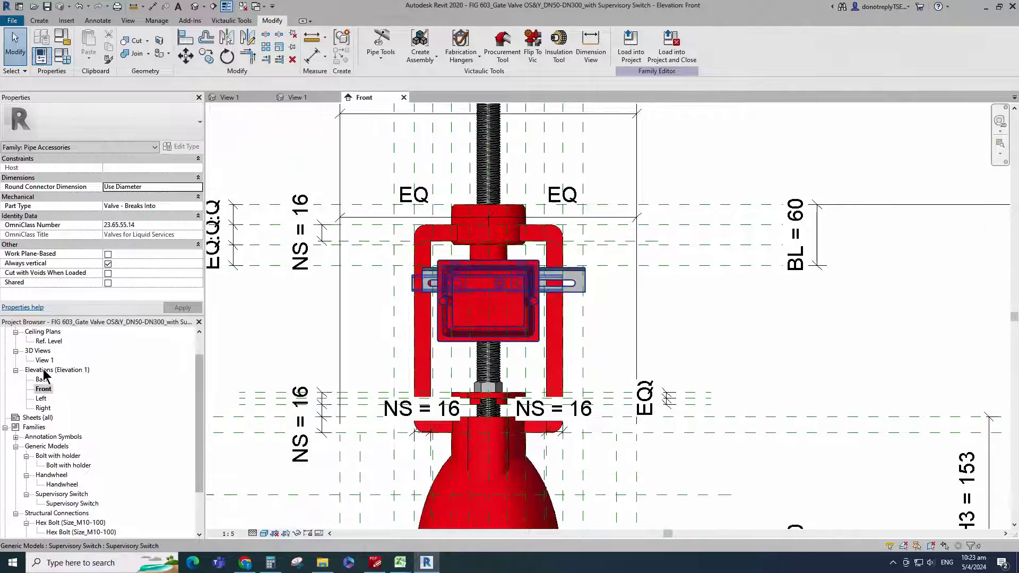
In the 3D view, associate the Supervisory Switch's Mounted Rod Spacing and Trip Rod Offset with the family parameter BS1.
{"action": "double_click", "coordinate": [45, 360]}
{"action": "middle_click_drag", "start_coordinate": [557, 356], "coordinate": [844, 330], "text": "shift"}
{"action": "left_click", "coordinate": [558, 288]}
{"action": "middle_click_drag", "start_coordinate": [768, 319], "coordinate": [500, 346], "text": "shift"}
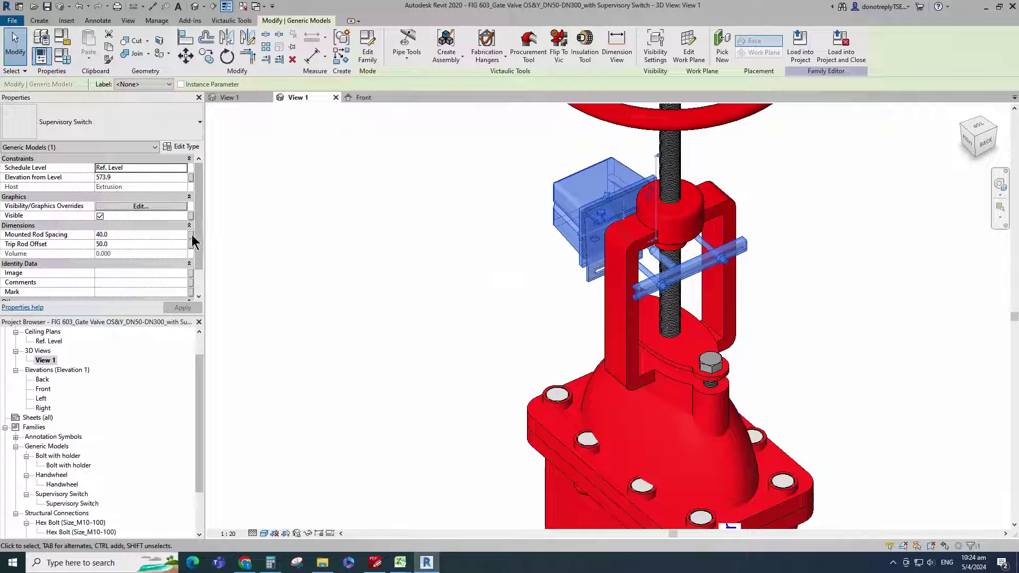
{"action": "left_click", "coordinate": [191, 234]}
{"action": "left_click", "coordinate": [318, 274]}
{"action": "left_click", "coordinate": [409, 385]}
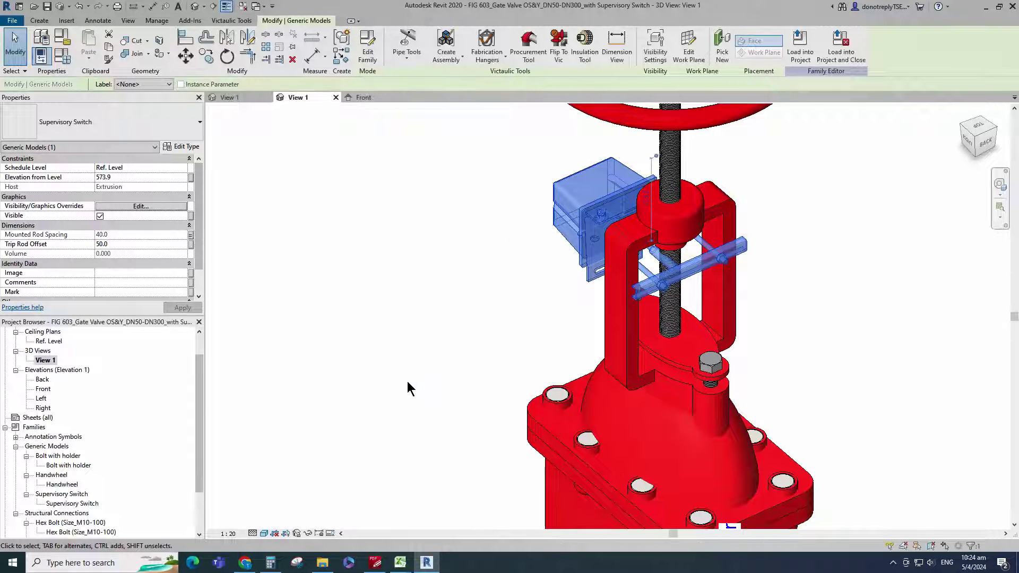
{"action": "left_click", "coordinate": [191, 244]}
{"action": "left_click", "coordinate": [318, 274]}
{"action": "left_click", "coordinate": [410, 385]}
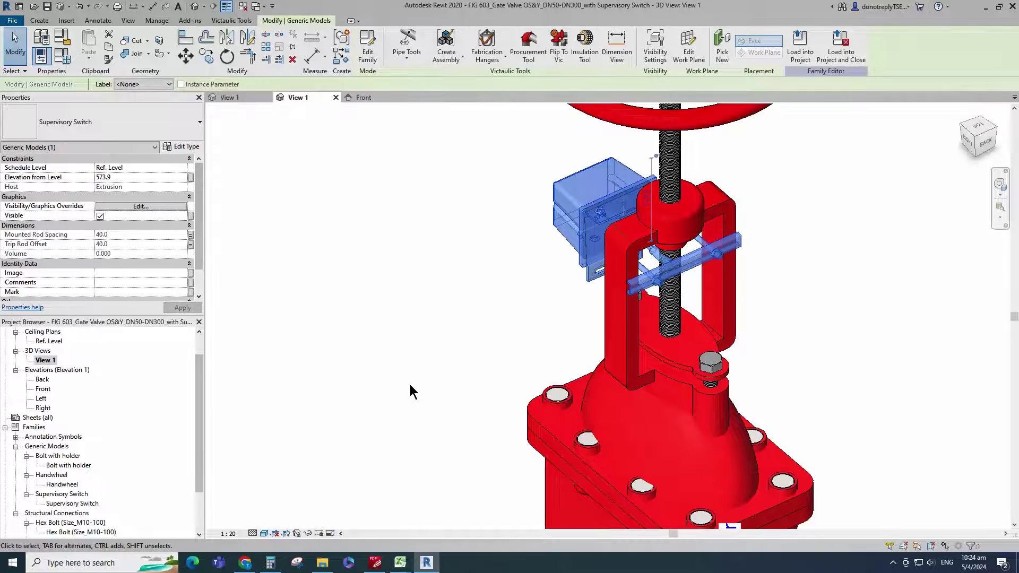
Deselect the switch and view the whole gate valve from its front-left corner.
{"action": "left_click", "coordinate": [380, 379]}
{"action": "middle_click_drag", "start_coordinate": [380, 379], "coordinate": [663, 419], "text": "shift"}
{"action": "middle_click_drag", "start_coordinate": [550, 352], "coordinate": [494, 361], "text": "shift"}
{"action": "scroll", "coordinate": [814, 303], "scroll_direction": "down", "scroll_amount": 2}
{"action": "scroll", "coordinate": [897, 342], "scroll_direction": "up", "scroll_amount": 1}
{"action": "scroll", "coordinate": [896, 342], "scroll_direction": "down", "scroll_amount": 2}
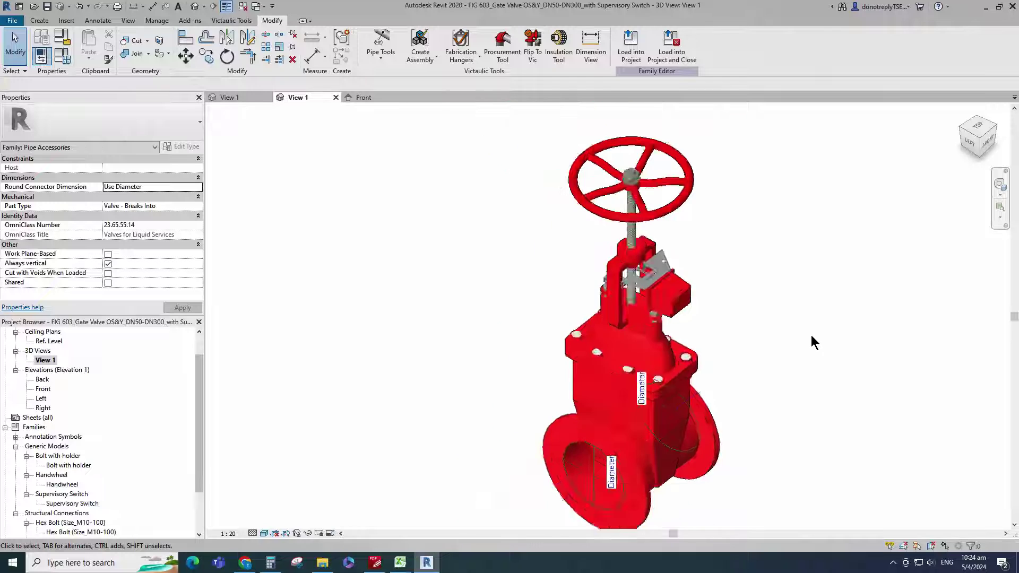
{"action": "scroll", "coordinate": [810, 335], "scroll_direction": "down", "scroll_amount": 1}
Set the valve family's Nominal Diameter to 150 in the family types and apply it.
{"action": "left_click", "coordinate": [62, 56]}
{"action": "left_click", "coordinate": [160, 276]}
{"action": "key", "text": "BackSpace"}
{"action": "key", "text": "BackSpace"}
{"action": "key", "text": "BackSpace"}
{"action": "key", "text": "BackSpace"}
{"action": "key", "text": "BackSpace"}
{"action": "type", "text": "150"}
{"action": "left_click", "coordinate": [344, 450]}
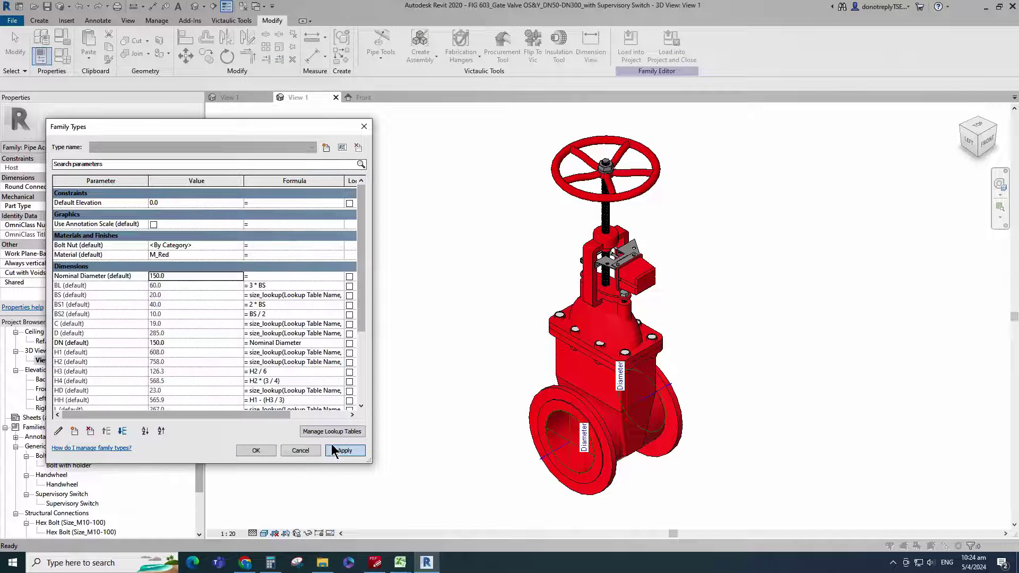
Test the valve at smaller sizes by applying a Nominal Diameter of 100 and of 80.
{"action": "left_click", "coordinate": [165, 276]}
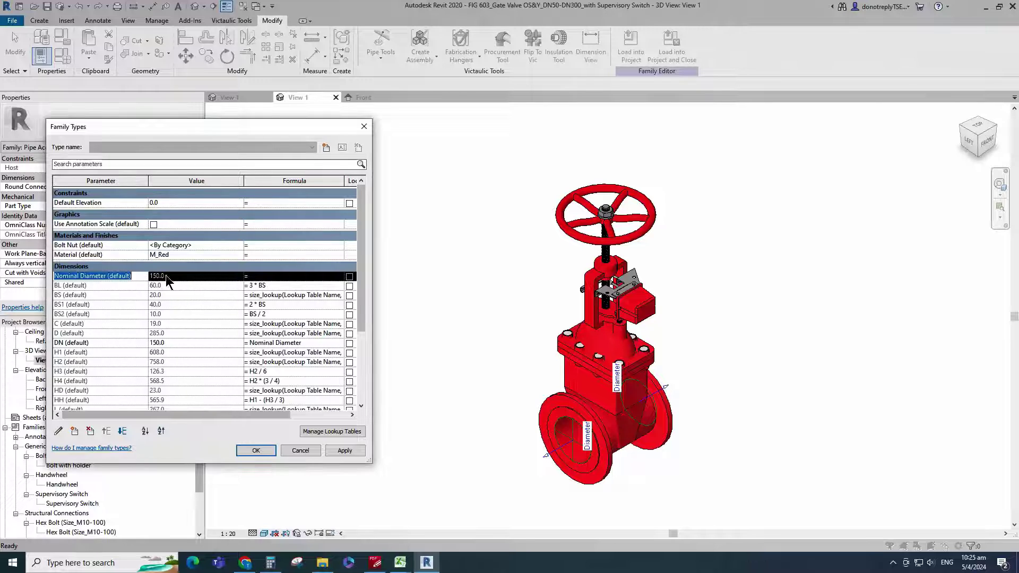
{"action": "type", "text": "100"}
{"action": "left_click", "coordinate": [342, 451]}
{"action": "left_click", "coordinate": [188, 275]}
{"action": "type", "text": "80"}
{"action": "left_click", "coordinate": [341, 452]}
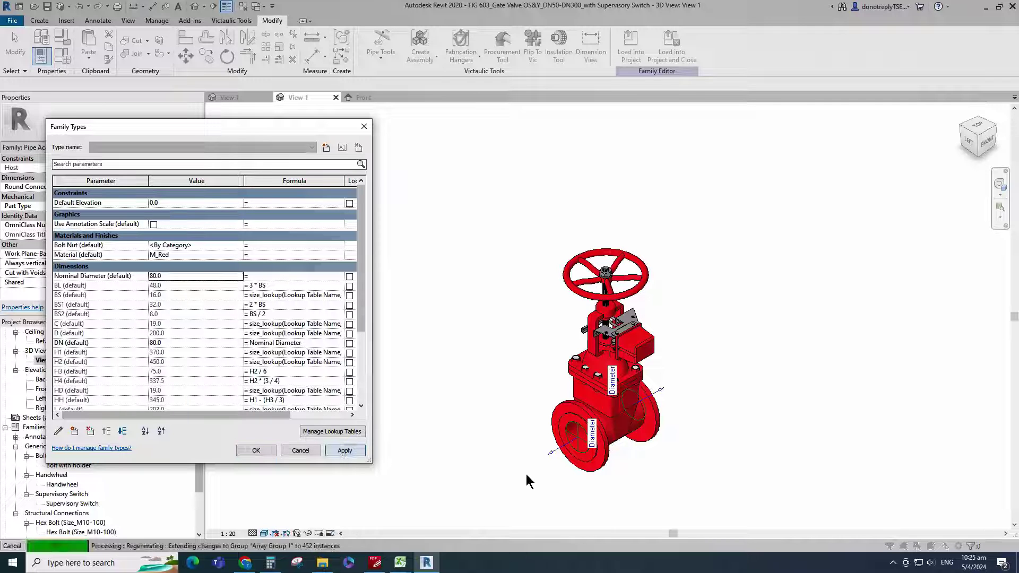
Set the Nominal Diameter back to 150, apply it and close the family types.
{"action": "left_click", "coordinate": [173, 276]}
{"action": "type", "text": "150"}
{"action": "left_click", "coordinate": [340, 450]}
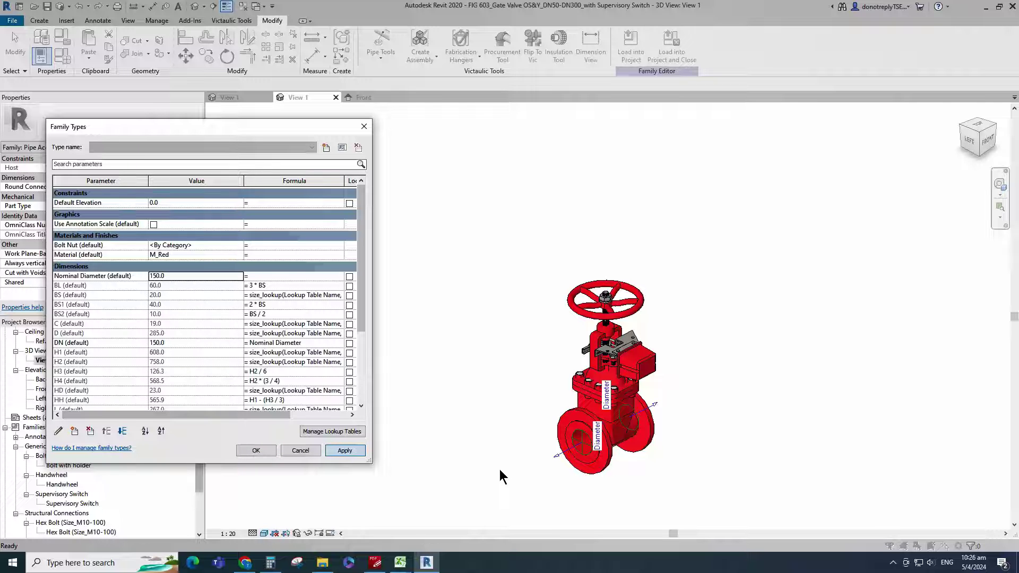
{"action": "left_click", "coordinate": [255, 450]}
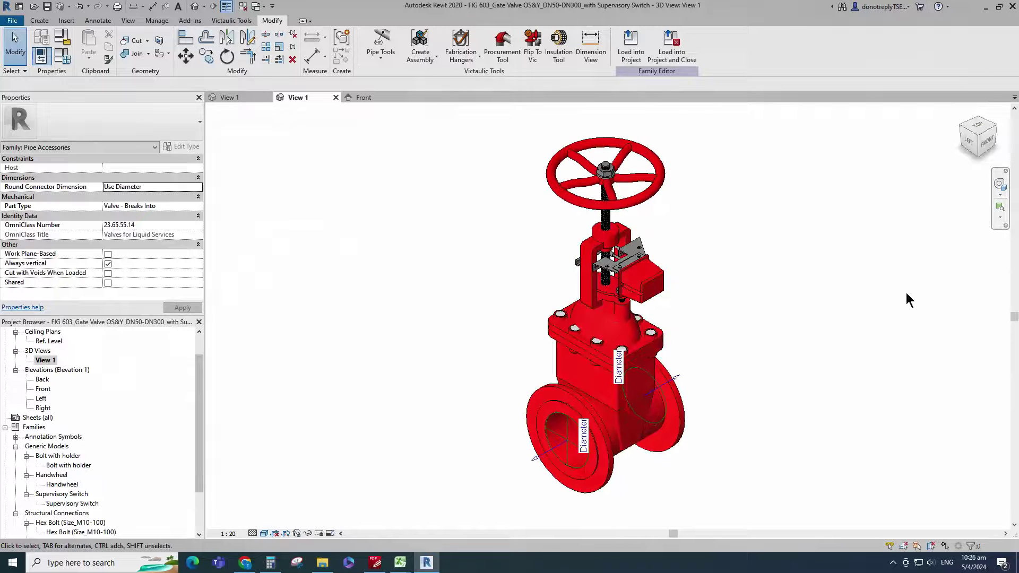